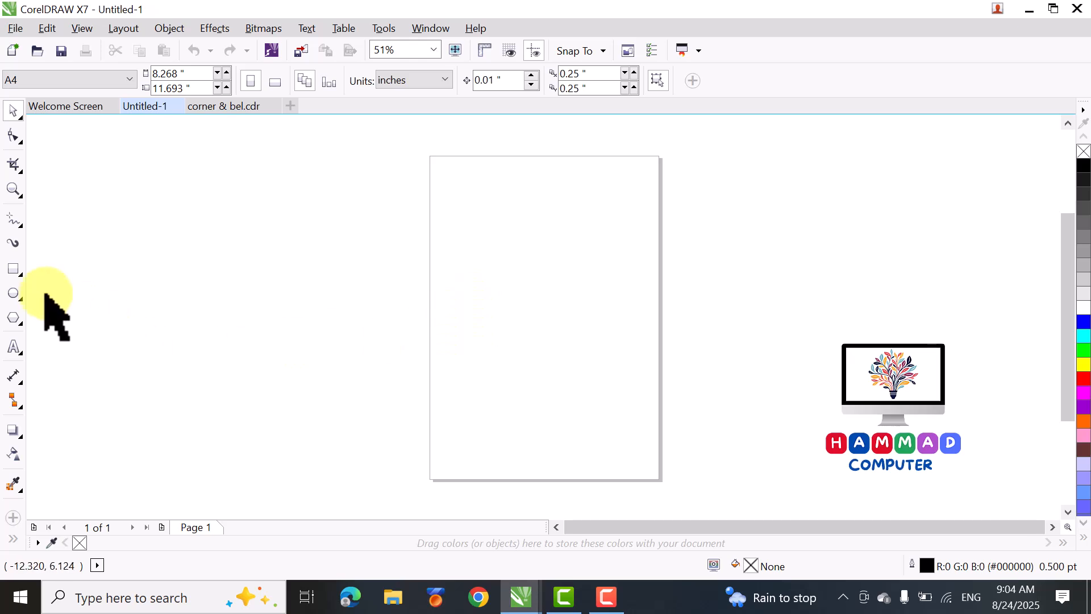
# - Create a page-sized rectangle on the A4 page and apply an inside contour with 2 steps
pyautogui.doubleClick(17, 272)
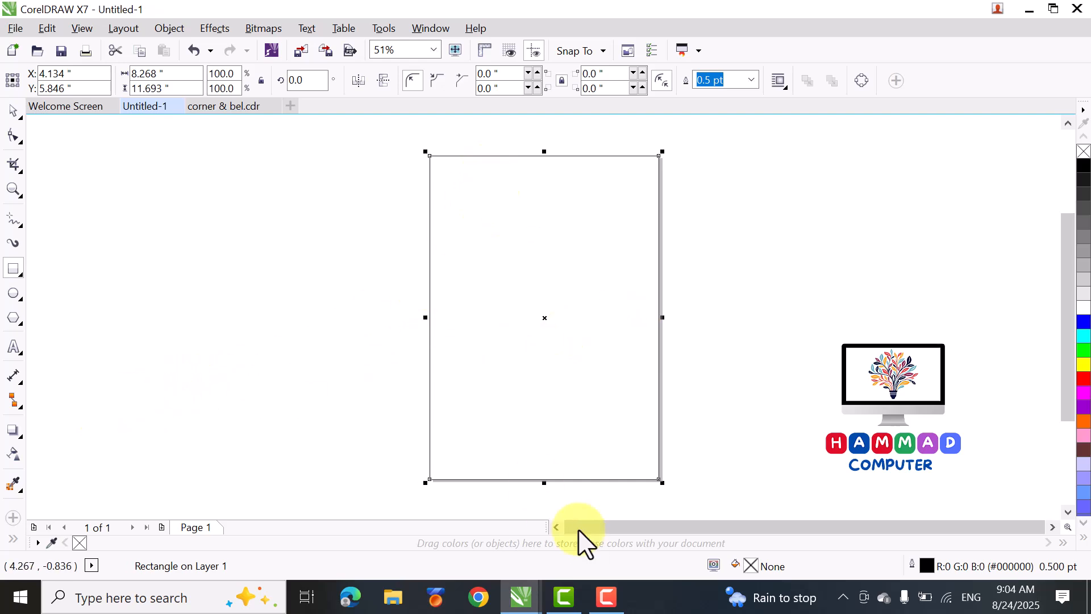
pyautogui.click(21, 437)
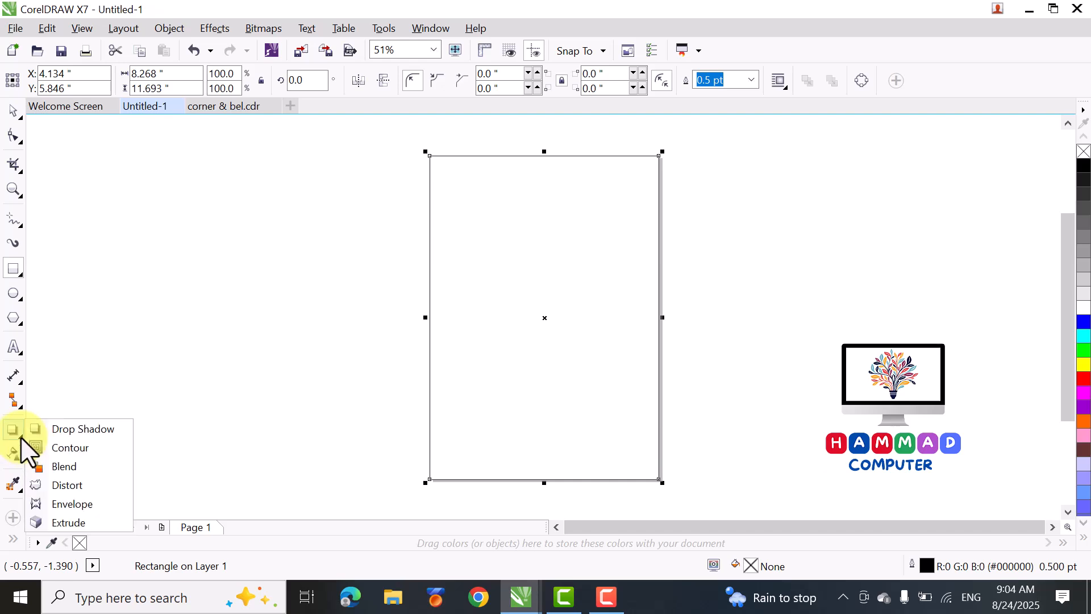
pyautogui.click(57, 448)
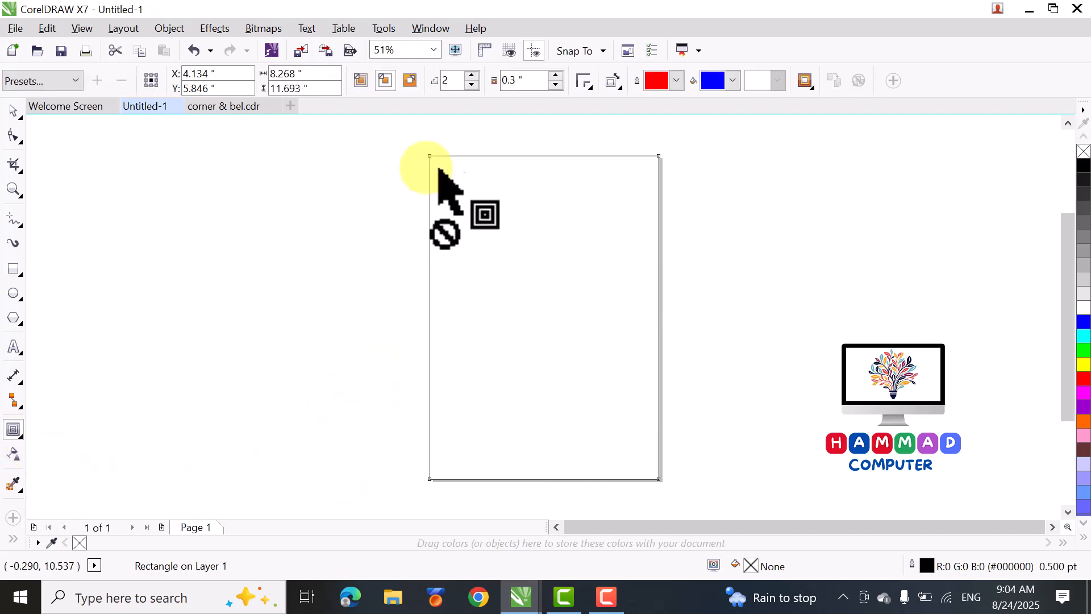
pyautogui.click(472, 76)
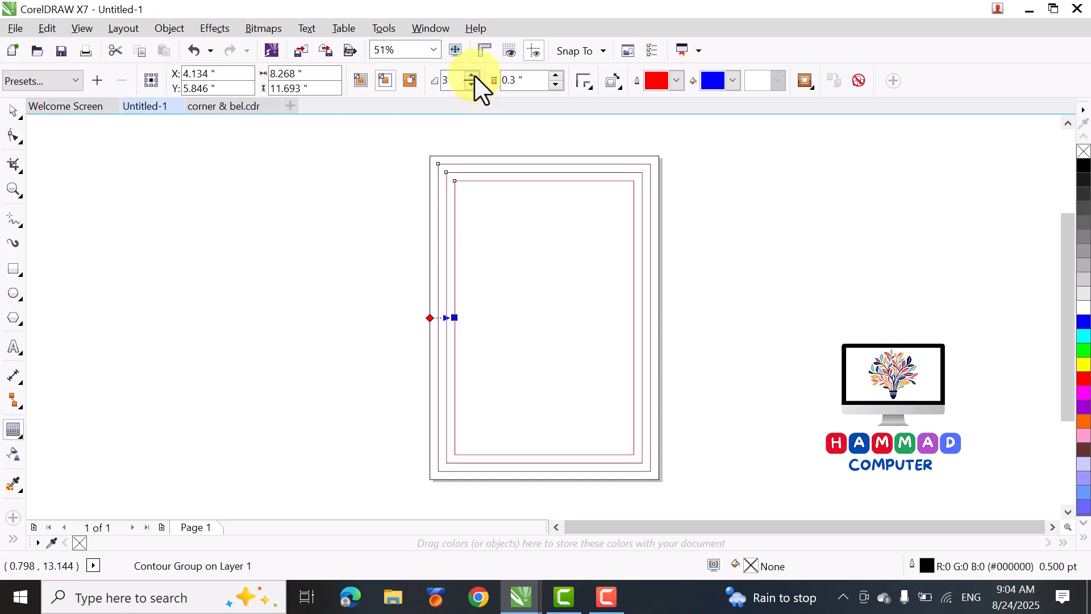
pyautogui.doubleClick(472, 84)
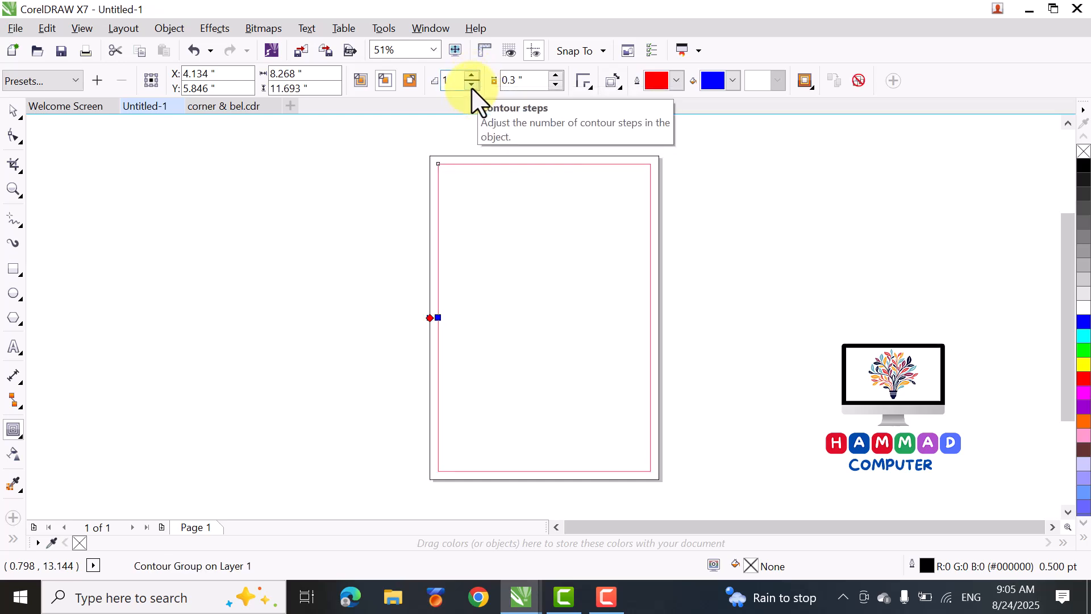
pyautogui.click(472, 75)
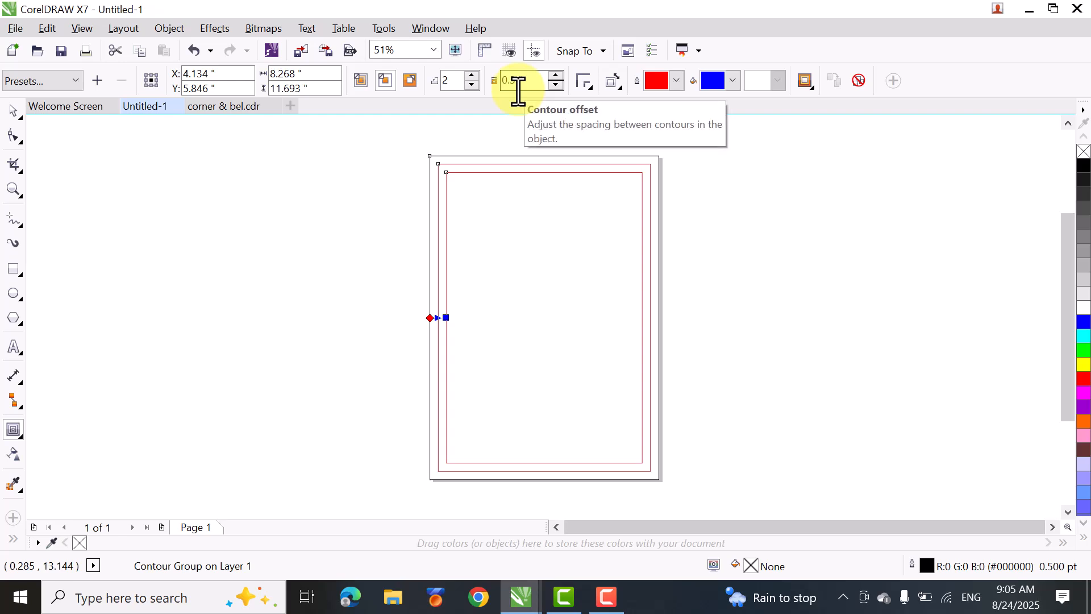
# - Set the contour offset of the page rectangle's contour group to 0.35 inches
pyautogui.scroll(2, 475, 163)
pyautogui.scroll(2, 442, 153)
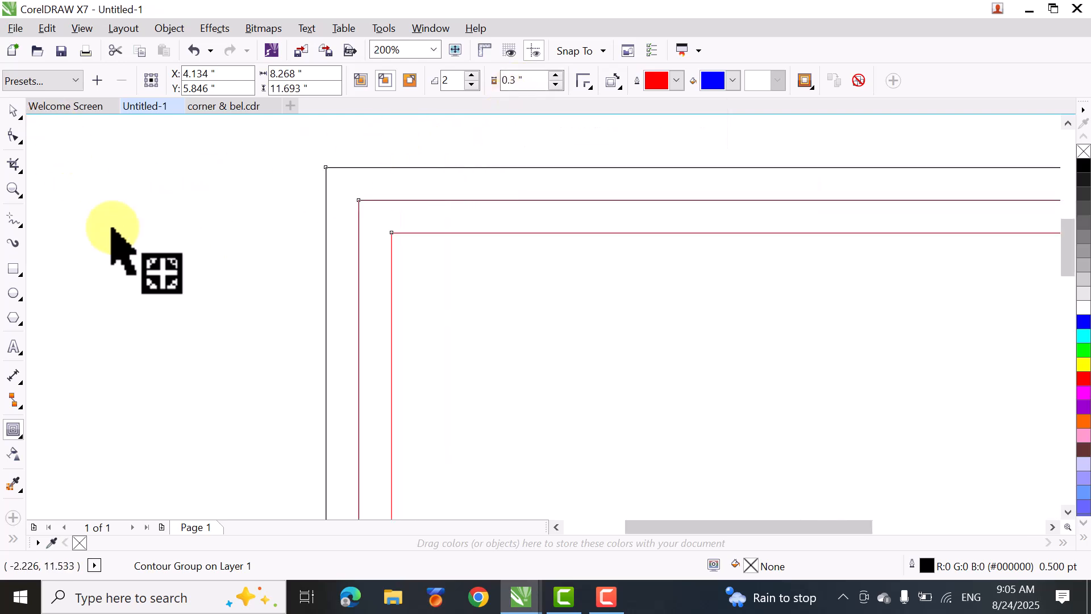
pyautogui.click(122, 231)
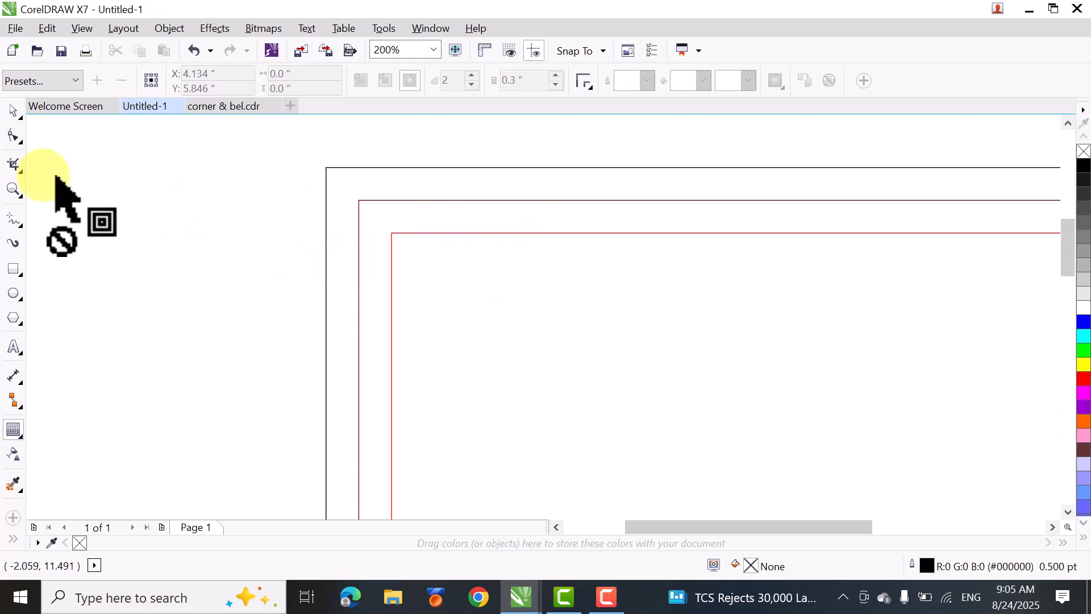
pyautogui.click(10, 112)
pyautogui.click(487, 287)
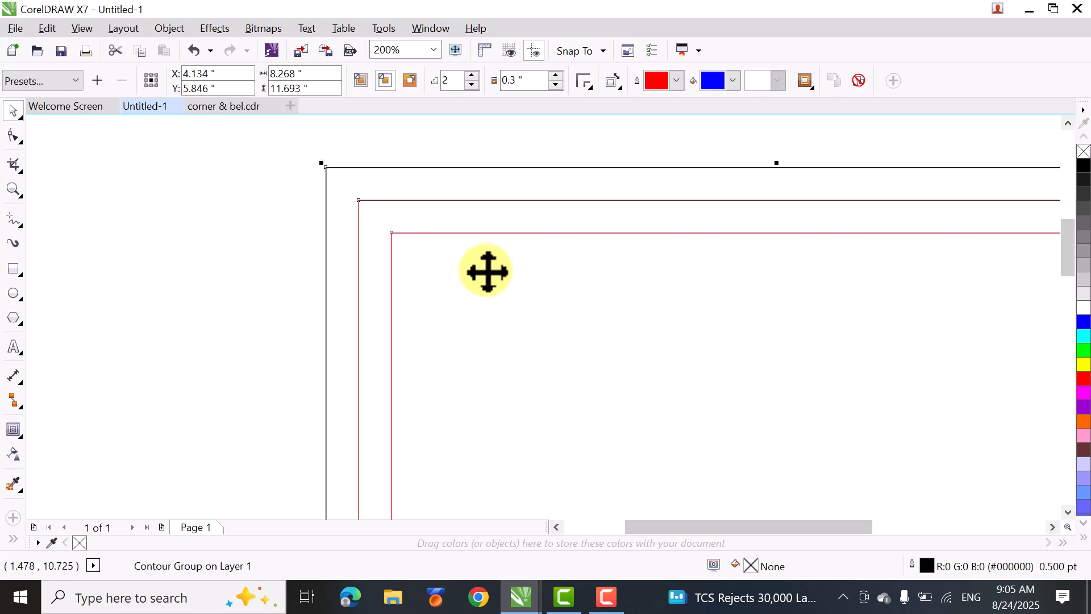
pyautogui.click(527, 84)
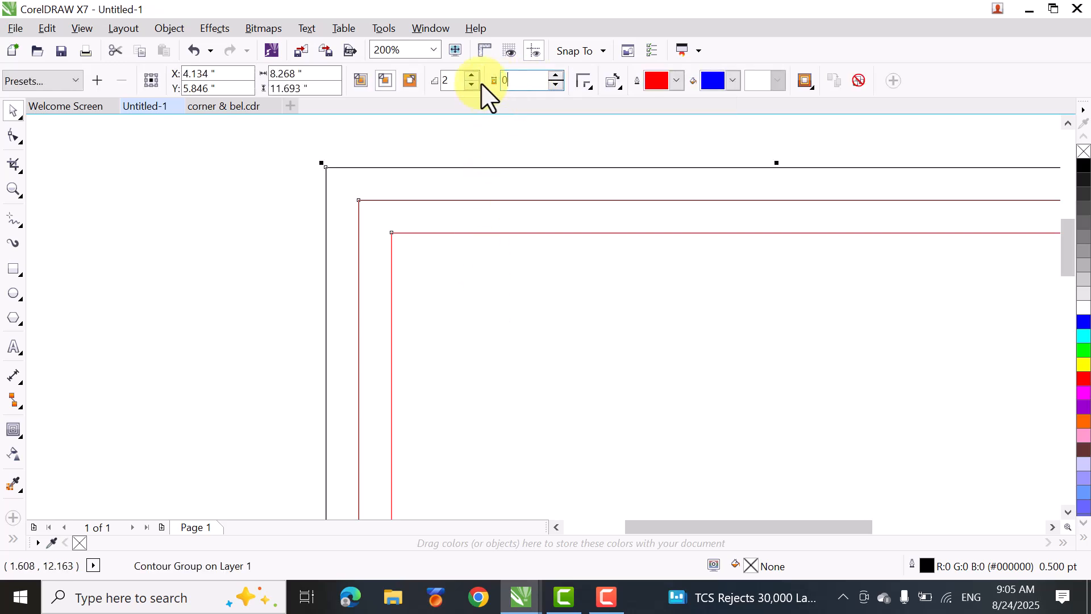
pyautogui.press('Return')
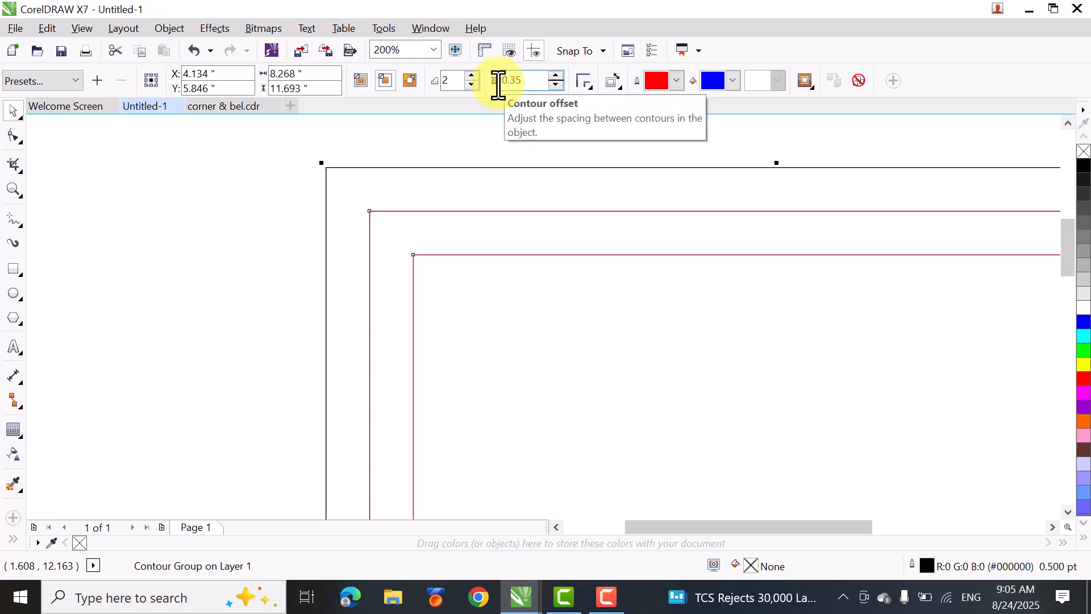
pyautogui.press('Return')
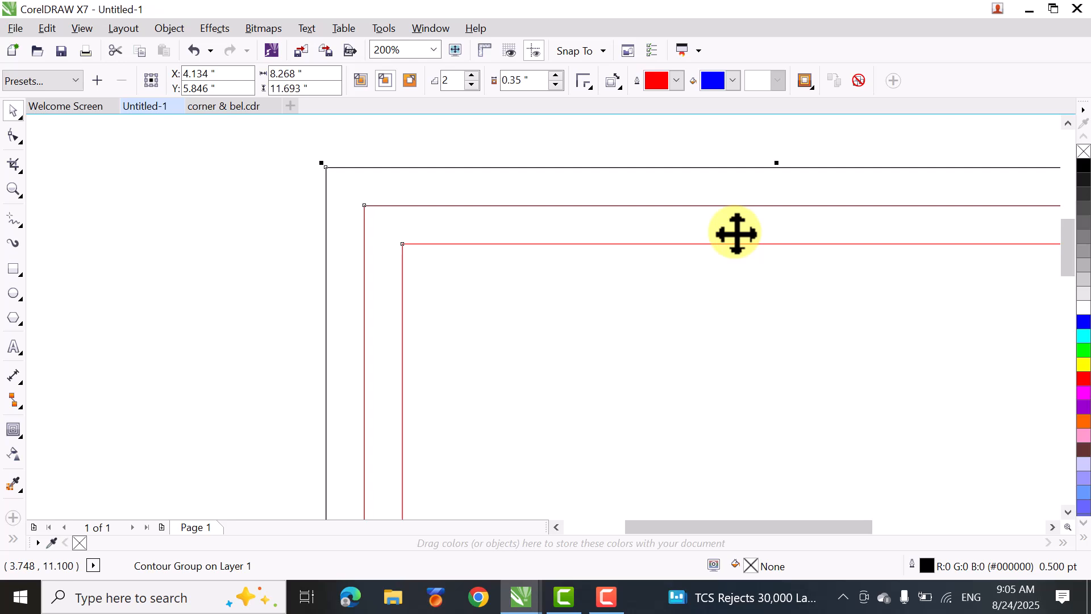
# - Switch to the corner & bel.cdr document and look over its ornamental border strips
pyautogui.click(221, 108)
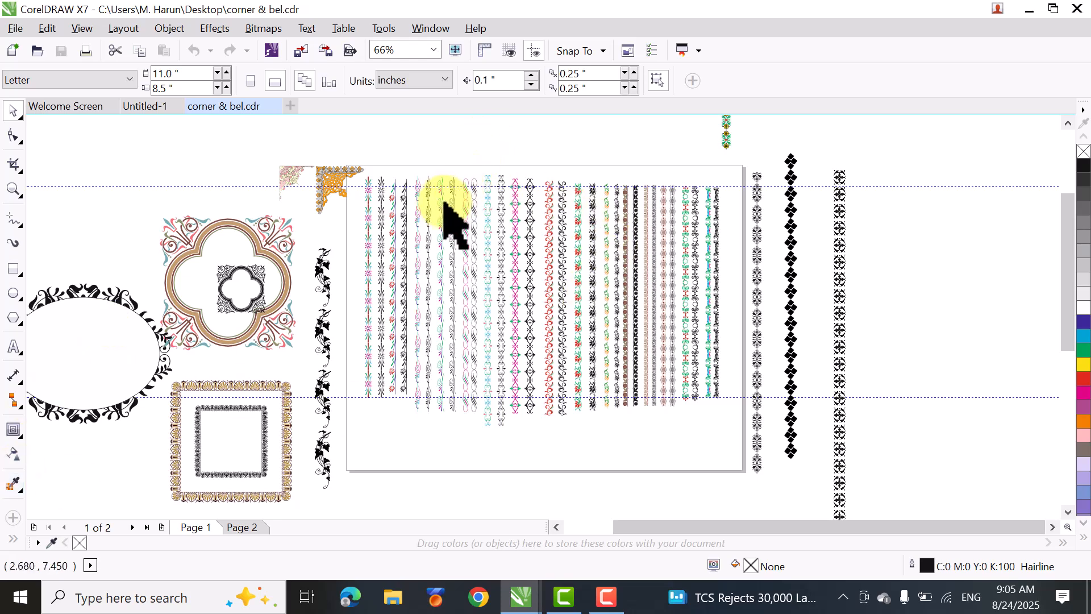
pyautogui.scroll(3, 492, 233)
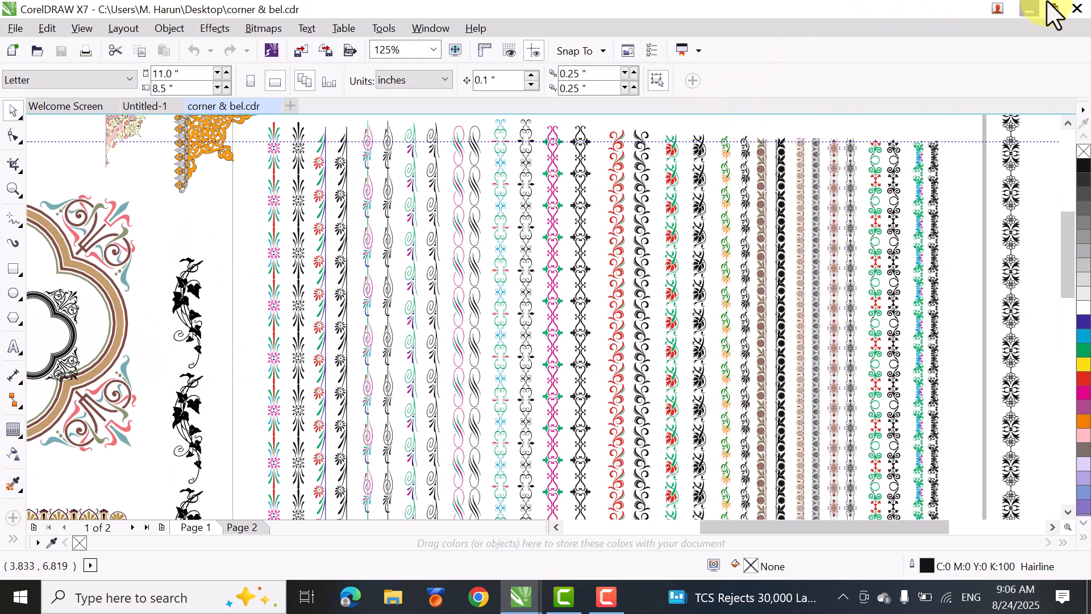
pyautogui.click(1029, 7)
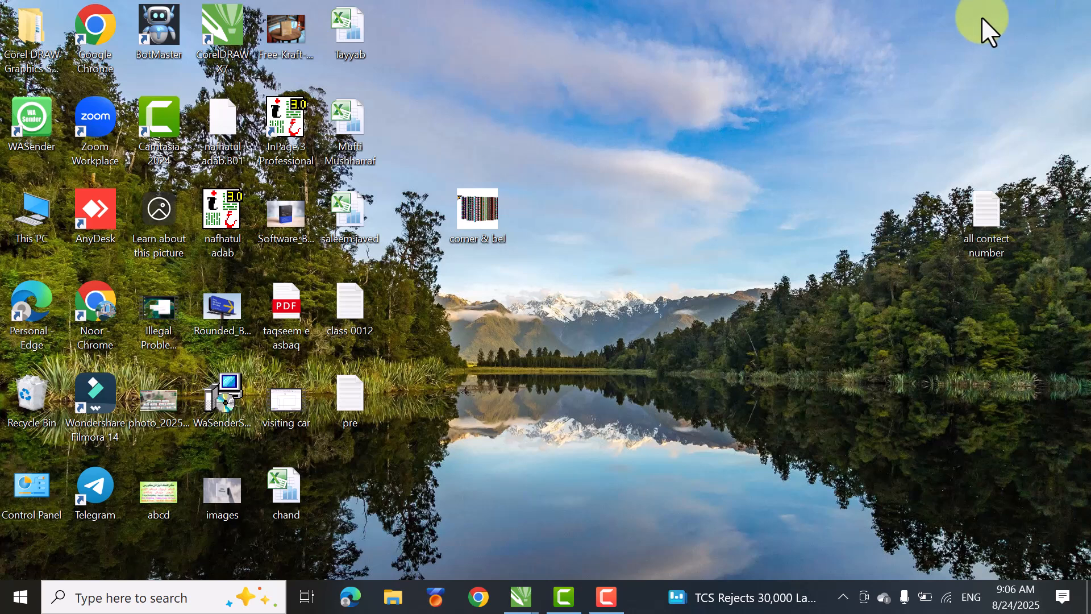
# - Open Telegram, search the Guide Academy channel for "bel" and go to the corner & bel.cdr post
pyautogui.doubleClick(94, 490)
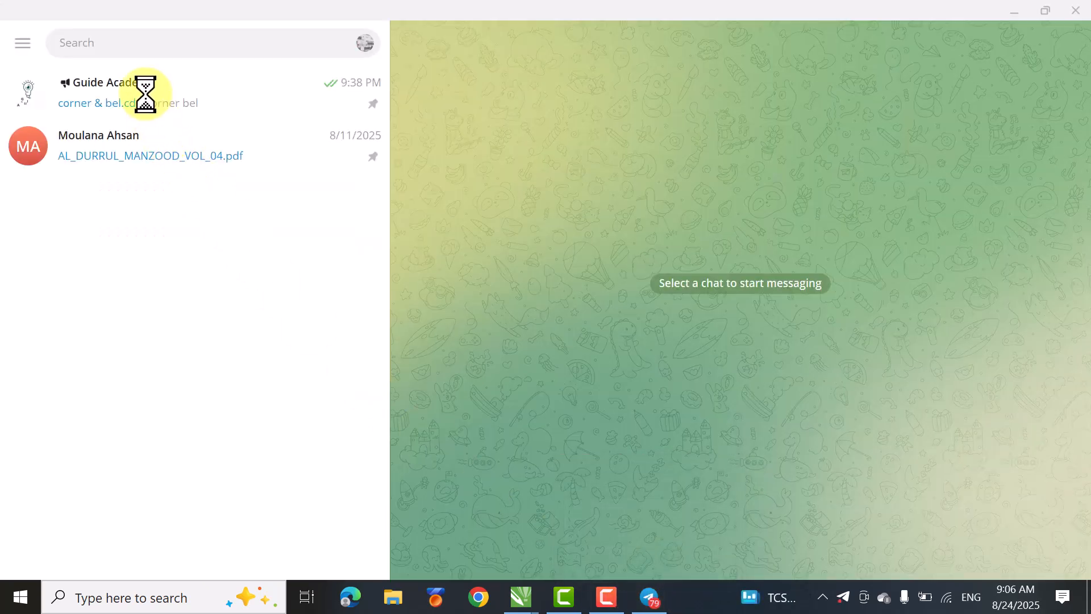
pyautogui.click(145, 104)
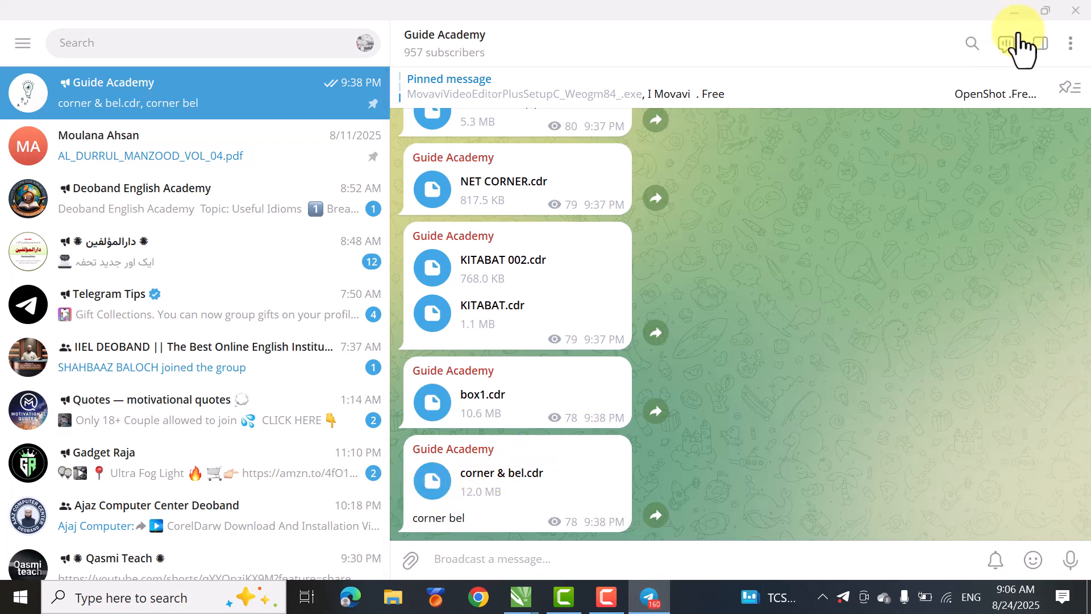
pyautogui.click(971, 50)
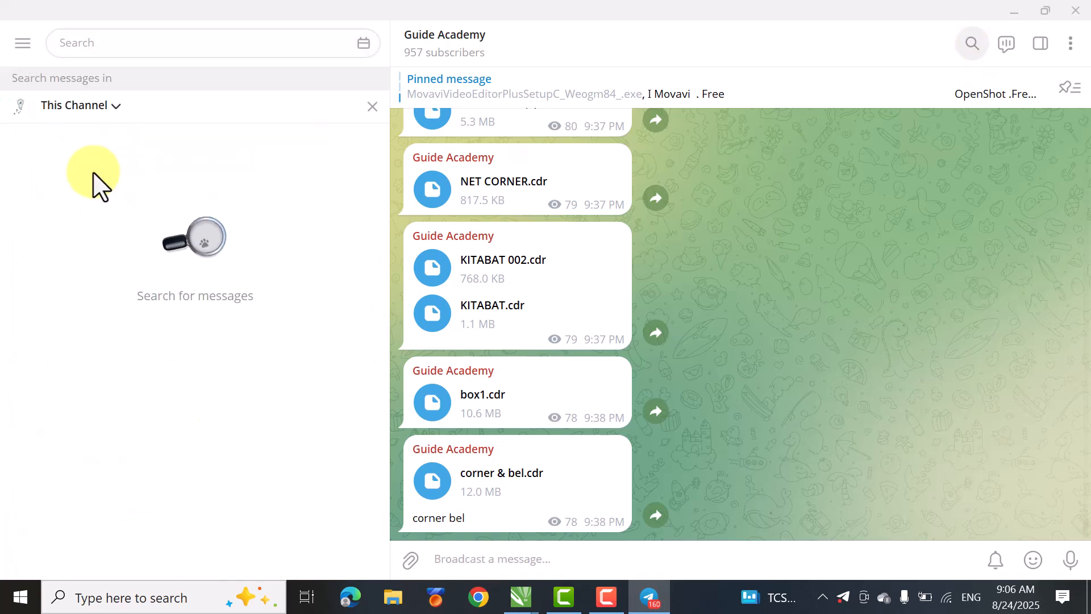
pyautogui.write('b')
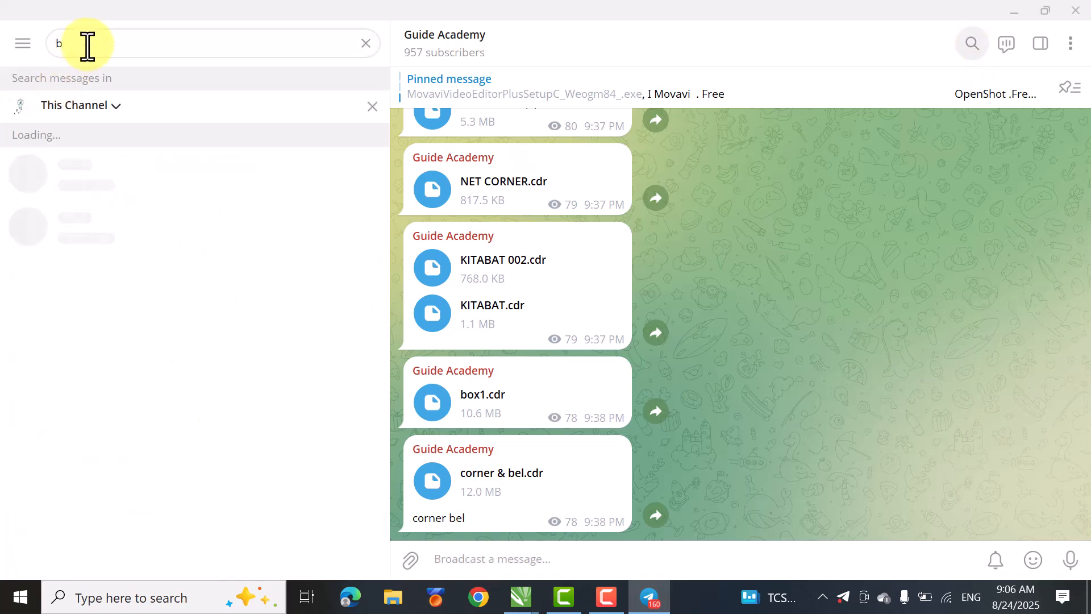
pyautogui.write('el')
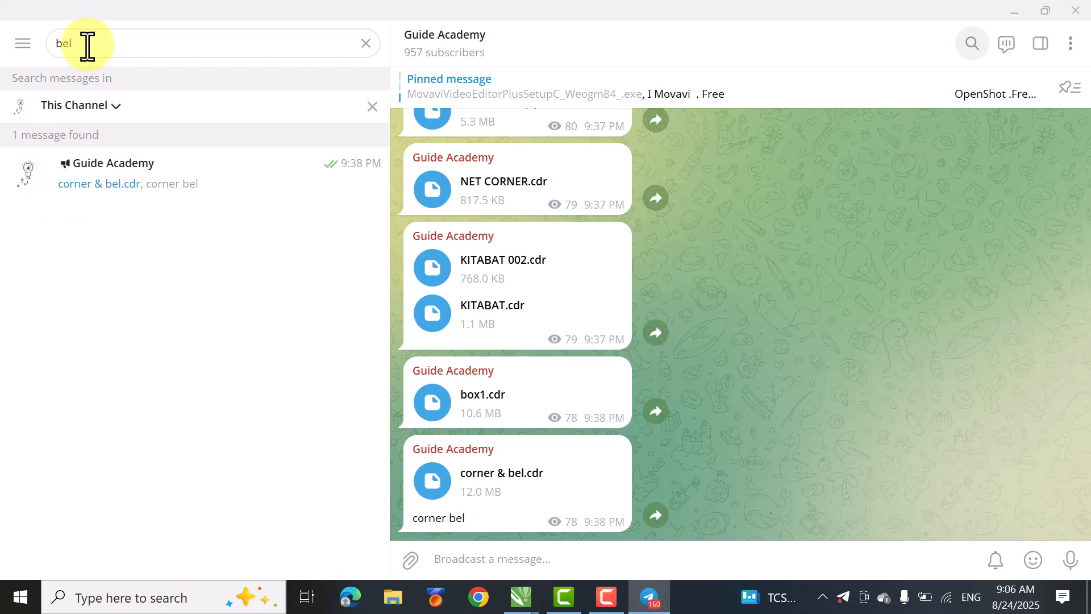
pyautogui.click(75, 203)
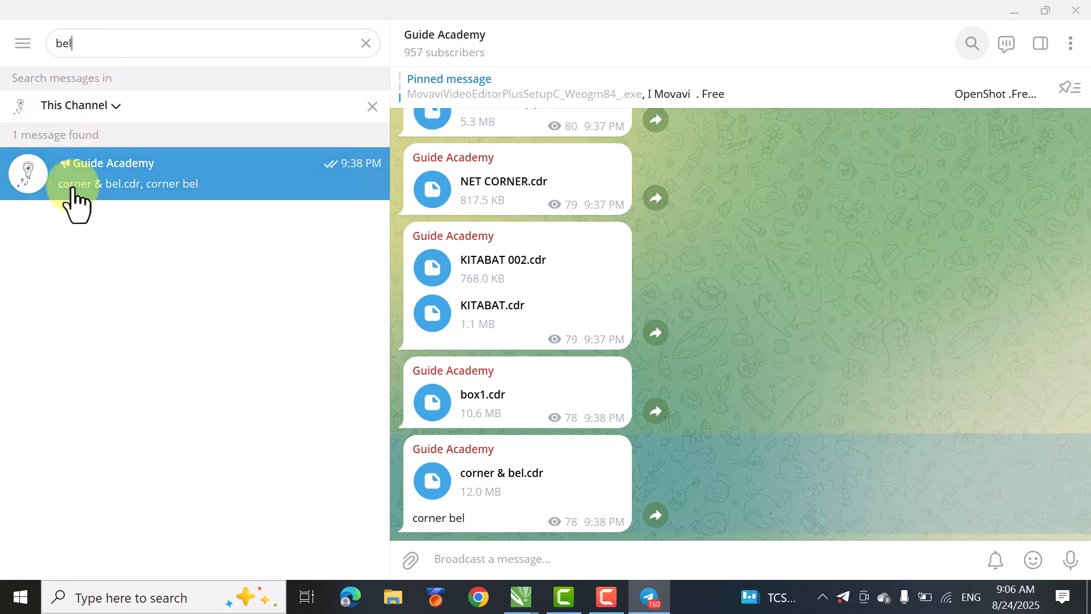
# - View the available file actions for the corner & bel.cdr post, dismiss them and leave Telegram
pyautogui.doubleClick(473, 492)
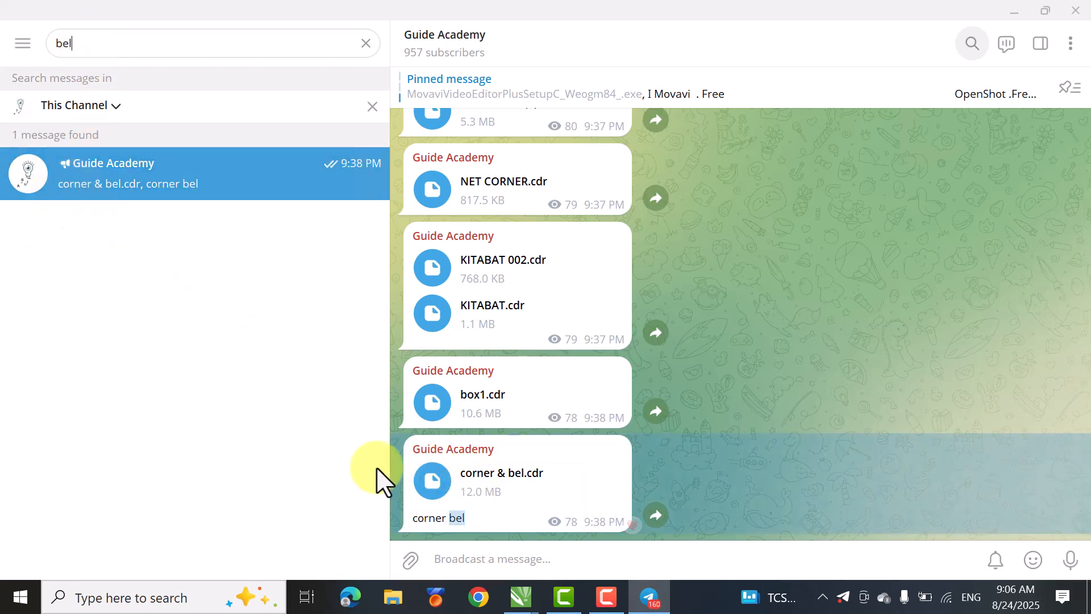
pyautogui.rightClick(430, 493)
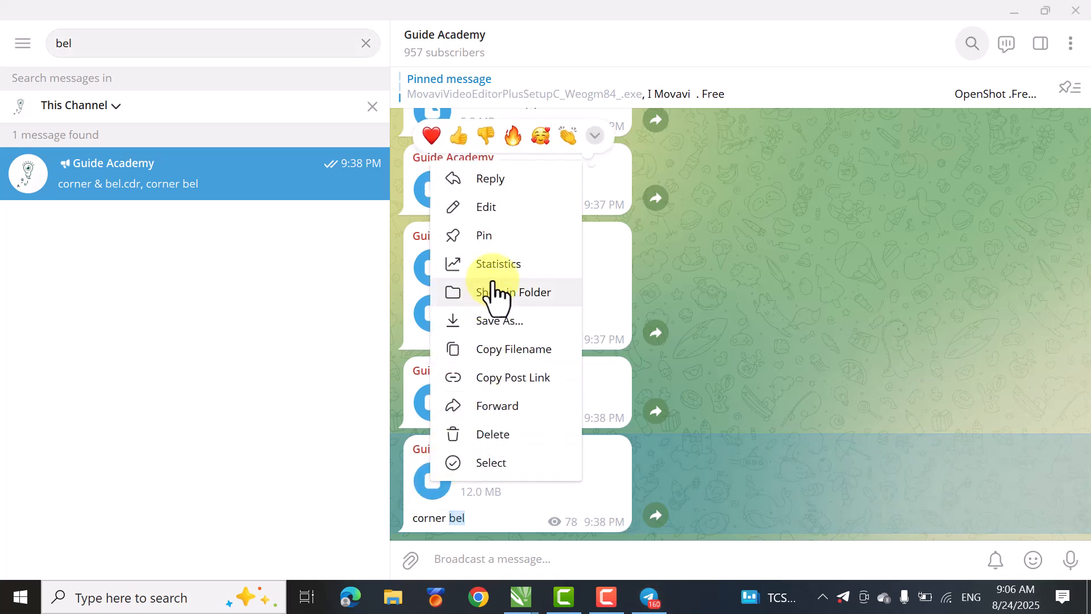
pyautogui.click(766, 325)
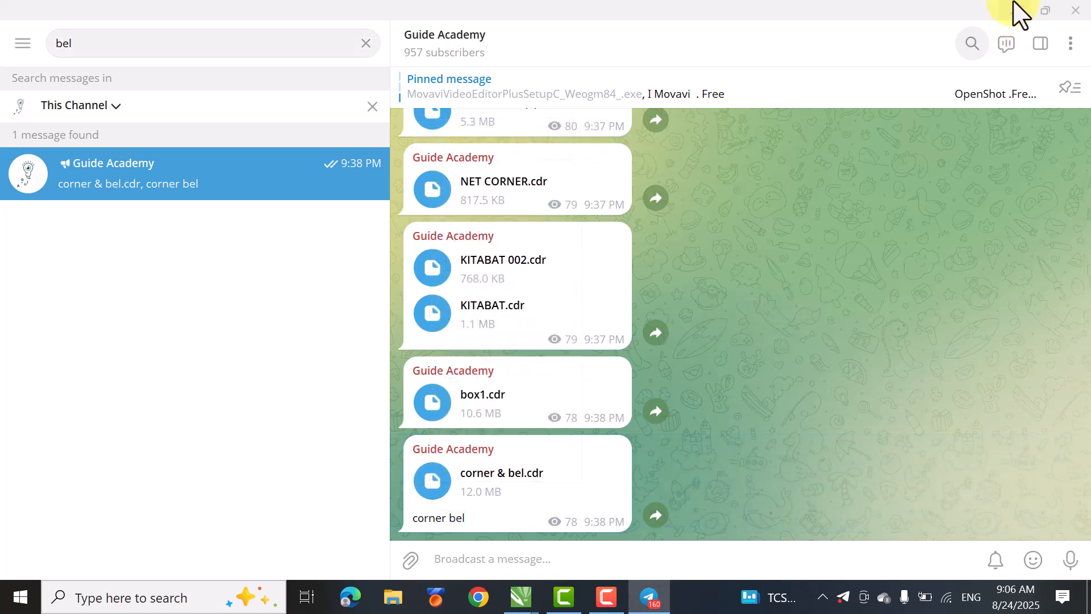
pyautogui.click(1015, 10)
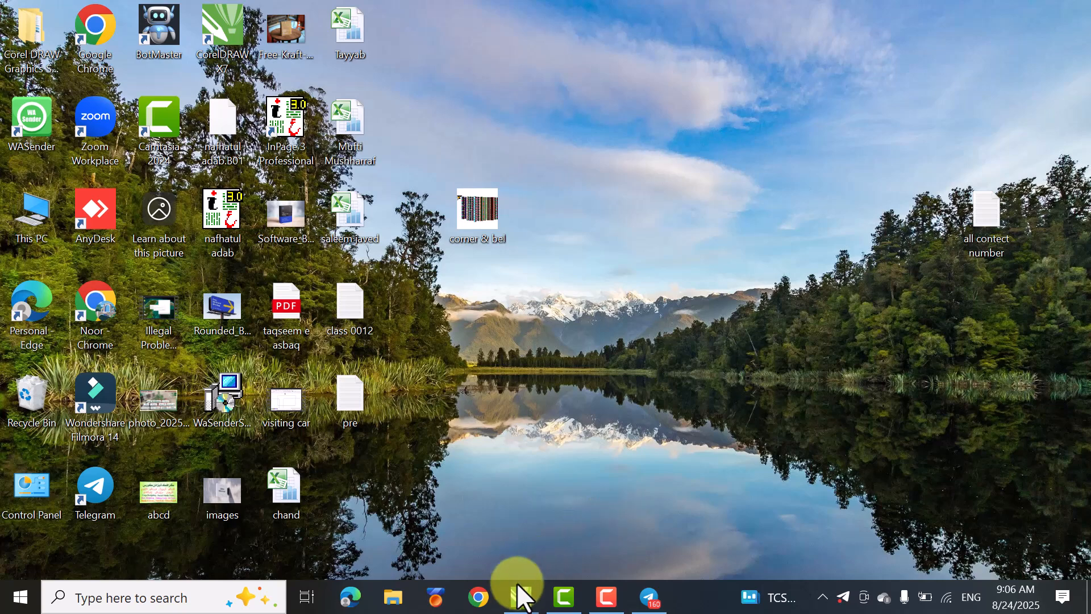
# - Return to CorelDRAW and examine the border strips, corner ornaments and frames in corner & bel.cdr up close
pyautogui.moveTo(518, 594)
pyautogui.click(574, 526)
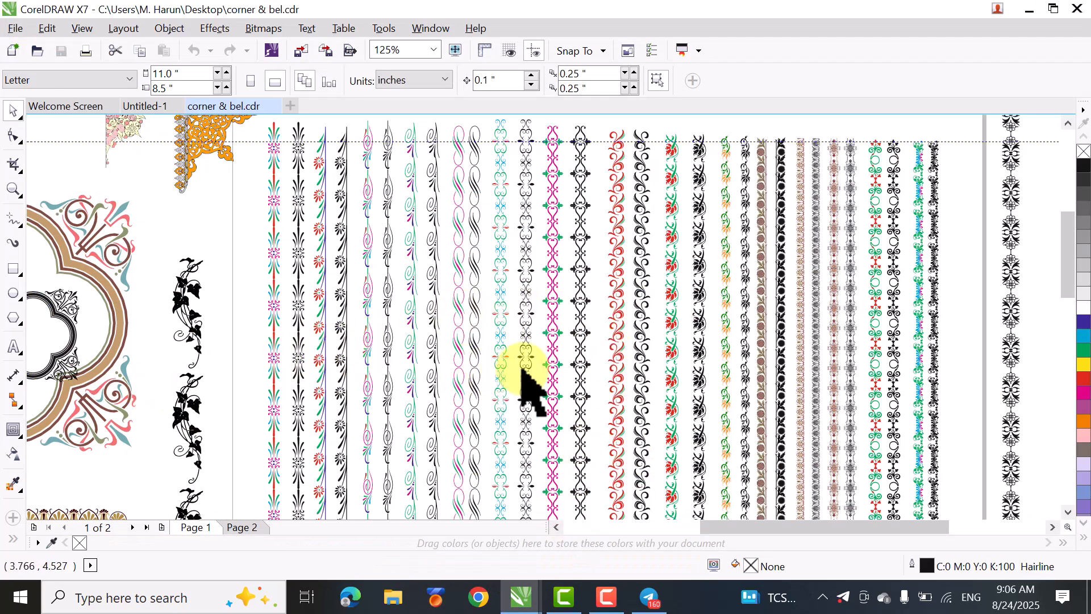
pyautogui.scroll(2, 721, 348)
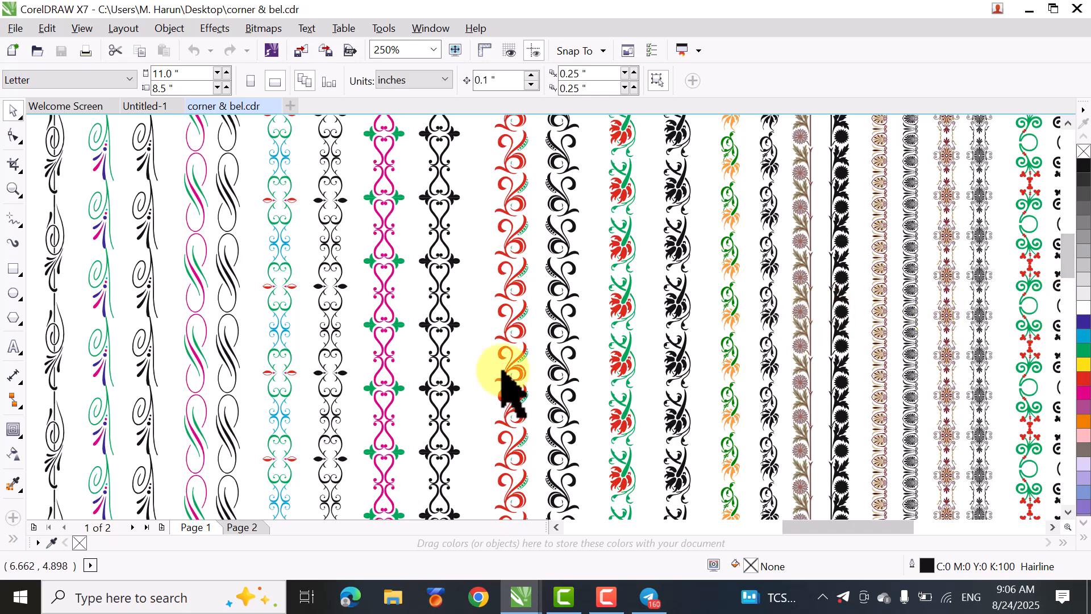
pyautogui.scroll(-2, 161, 382)
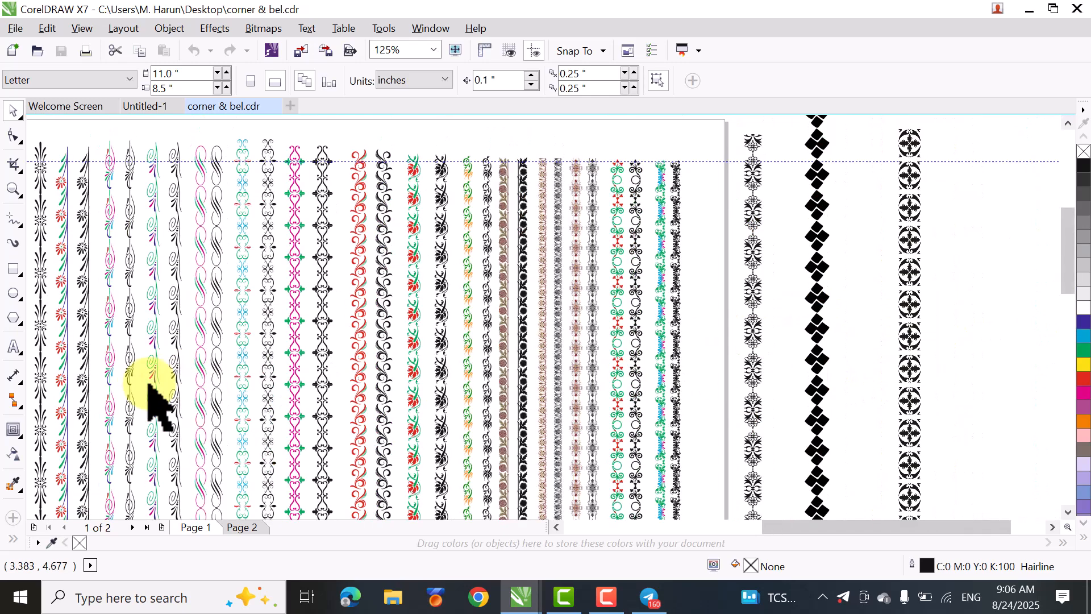
pyautogui.moveTo(810, 528); pyautogui.dragTo(709, 537)
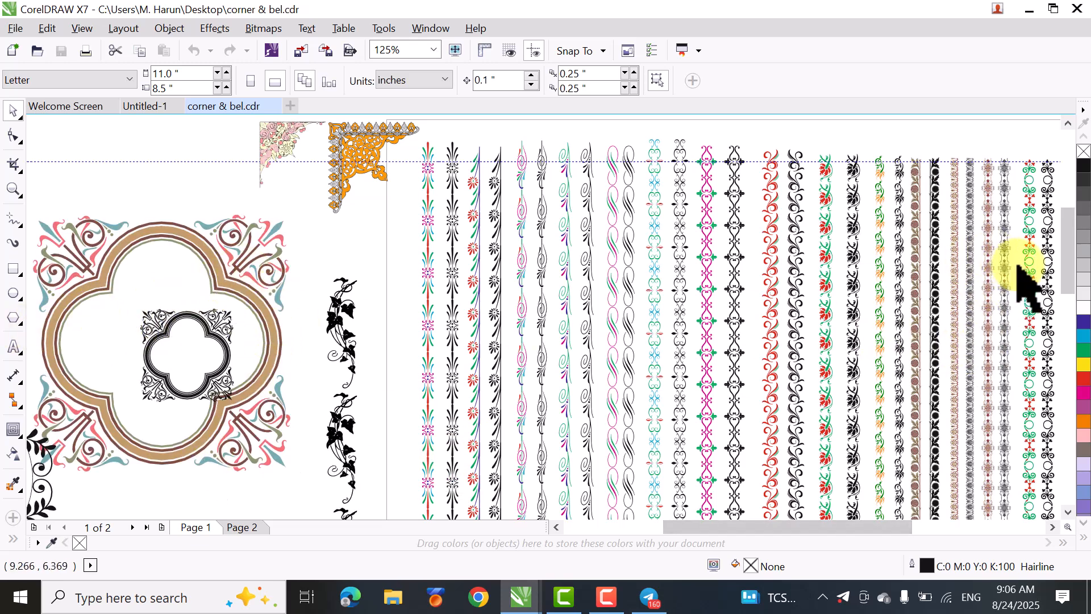
pyautogui.moveTo(1063, 262); pyautogui.dragTo(1047, 366)
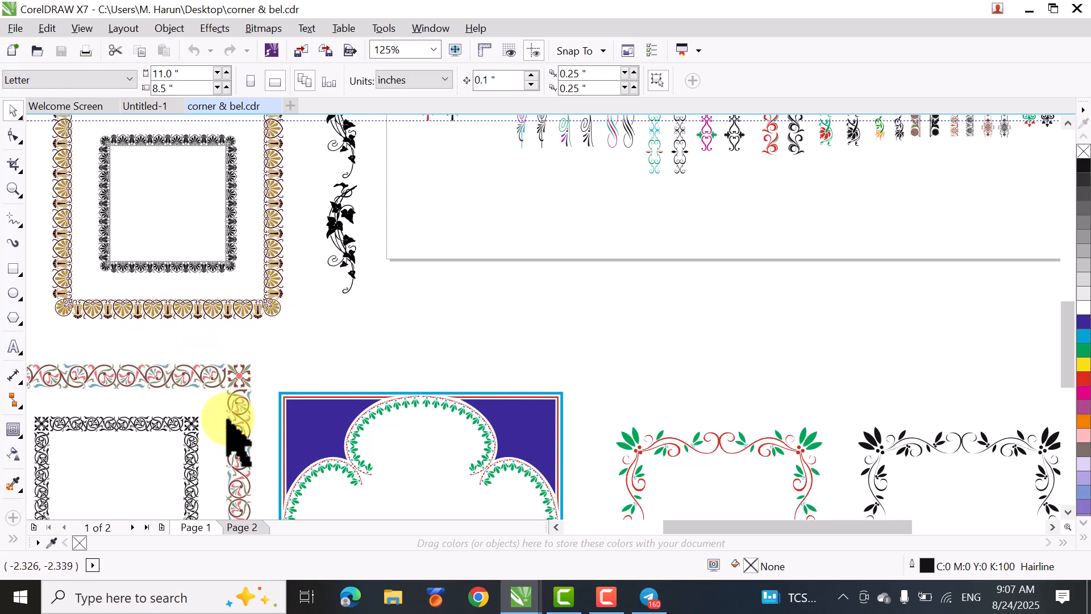
pyautogui.scroll(1, 240, 350)
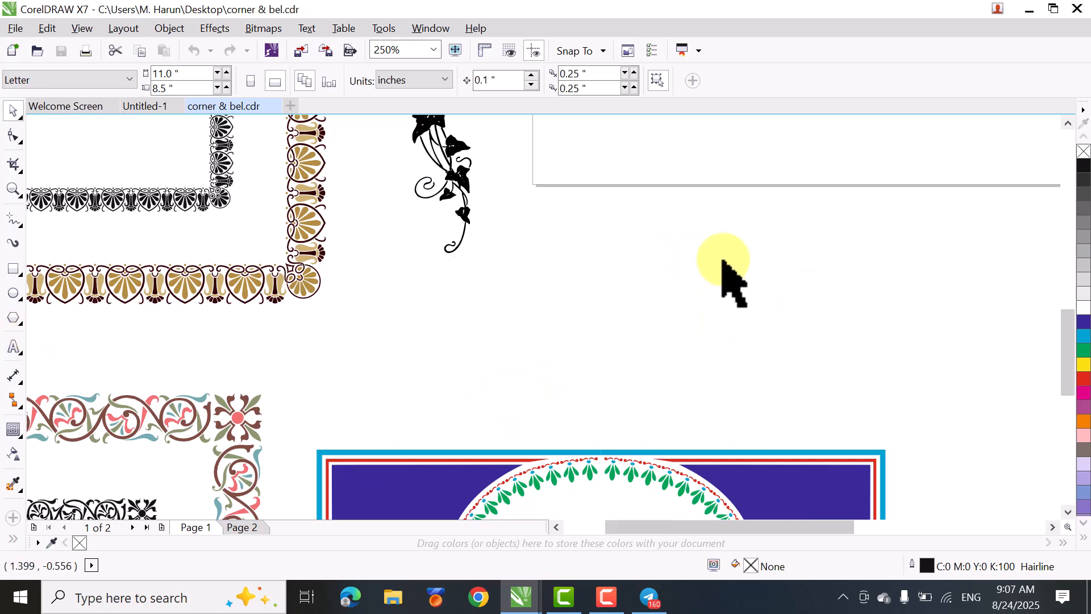
pyautogui.scroll(-1, 804, 402)
pyautogui.moveTo(789, 527); pyautogui.dragTo(875, 532)
pyautogui.moveTo(1068, 344); pyautogui.dragTo(1059, 264)
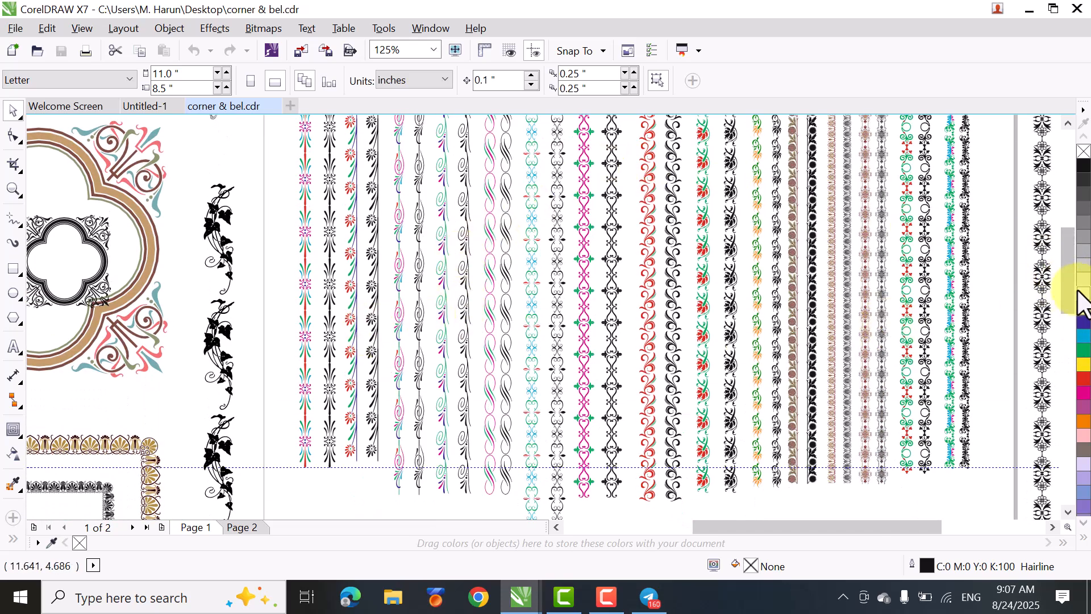
pyautogui.moveTo(1061, 291); pyautogui.dragTo(1059, 275)
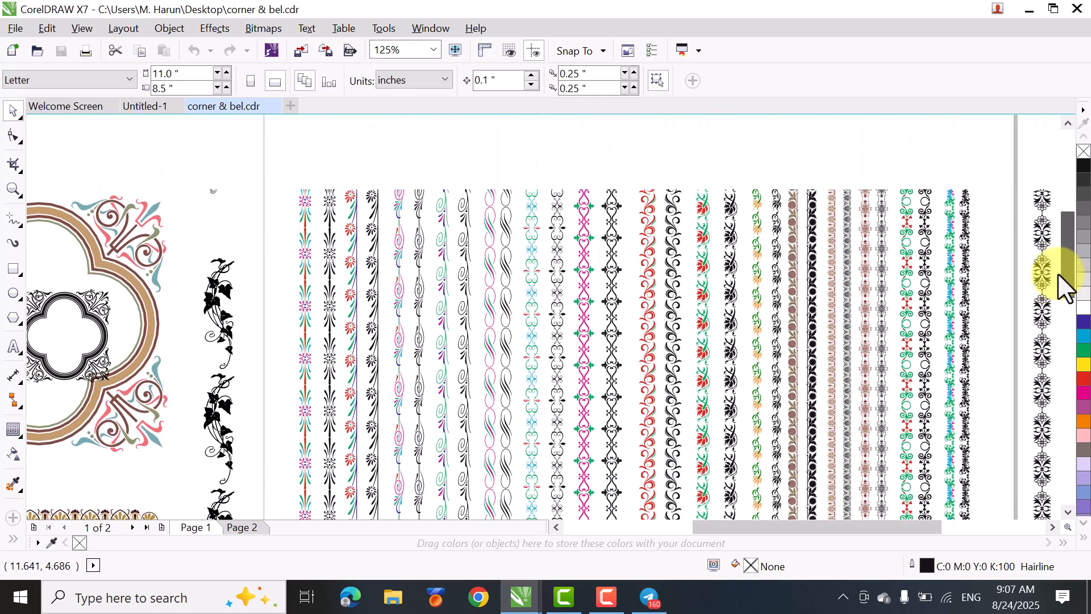
pyautogui.scroll(2, 824, 140)
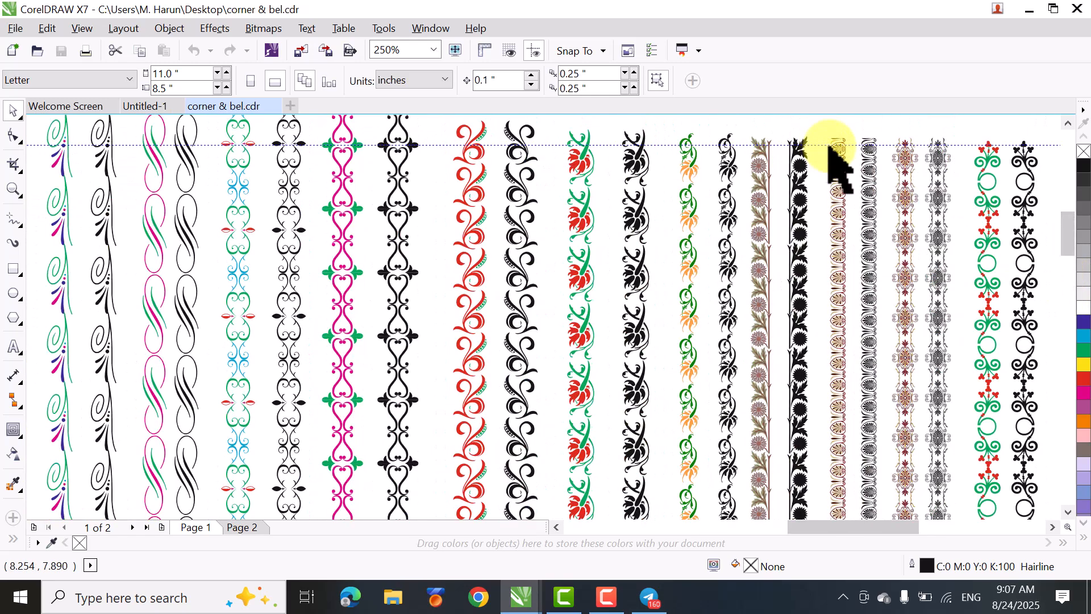
pyautogui.scroll(4, 830, 153)
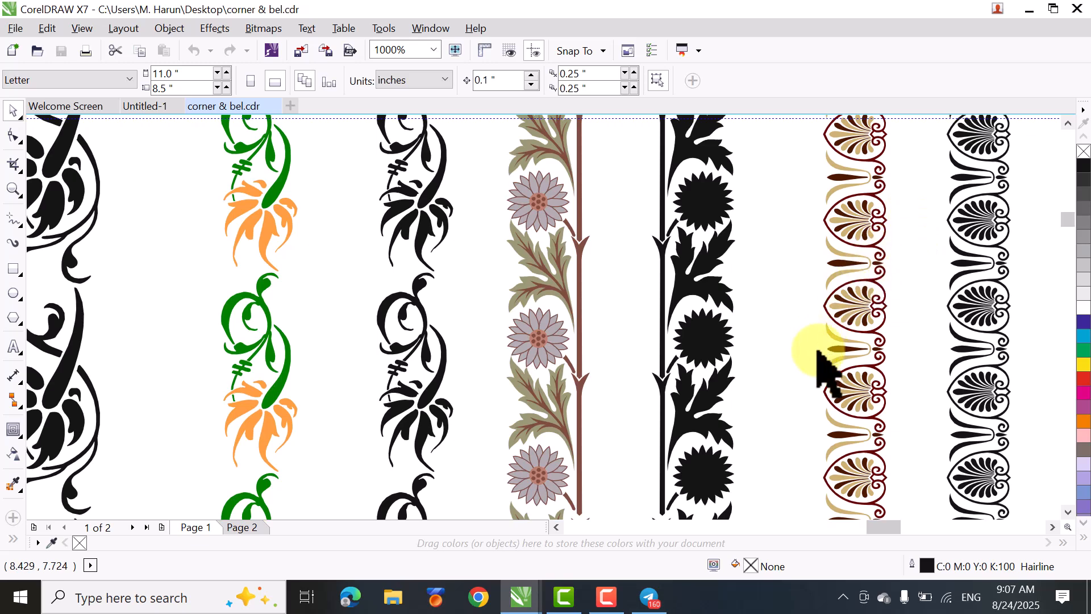
# - Ungroup the large set of ornamental border strips on the page into separate strips
pyautogui.click(845, 234)
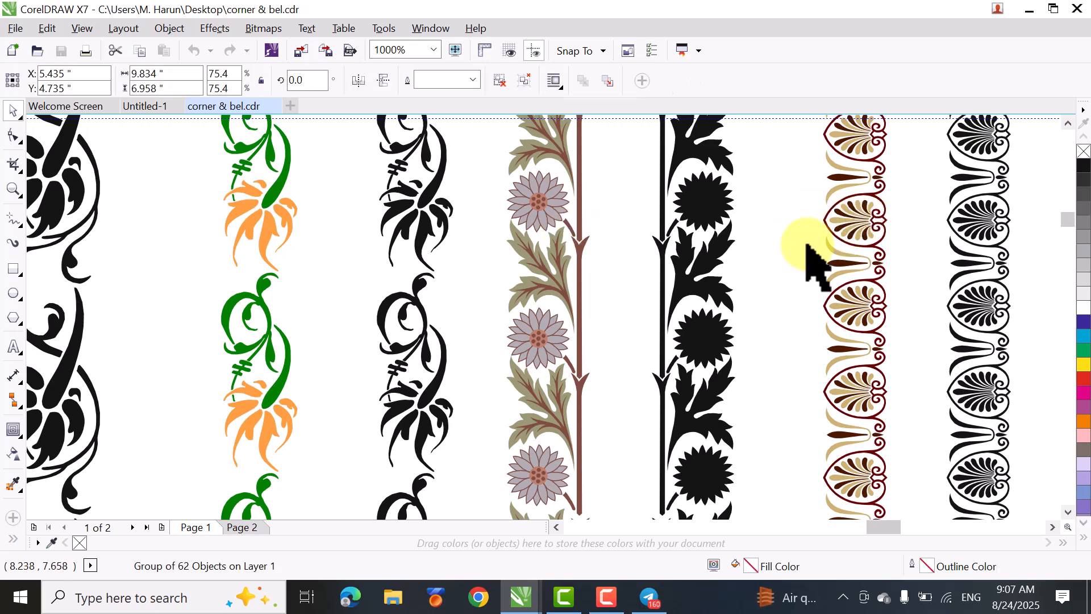
pyautogui.press('F4')
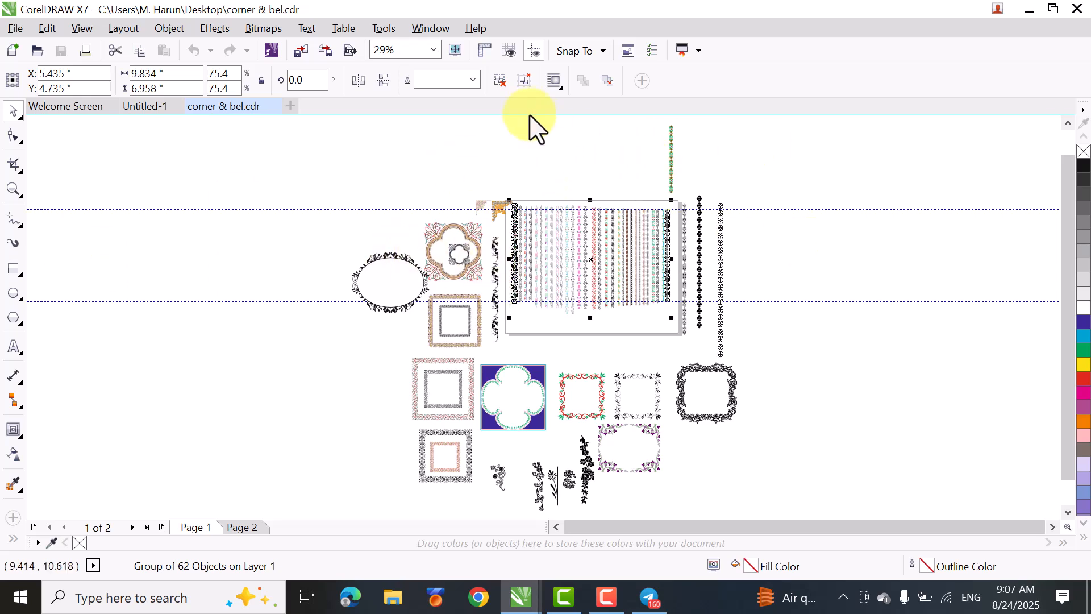
pyautogui.click(500, 82)
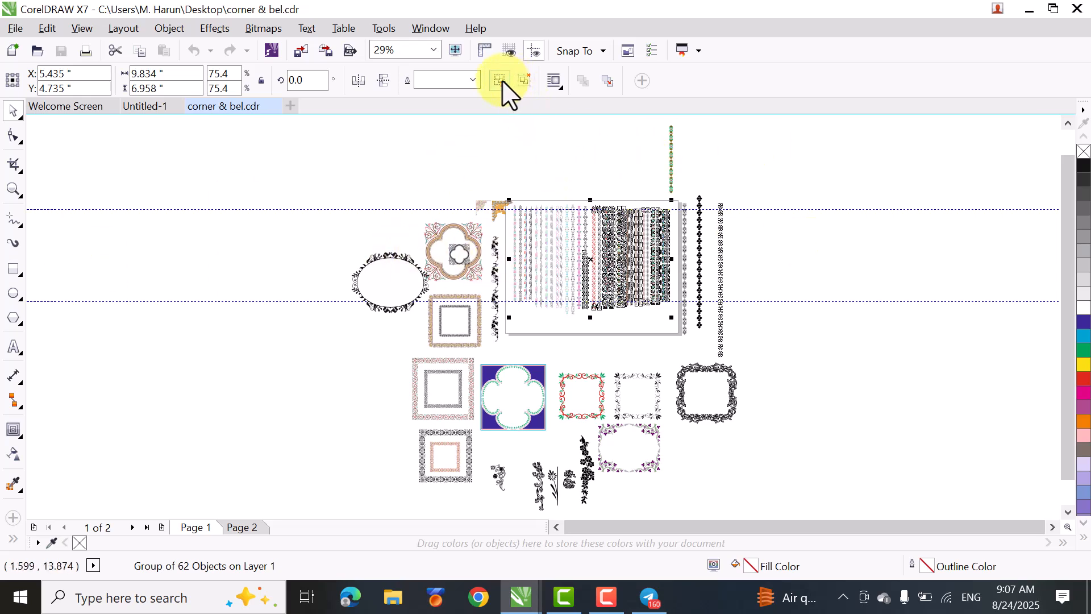
pyautogui.click(608, 168)
# - Ungroup the brown and tan palmette border strip in the page's right part into its segments
pyautogui.scroll(2, 615, 200)
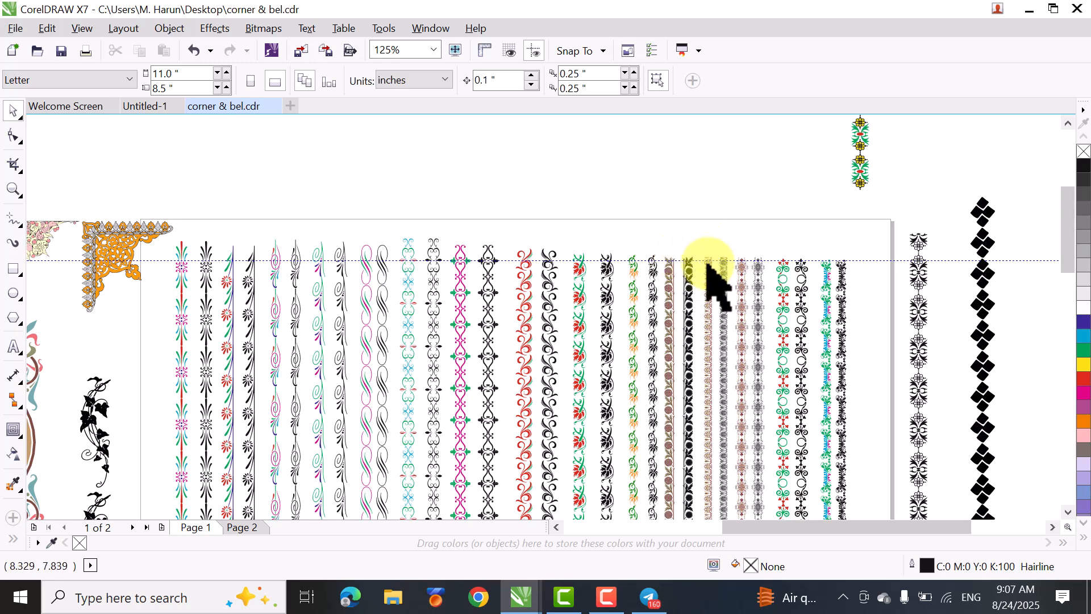
pyautogui.click(712, 282)
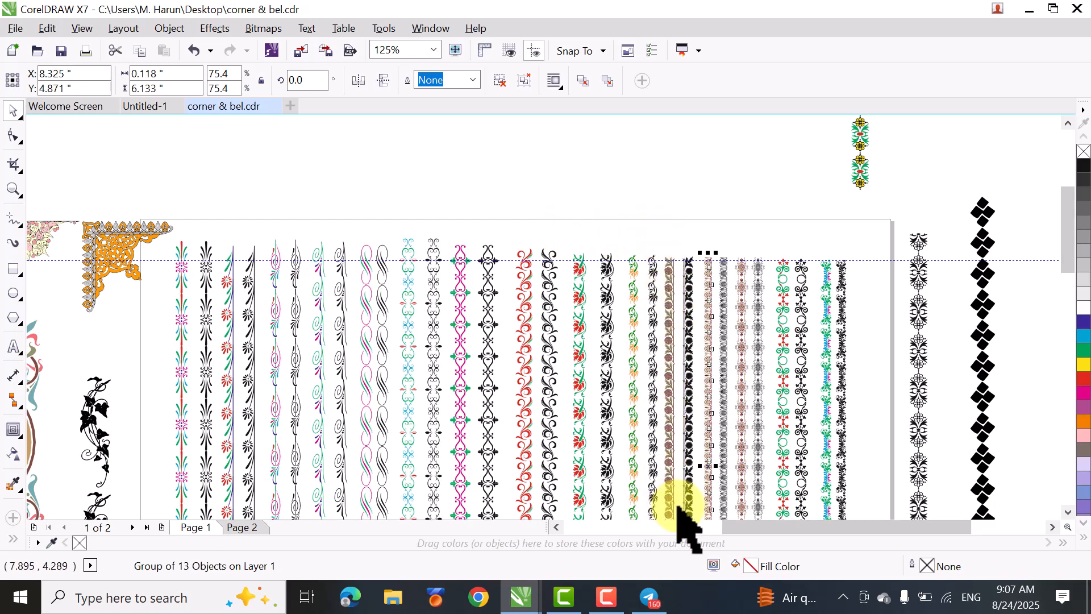
pyautogui.click(500, 85)
pyautogui.click(683, 238)
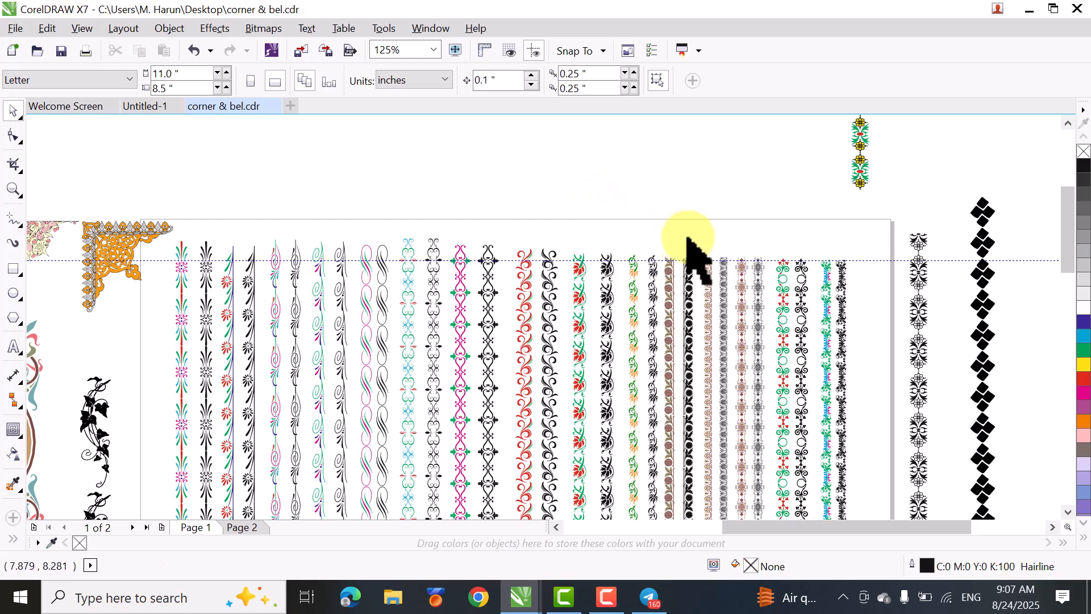
# - Copy the palmette strip's top segment into Untitled-1 and enlarge it to about 0.35 by 1.45 inches near the page's upper edge
pyautogui.click(711, 283)
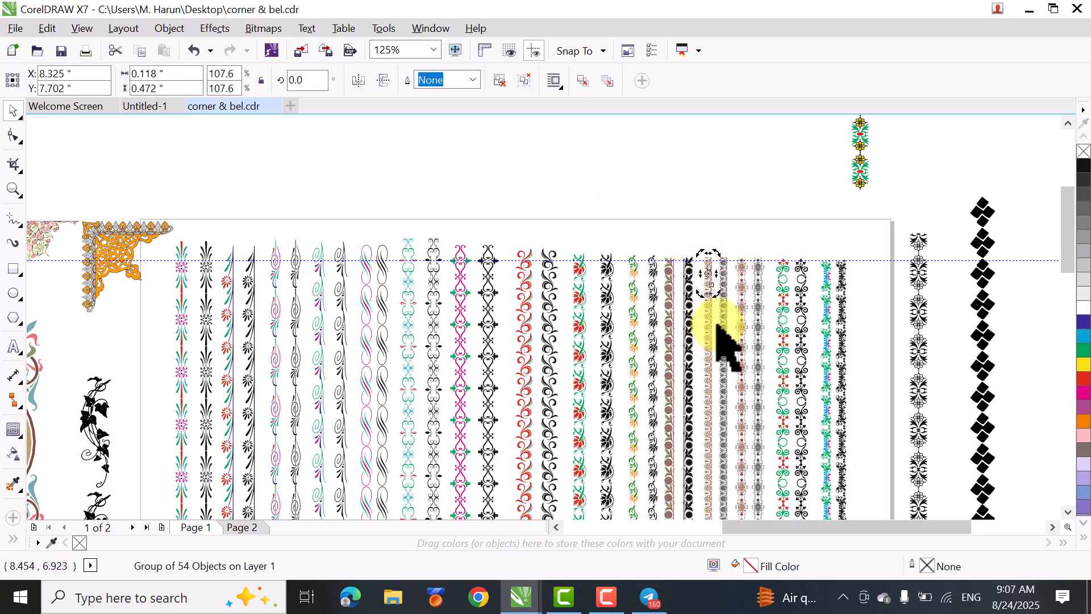
pyautogui.click(161, 107)
pyautogui.hotkey('ctrl', 'v')
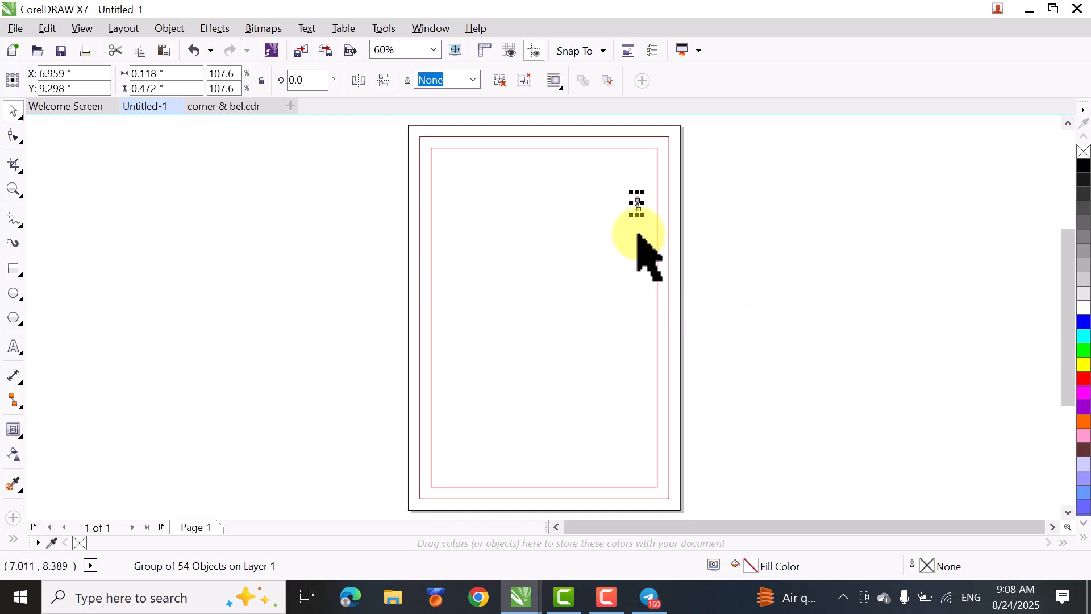
pyautogui.moveTo(639, 204); pyautogui.dragTo(509, 204)
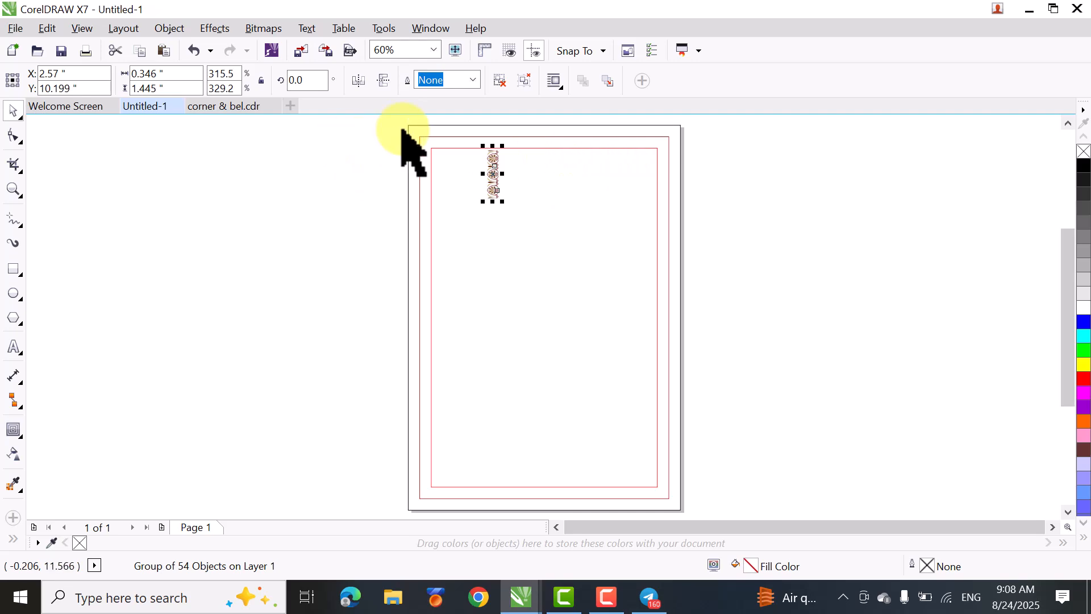
# - Rotate the palmette segment 90 degrees so it runs horizontally
pyautogui.press('z')
pyautogui.moveTo(404, 125); pyautogui.dragTo(696, 245)
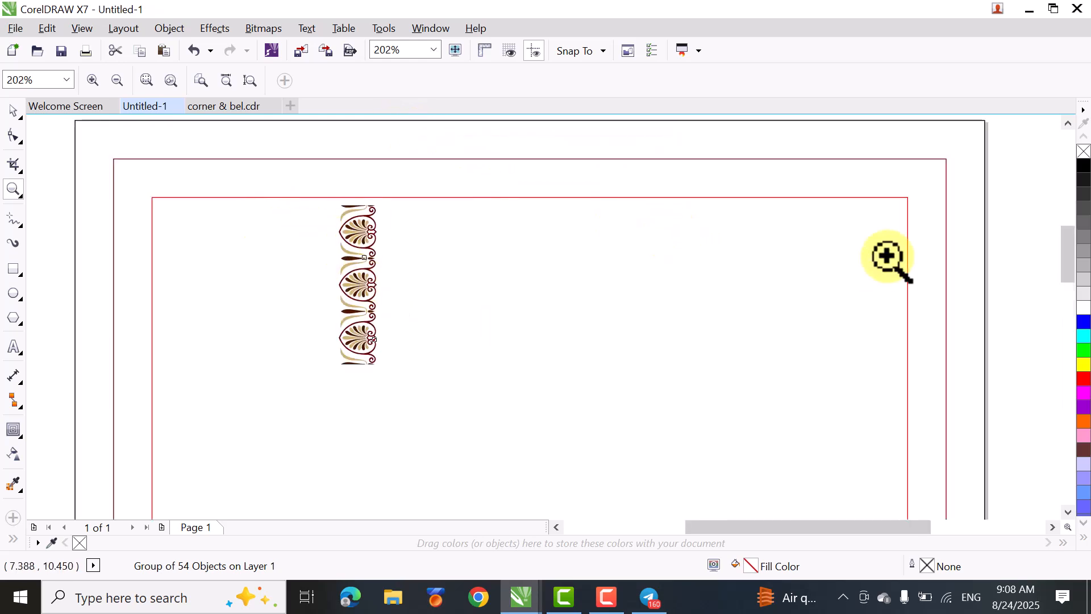
pyautogui.click(12, 111)
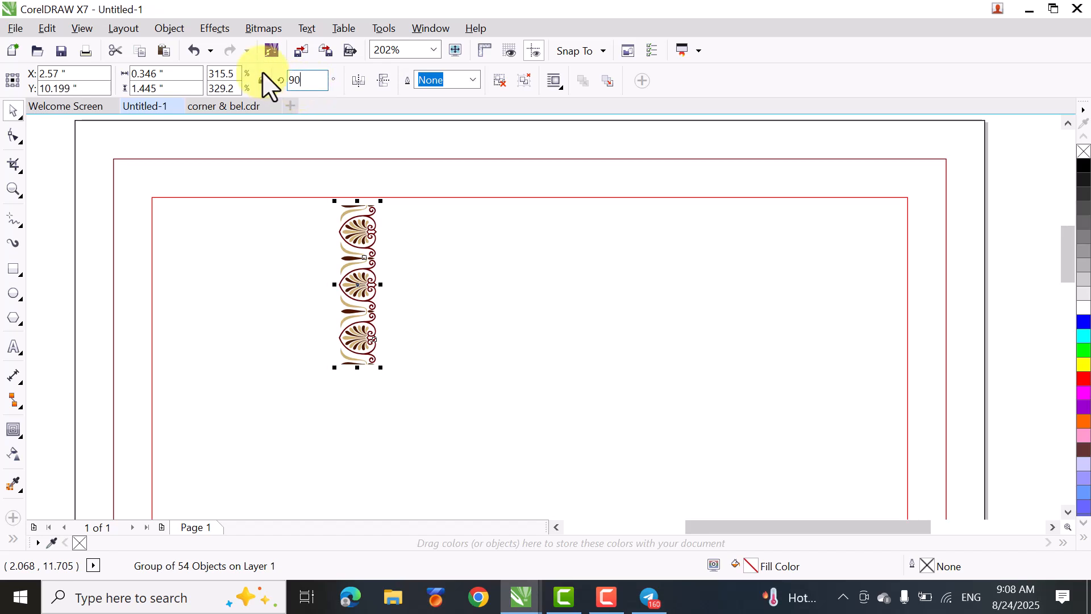
pyautogui.press('Return')
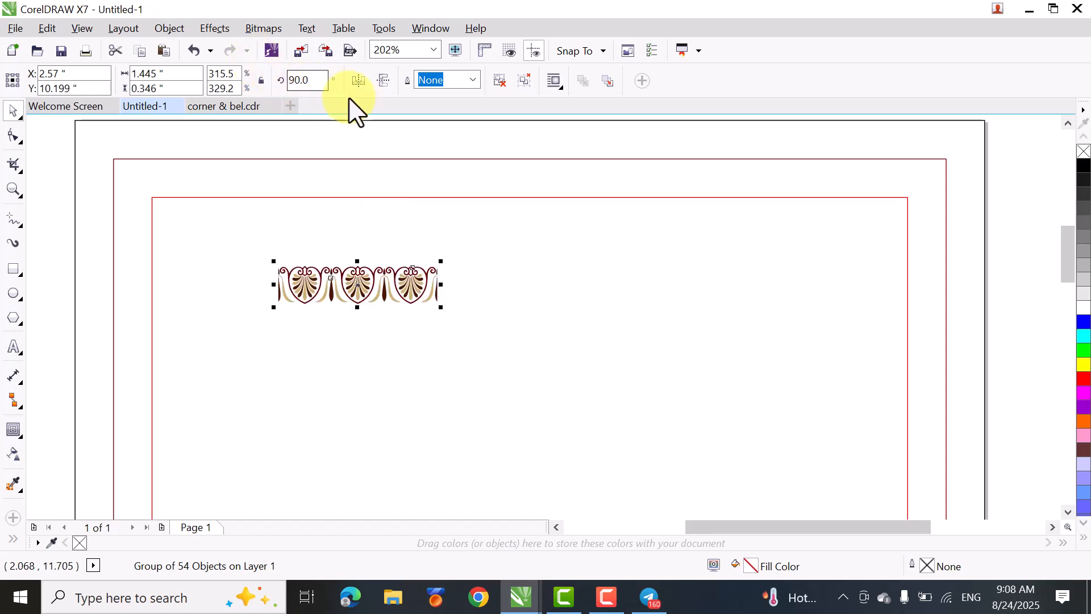
# - Place the palmette segment in the upper-left corner between the two contour outlines and mirror it vertically
pyautogui.moveTo(368, 284); pyautogui.dragTo(200, 177)
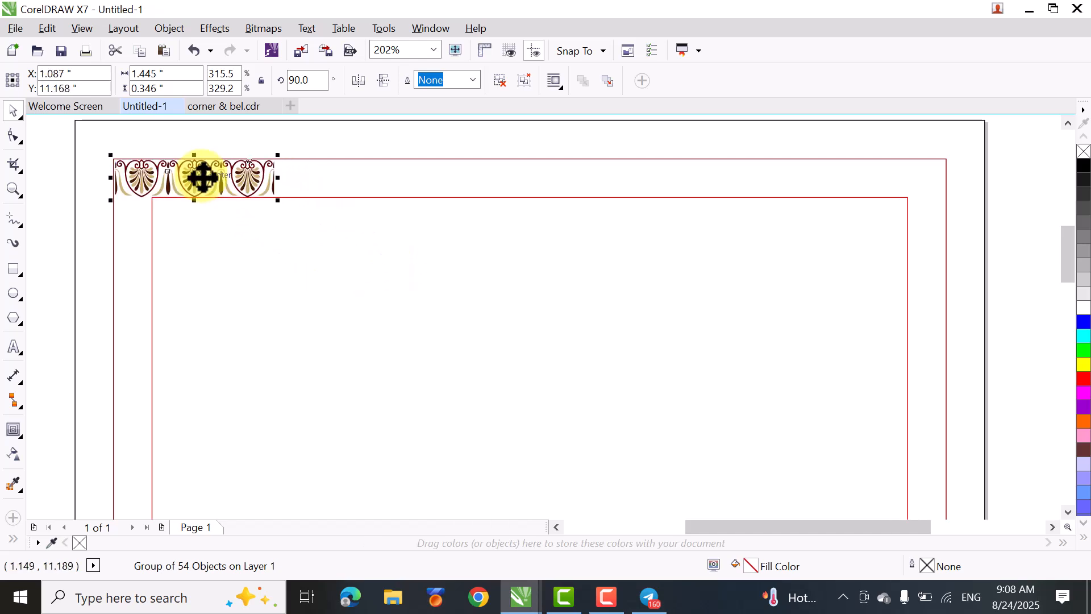
pyautogui.click(383, 81)
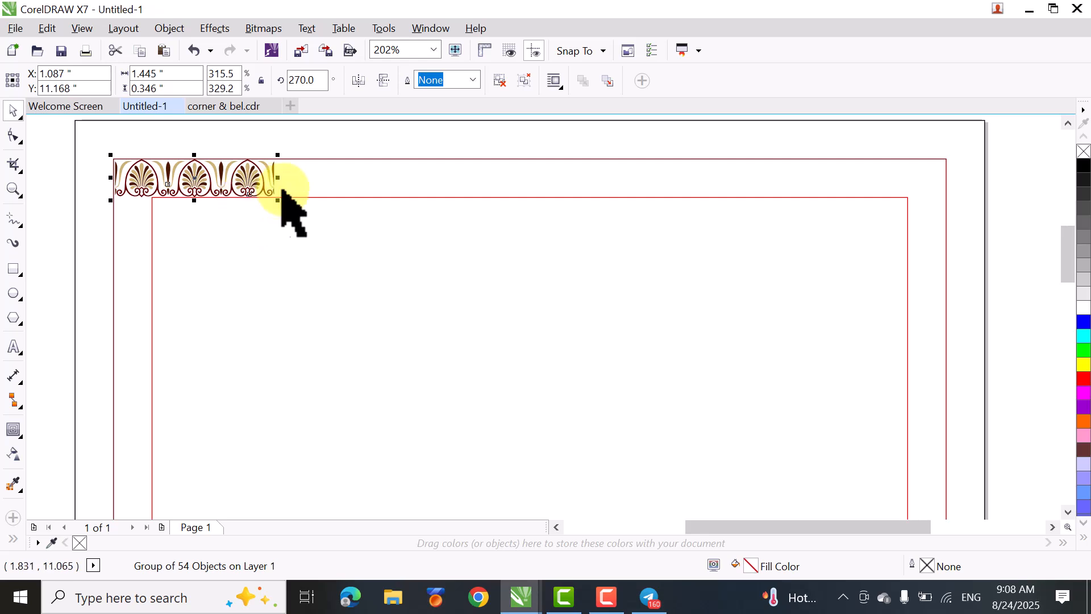
# - Set the page rectangle's contour offset to 0.38 inches, keeping two contour steps
pyautogui.click(352, 189)
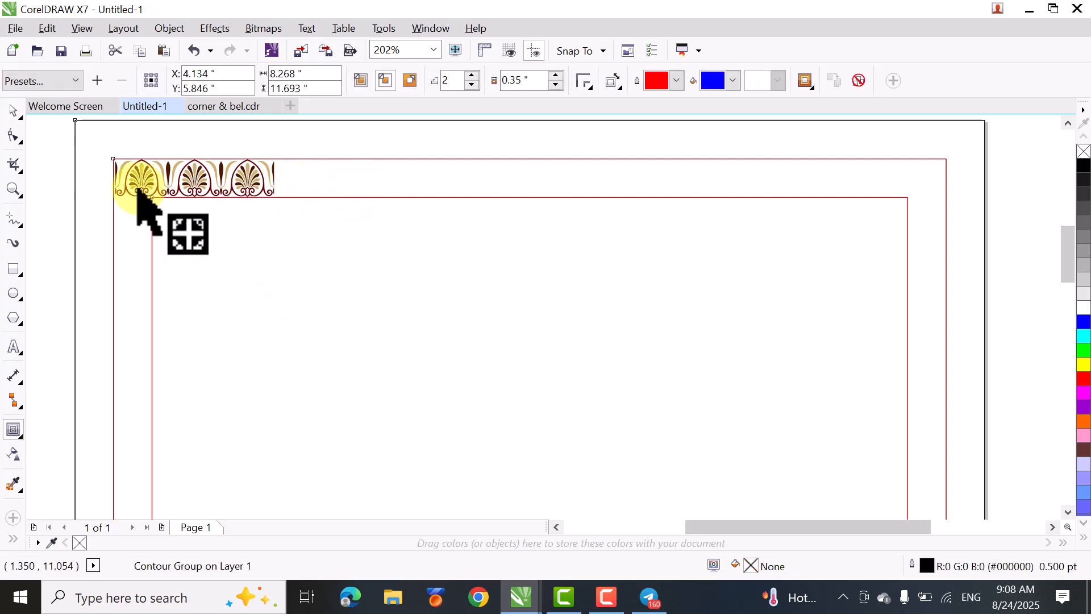
pyautogui.doubleClick(12, 110)
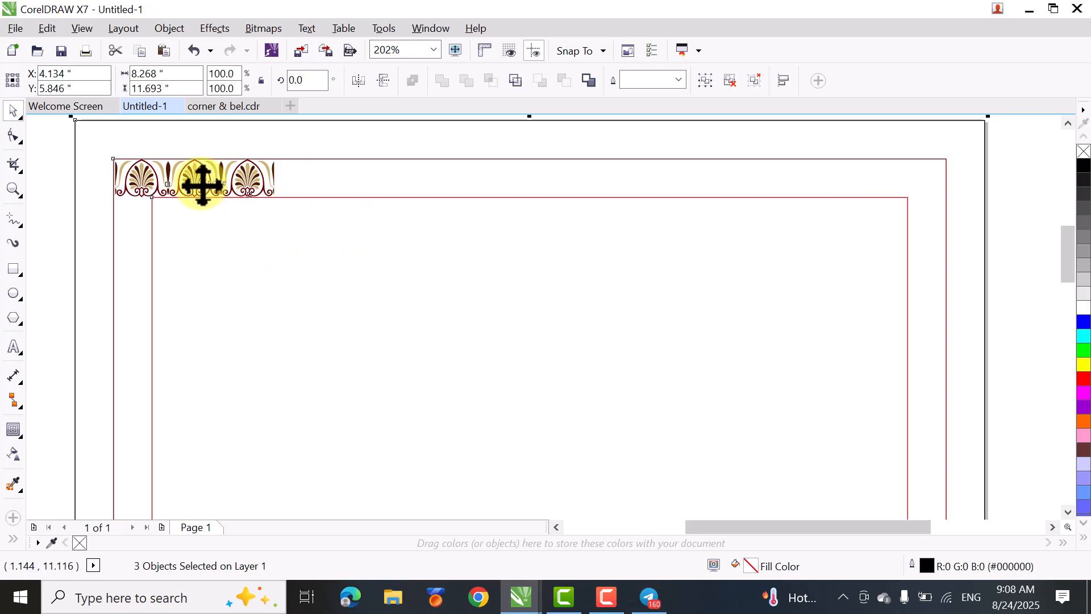
pyautogui.click(329, 325)
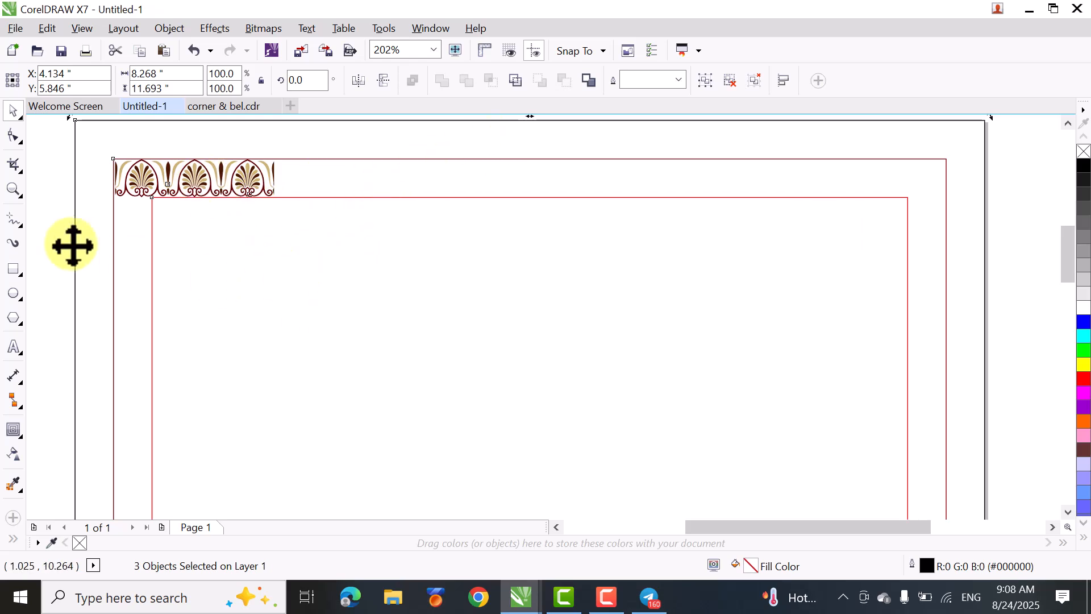
pyautogui.click(55, 241)
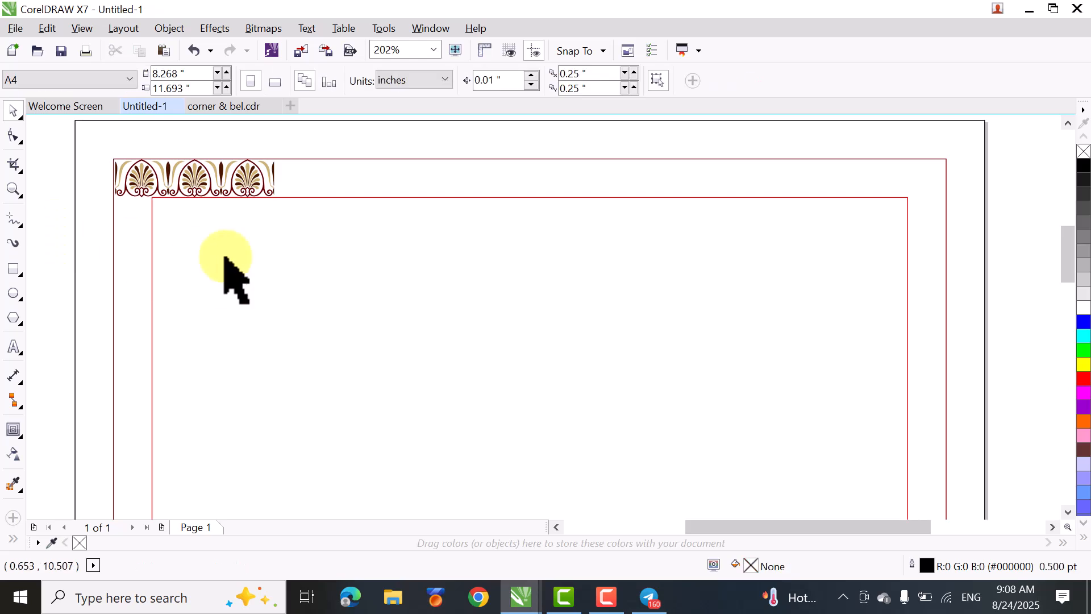
pyautogui.click(345, 190)
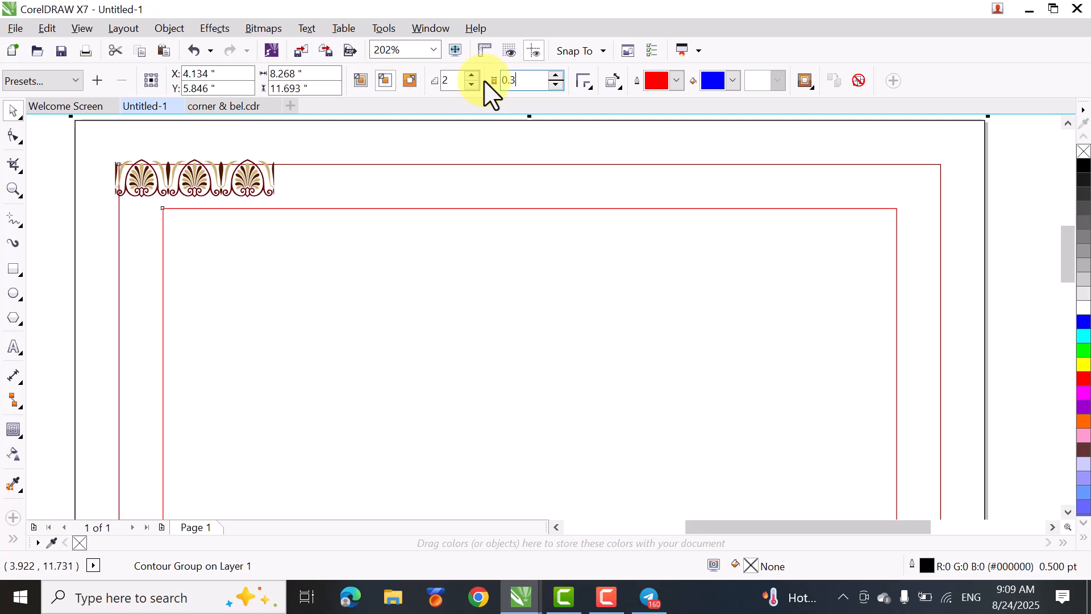
pyautogui.press('Return')
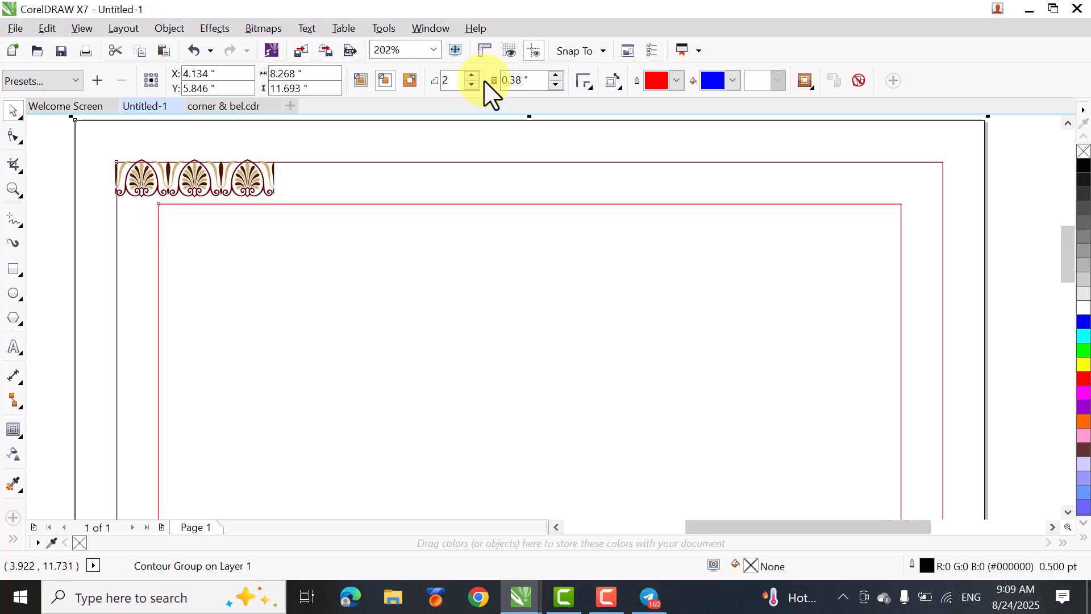
pyautogui.click(52, 208)
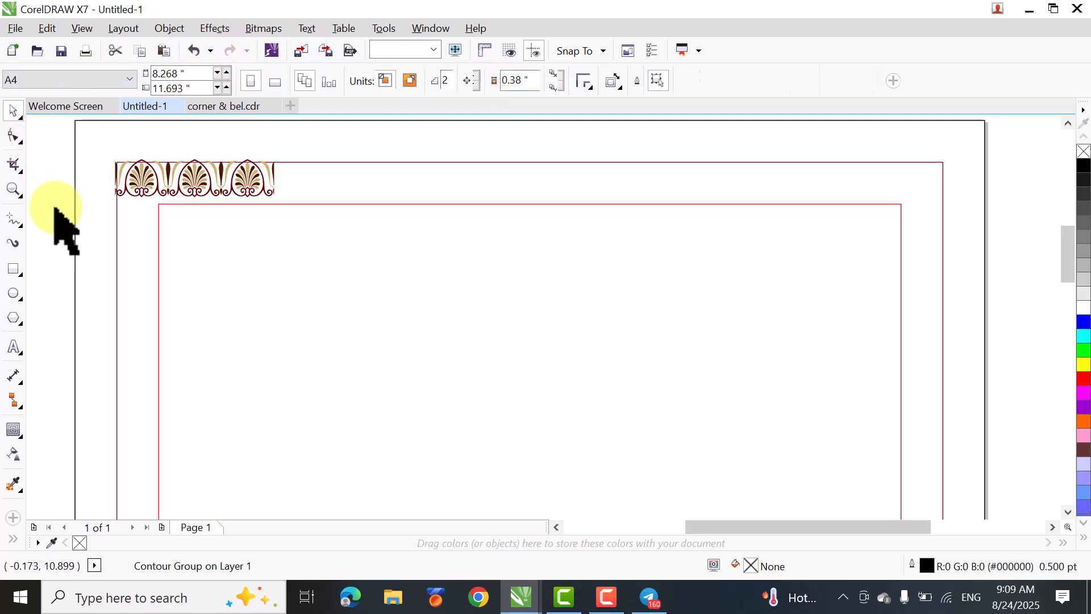
# - Shift the palmette segment slightly right and down to fit inside the corner between the contour outlines
pyautogui.click(155, 190)
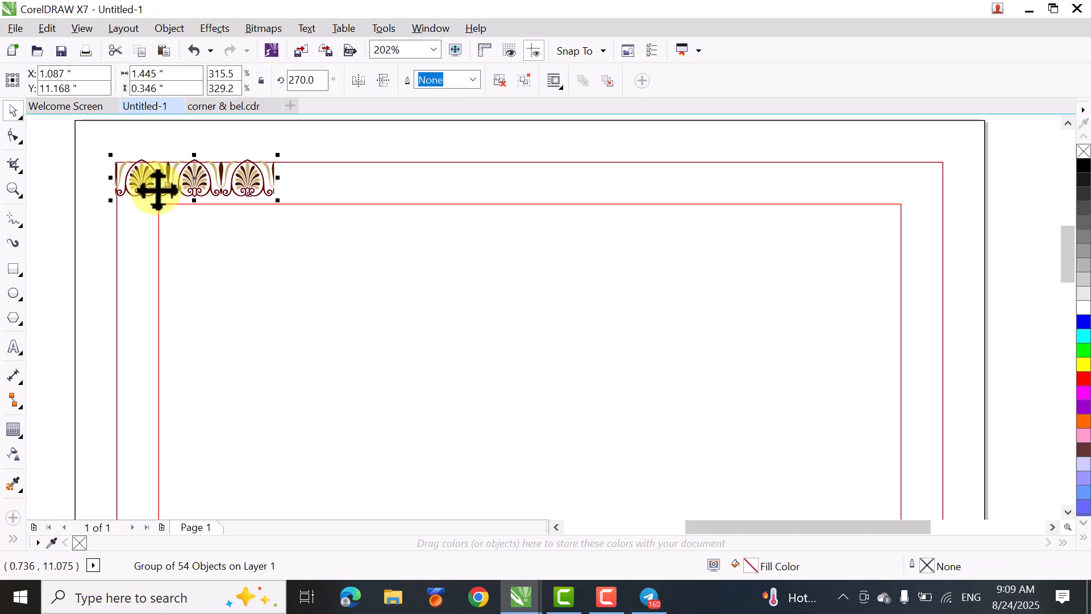
pyautogui.moveTo(158, 191); pyautogui.dragTo(160, 193)
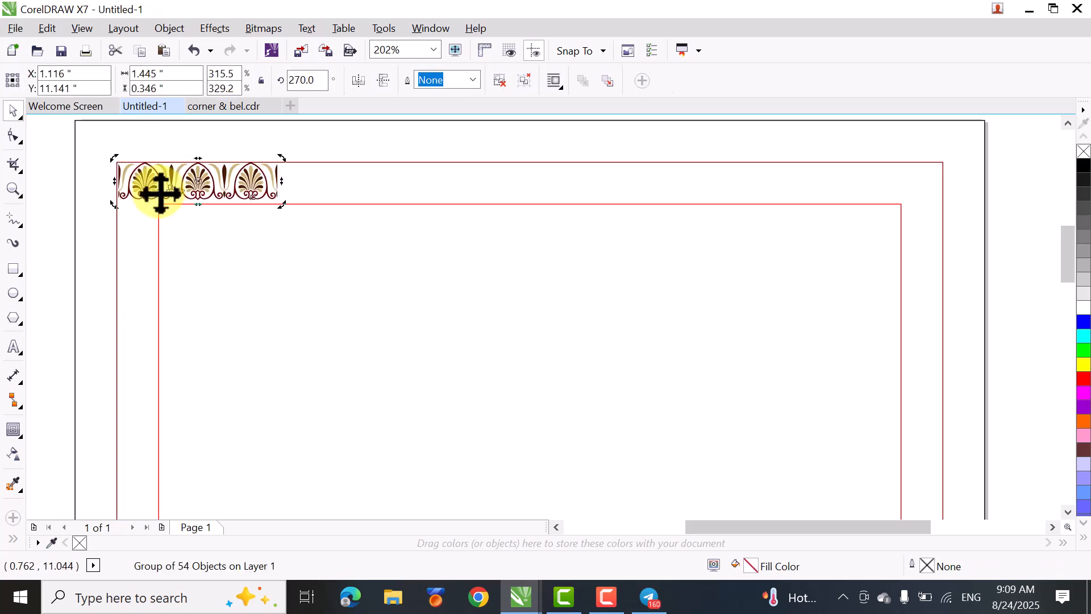
pyautogui.click(54, 214)
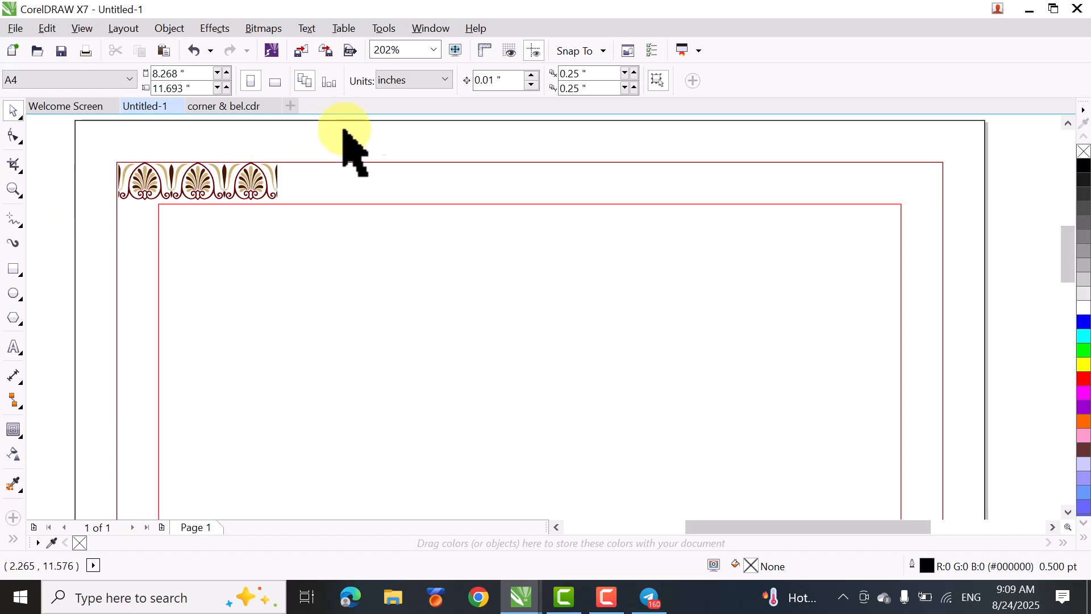
# - Break the contour group apart to separate the two inner outlines from the page rectangle
pyautogui.click(336, 165)
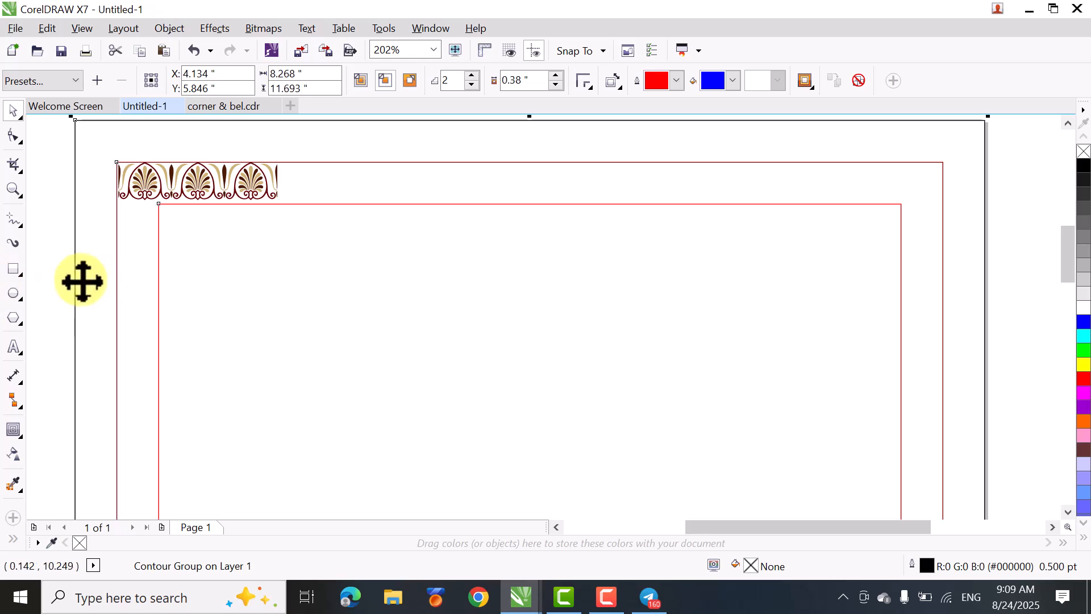
pyautogui.click(163, 187)
pyautogui.click(157, 192)
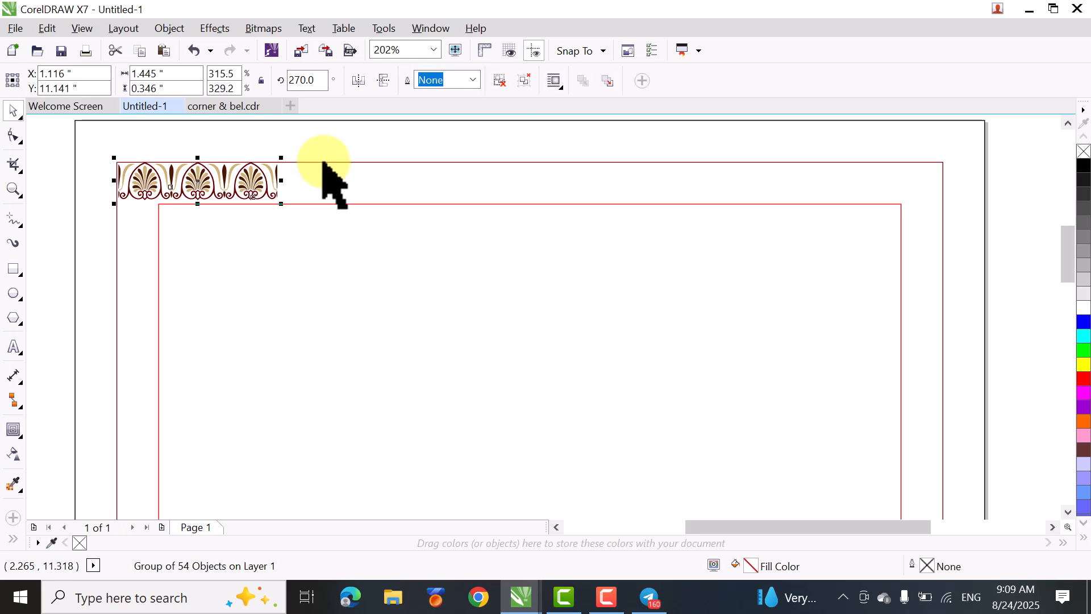
pyautogui.hotkey('ctrl', 'a')
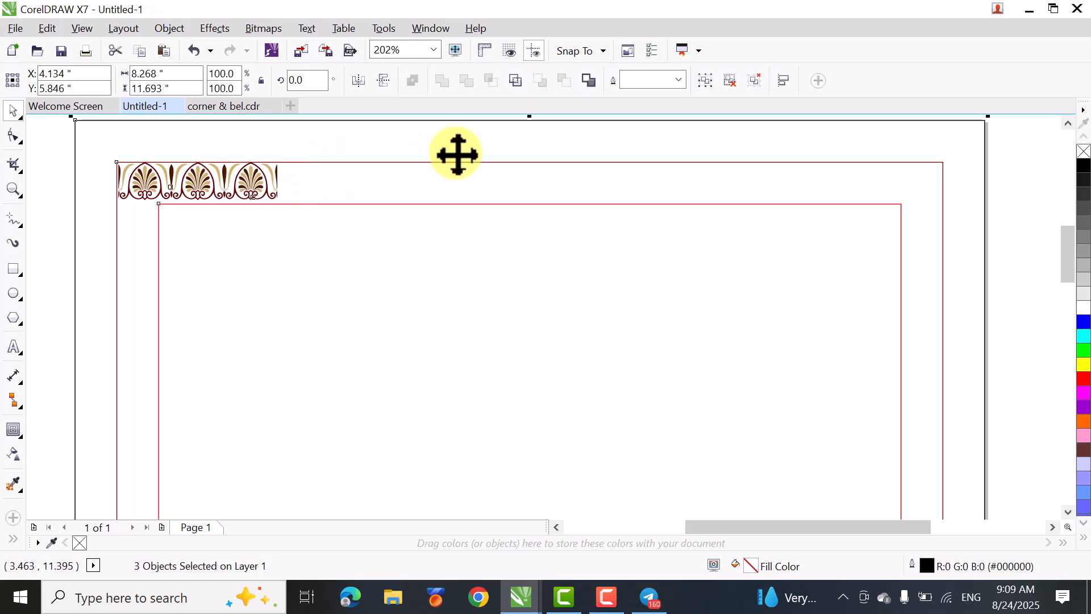
pyautogui.press('space')
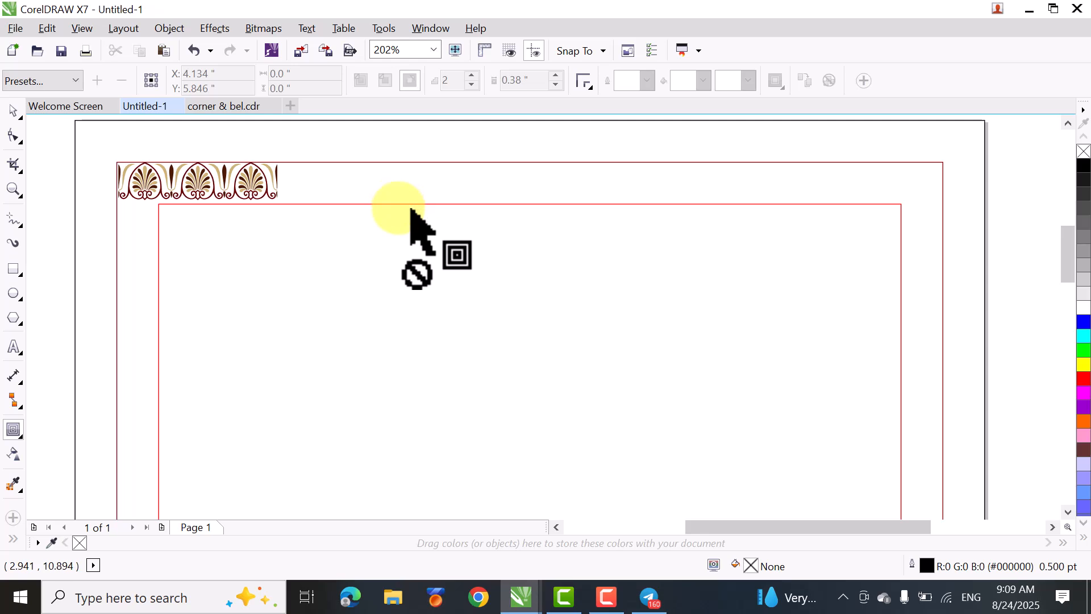
pyautogui.rightClick(410, 204)
pyautogui.click(425, 235)
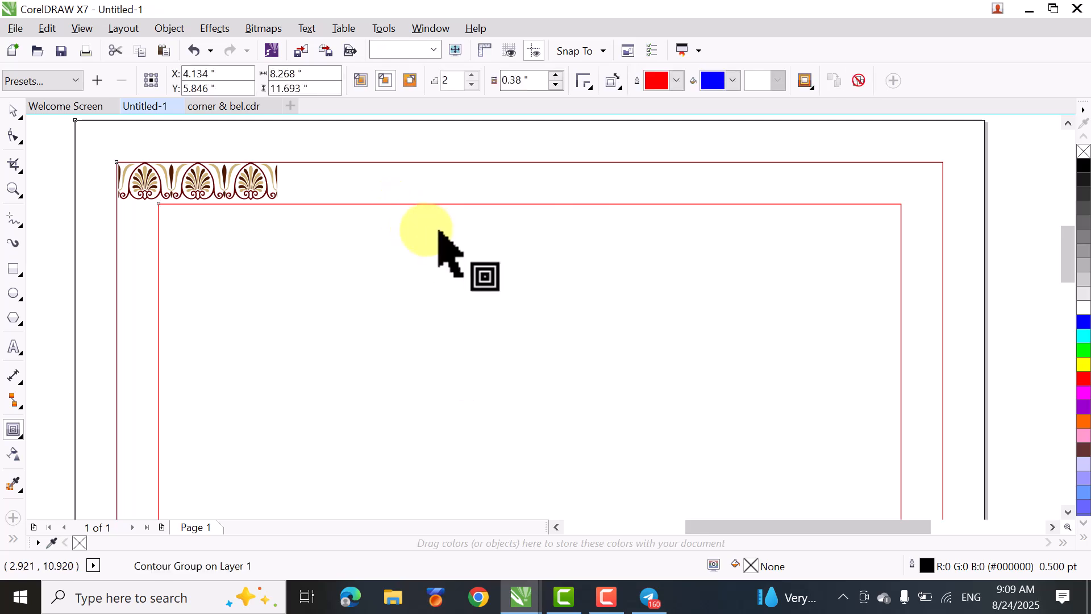
pyautogui.click(12, 112)
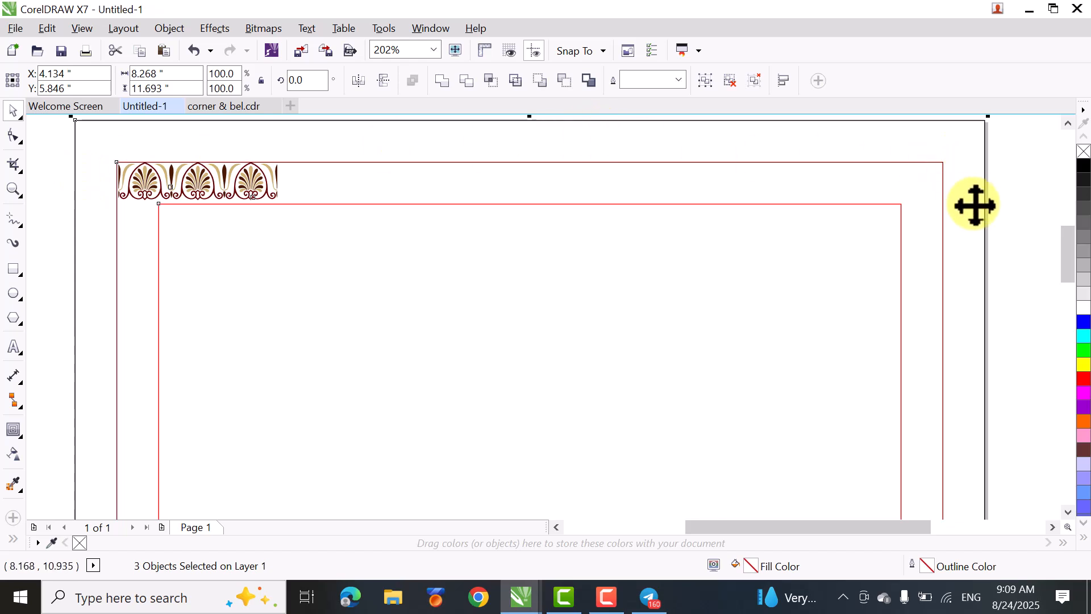
# - Undo the deletion of all selected objects and delete only the outer page-sized rectangle
pyautogui.press('Delete')
pyautogui.hotkey('ctrl', 'z')
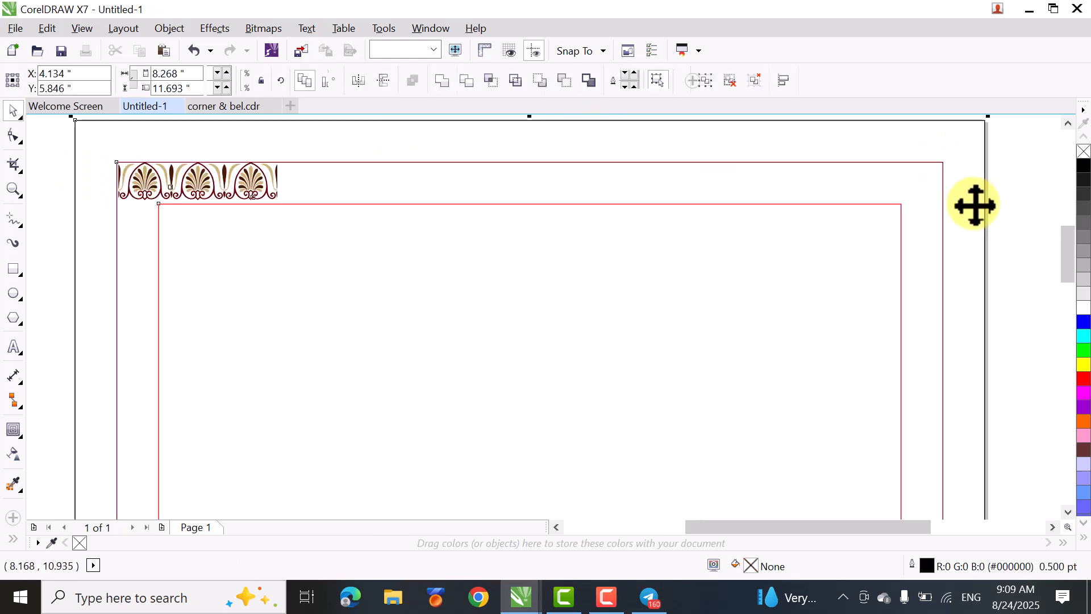
pyautogui.click(50, 322)
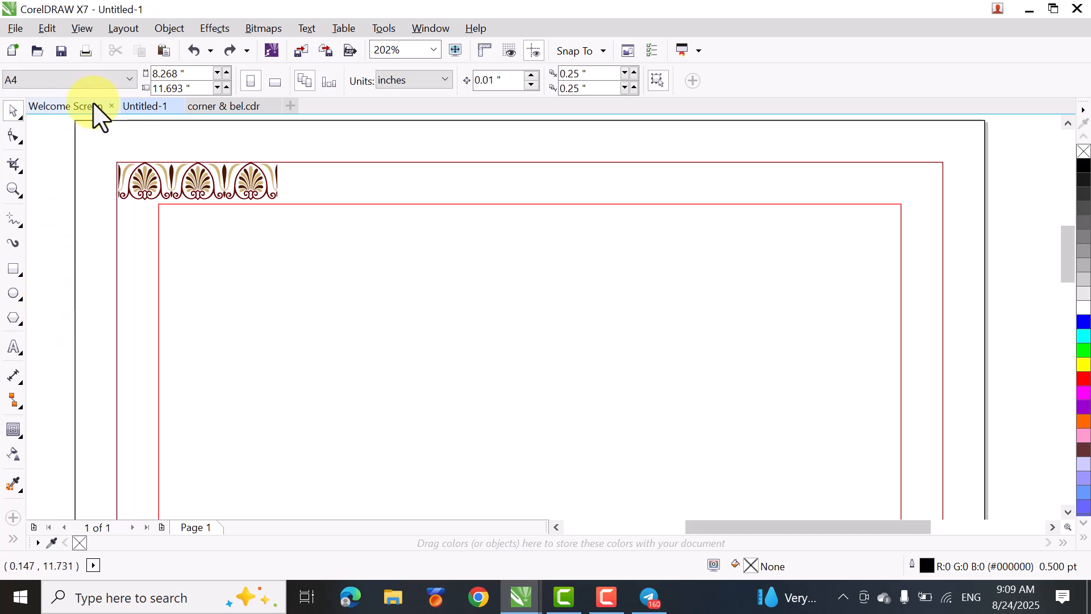
pyautogui.click(76, 120)
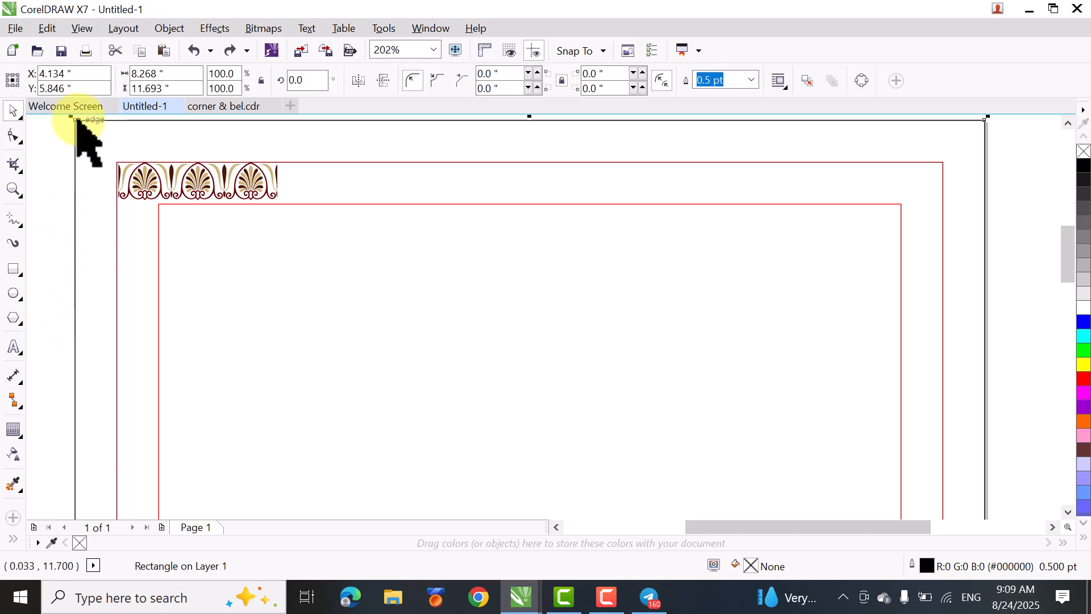
pyautogui.press('Delete')
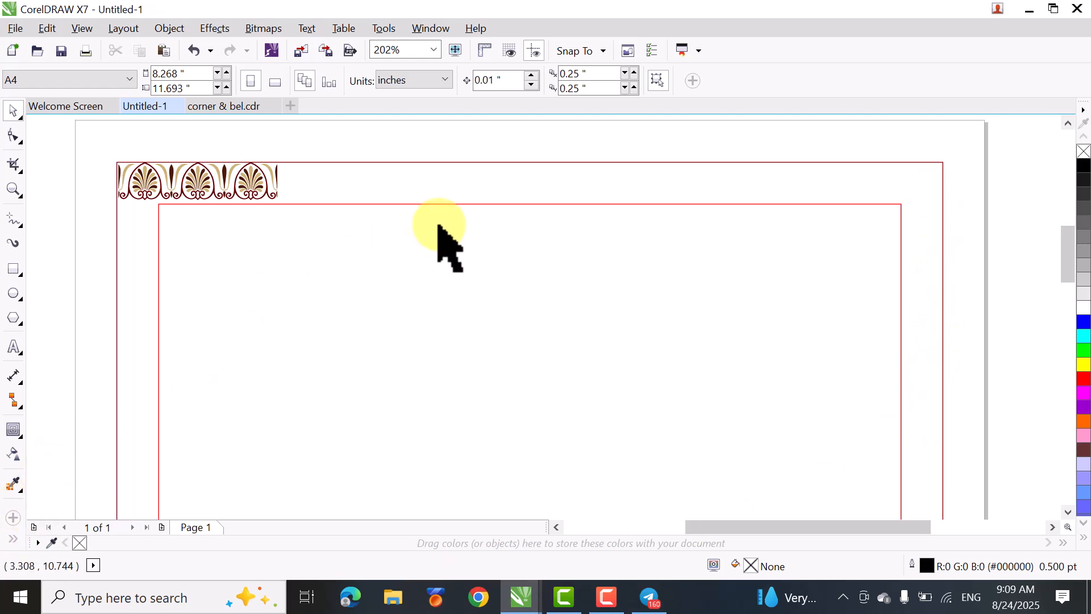
# - Ungroup the two contour outlines so the outer and inner rectangles are separate objects
pyautogui.click(315, 225)
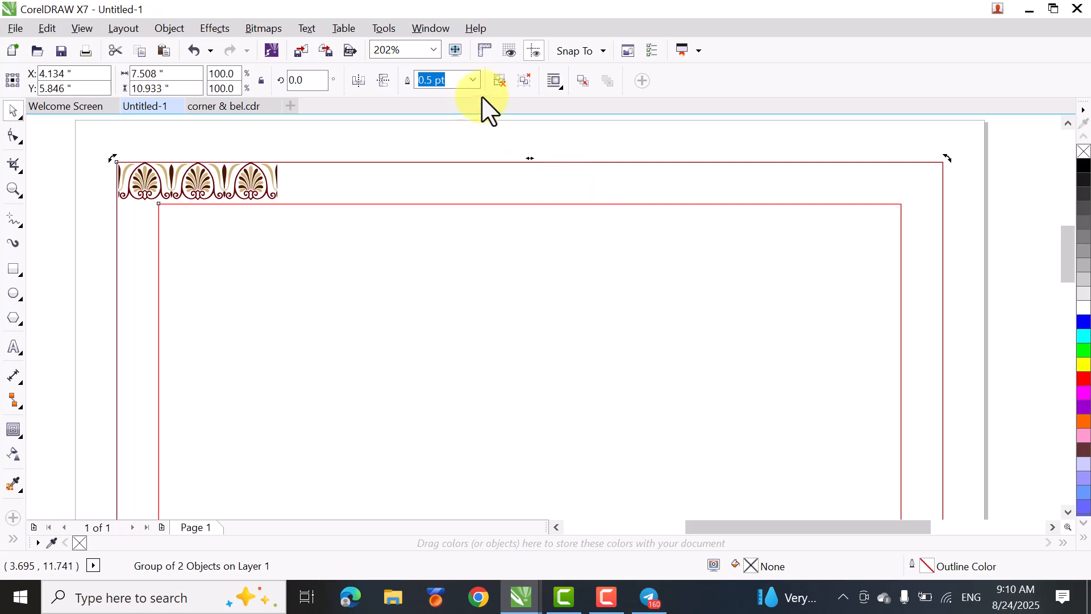
pyautogui.click(502, 83)
pyautogui.click(1003, 215)
pyautogui.click(810, 318)
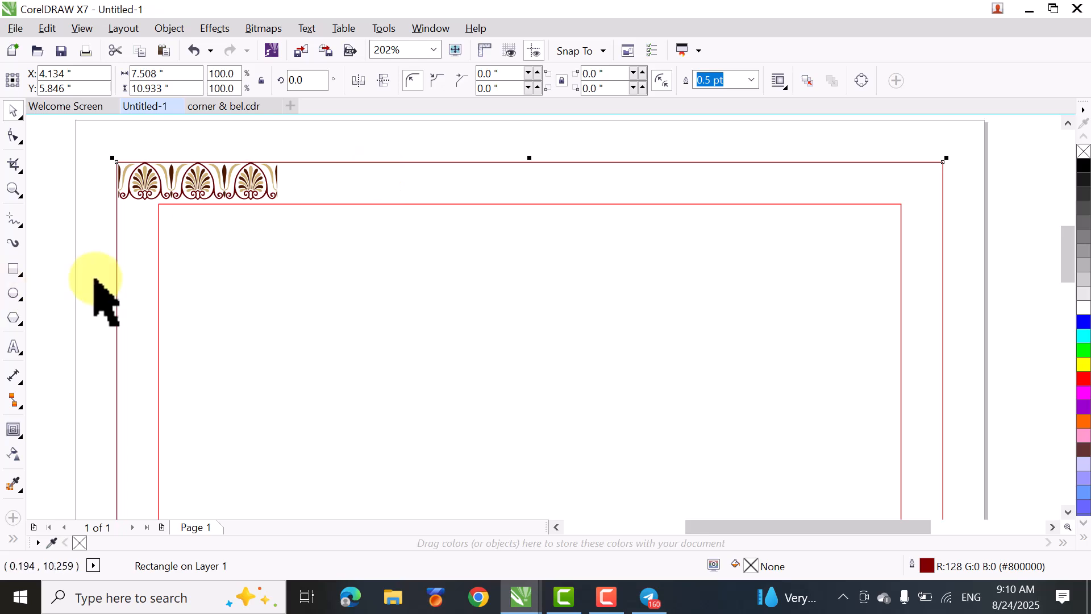
pyautogui.click(51, 301)
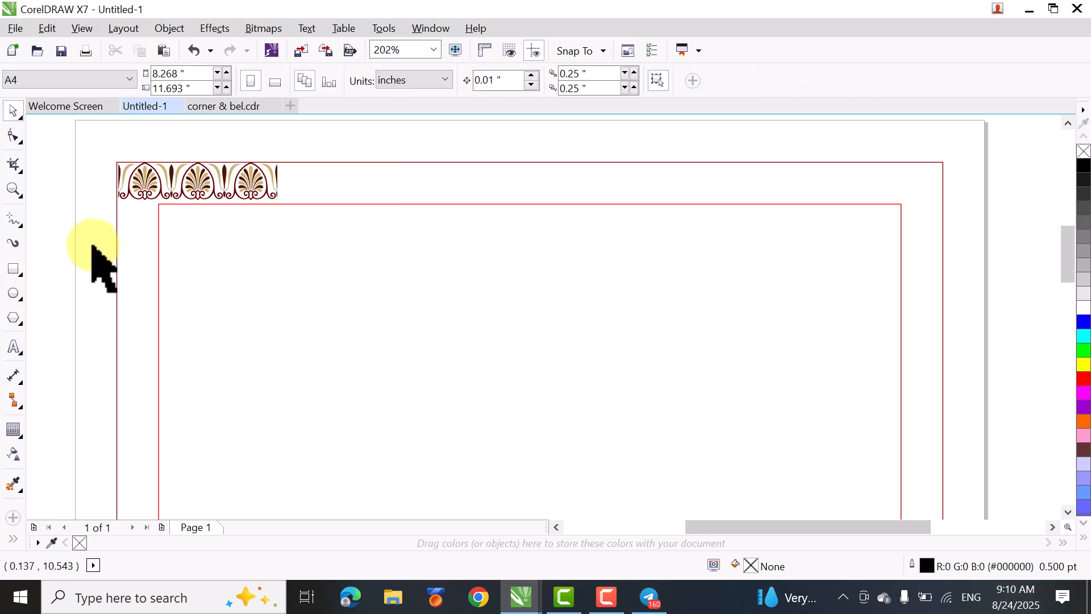
# - Align the palmette segment with the left and top edges of the outer contour rectangle
pyautogui.click(196, 193)
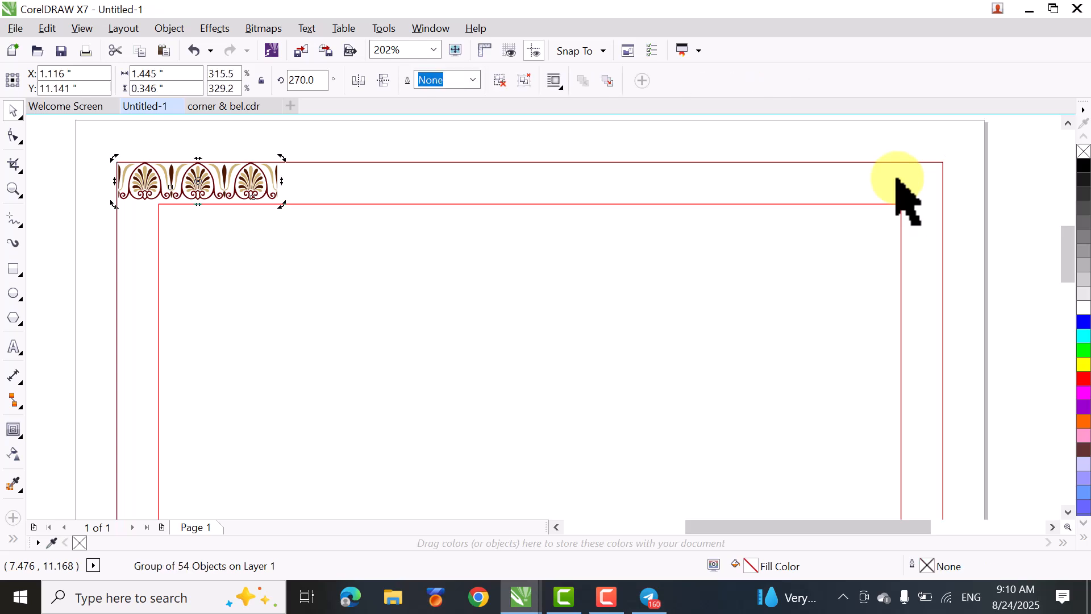
pyautogui.click(71, 215)
pyautogui.click(147, 188)
pyautogui.click(149, 186)
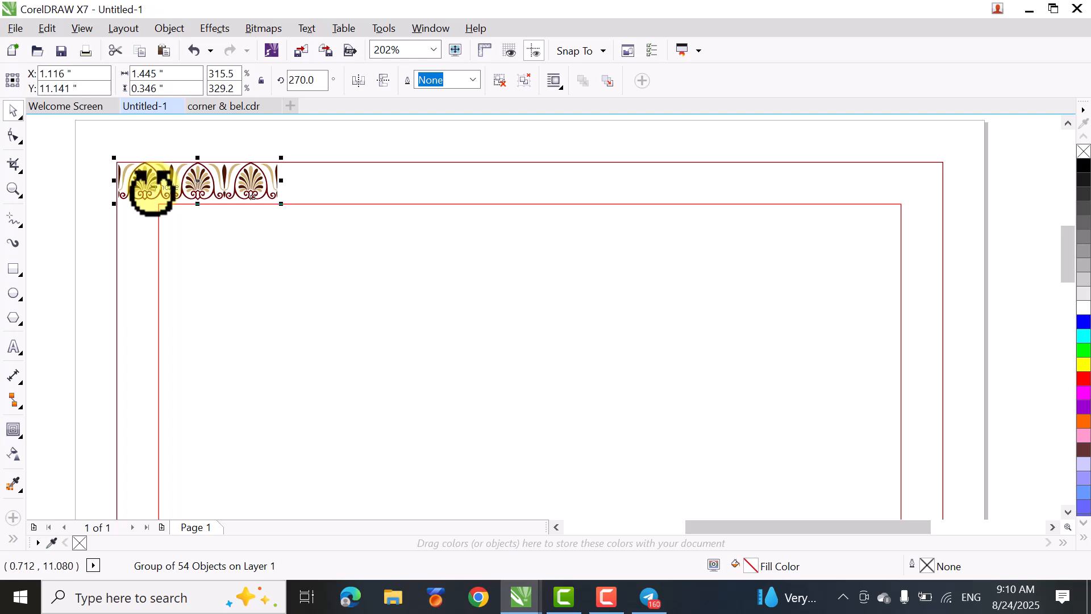
pyautogui.keyDown('shift'); pyautogui.click(430, 173); pyautogui.keyUp('shift')
pyautogui.keyDown('shift'); pyautogui.click(431, 173); pyautogui.keyUp('shift')
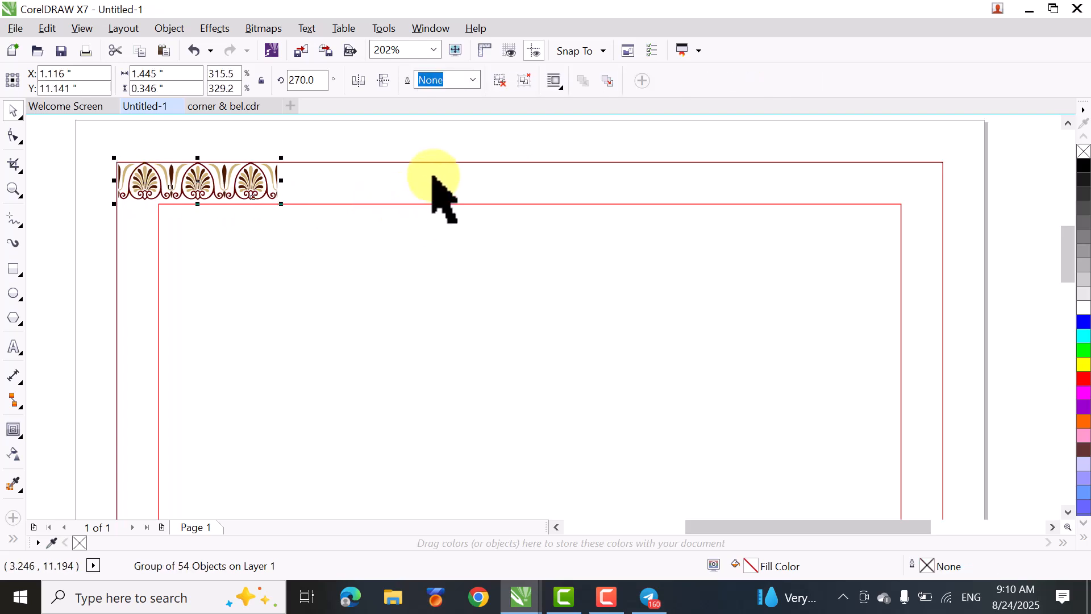
pyautogui.scroll(-2, 583, 183)
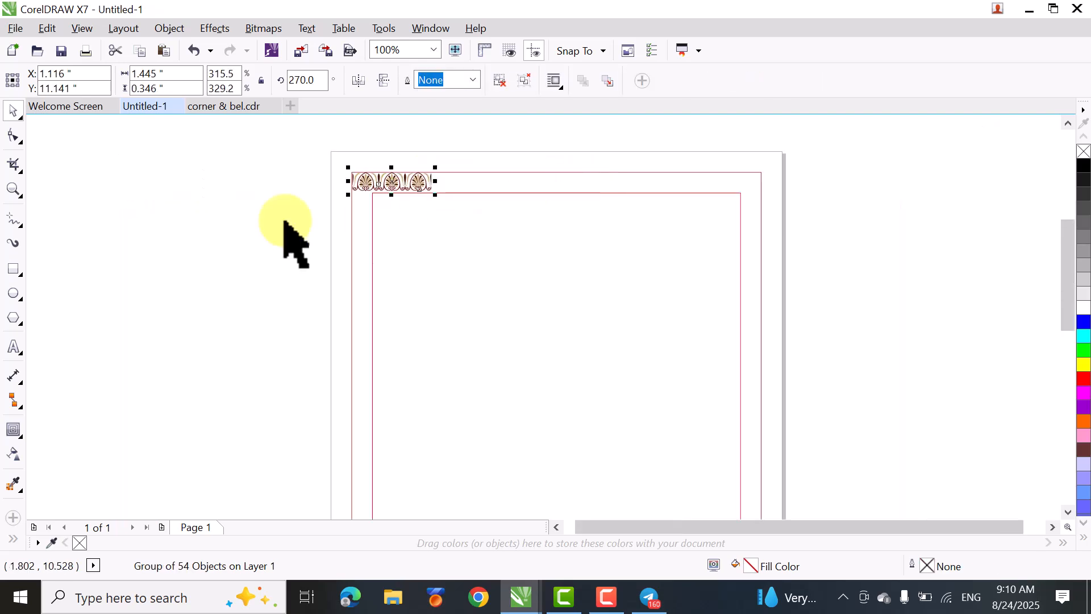
pyautogui.keyDown('shift'); pyautogui.click(470, 173); pyautogui.keyUp('shift')
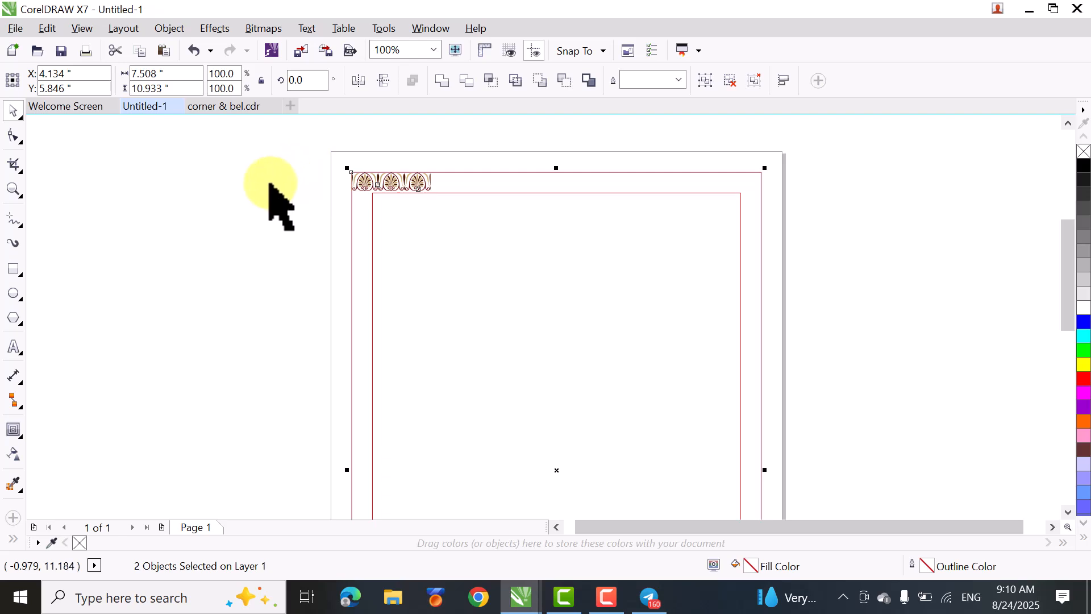
pyautogui.click(256, 200)
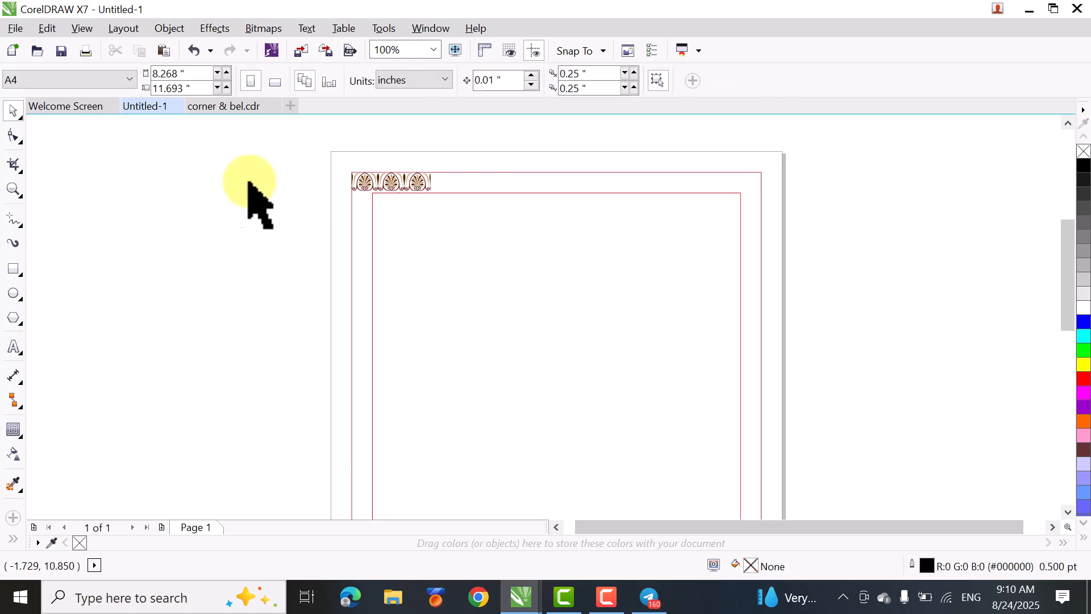
pyautogui.click(361, 183)
pyautogui.click(359, 184)
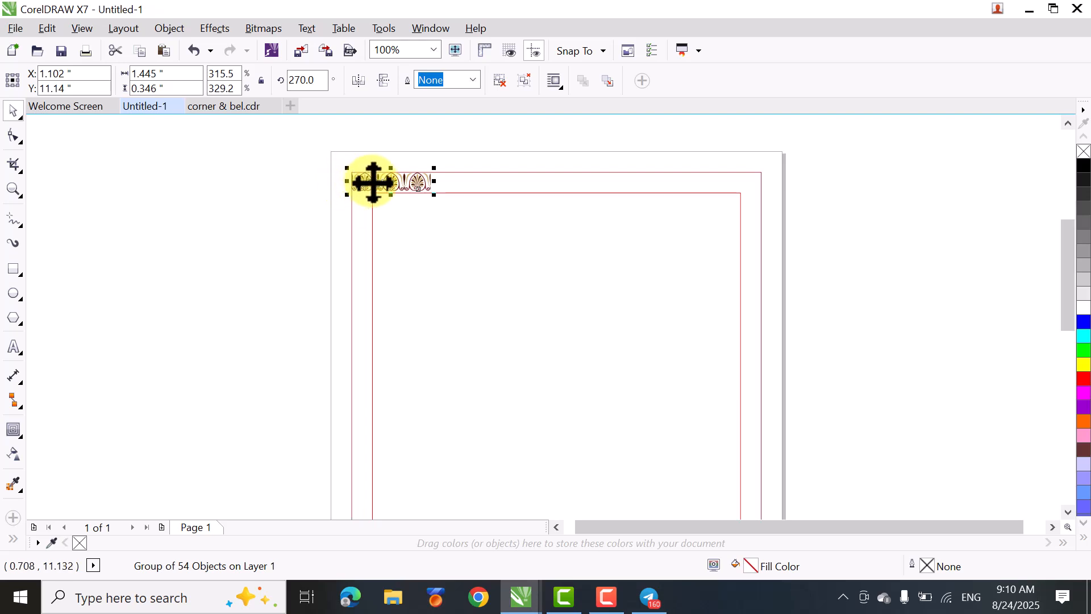
pyautogui.press('z')
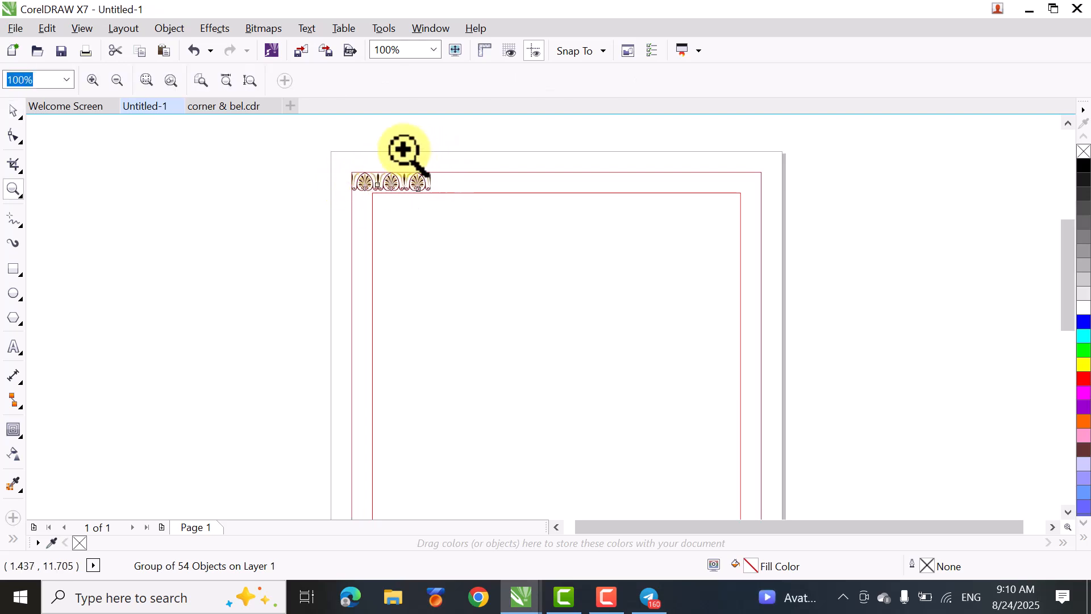
pyautogui.moveTo(311, 149); pyautogui.dragTo(515, 266)
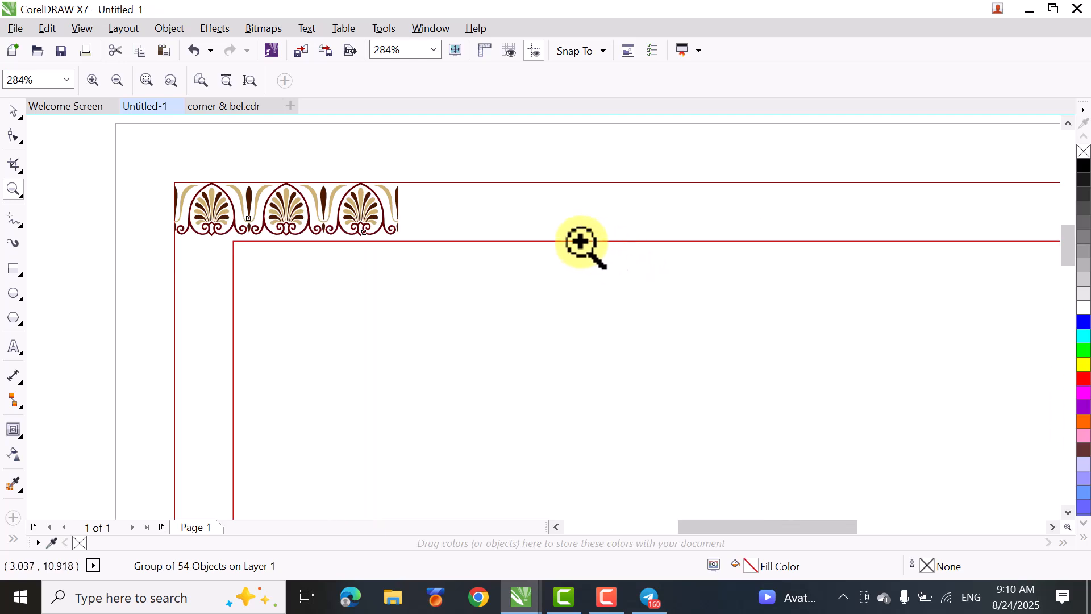
pyautogui.click(14, 113)
pyautogui.click(97, 223)
pyautogui.click(207, 229)
pyautogui.moveTo(175, 214); pyautogui.dragTo(170, 213)
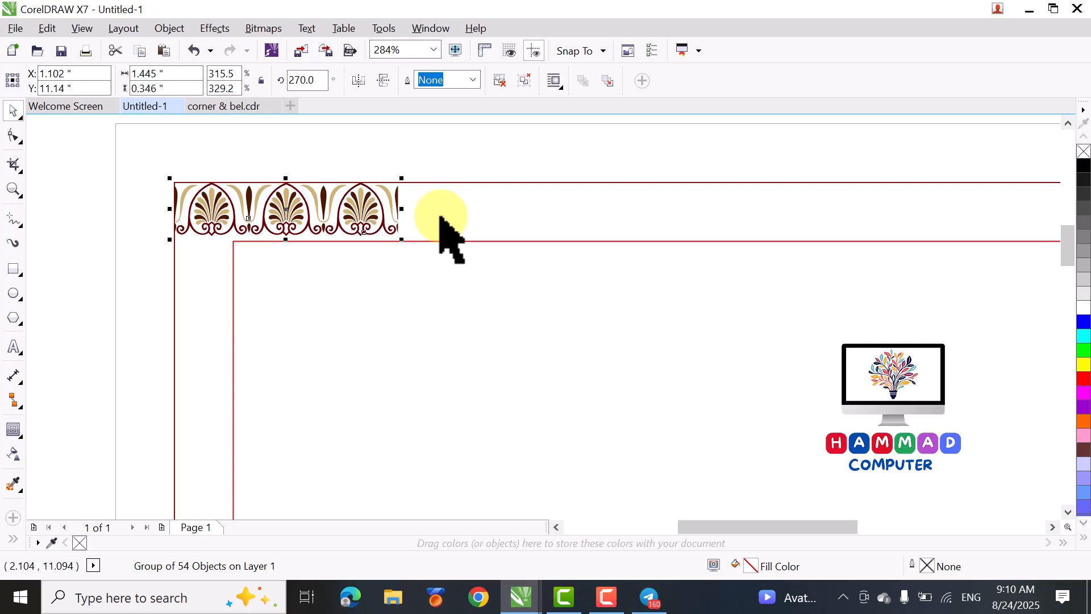
pyautogui.keyDown('ctrl'); pyautogui.click(170, 209); pyautogui.keyUp('ctrl')
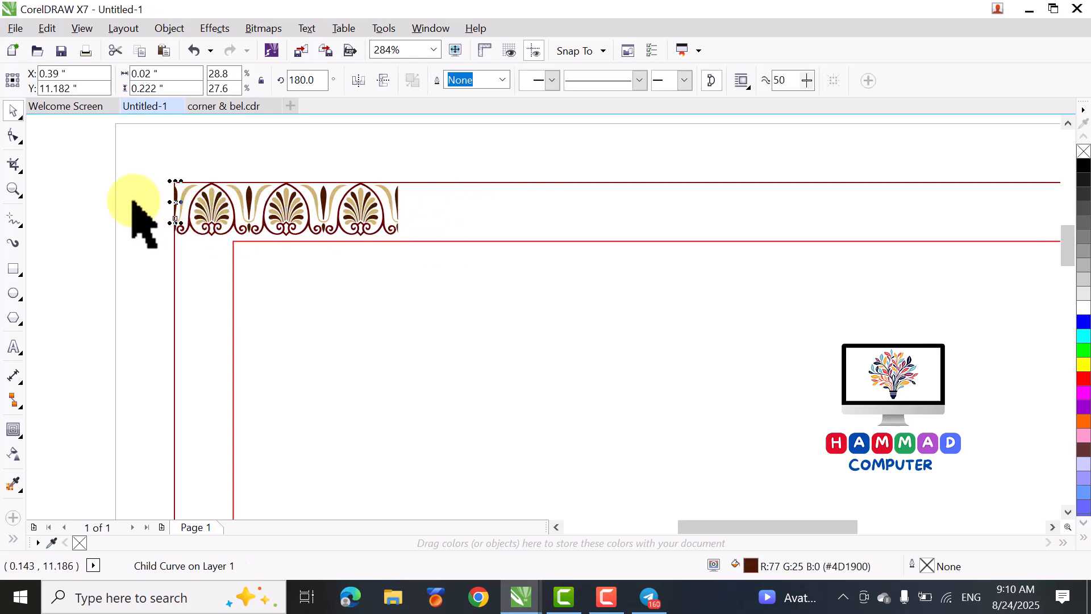
pyautogui.click(85, 161)
pyautogui.moveTo(85, 161); pyautogui.dragTo(445, 287)
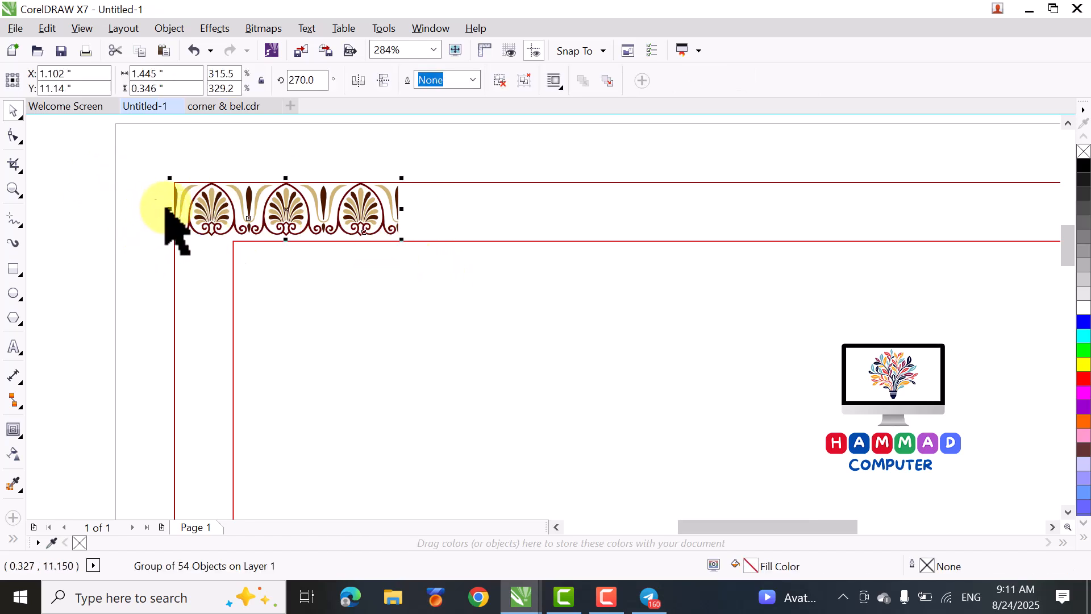
pyautogui.moveTo(168, 209); pyautogui.dragTo(284, 210)
pyautogui.press('Escape')
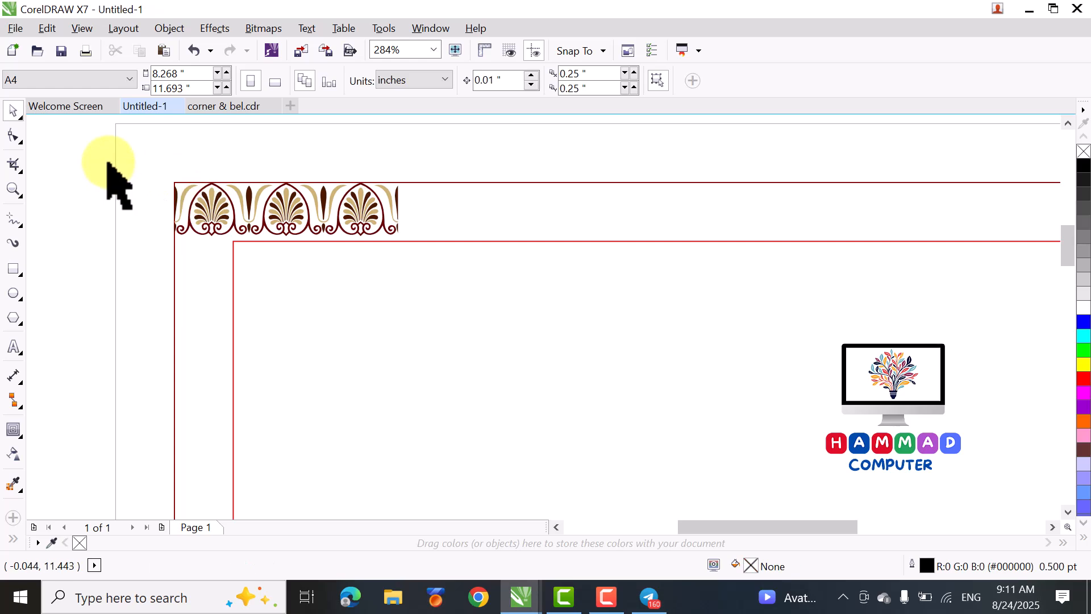
# - Make a horizontally mirrored copy of the palmette segment on its right side and repeat the duplication twice along the upper band
pyautogui.moveTo(104, 154); pyautogui.dragTo(409, 267)
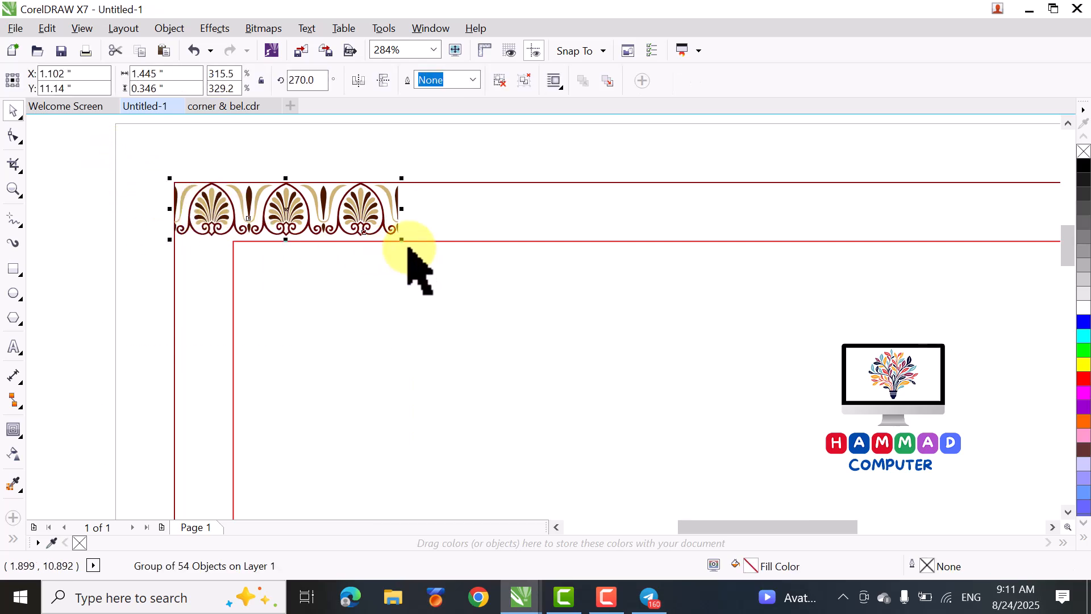
pyautogui.press('Escape')
pyautogui.moveTo(146, 164); pyautogui.dragTo(436, 257)
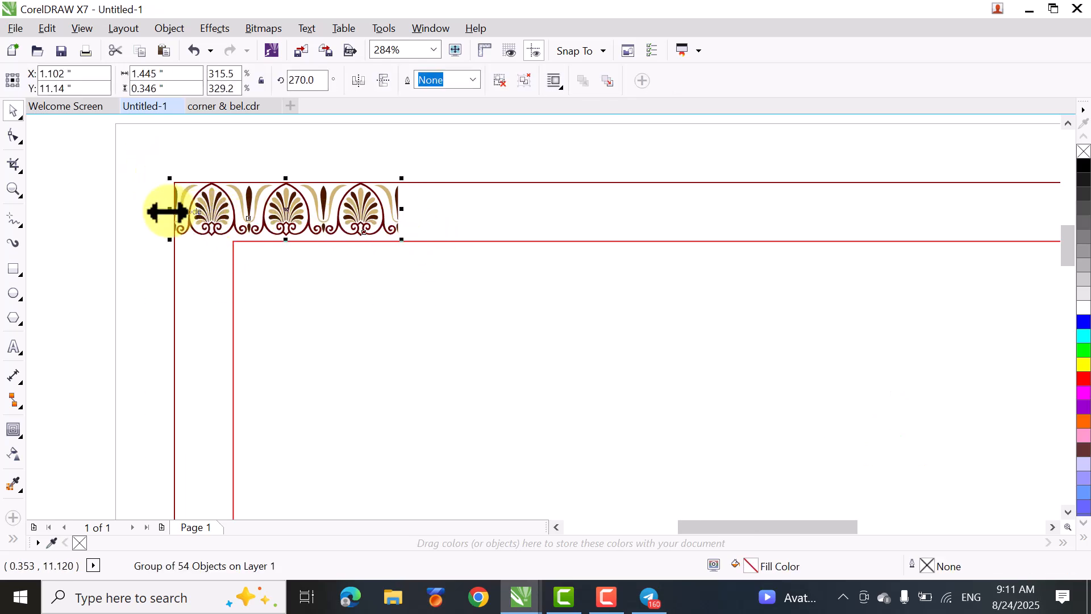
pyautogui.moveTo(168, 211); pyautogui.dragTo(441, 226)
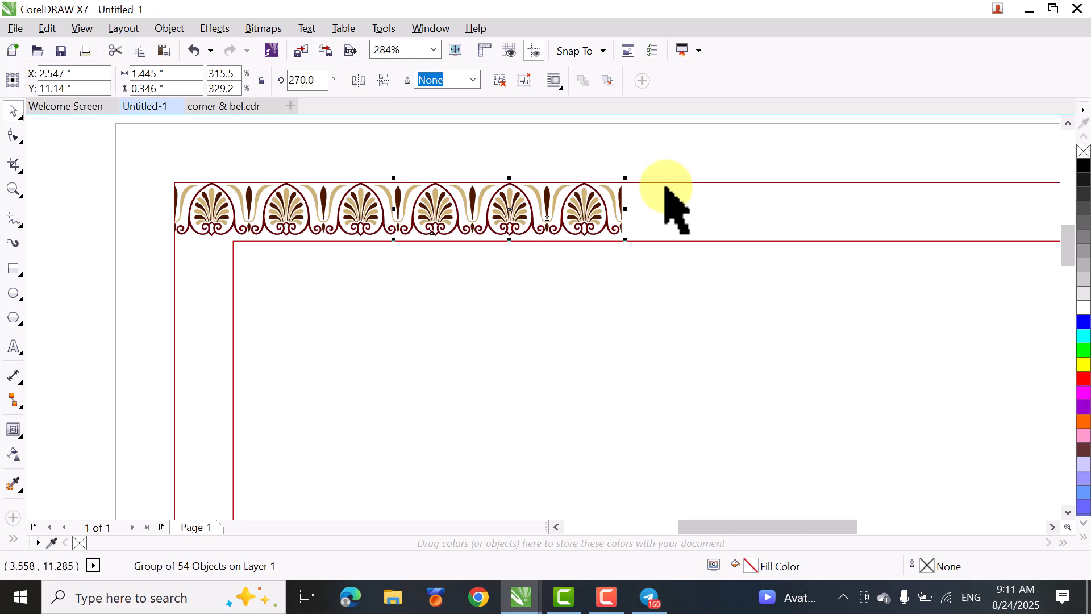
pyautogui.hotkey('ctrl', 'r')
pyautogui.hotkey('ctrl', 'r')
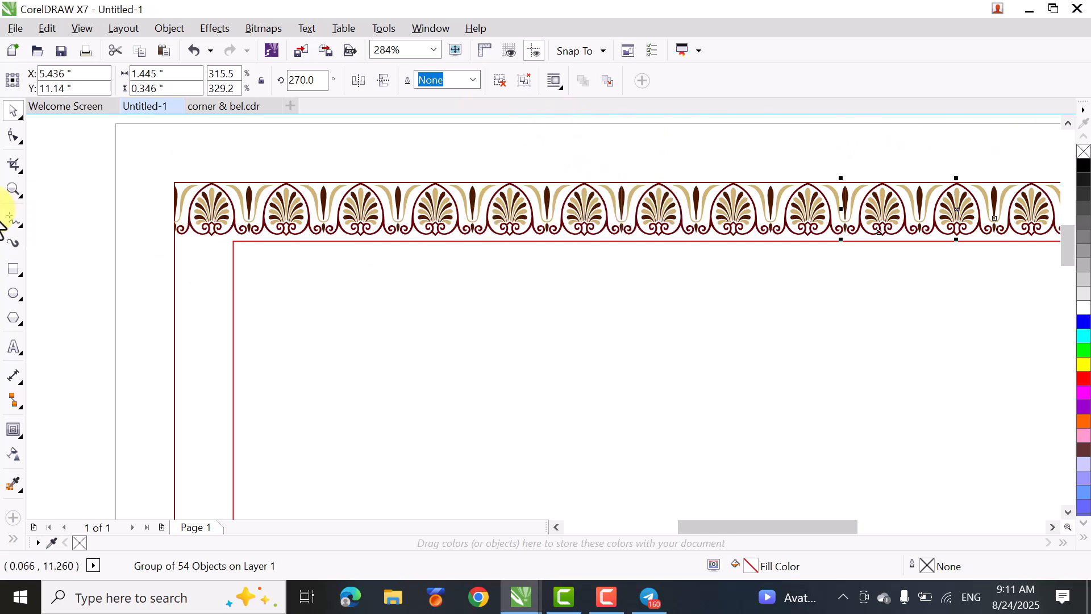
# - Show the rulers and add a horizontal guideline centred on the page
pyautogui.click(482, 51)
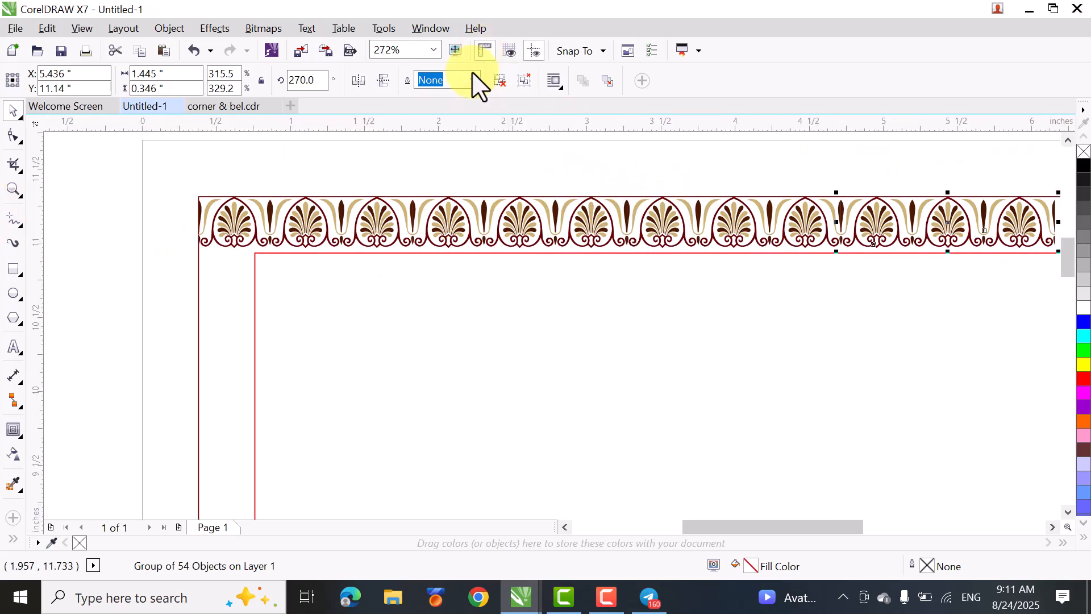
pyautogui.moveTo(419, 132); pyautogui.dragTo(438, 312)
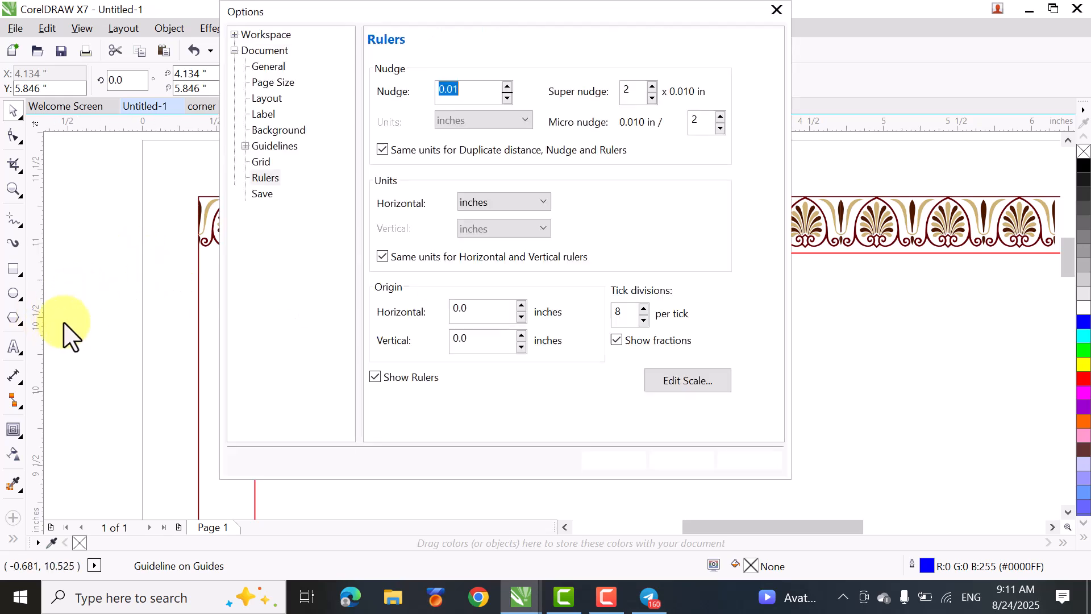
pyautogui.click(671, 461)
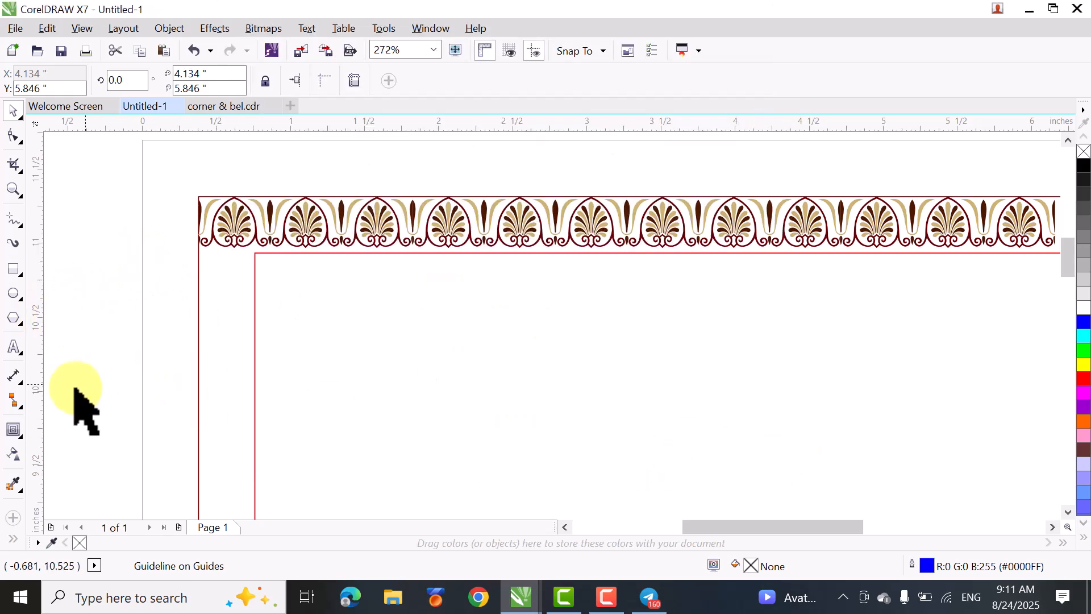
pyautogui.doubleClick(60, 409)
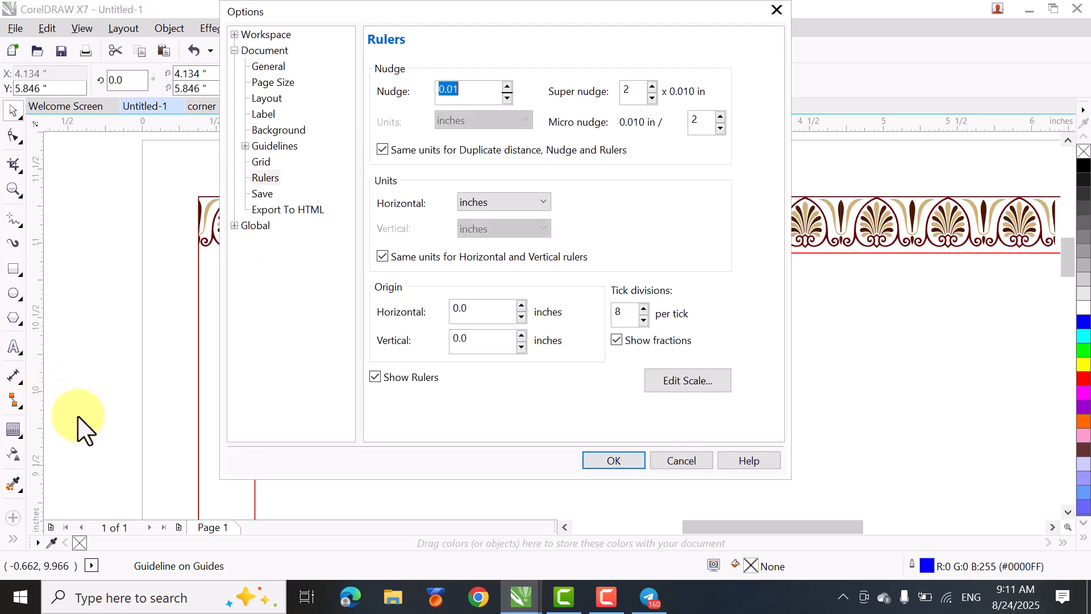
pyautogui.click(776, 11)
# - Add a vertical guideline and centre it on the page
pyautogui.moveTo(44, 352); pyautogui.dragTo(487, 432)
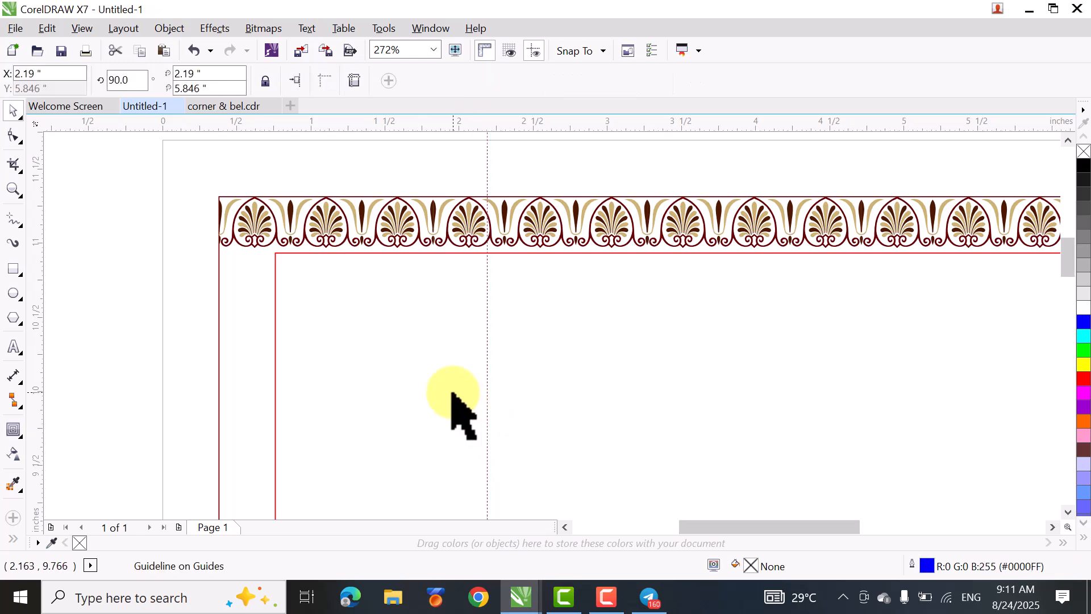
pyautogui.press('p')
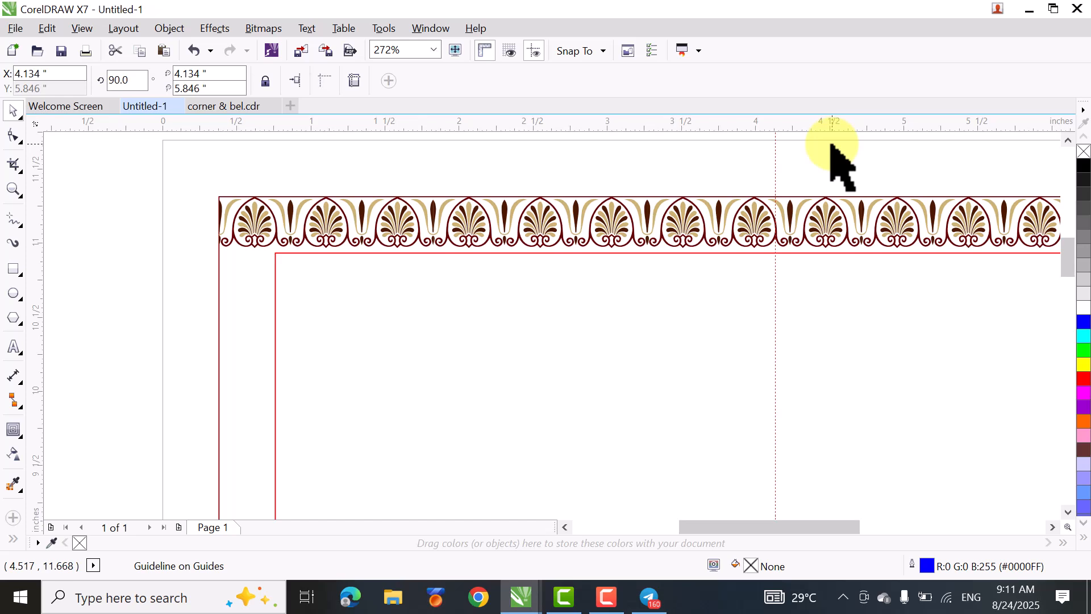
pyautogui.hotkey('shift', 'F4')
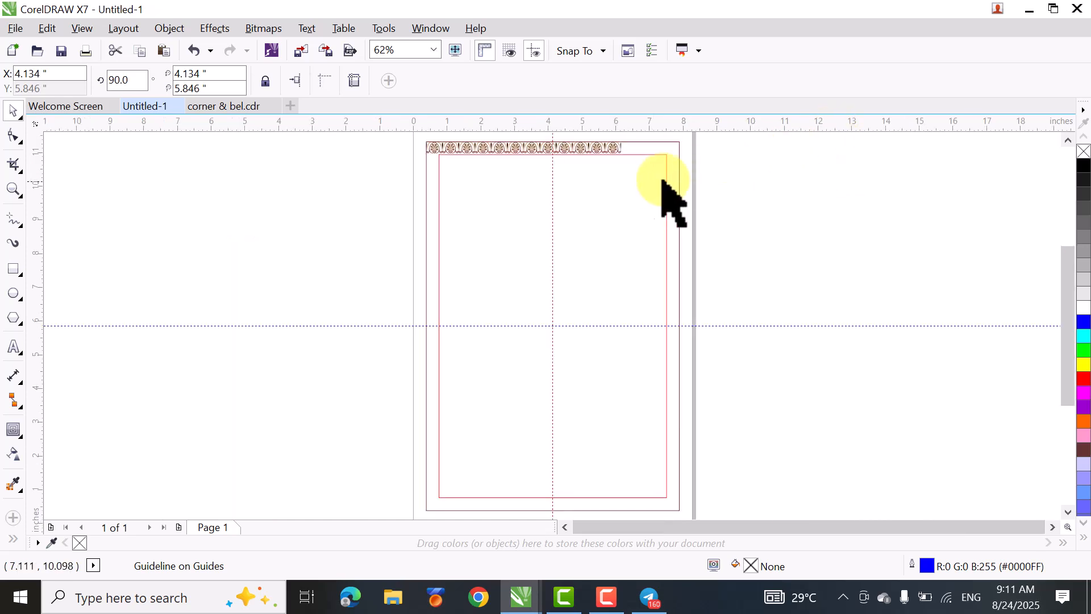
pyautogui.moveTo(1065, 281); pyautogui.dragTo(1060, 254)
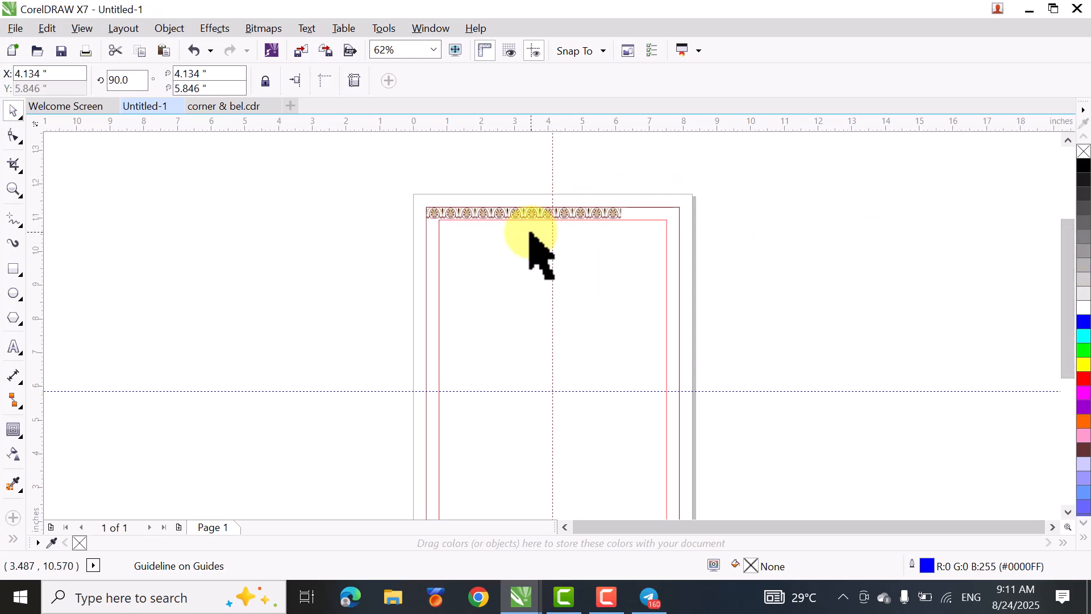
# - Delete the last palmette segment of the row, lying entirely beyond the vertical centre guideline
pyautogui.press('z')
pyautogui.moveTo(377, 173); pyautogui.dragTo(702, 273)
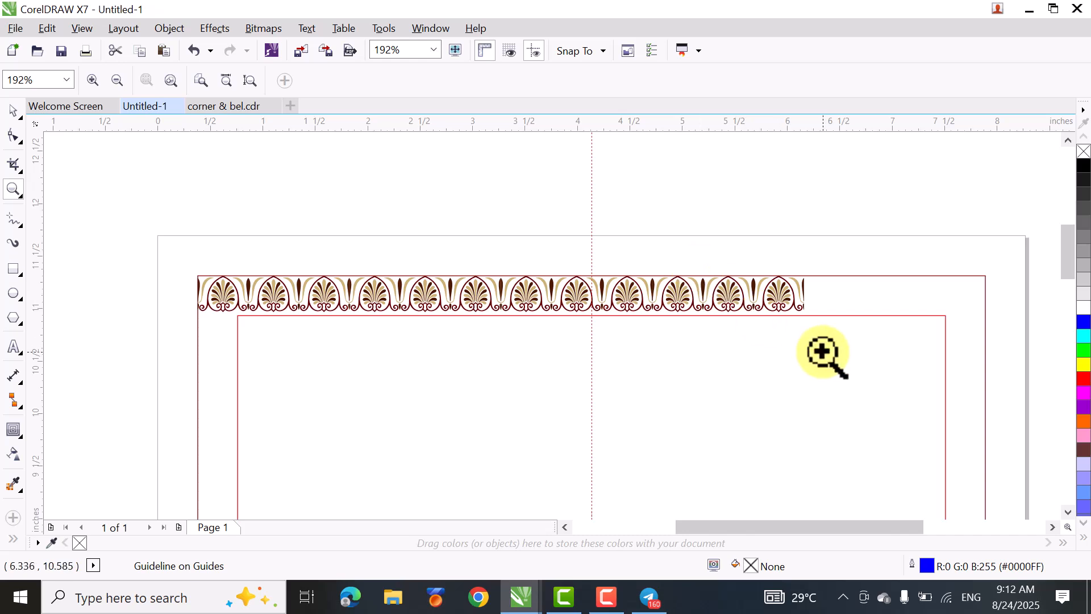
pyautogui.click(19, 117)
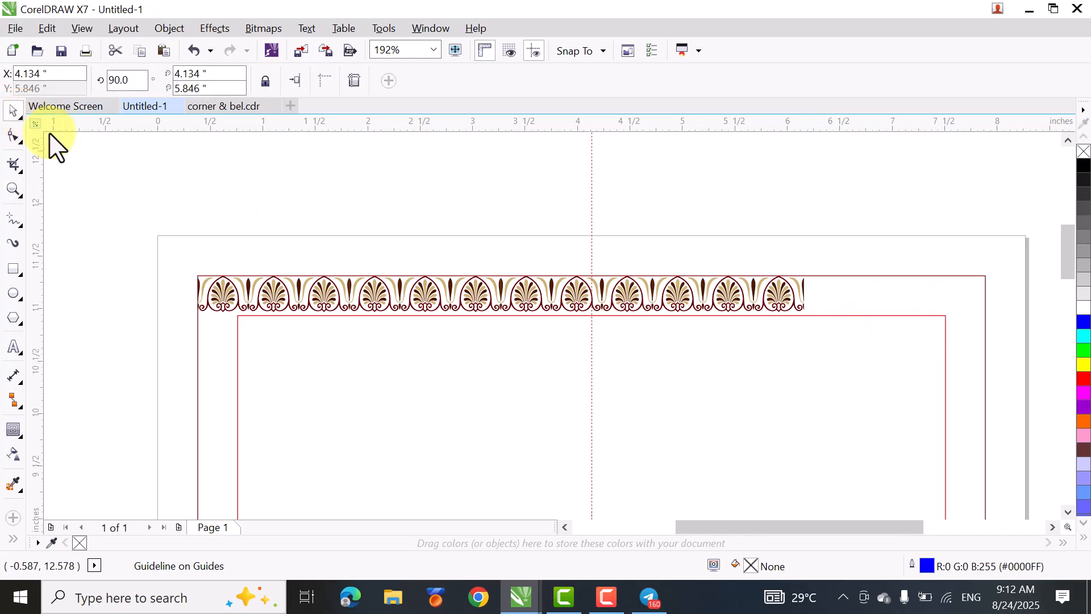
pyautogui.click(402, 183)
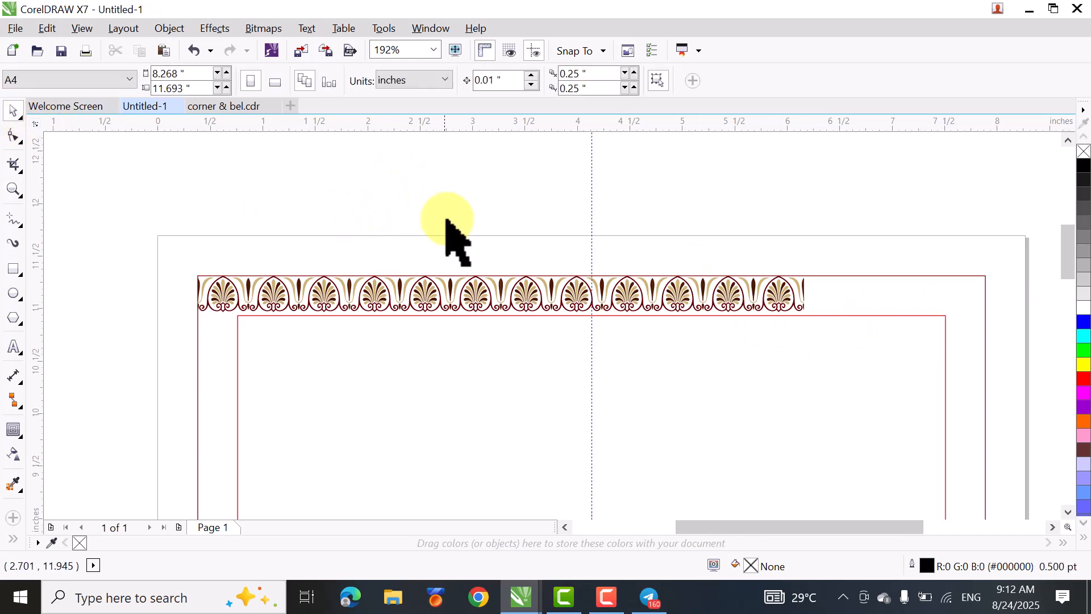
pyautogui.click(785, 296)
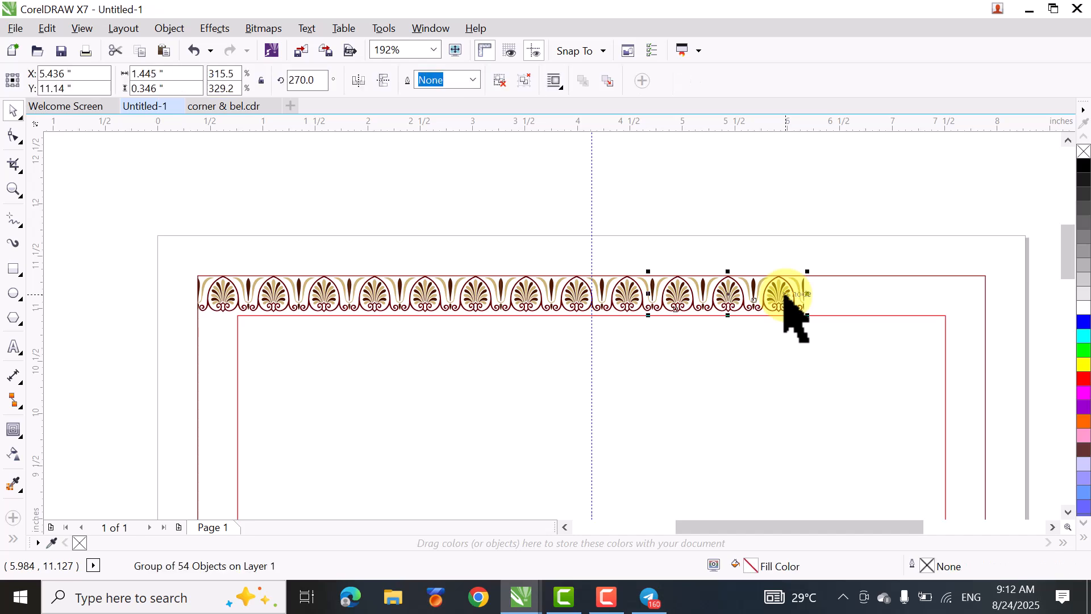
pyautogui.press('Delete')
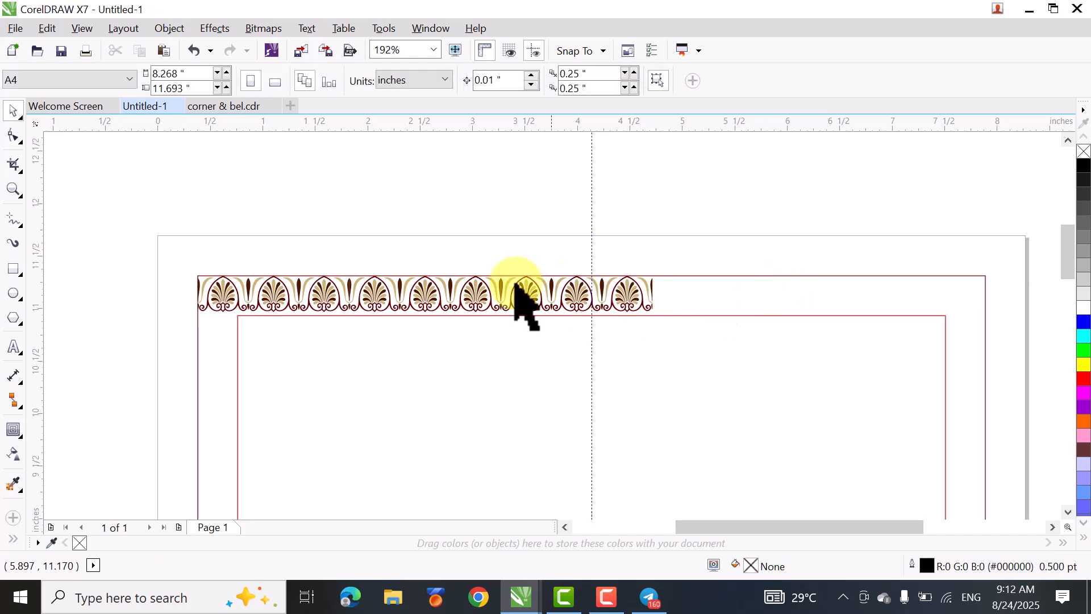
# - Scale the whole palmette row about its centre to about 4.086 inches wide, centring a dart ornament on the vertical guideline
pyautogui.moveTo(107, 211); pyautogui.dragTo(702, 340)
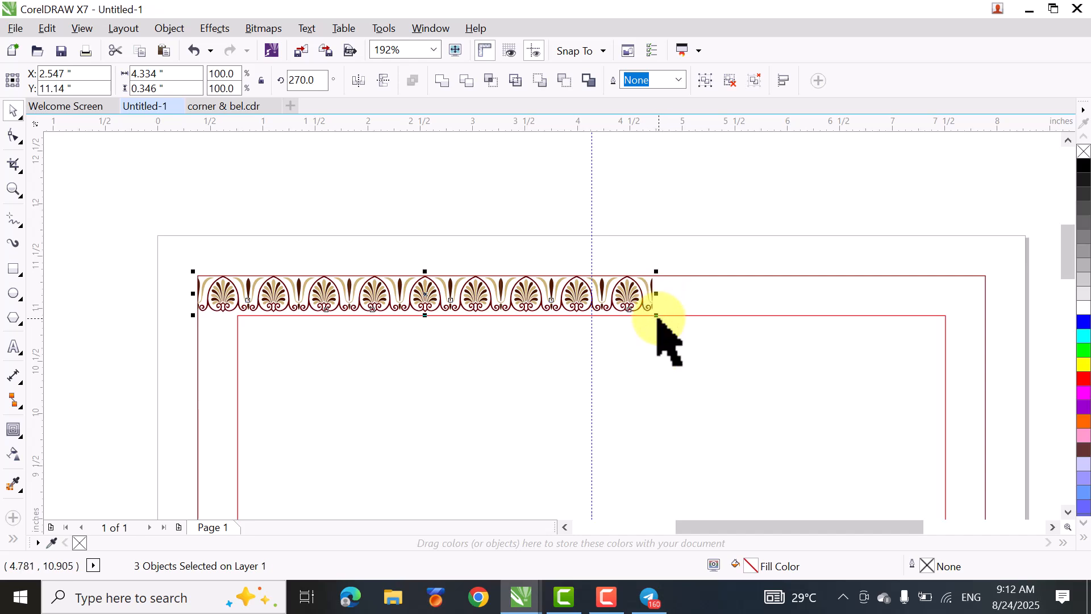
pyautogui.moveTo(639, 302); pyautogui.dragTo(647, 312)
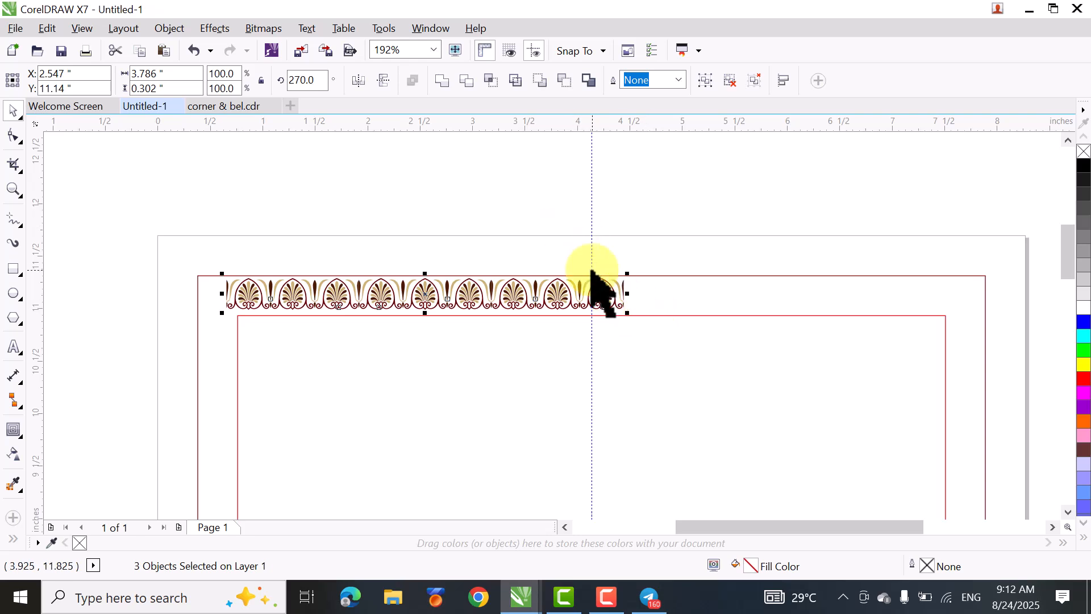
pyautogui.scroll(2, 592, 280)
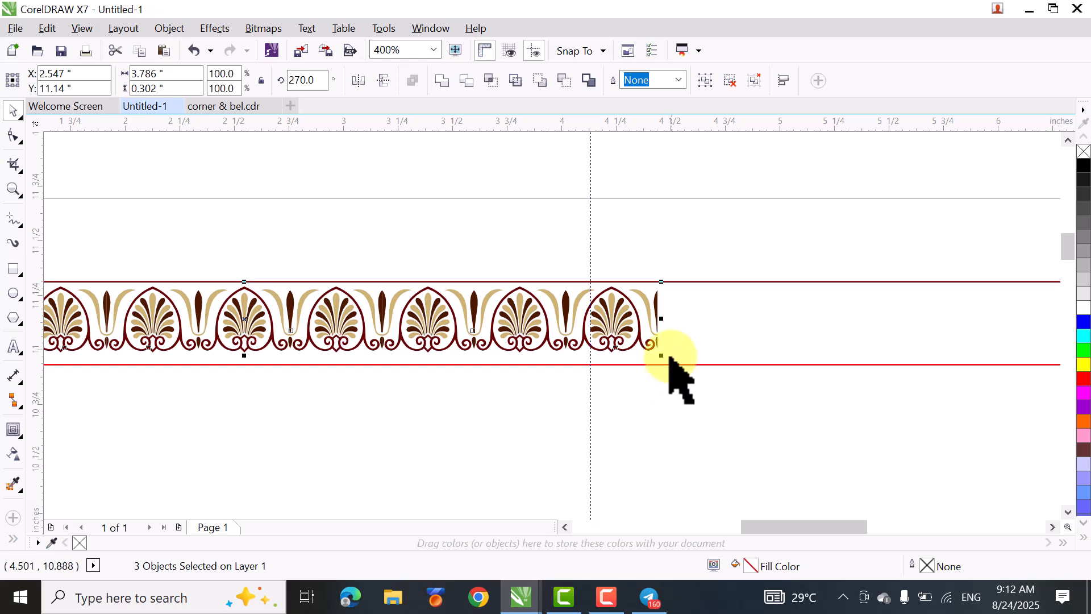
pyautogui.moveTo(662, 355); pyautogui.dragTo(670, 357)
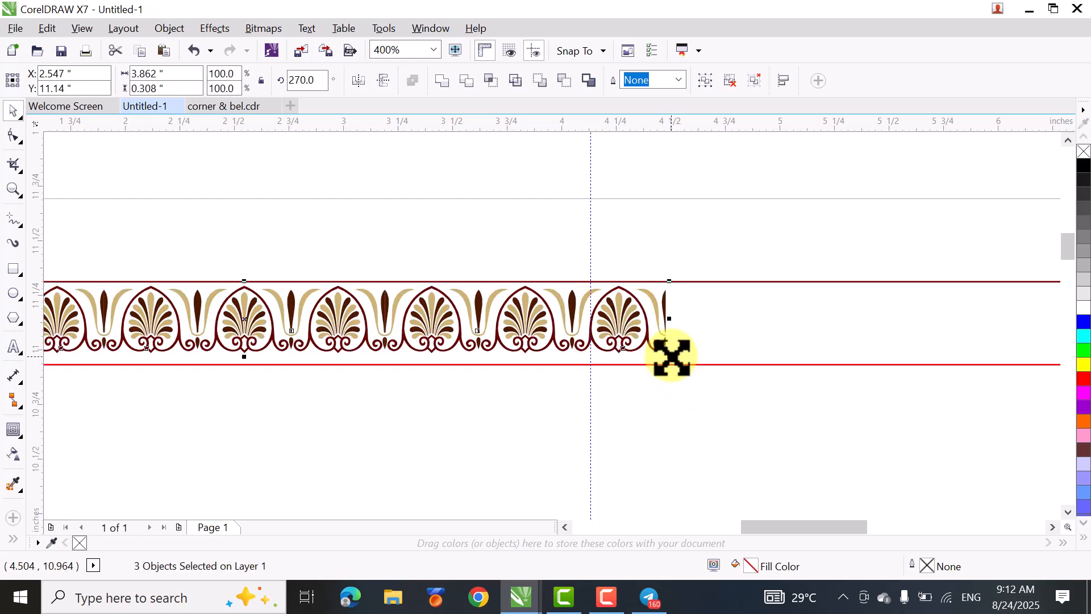
pyautogui.moveTo(672, 356); pyautogui.dragTo(692, 360)
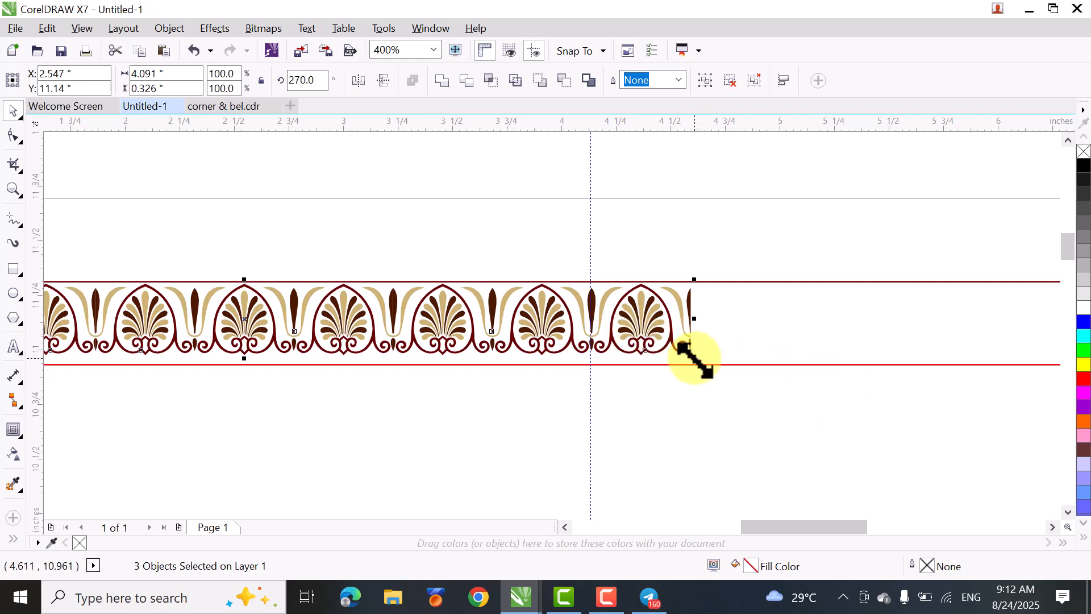
pyautogui.moveTo(693, 358)
pyautogui.mouseDown()
pyautogui.moveTo(657, 358)
pyautogui.moveTo(699, 366)
pyautogui.mouseUp()
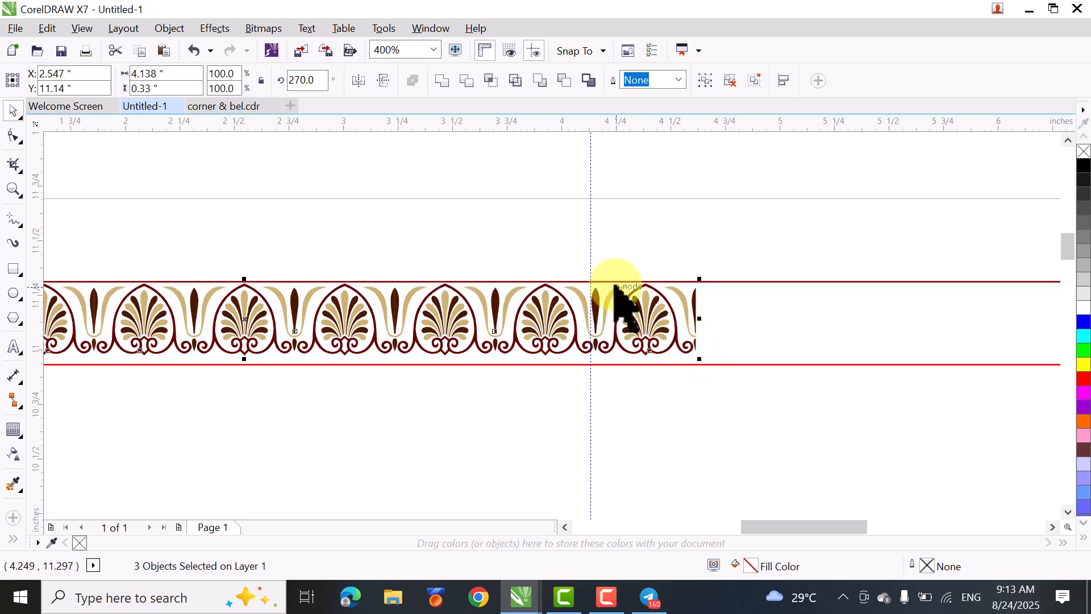
pyautogui.scroll(1, 597, 312)
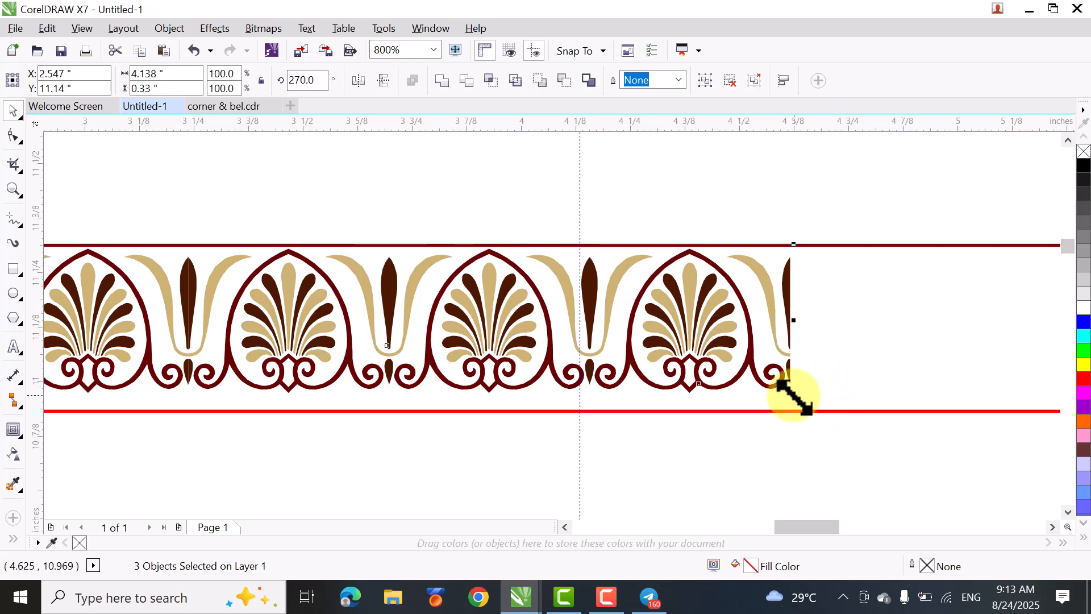
pyautogui.moveTo(793, 397); pyautogui.dragTo(788, 396)
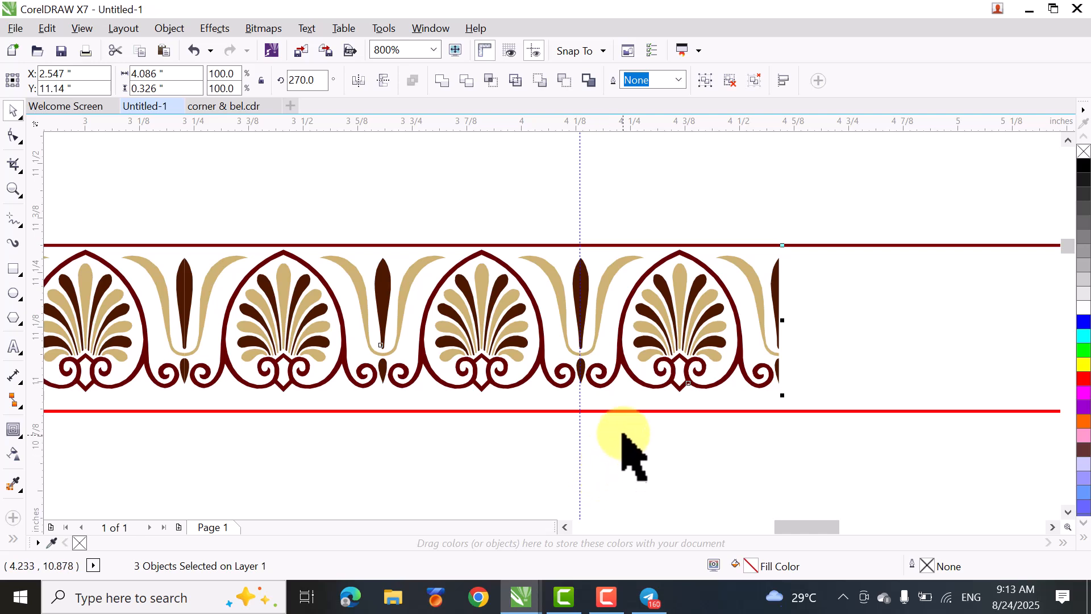
pyautogui.click(328, 182)
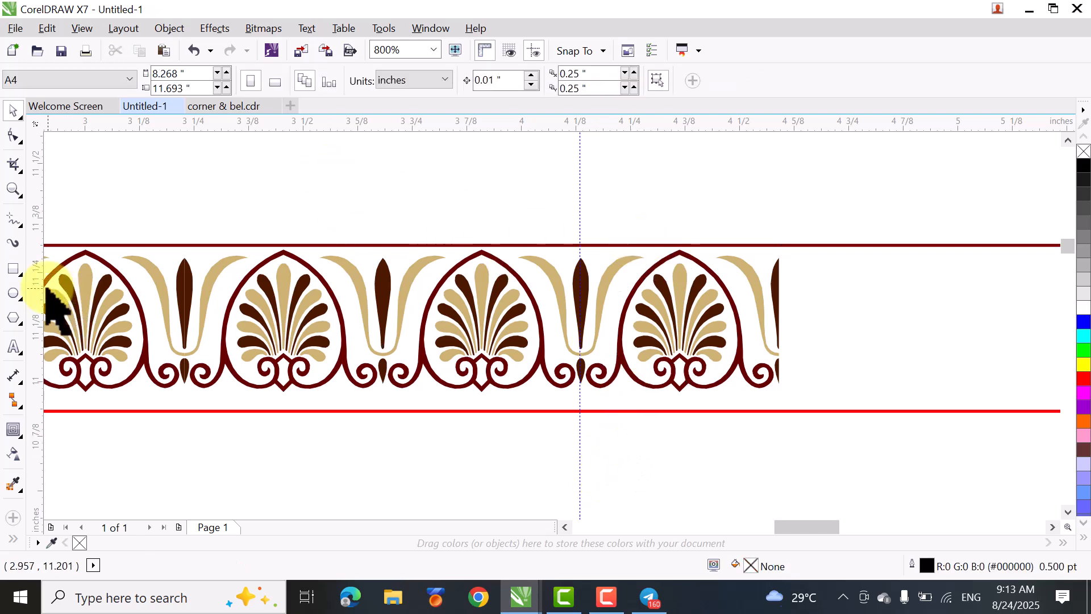
# - Draw a rectangle about 0.573 by 0.607 inches over the part of the row beyond the vertical guideline, with a Hairline outline
pyautogui.click(15, 275)
pyautogui.moveTo(831, 205); pyautogui.dragTo(579, 470)
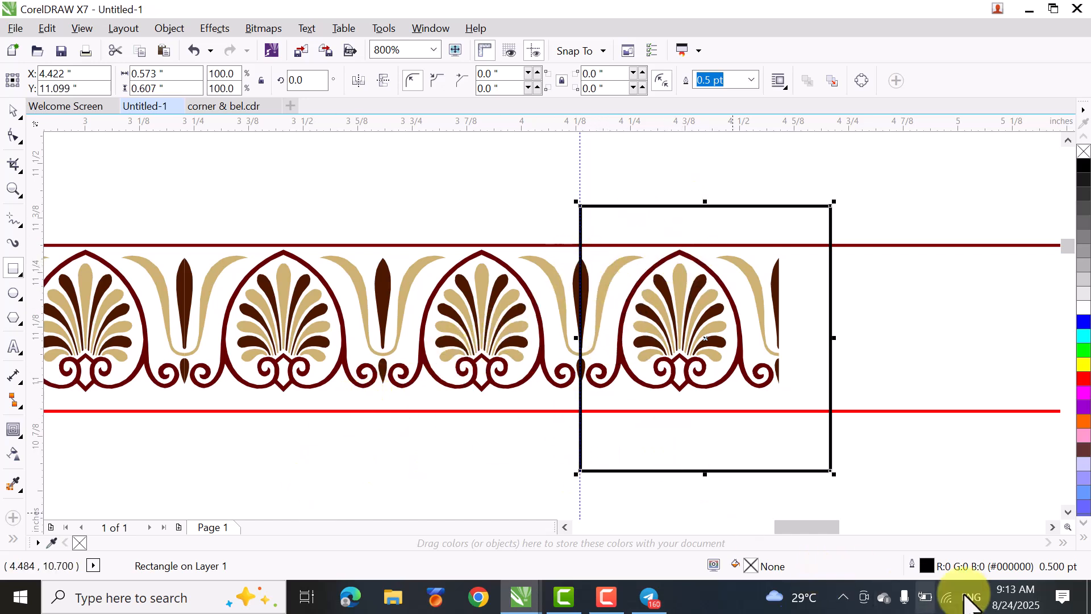
pyautogui.doubleClick(933, 572)
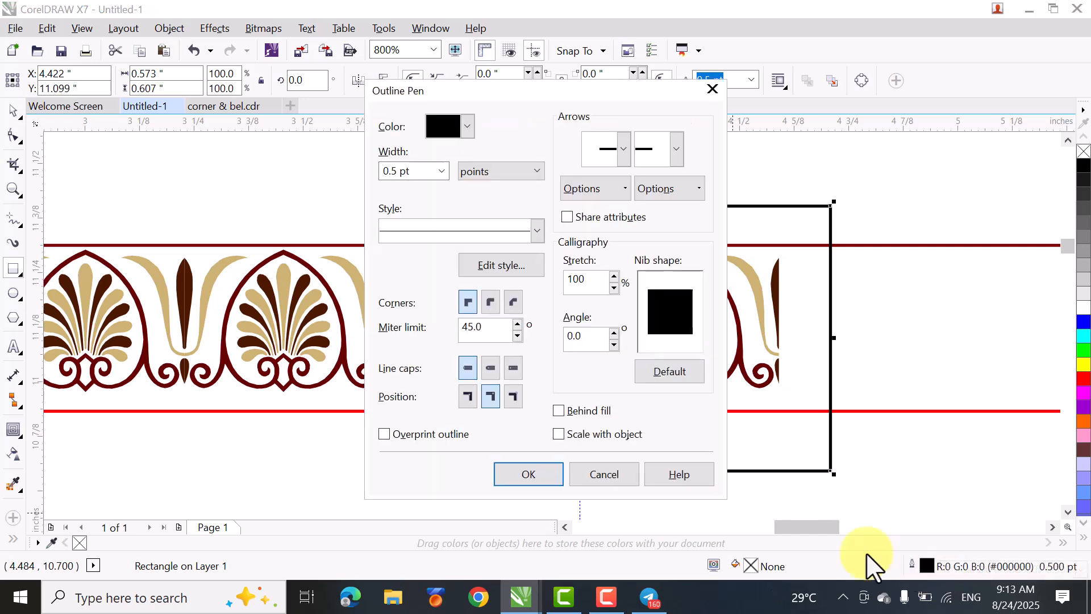
pyautogui.click(431, 169)
pyautogui.click(441, 172)
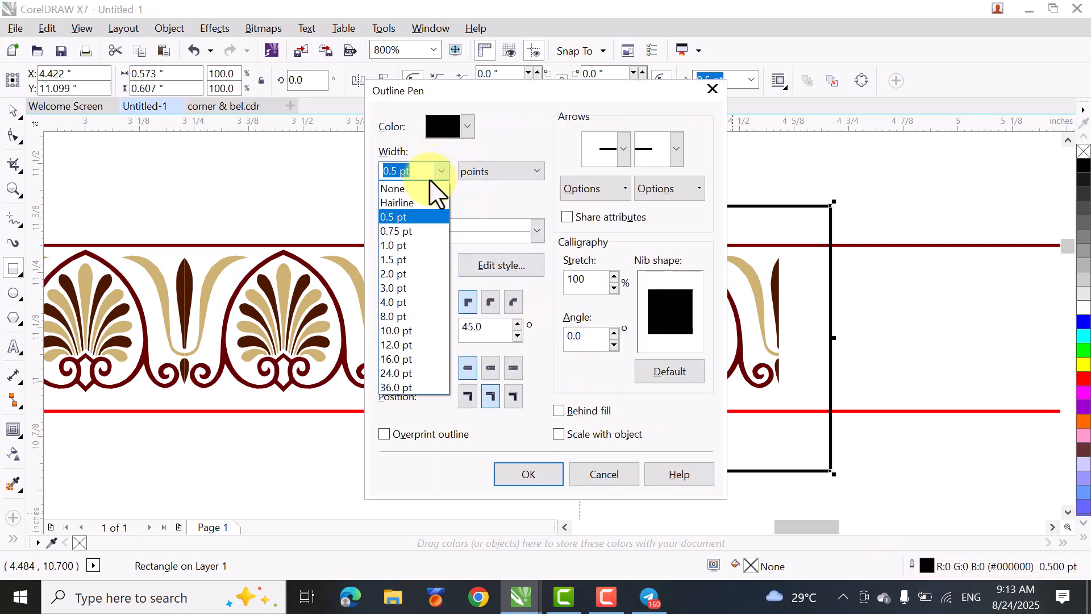
pyautogui.click(406, 202)
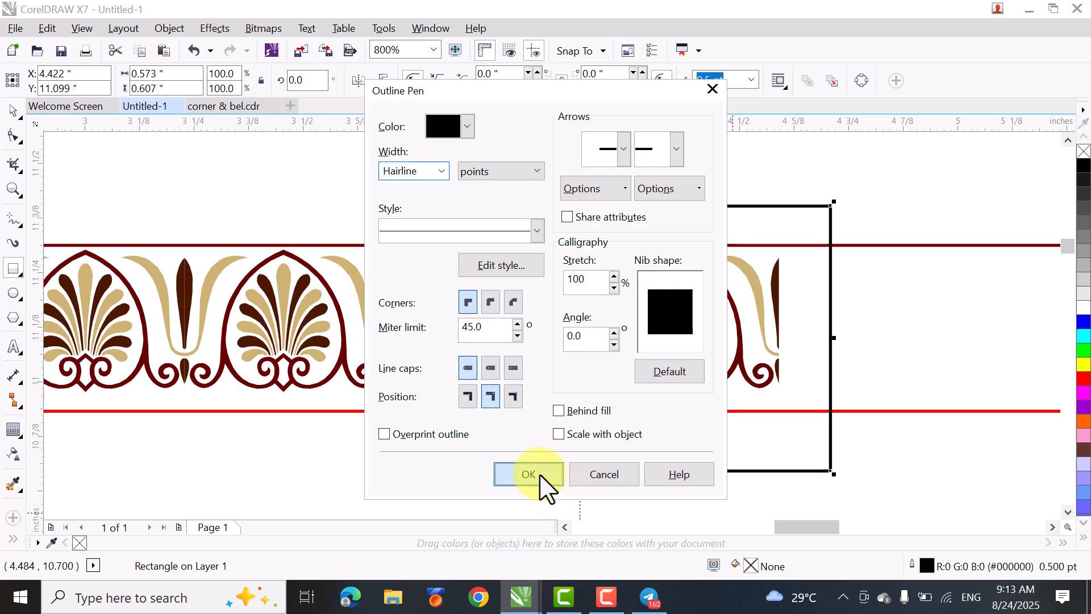
pyautogui.click(540, 476)
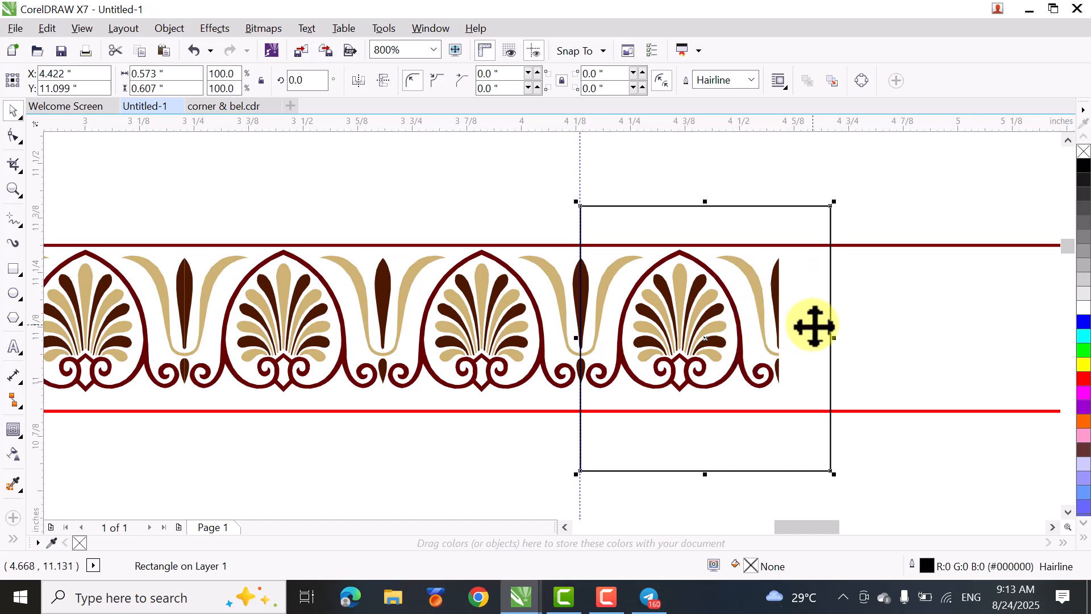
# - Trim the last palmette segment with the rectangle at the vertical guideline and delete the rectangle
pyautogui.keyDown('shift'); pyautogui.click(550, 276); pyautogui.keyUp('shift')
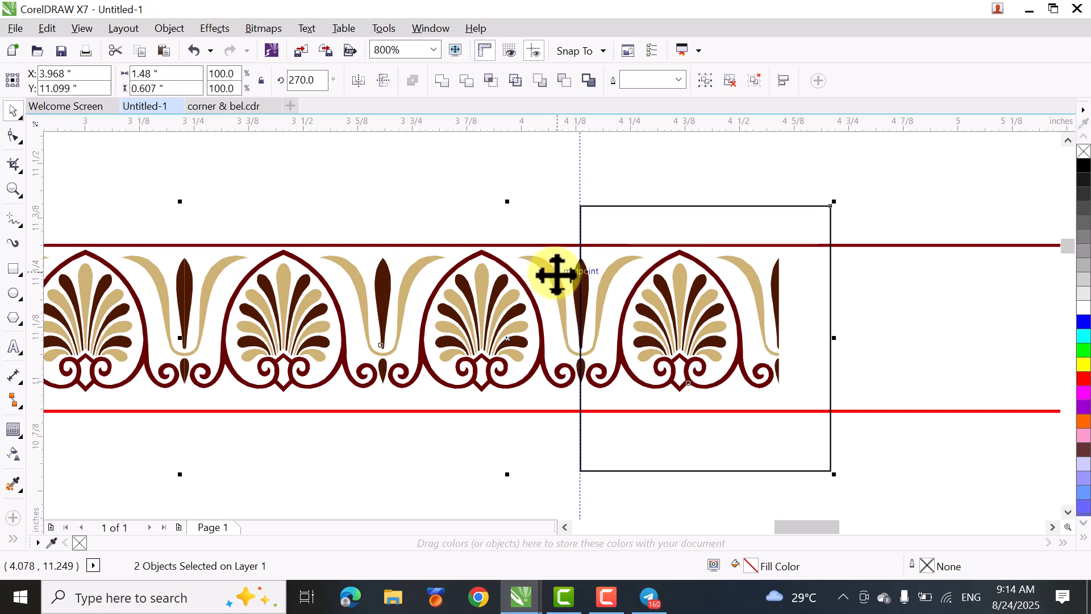
pyautogui.click(471, 83)
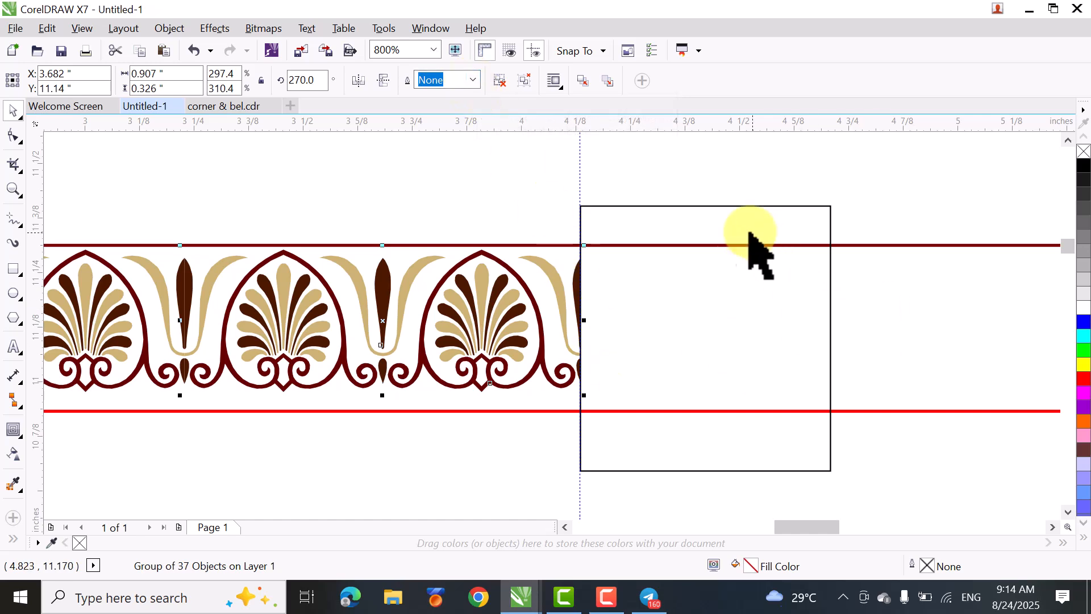
pyautogui.click(720, 222)
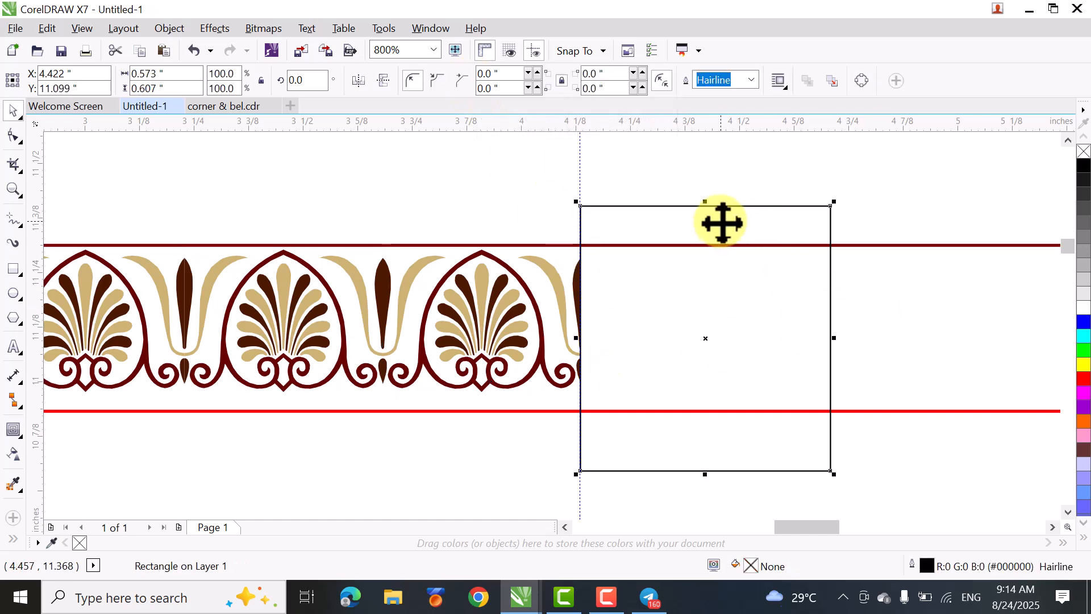
pyautogui.press('Delete')
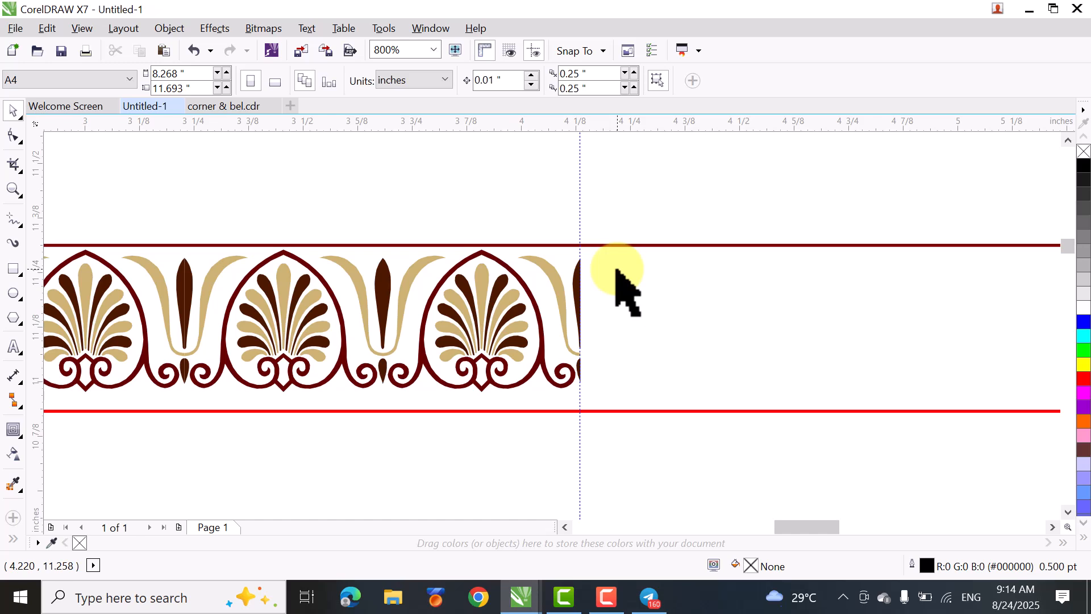
# - Group the three palmette segments of the upper row
pyautogui.hotkey('shift', 'F4')
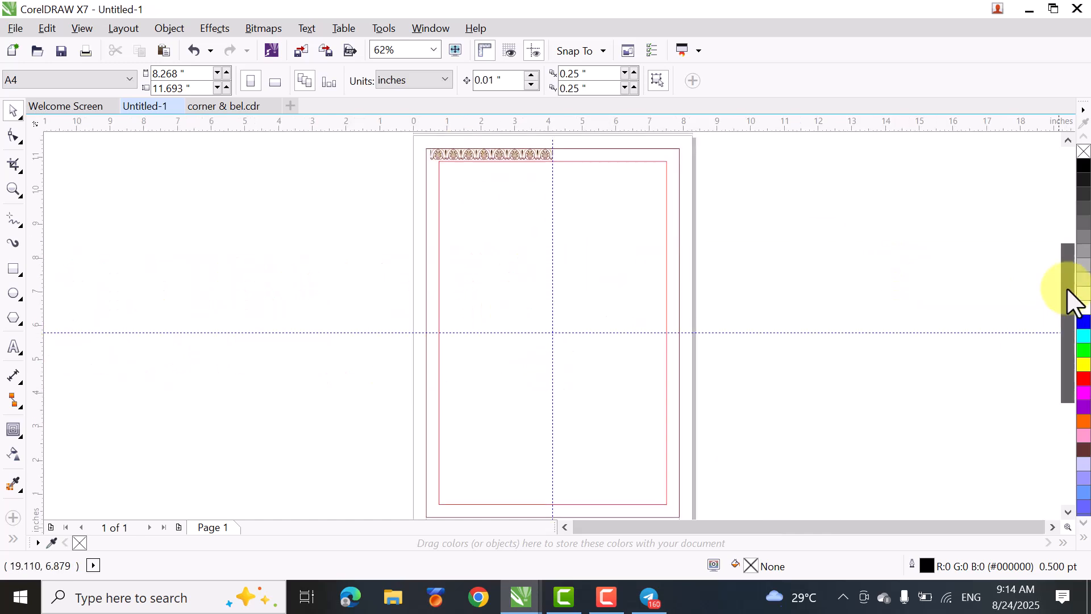
pyautogui.moveTo(1068, 296); pyautogui.dragTo(1062, 268)
pyautogui.moveTo(375, 160); pyautogui.dragTo(641, 277)
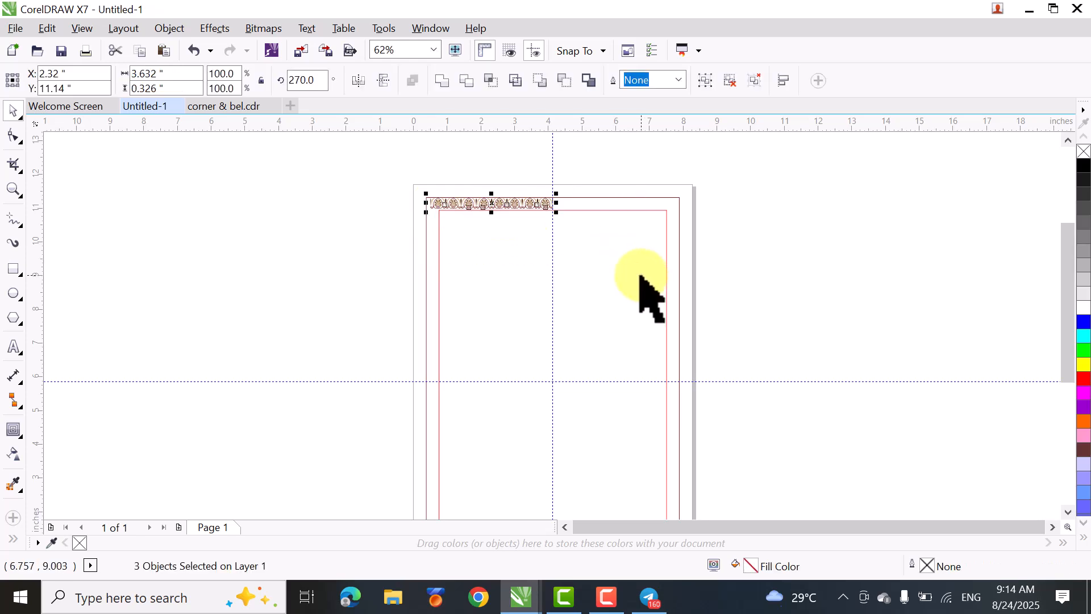
pyautogui.hotkey('ctrl', 'g')
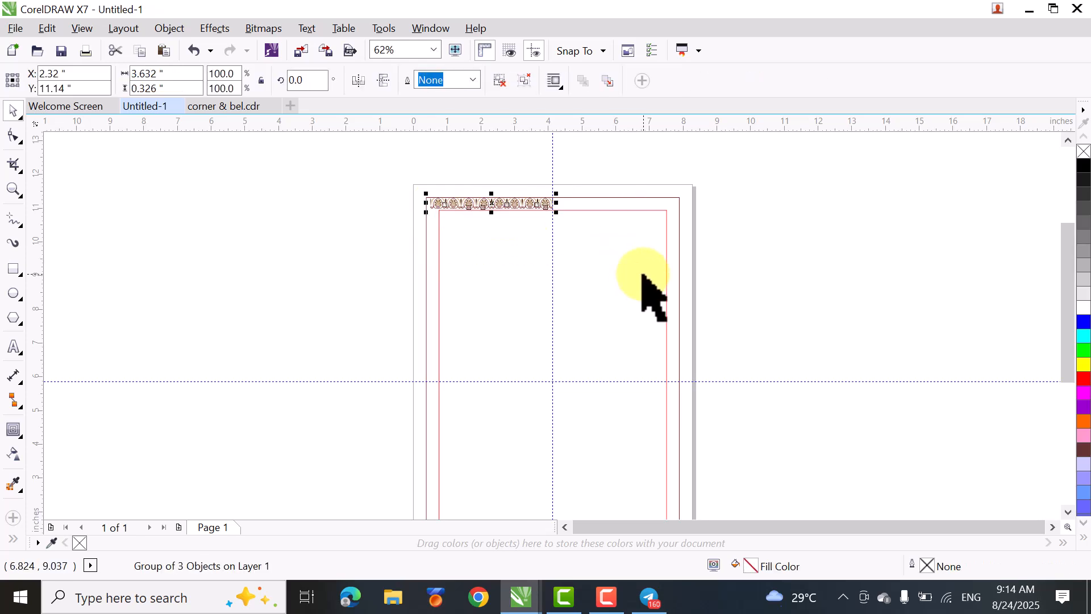
# - Align the row group to the outer rectangle's upper-left corner and scale it to 103.4% so it reaches the vertical guideline
pyautogui.scroll(2, 477, 179)
pyautogui.scroll(2, 543, 241)
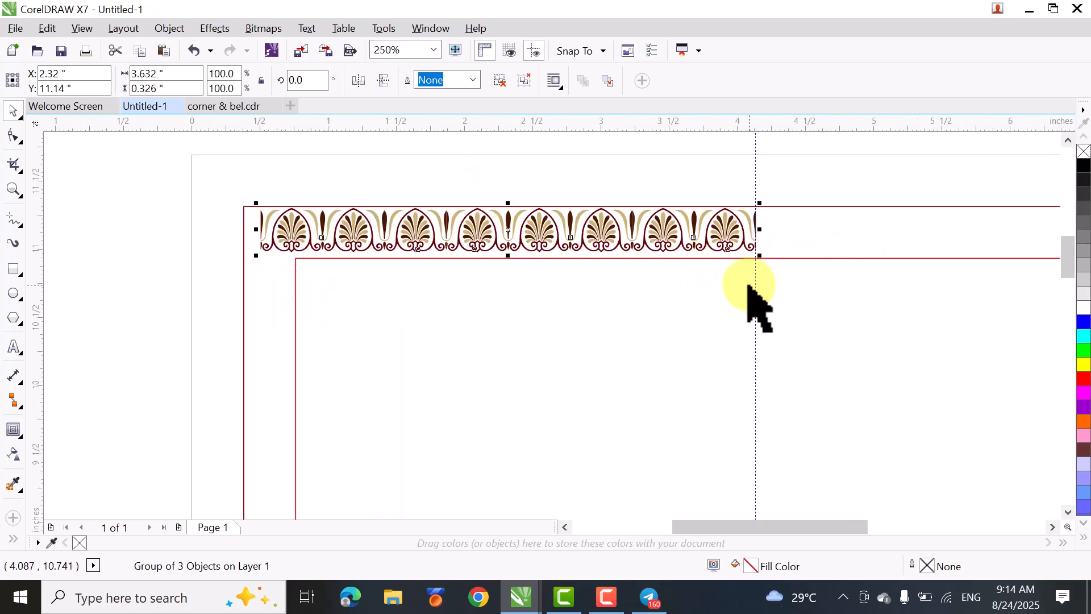
pyautogui.keyDown('shift'); pyautogui.click(807, 216); pyautogui.keyUp('shift')
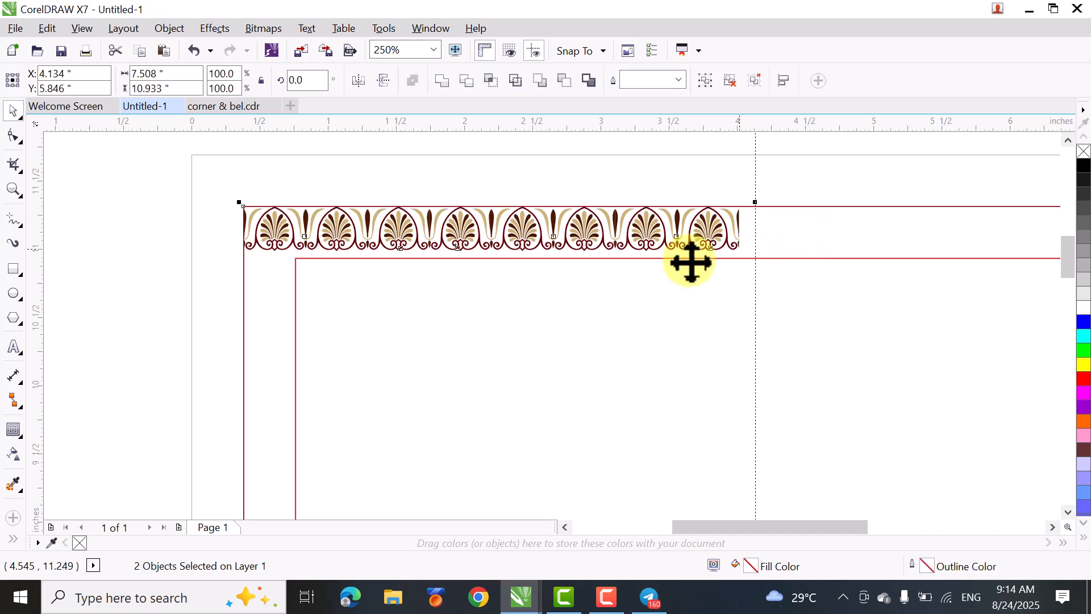
pyautogui.click(127, 267)
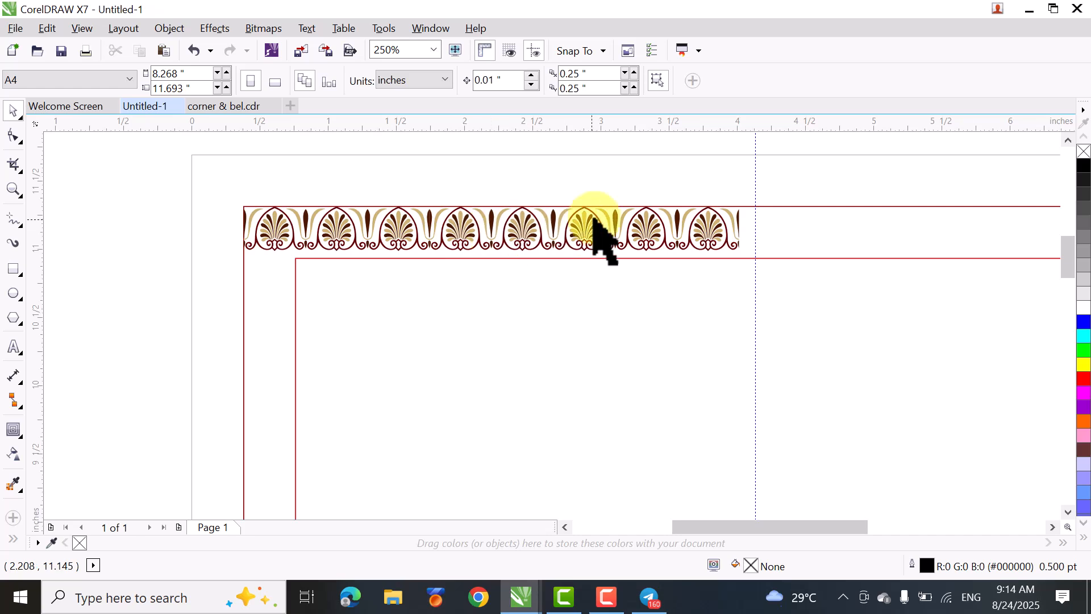
pyautogui.click(739, 226)
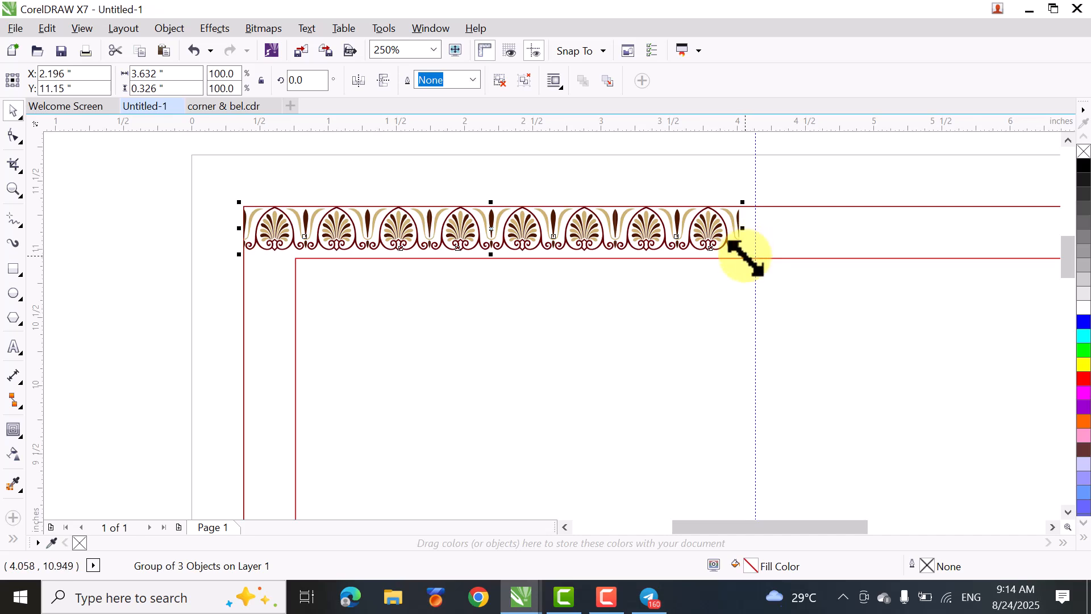
pyautogui.moveTo(745, 257); pyautogui.dragTo(760, 269)
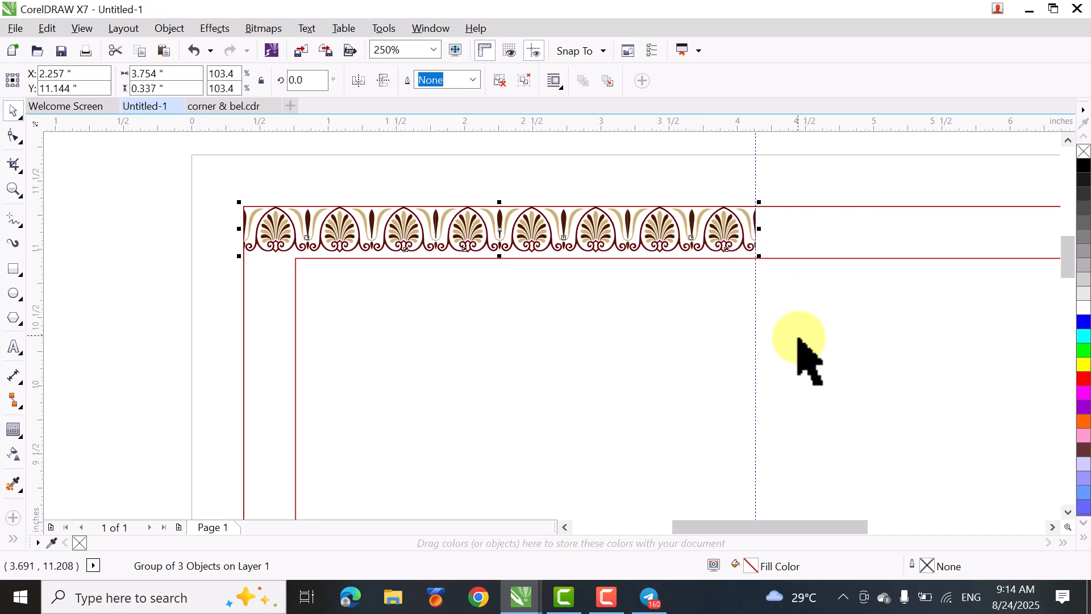
# - Turn on snapping to guidelines in addition to object snapping
pyautogui.click(603, 51)
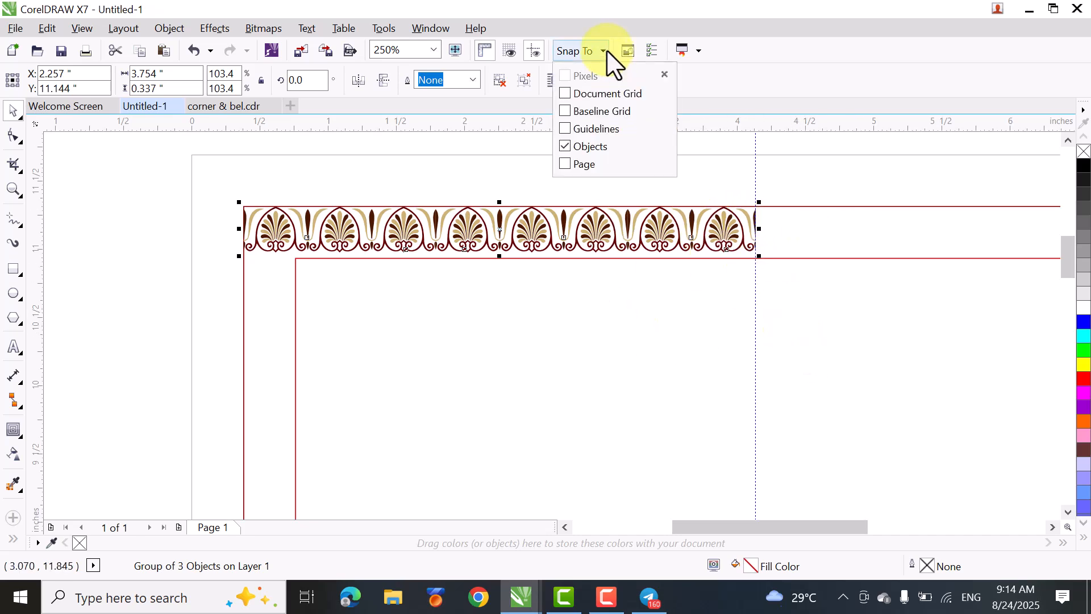
pyautogui.click(570, 129)
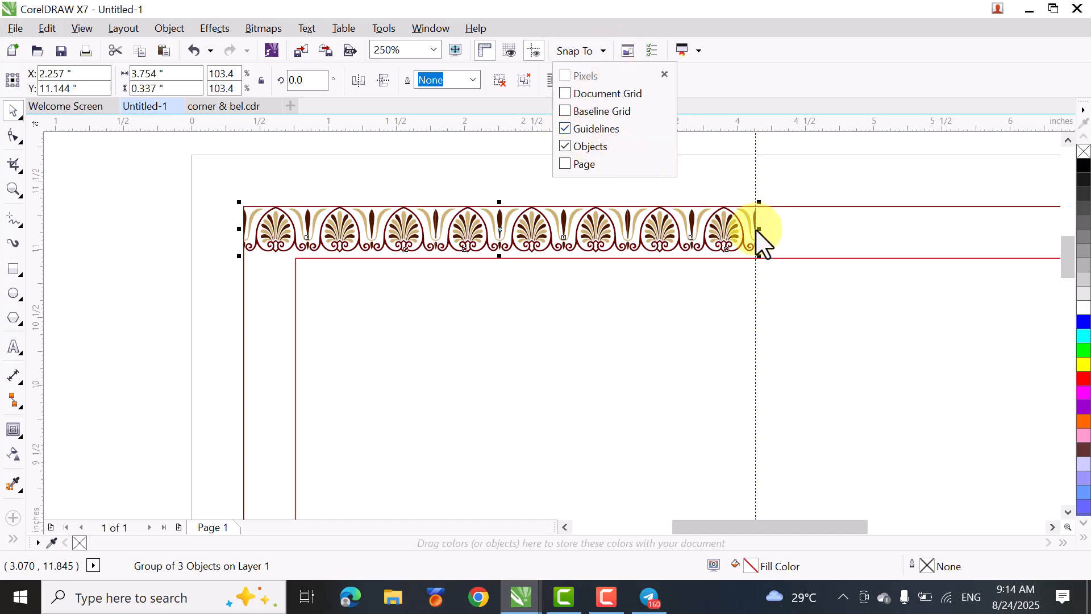
pyautogui.click(92, 306)
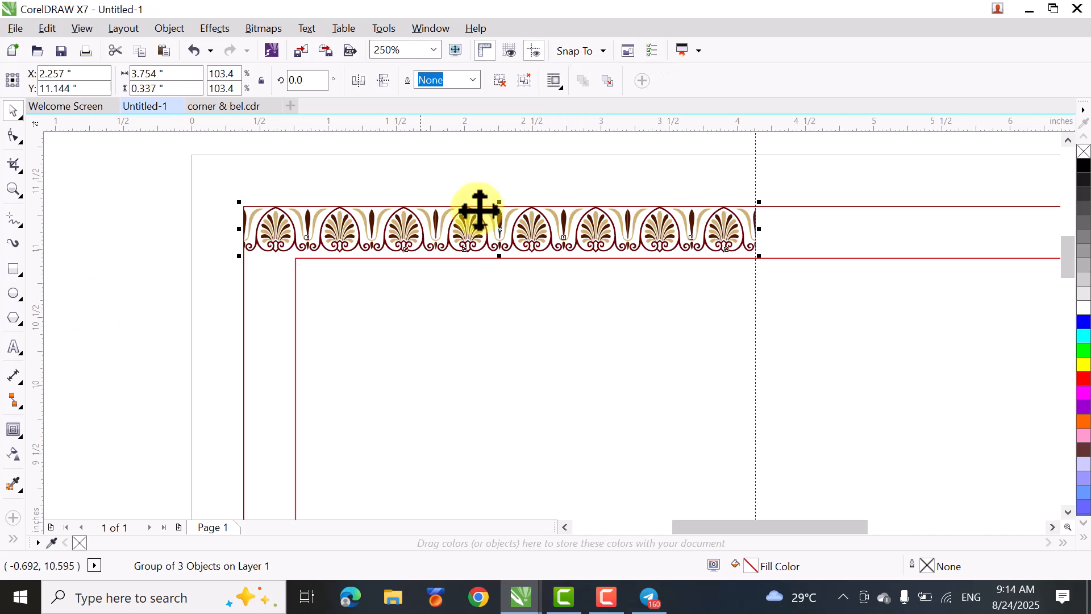
# - Make a vertically mirrored copy of the palmette row below the original and rotate it 90 degrees
pyautogui.moveTo(504, 230); pyautogui.dragTo(500, 306)
pyautogui.rightClick(500, 306)
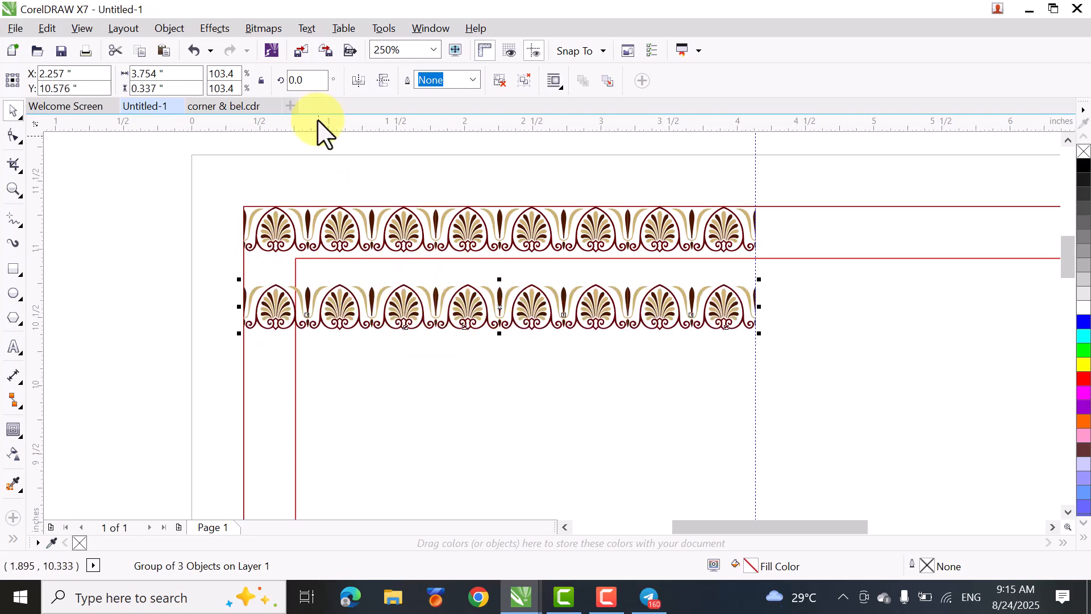
pyautogui.click(384, 80)
pyautogui.click(321, 81)
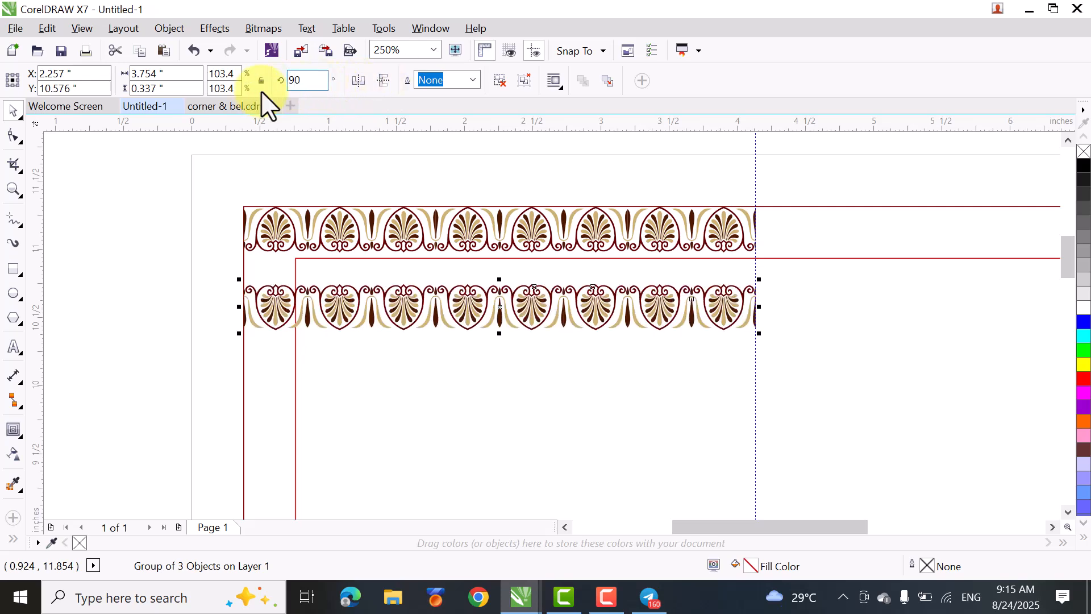
pyautogui.press('Return')
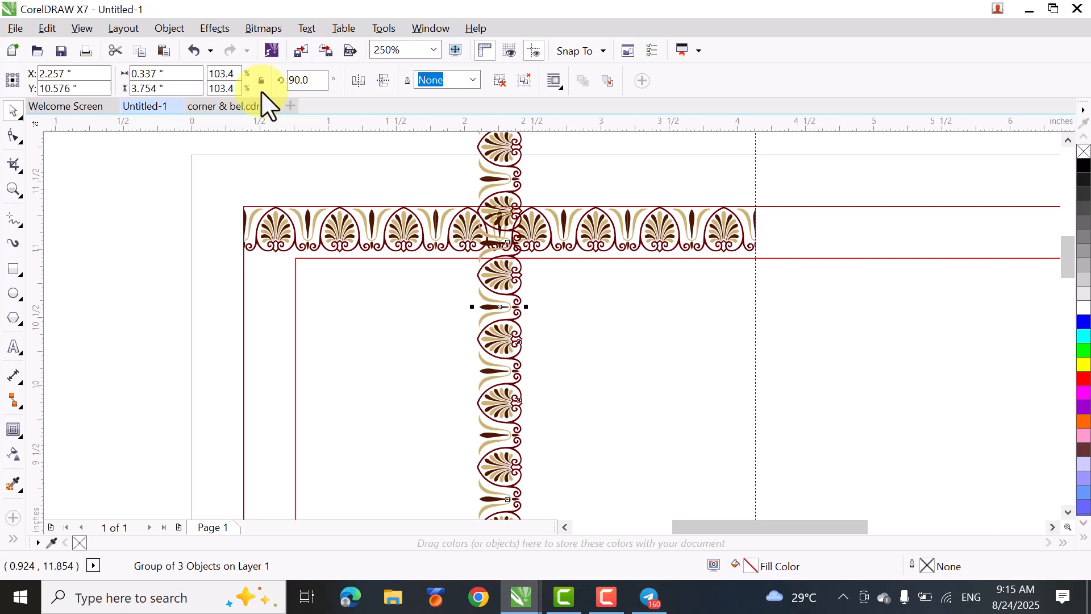
# - Move the rotated palmette row between the left sides of the two rectangles, with its palmette tips facing outward
pyautogui.moveTo(502, 329); pyautogui.dragTo(270, 438)
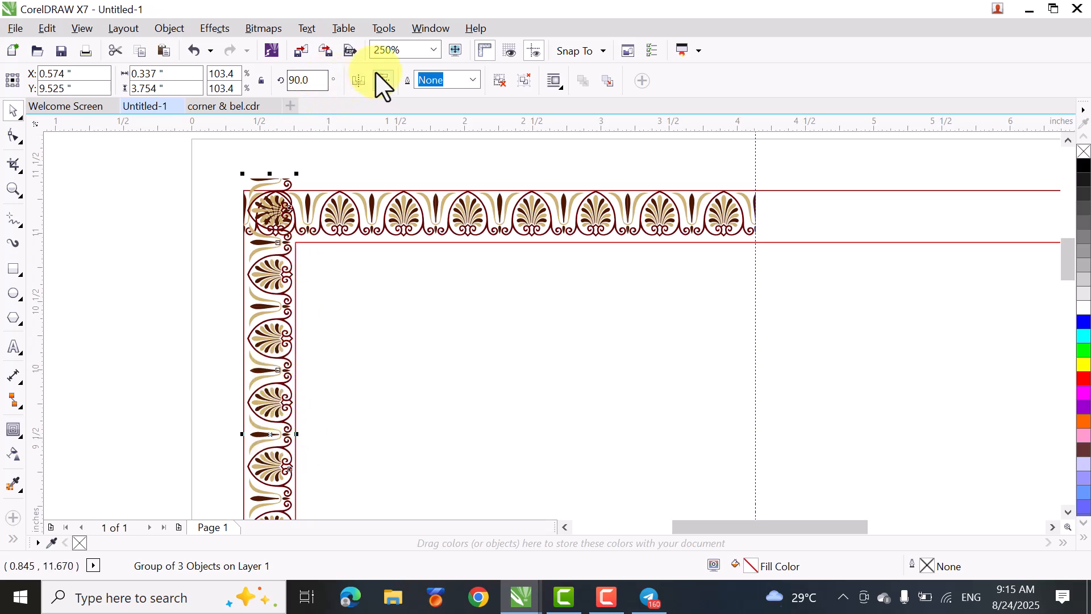
pyautogui.click(360, 81)
pyautogui.moveTo(267, 348); pyautogui.dragTo(268, 390)
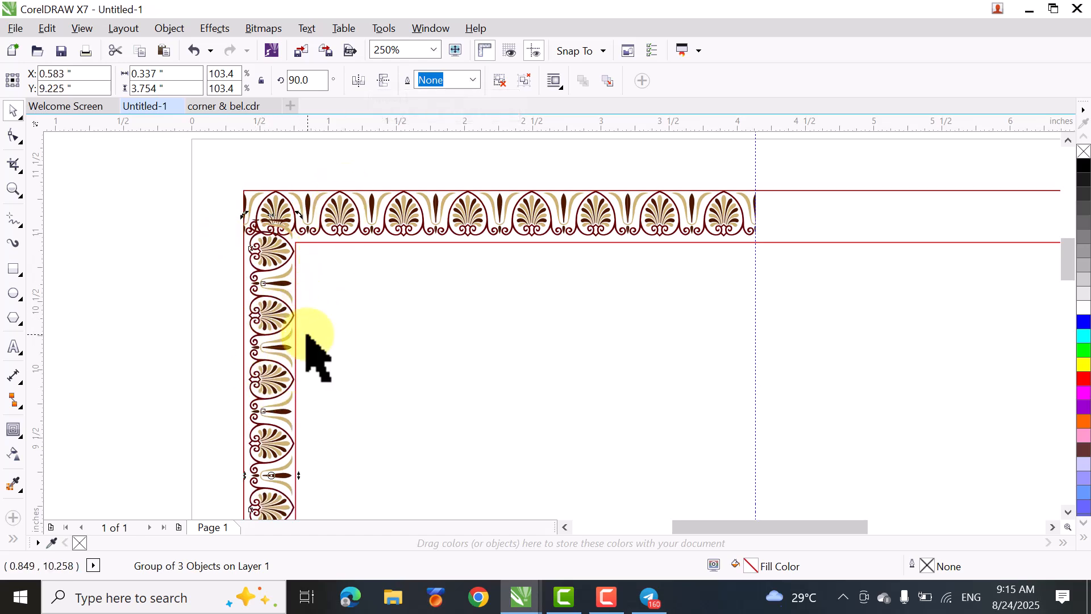
pyautogui.scroll(2, 305, 352)
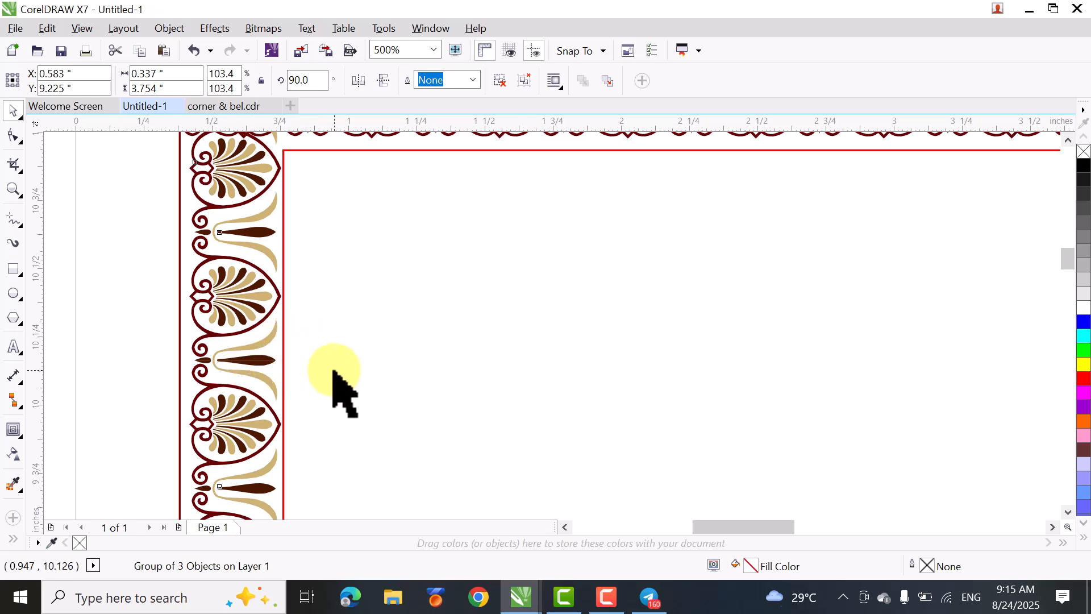
pyautogui.scroll(-2, 371, 277)
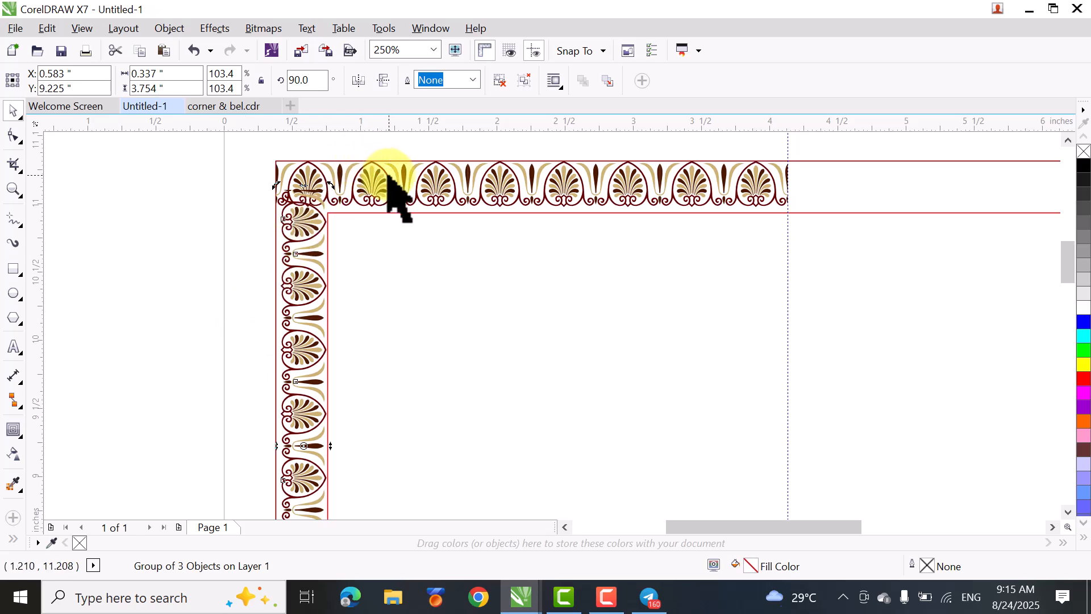
pyautogui.click(357, 83)
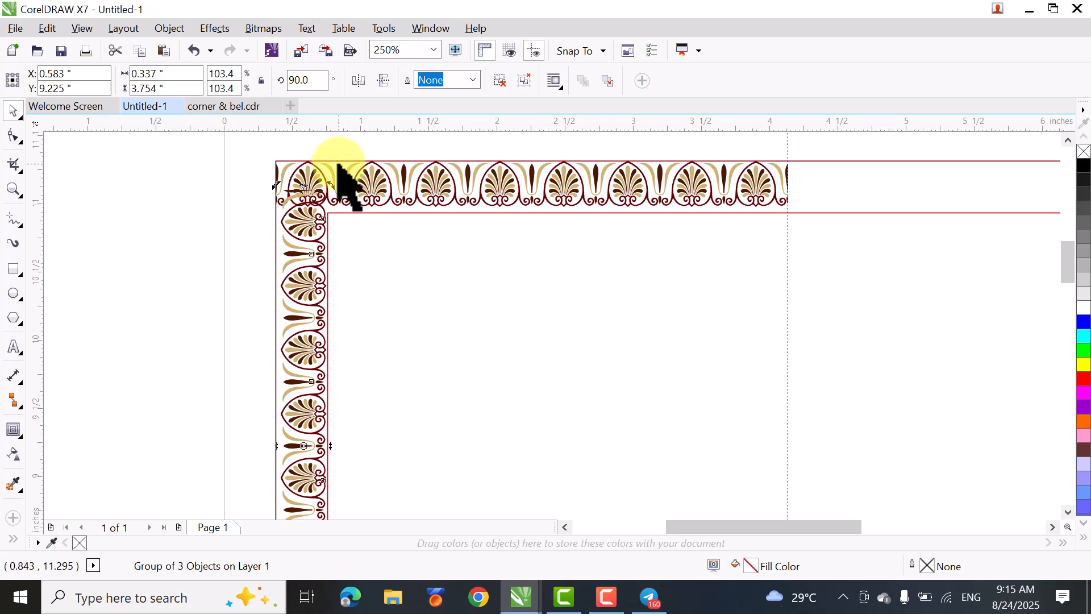
# - Align the vertical palmette row to the top and left edges of the outer rectangle
pyautogui.keyDown('shift'); pyautogui.click(862, 168); pyautogui.keyUp('shift')
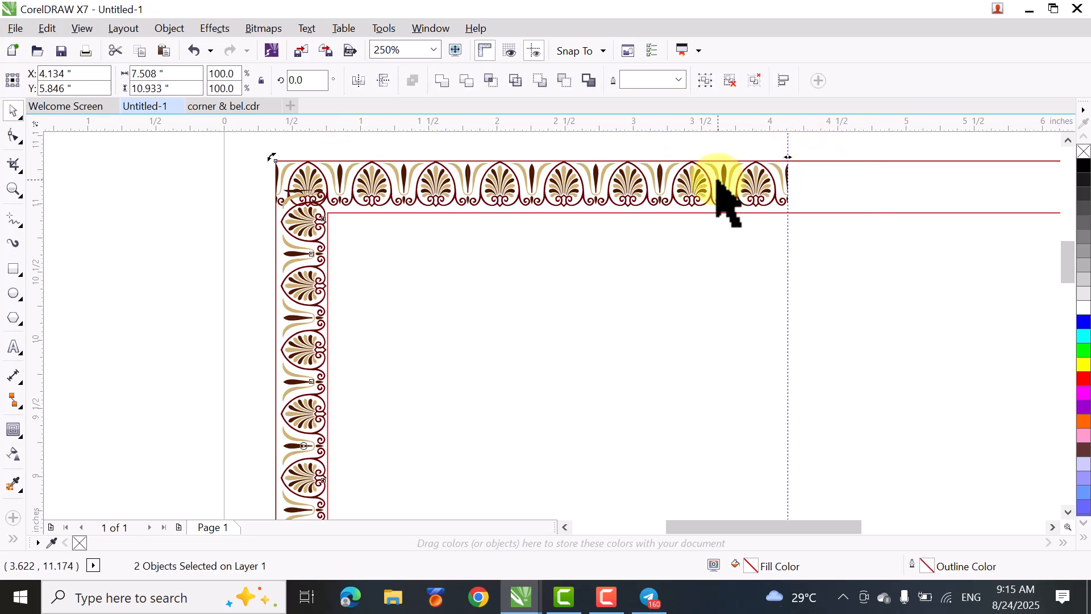
pyautogui.press('t')
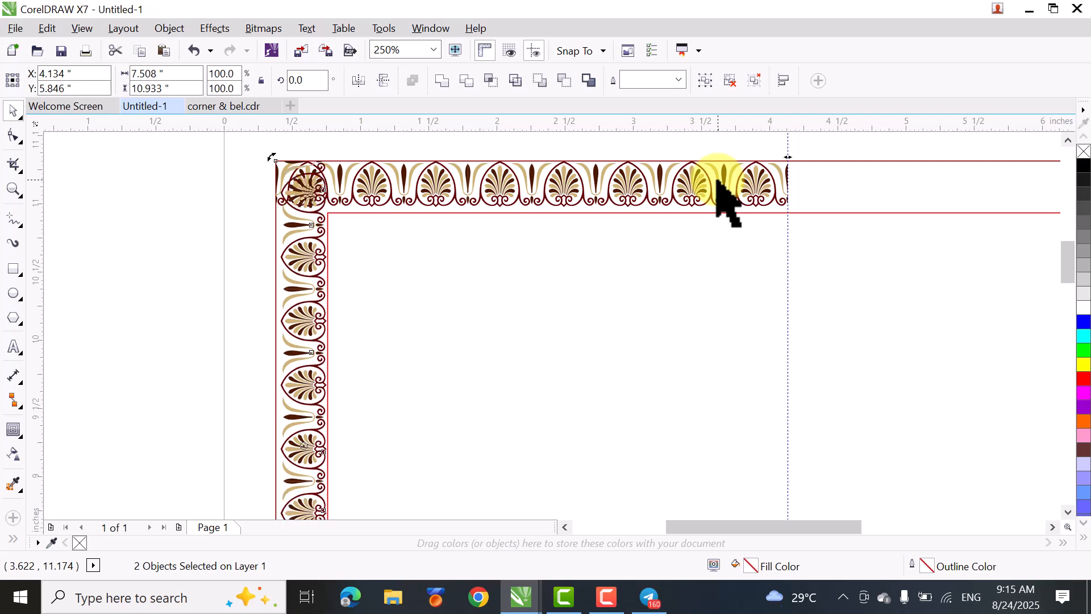
pyautogui.press('l')
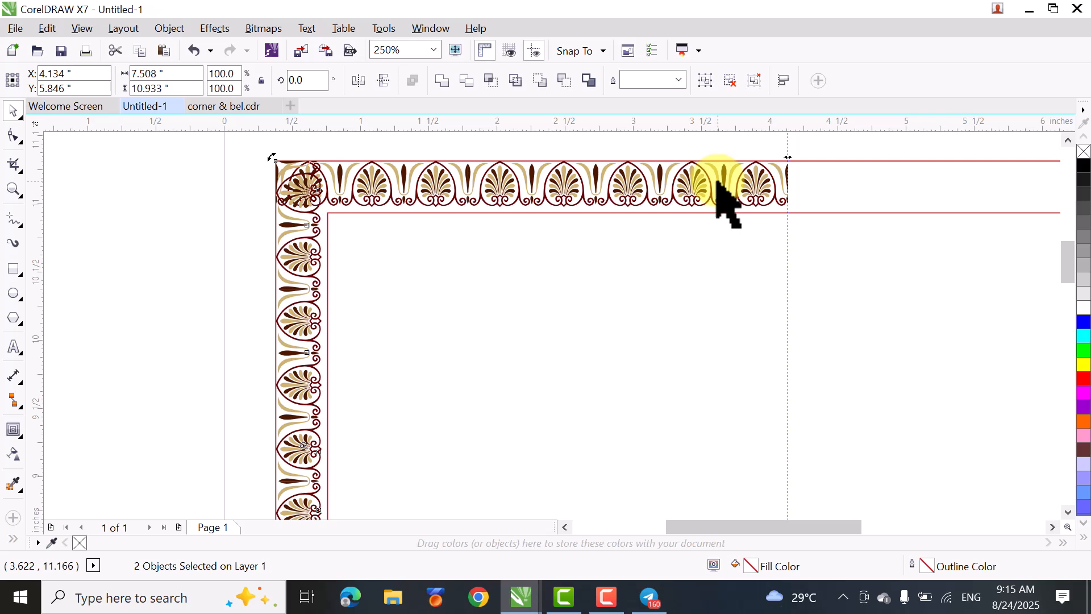
pyautogui.click(141, 305)
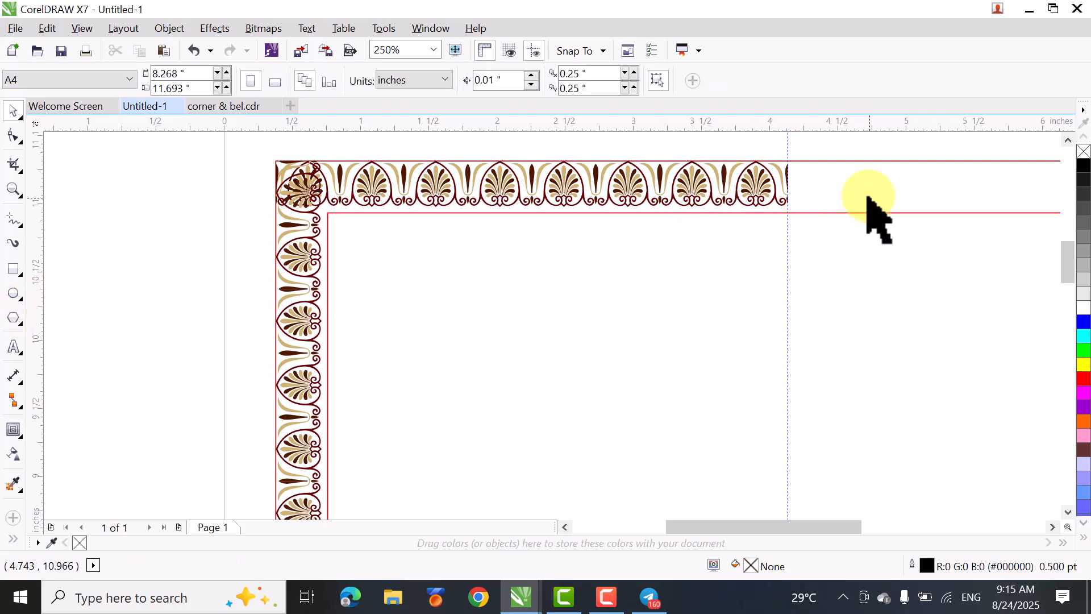
# - Draw a rectangle outside the page's left edge and set its width and height to 0.38 inches
pyautogui.click(860, 187)
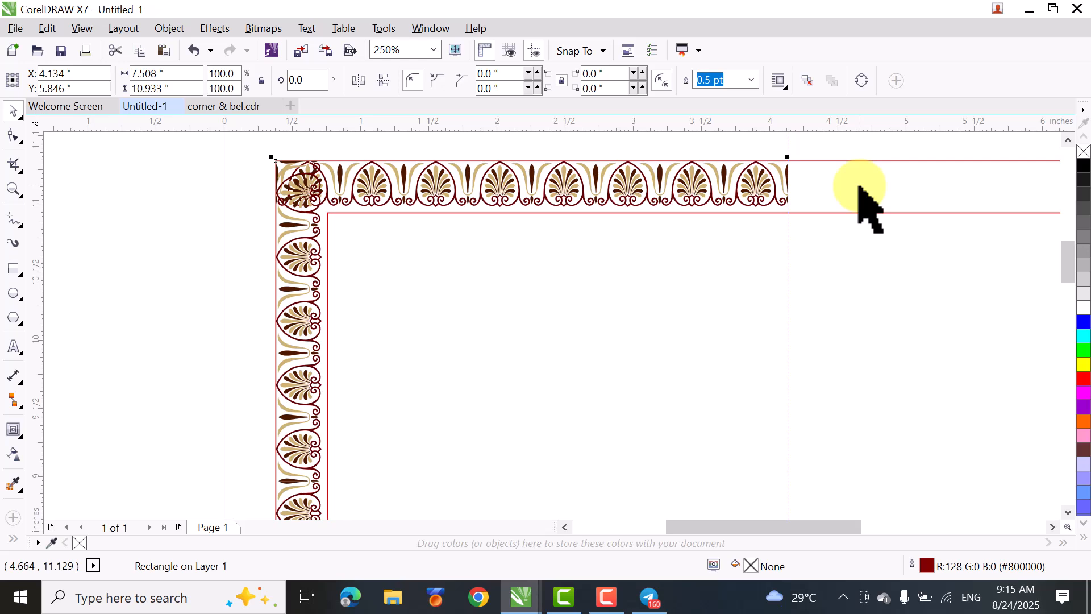
pyautogui.click(102, 285)
pyautogui.click(14, 268)
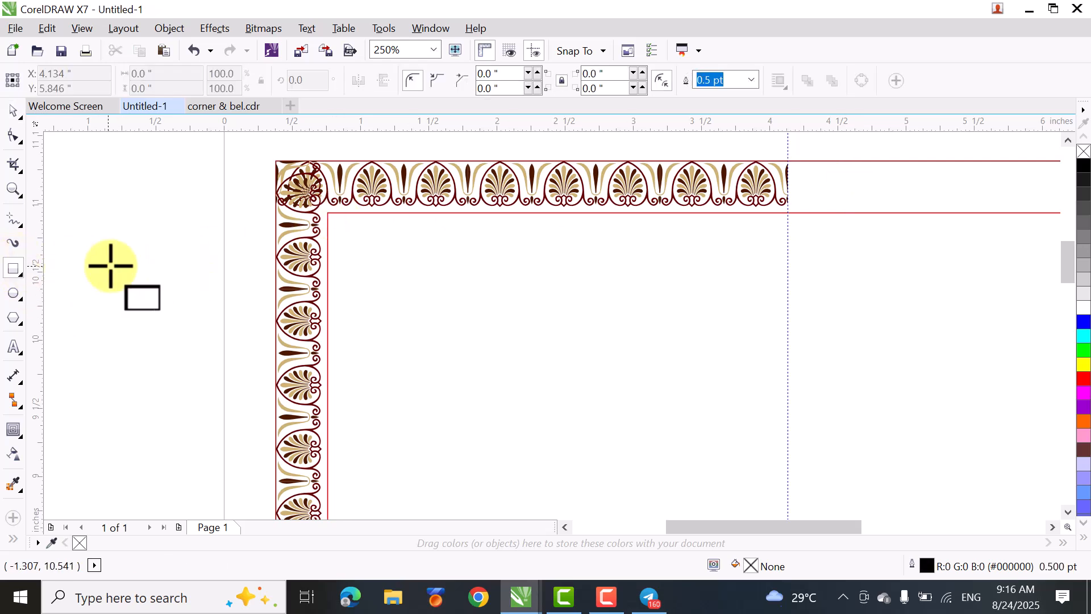
pyautogui.moveTo(132, 232); pyautogui.dragTo(190, 291)
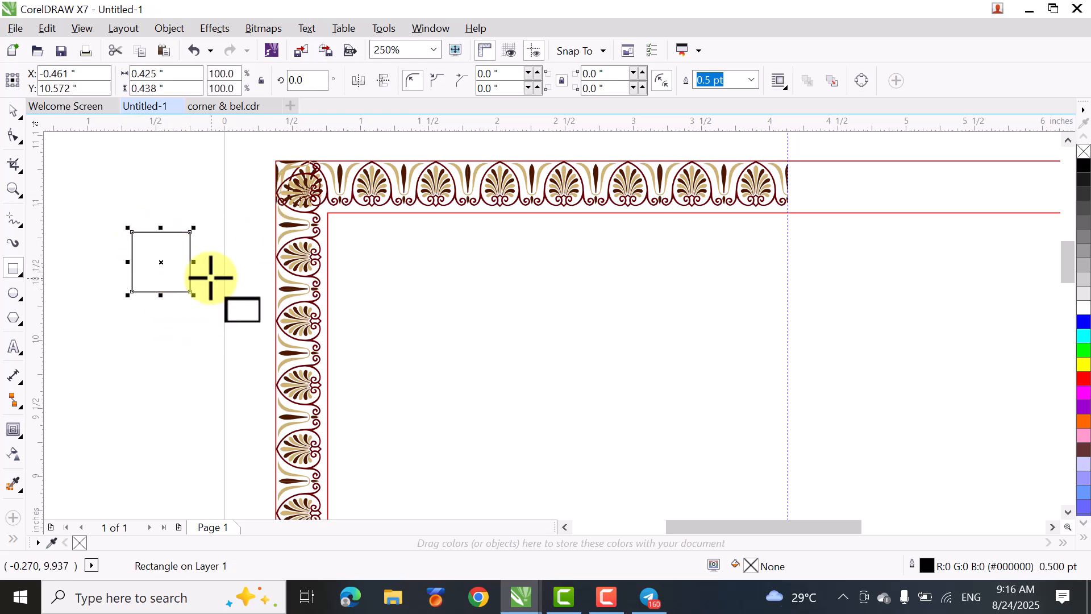
pyautogui.click(13, 110)
pyautogui.click(174, 74)
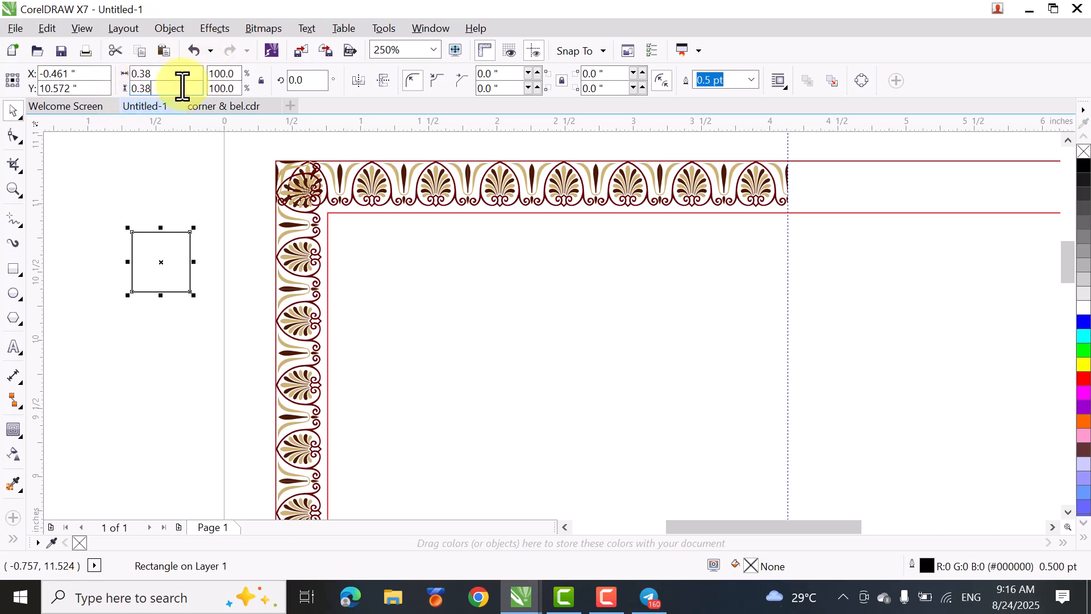
pyautogui.press('Return')
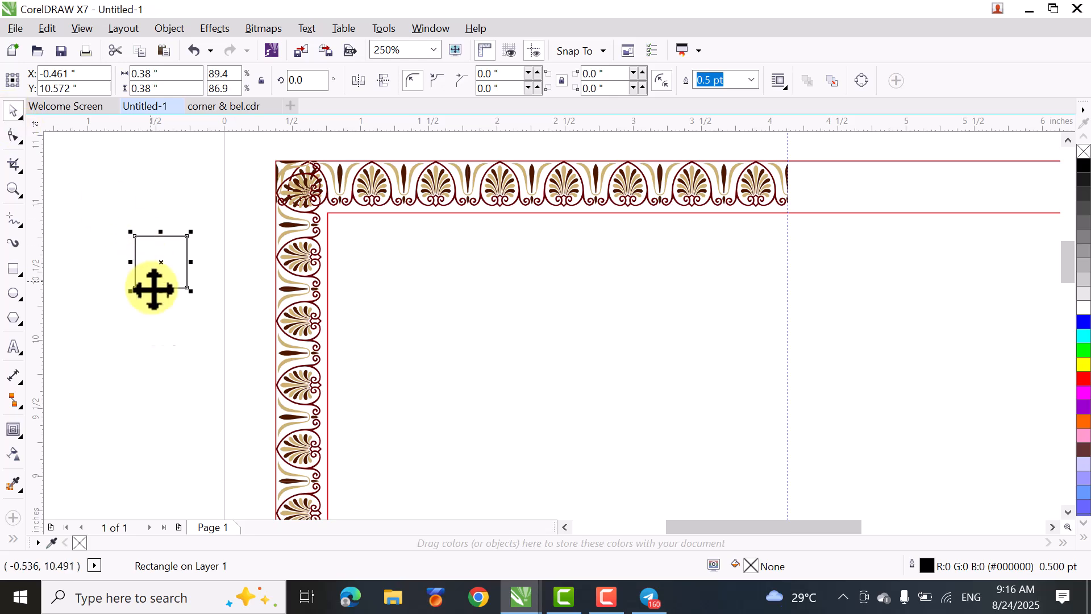
pyautogui.click(149, 384)
# - Align the small square to the outer rectangle's upper-left corner
pyautogui.click(153, 269)
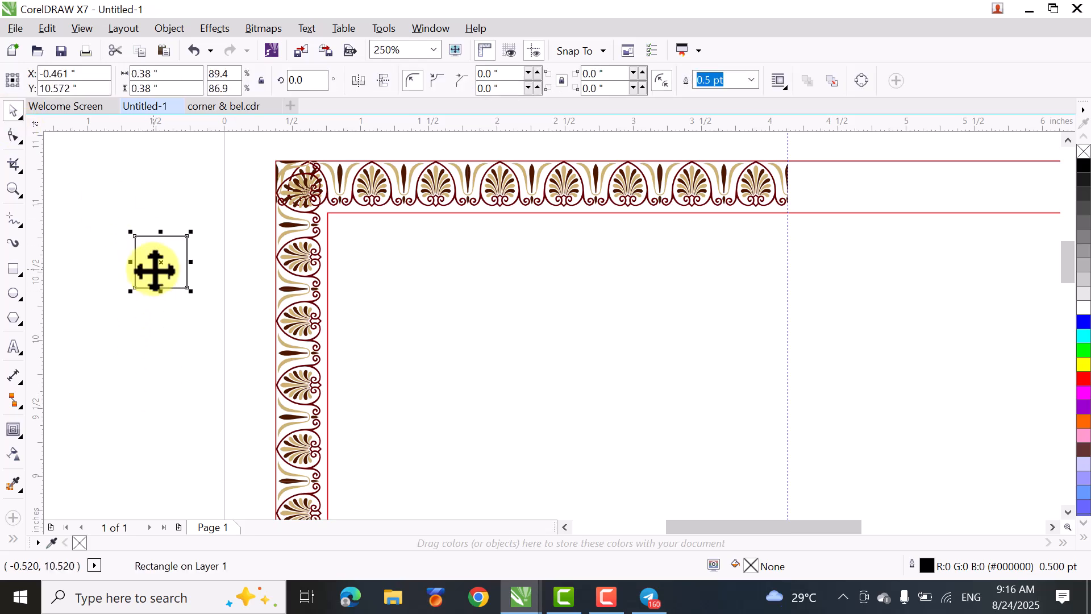
pyautogui.keyDown('shift'); pyautogui.click(889, 168); pyautogui.keyUp('shift')
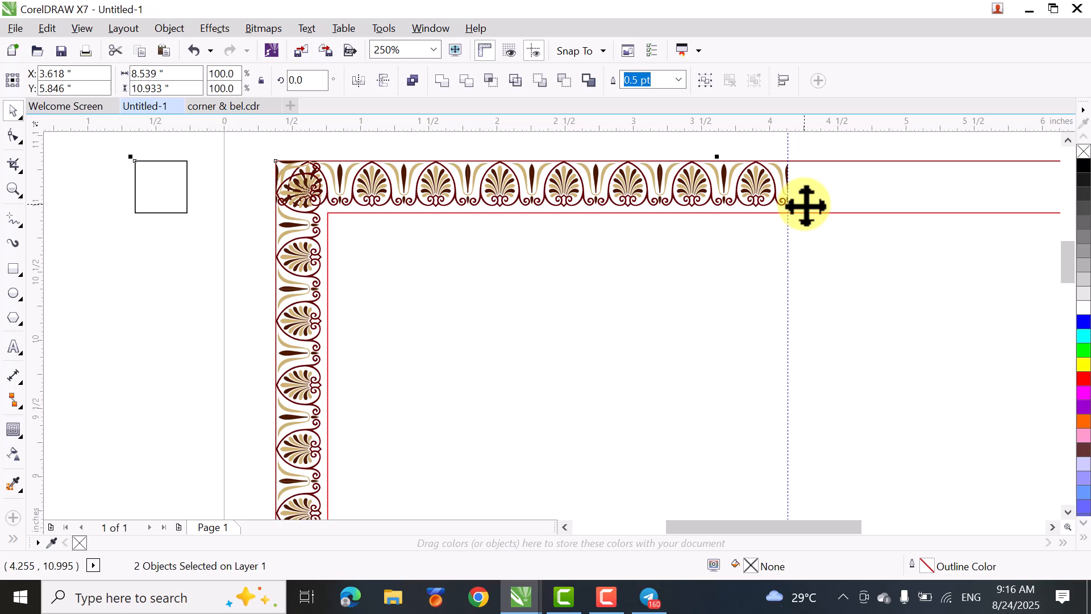
pyautogui.press('l')
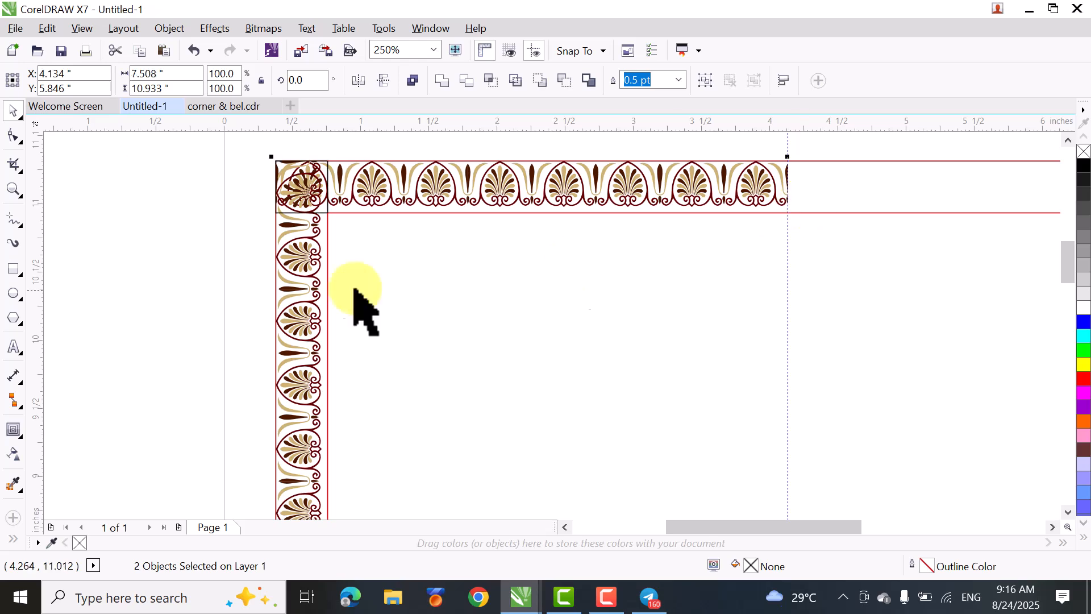
# - Convert the small corner square to curves
pyautogui.press('z')
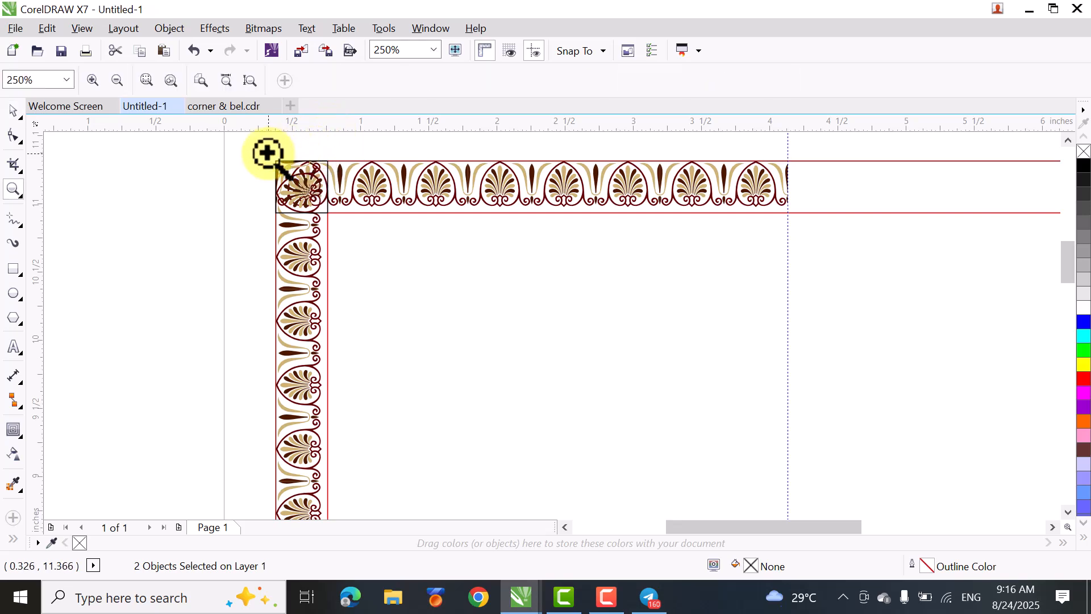
pyautogui.moveTo(258, 151); pyautogui.dragTo(500, 351)
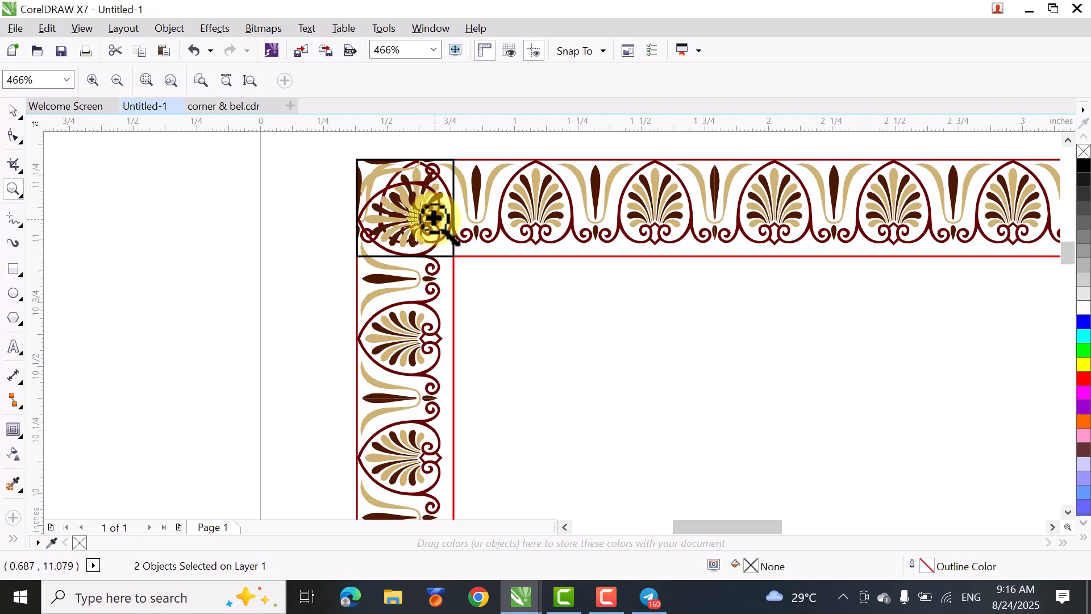
pyautogui.click(16, 113)
pyautogui.click(139, 310)
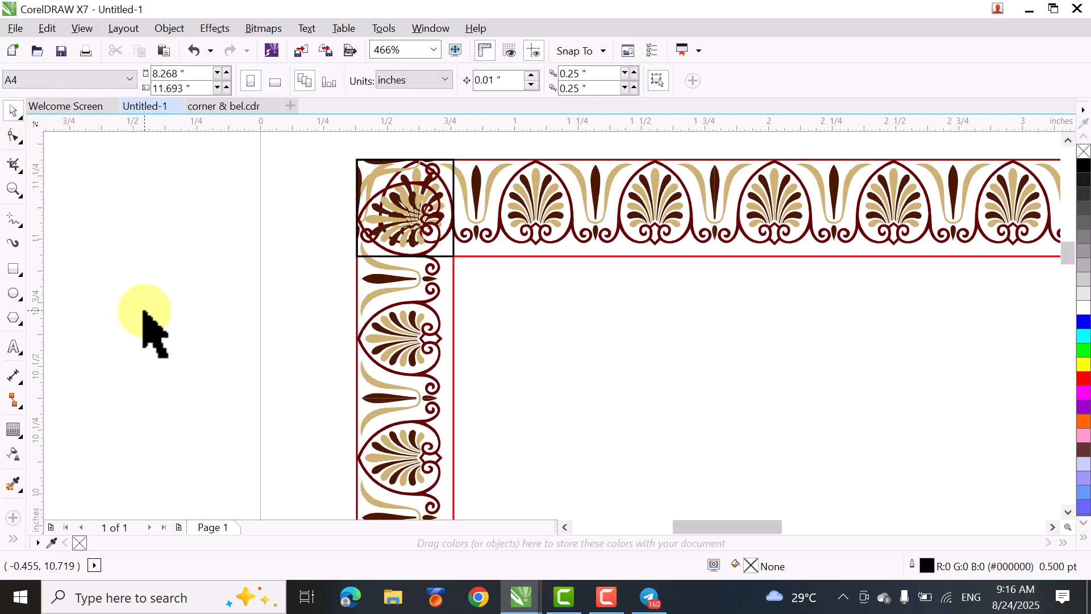
pyautogui.click(454, 250)
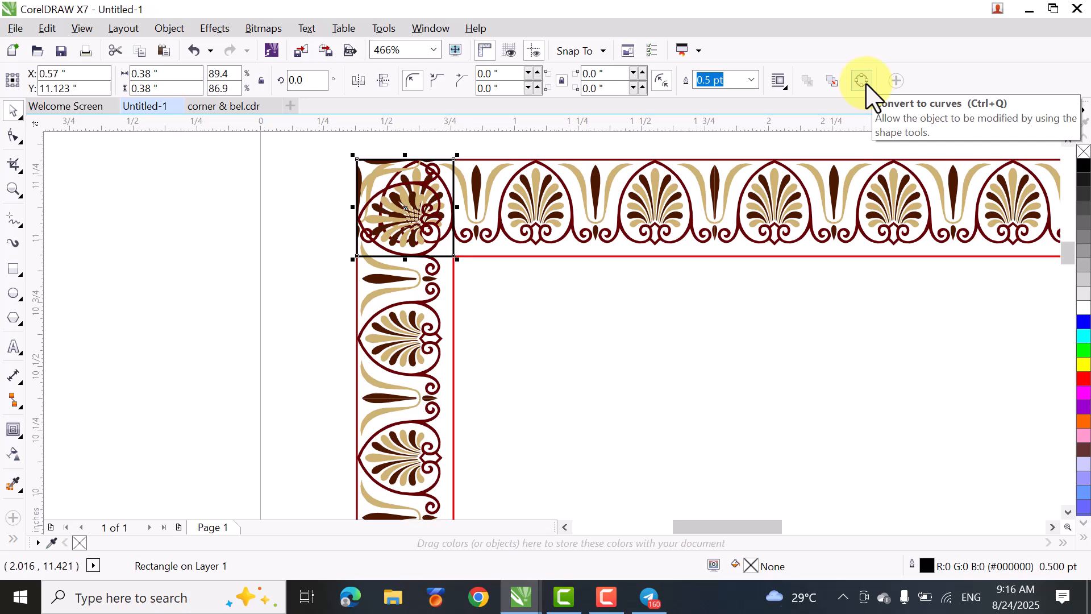
pyautogui.click(169, 28)
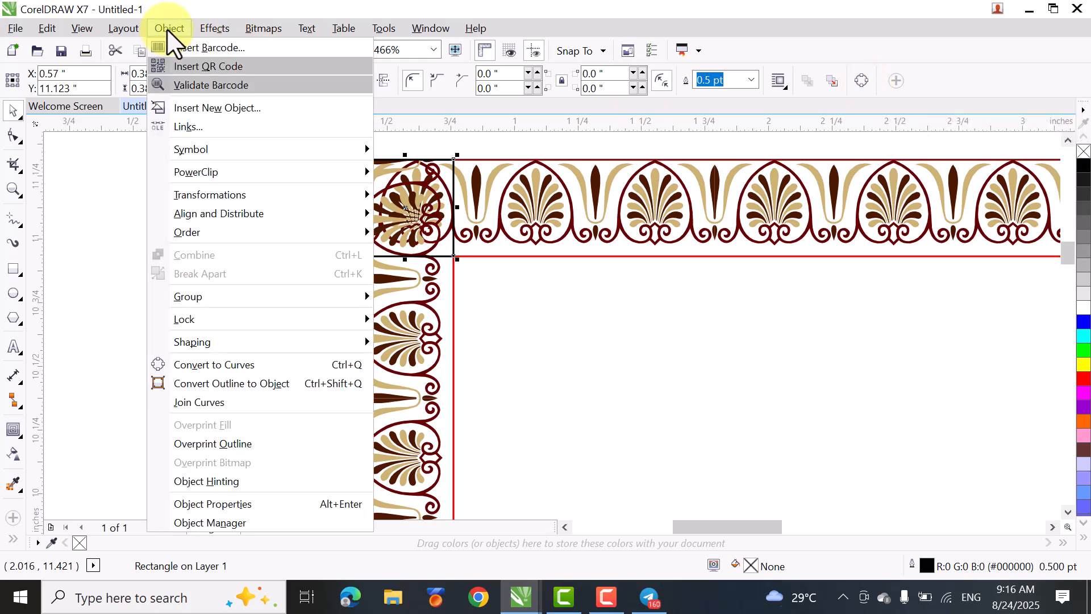
pyautogui.click(235, 369)
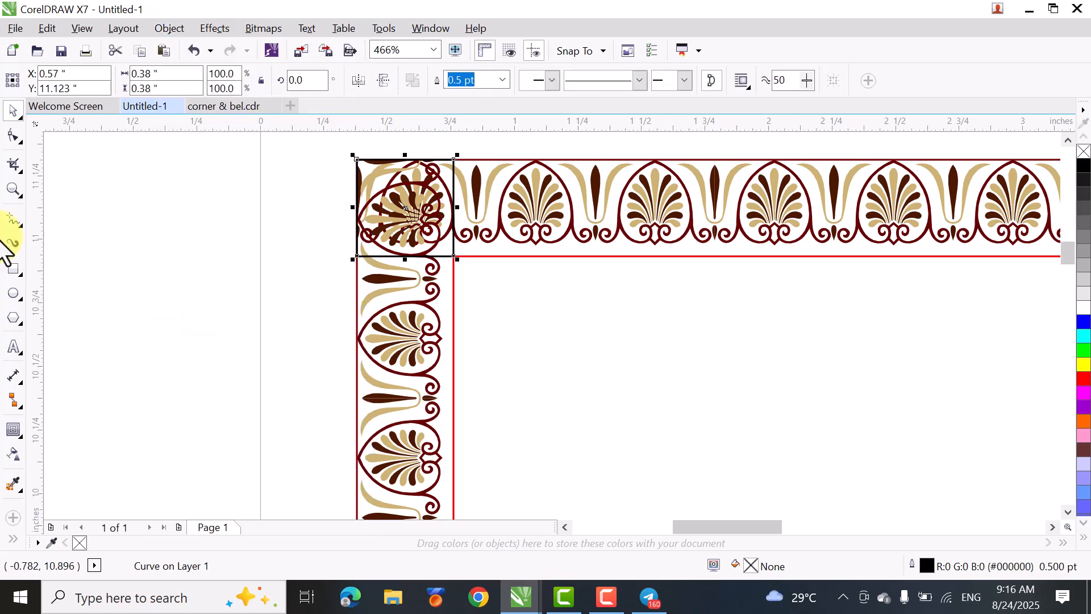
# - Delete the lower-left node of the corner square to turn it into a right triangle
pyautogui.click(15, 136)
pyautogui.click(357, 256)
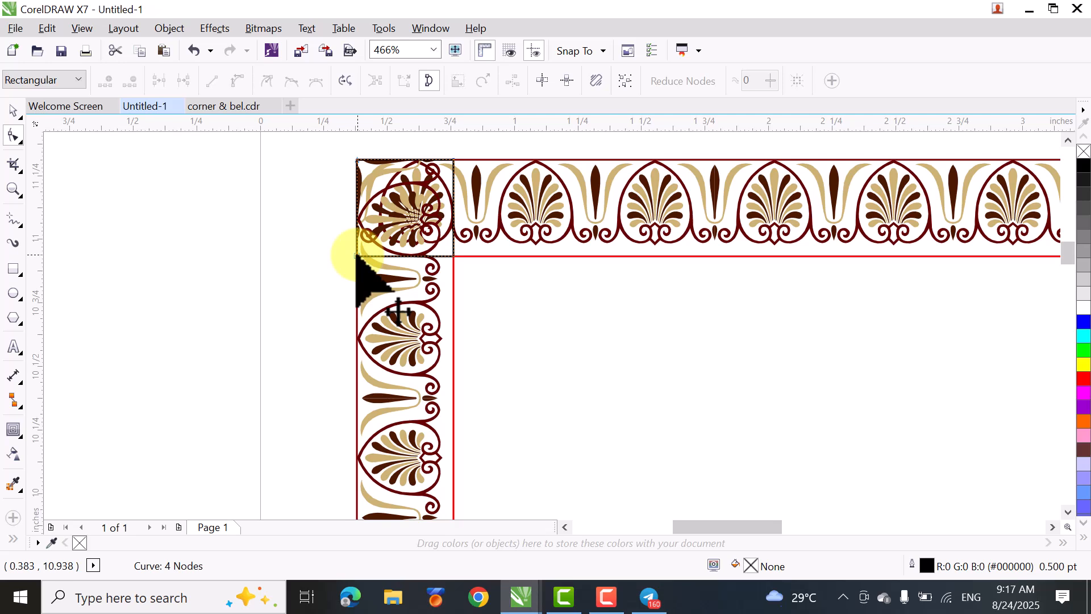
pyautogui.press('Delete')
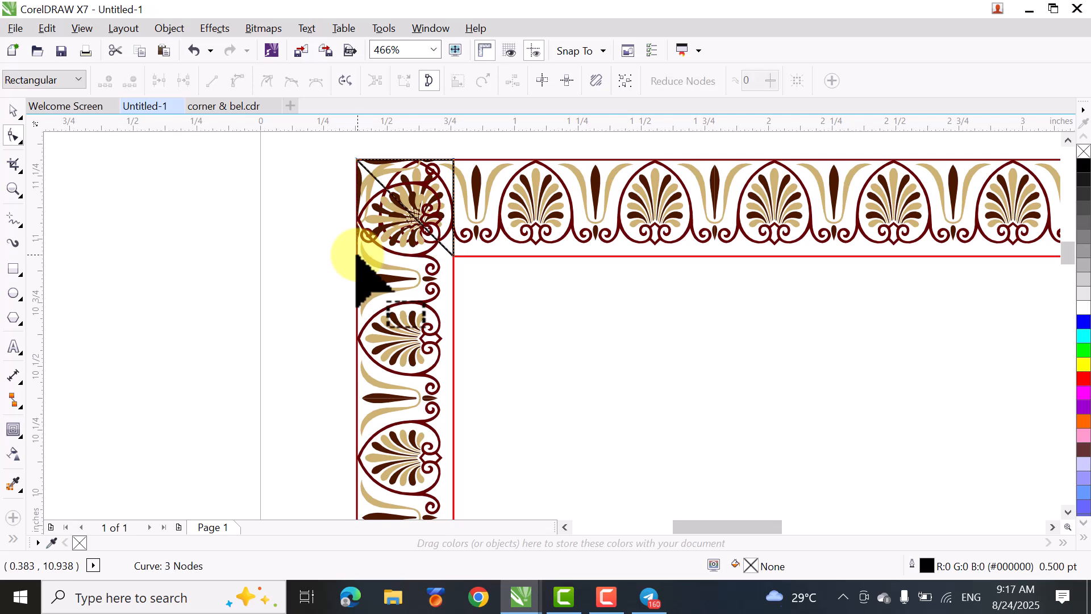
pyautogui.click(12, 110)
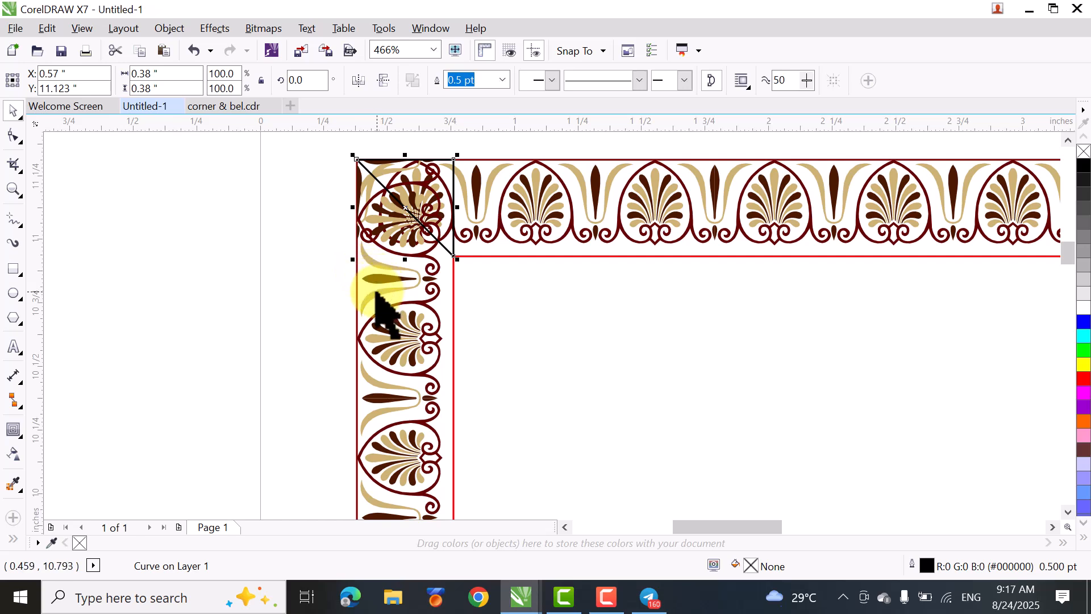
# - Trim the vertical palmette row with the corner triangle to cut a diagonal mitre at its upper end
pyautogui.keyDown('shift'); pyautogui.click(378, 311); pyautogui.keyUp('shift')
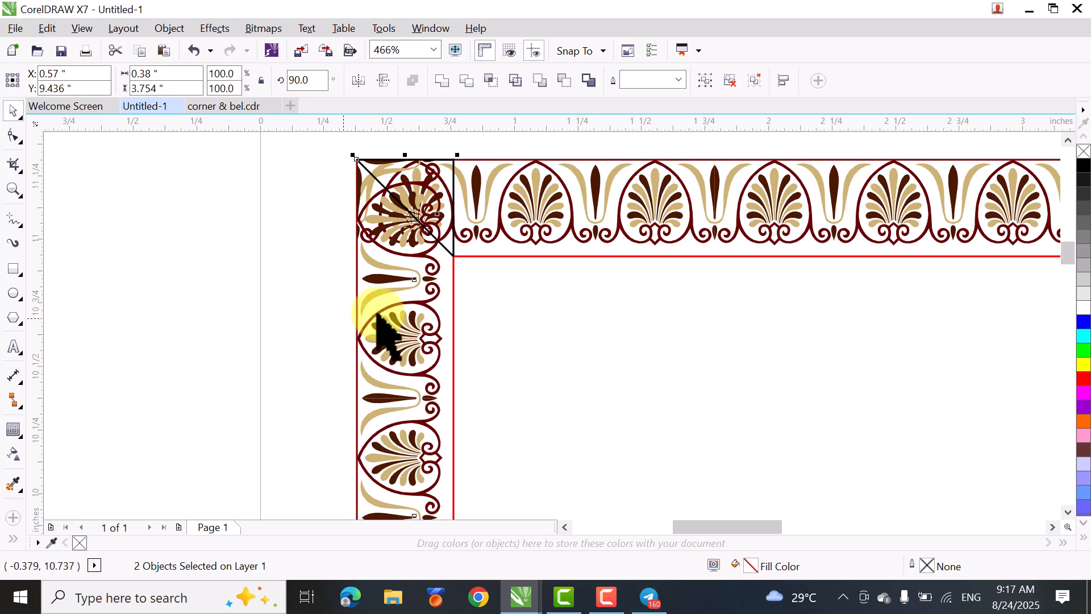
pyautogui.scroll(-2, 406, 310)
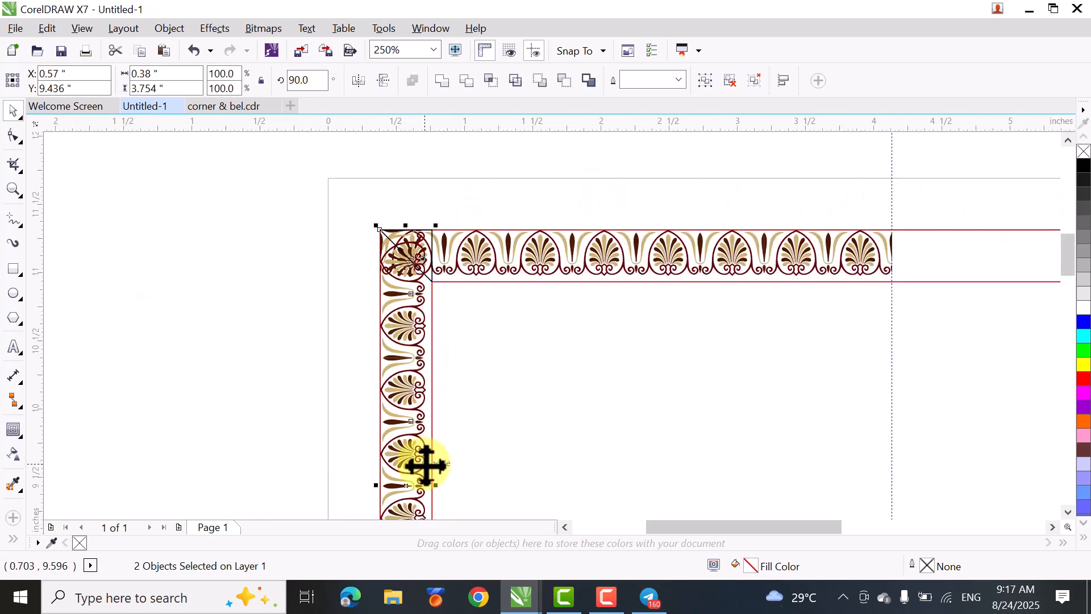
pyautogui.click(465, 86)
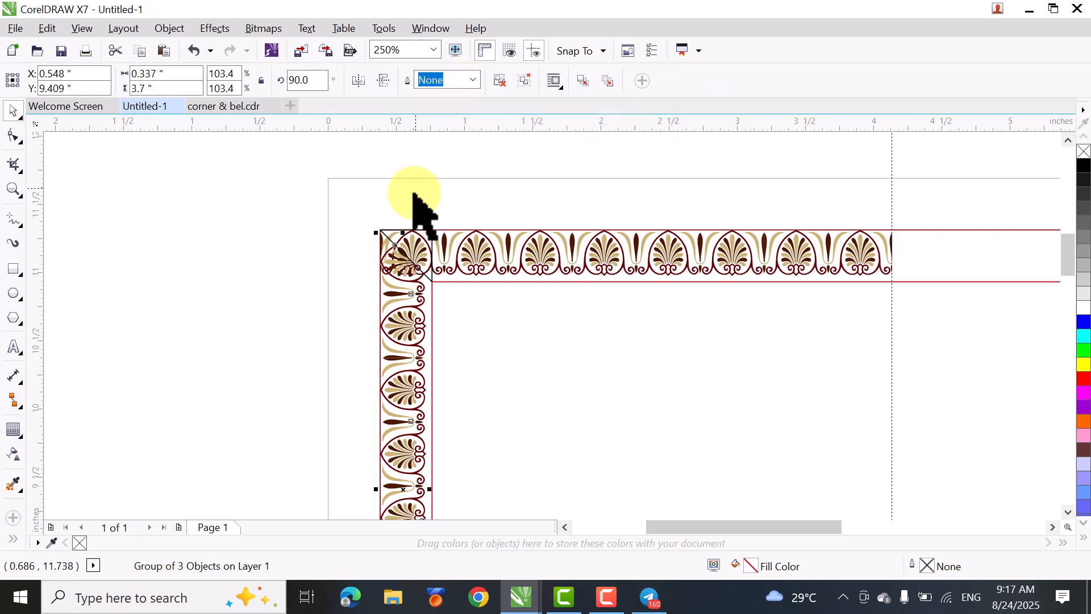
pyautogui.scroll(2, 416, 208)
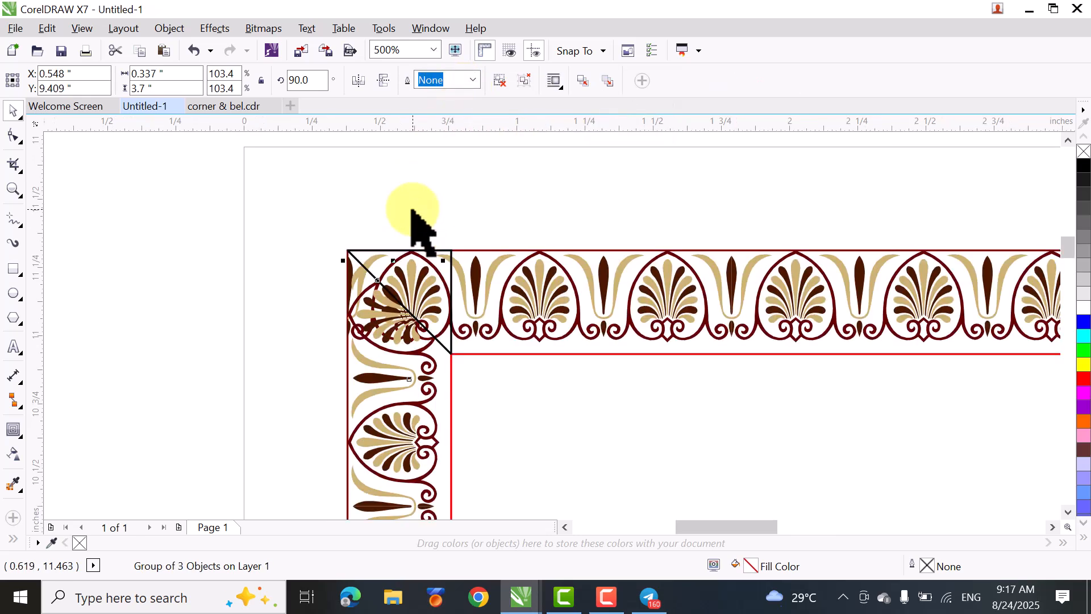
pyautogui.click(116, 259)
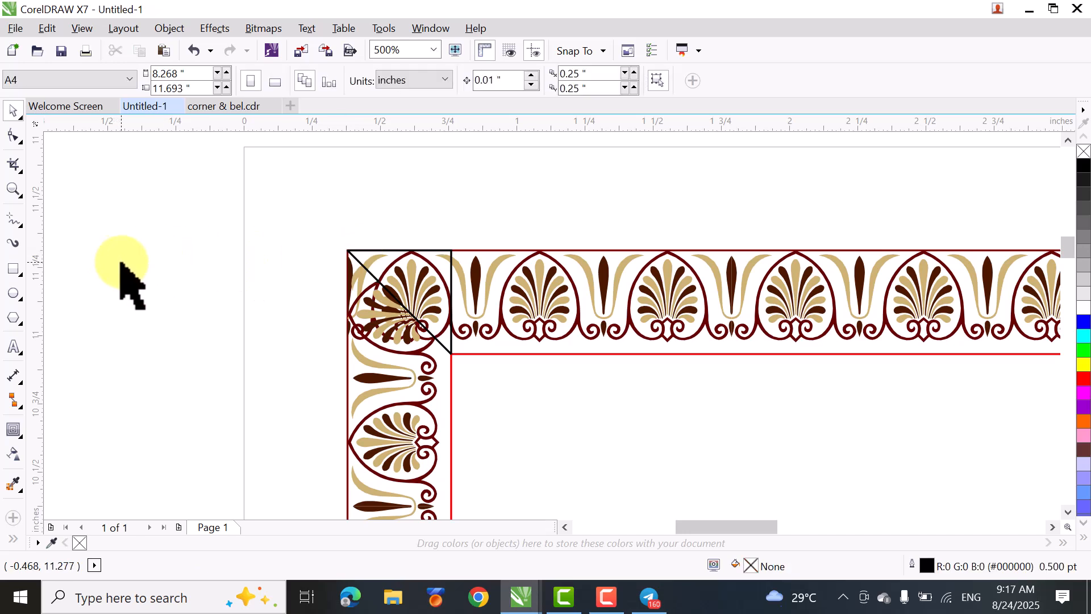
# - Mirror the corner triangle horizontally and vertically so it covers the lower-left half of the corner
pyautogui.click(445, 348)
pyautogui.press('F10')
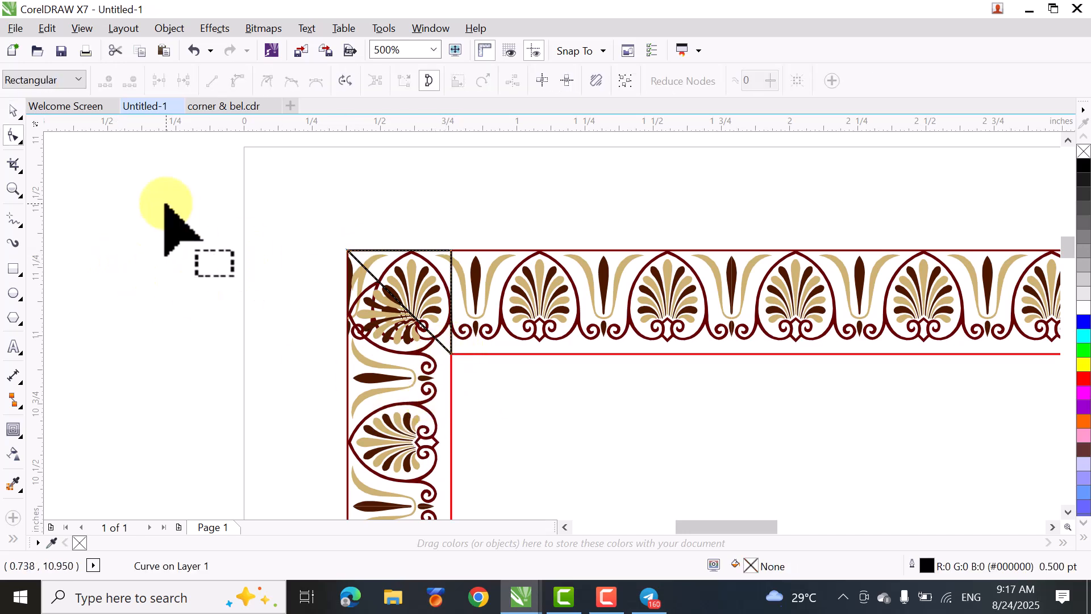
pyautogui.click(13, 111)
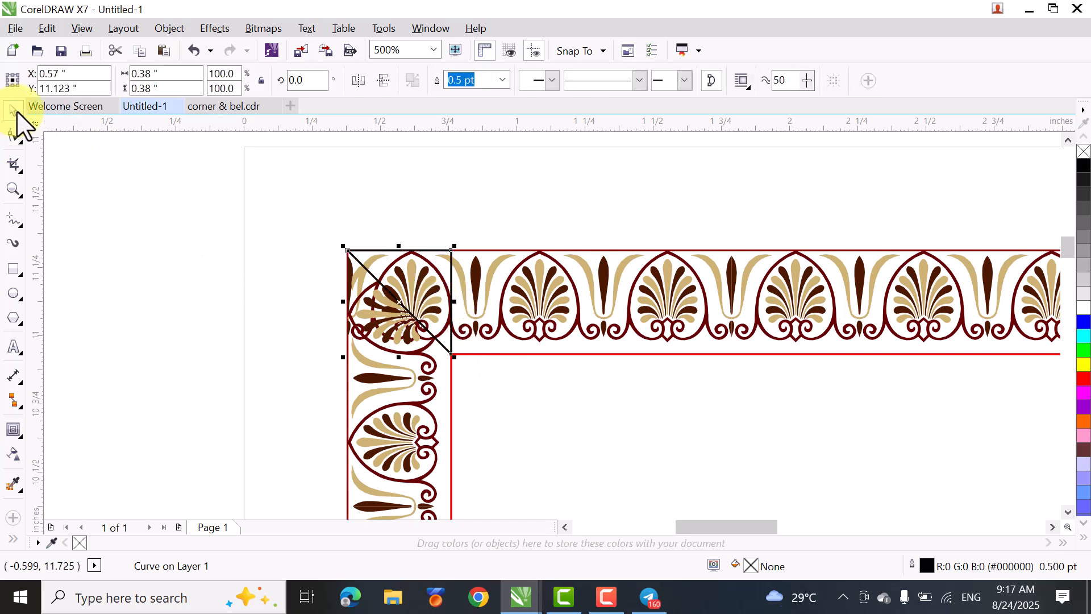
pyautogui.click(357, 80)
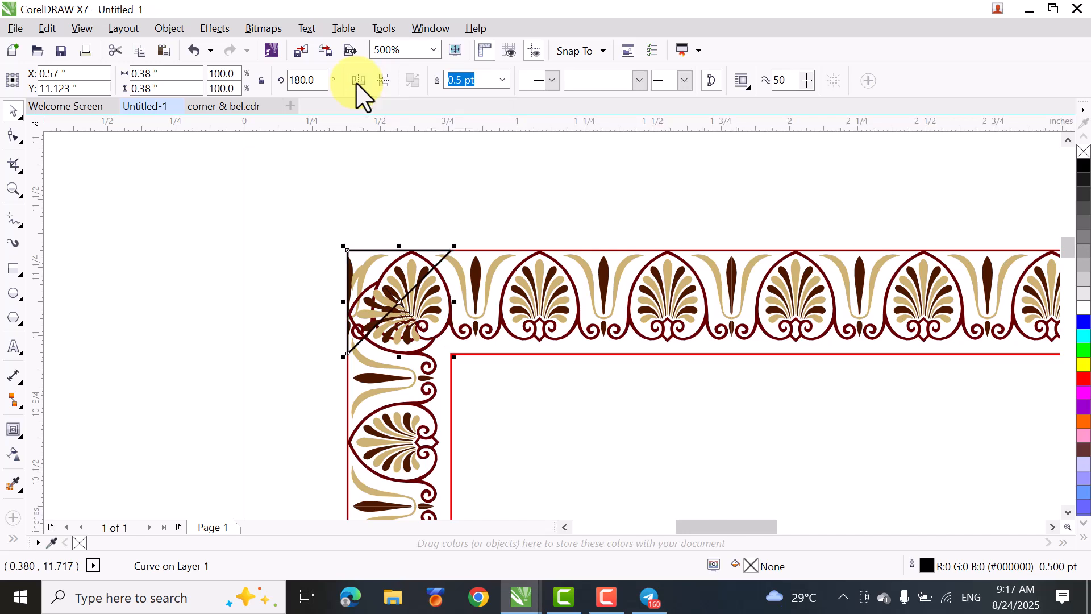
pyautogui.click(389, 84)
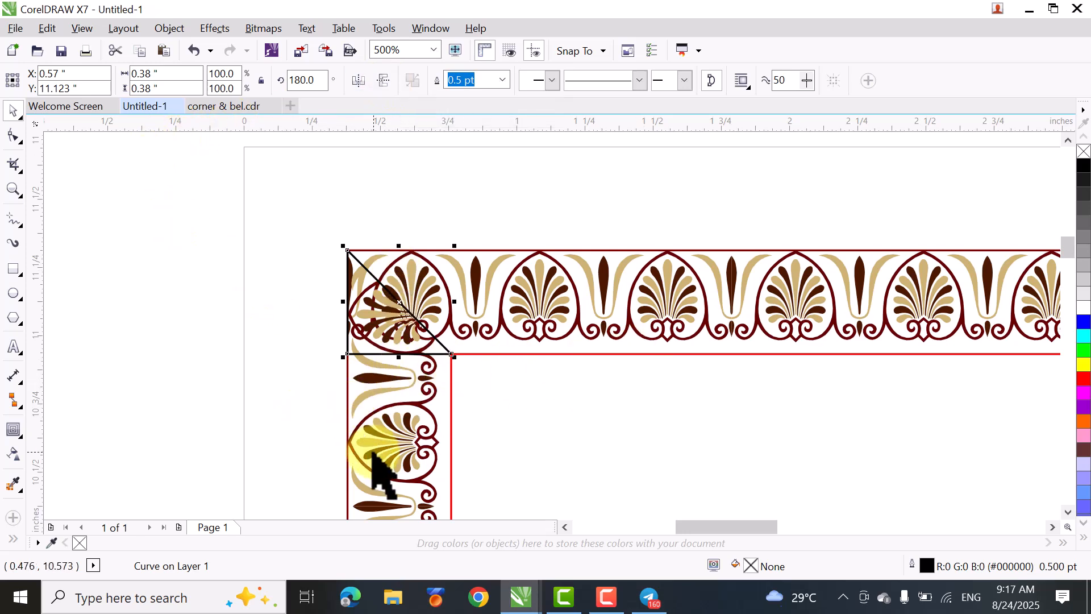
# - Trim the top palmette row with the mirrored corner triangle, and delete the triangle
pyautogui.keyDown('shift'); pyautogui.click(734, 277); pyautogui.keyUp('shift')
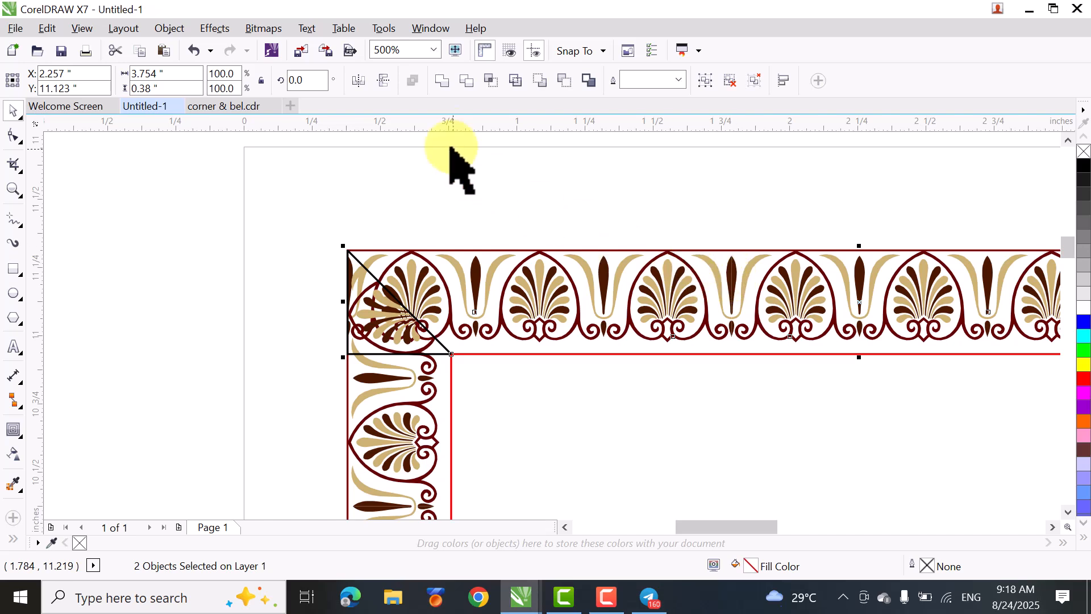
pyautogui.click(466, 83)
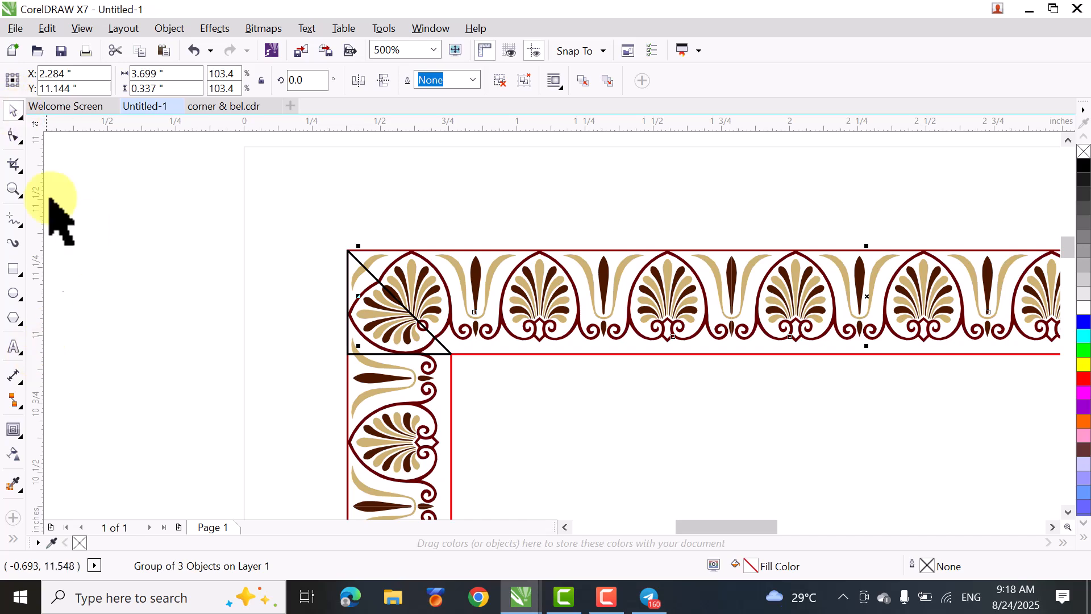
pyautogui.click(88, 344)
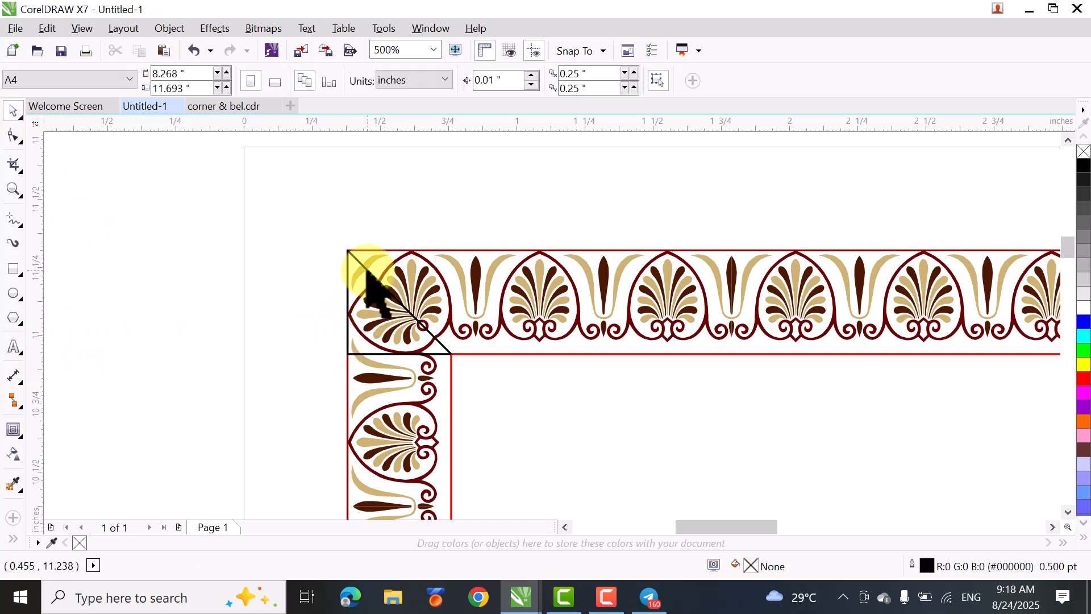
pyautogui.click(366, 272)
pyautogui.press('Delete')
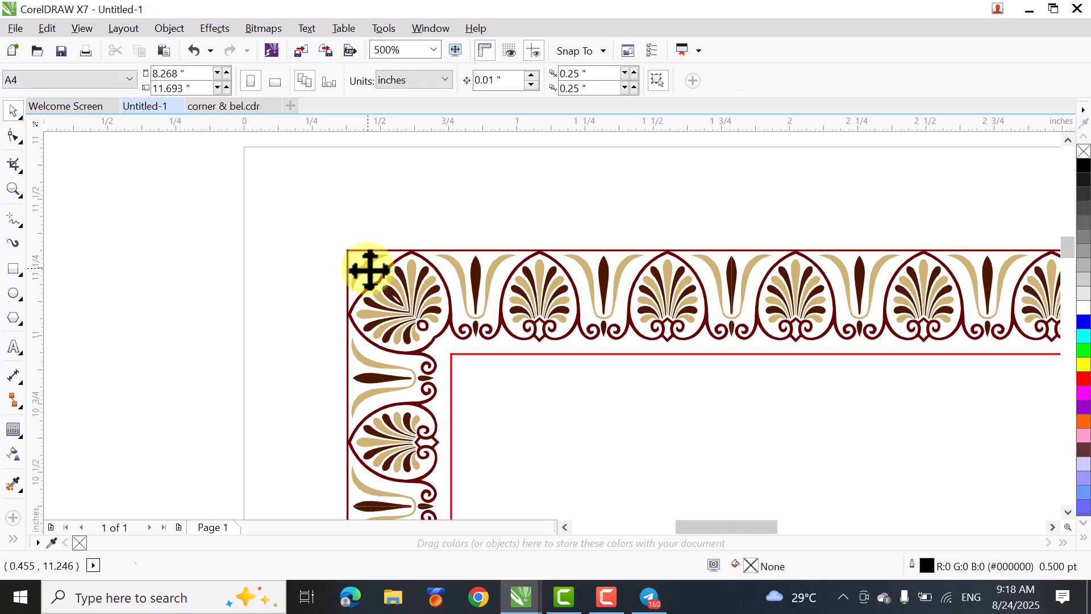
pyautogui.press('z')
pyautogui.moveTo(323, 221); pyautogui.dragTo(576, 450)
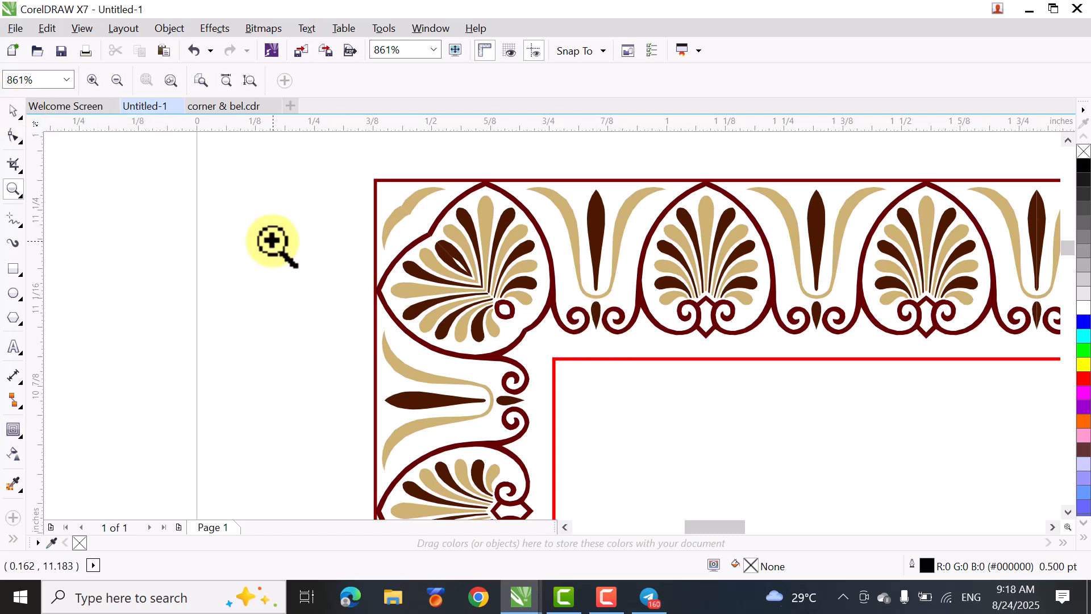
pyautogui.press('space')
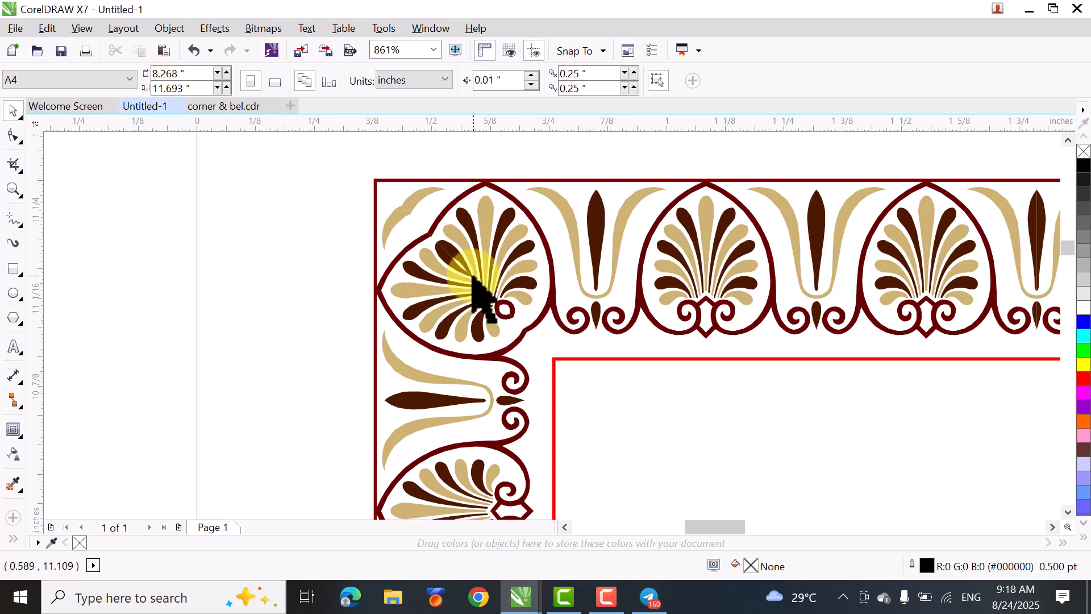
pyautogui.click(598, 316)
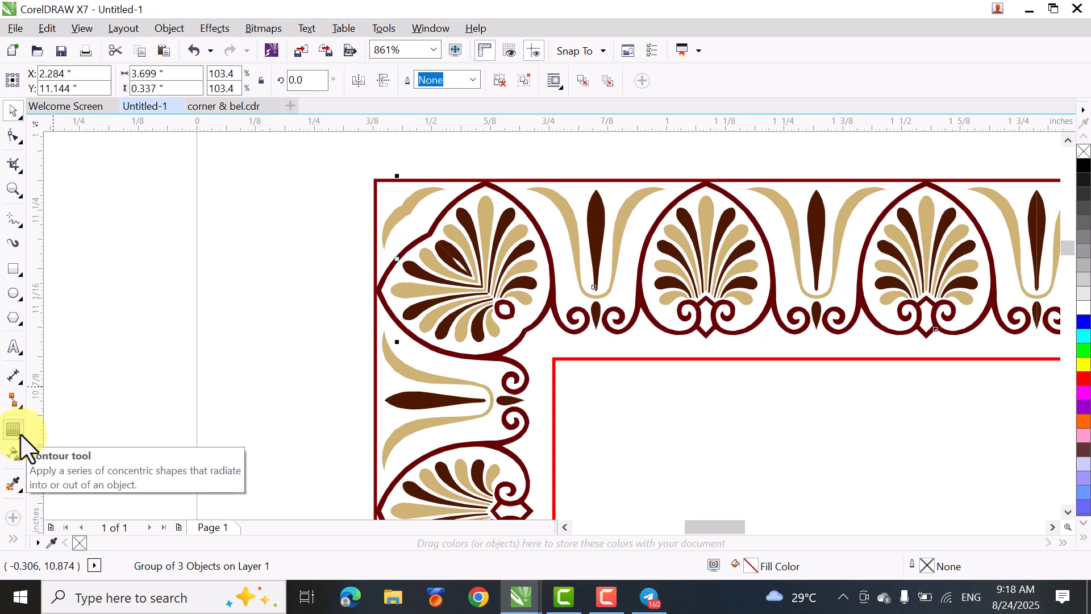
pyautogui.click(22, 323)
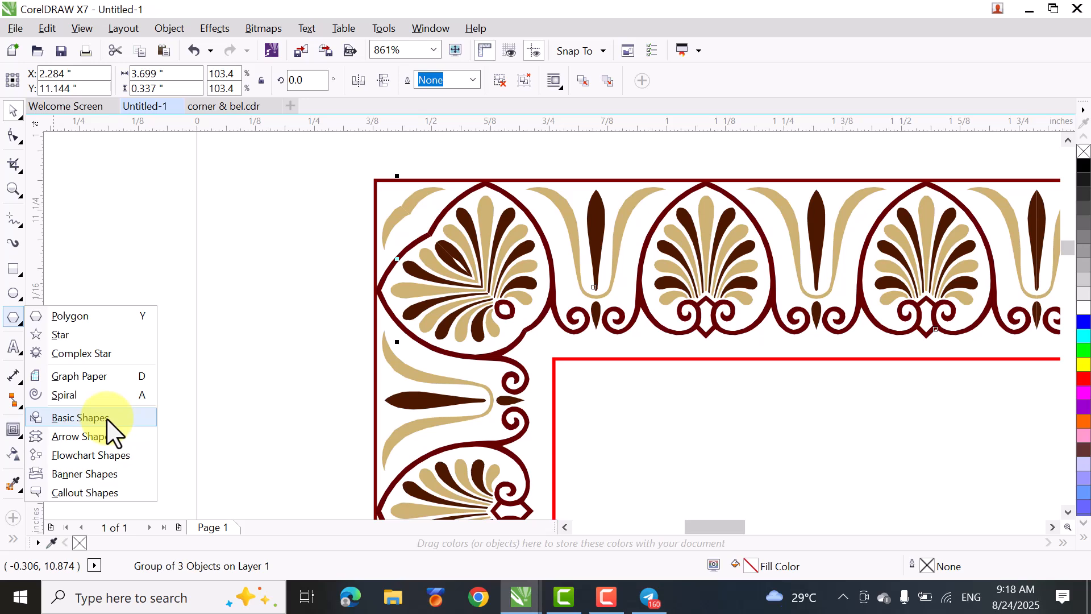
pyautogui.click(79, 417)
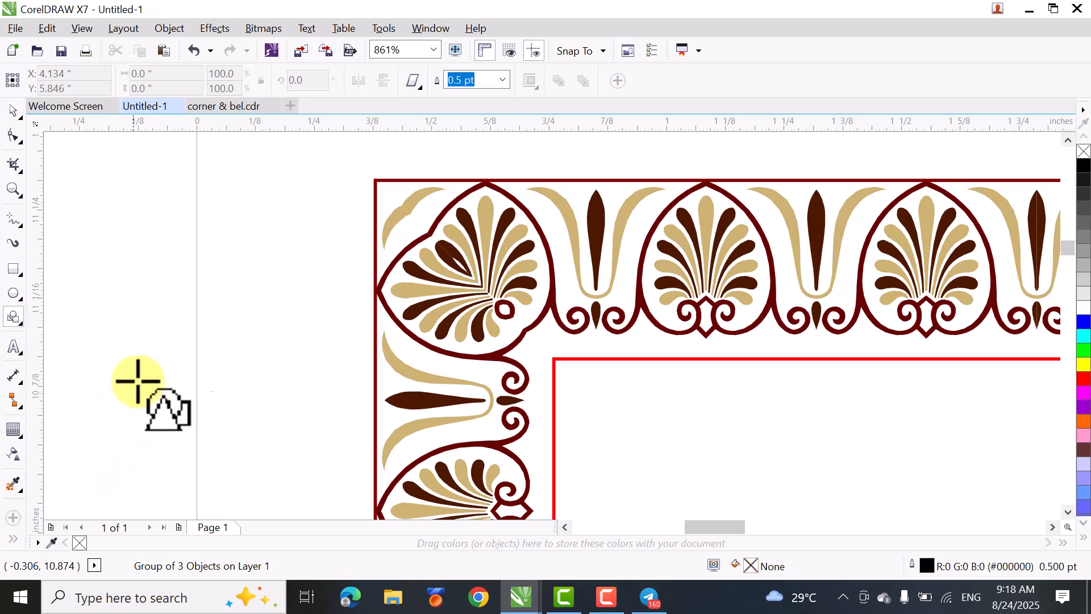
pyautogui.click(419, 87)
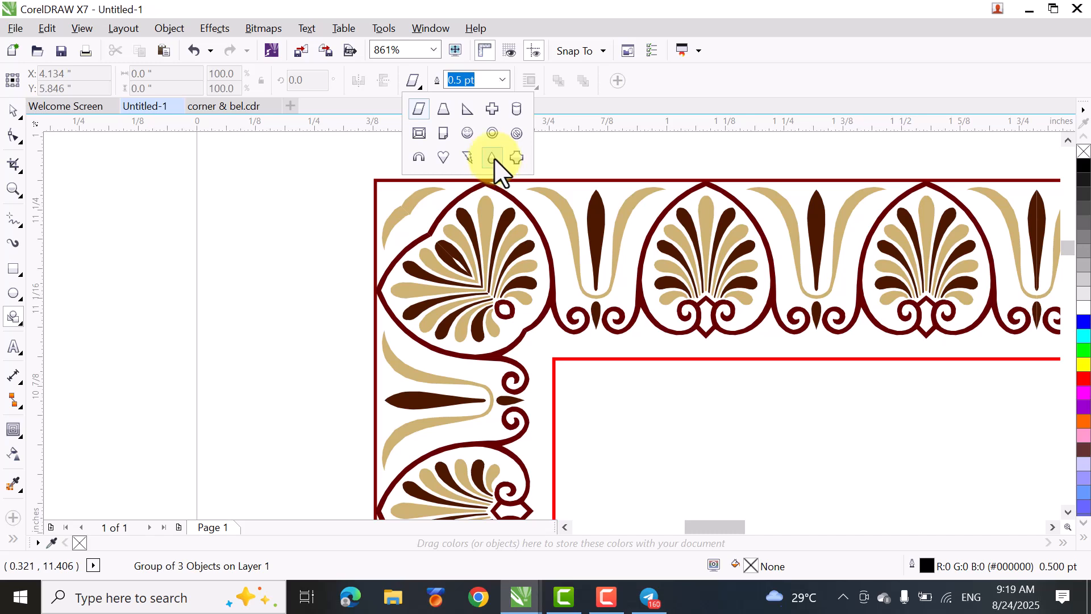
pyautogui.click(168, 250)
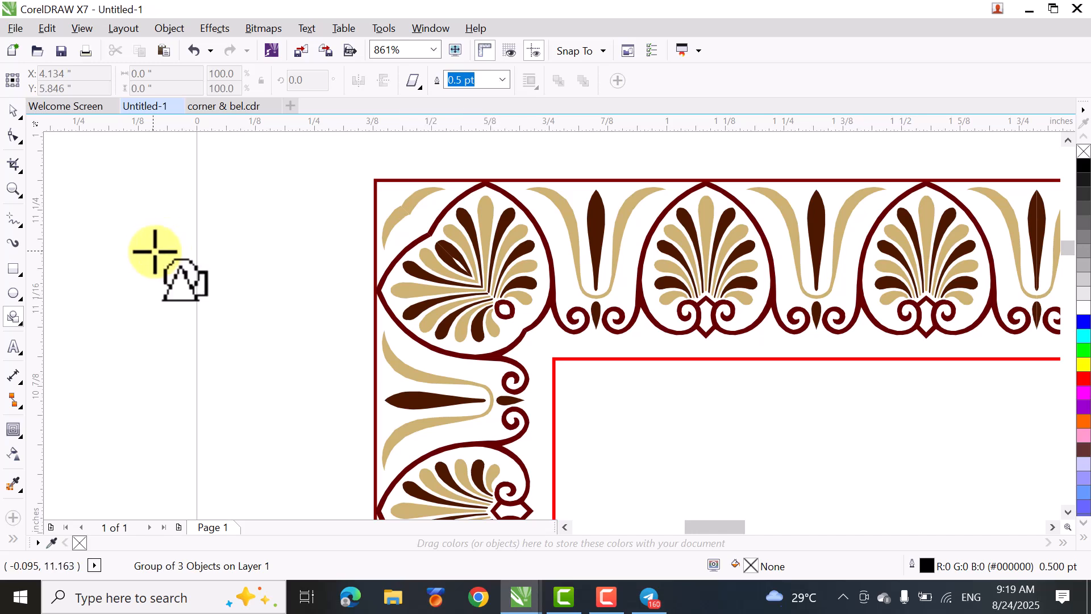
pyautogui.click(13, 114)
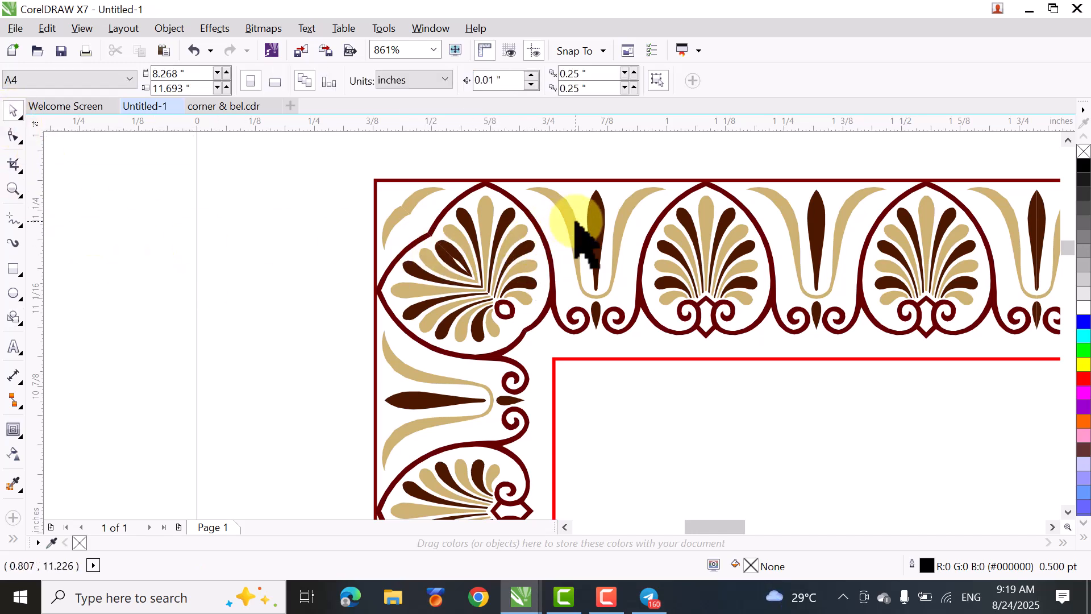
# - Ungroup the top palmette row, and ungroup its first section at the corner into individual objects
pyautogui.click(594, 222)
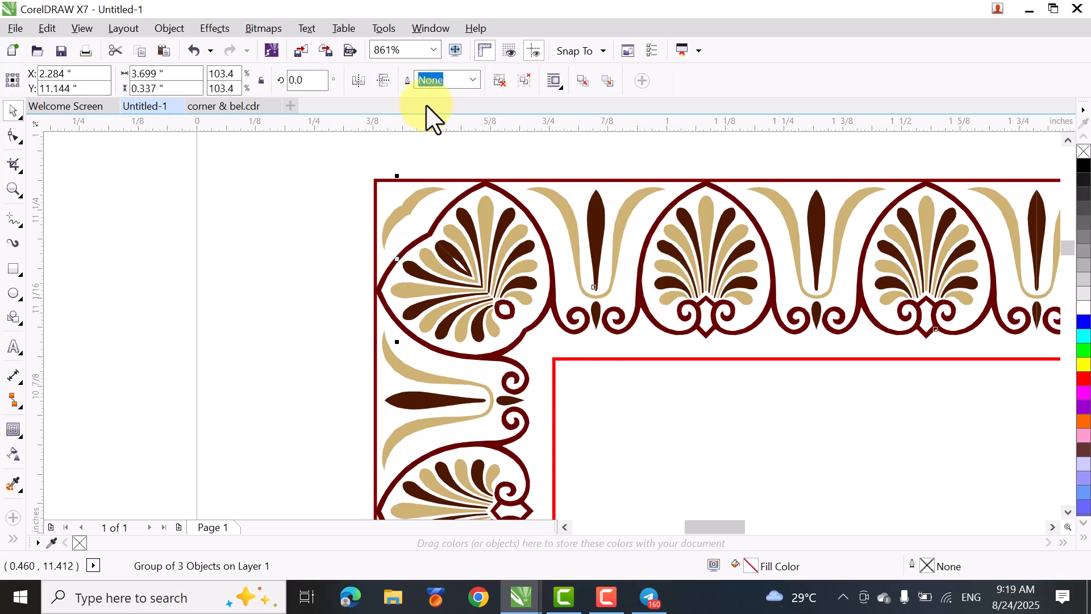
pyautogui.click(500, 84)
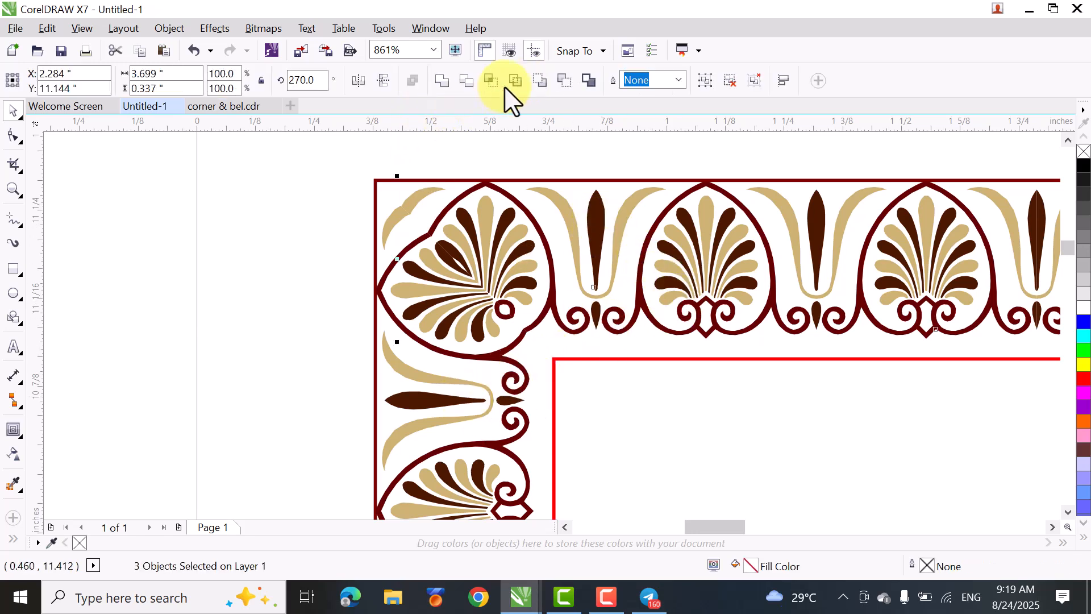
pyautogui.click(139, 357)
pyautogui.click(595, 225)
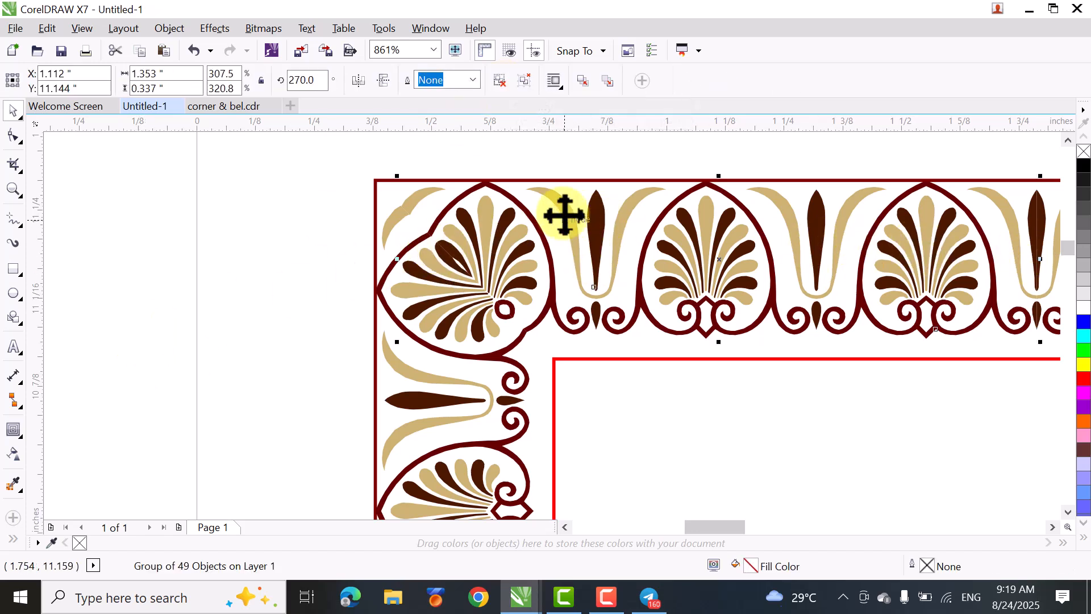
pyautogui.click(505, 80)
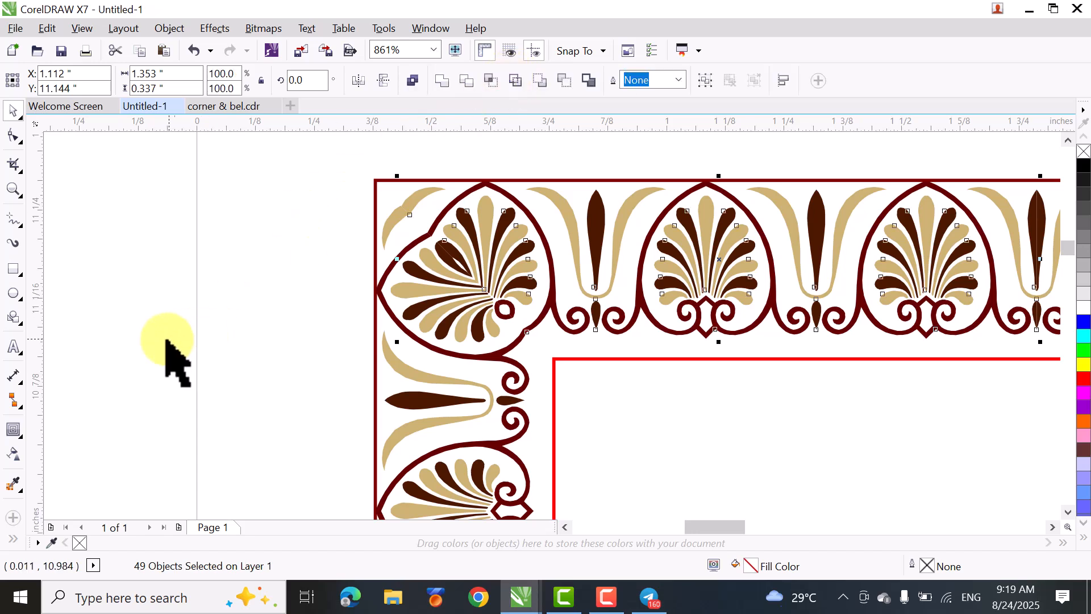
pyautogui.click(153, 361)
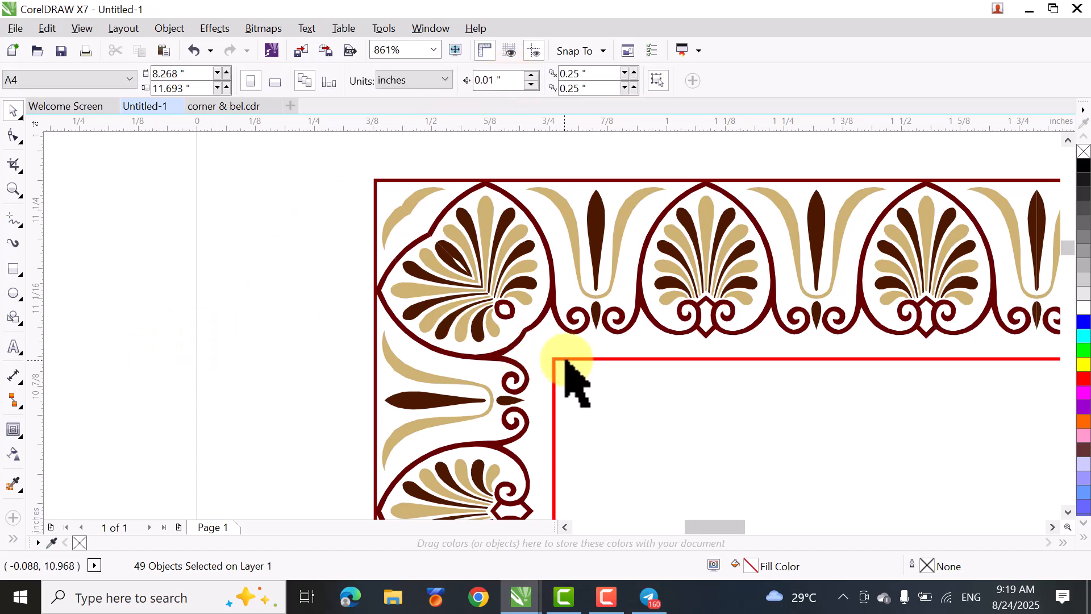
# - Copy the small brown teardrop between the top row's first scrolls to the border's inner corner and rotate it 45°
pyautogui.click(596, 321)
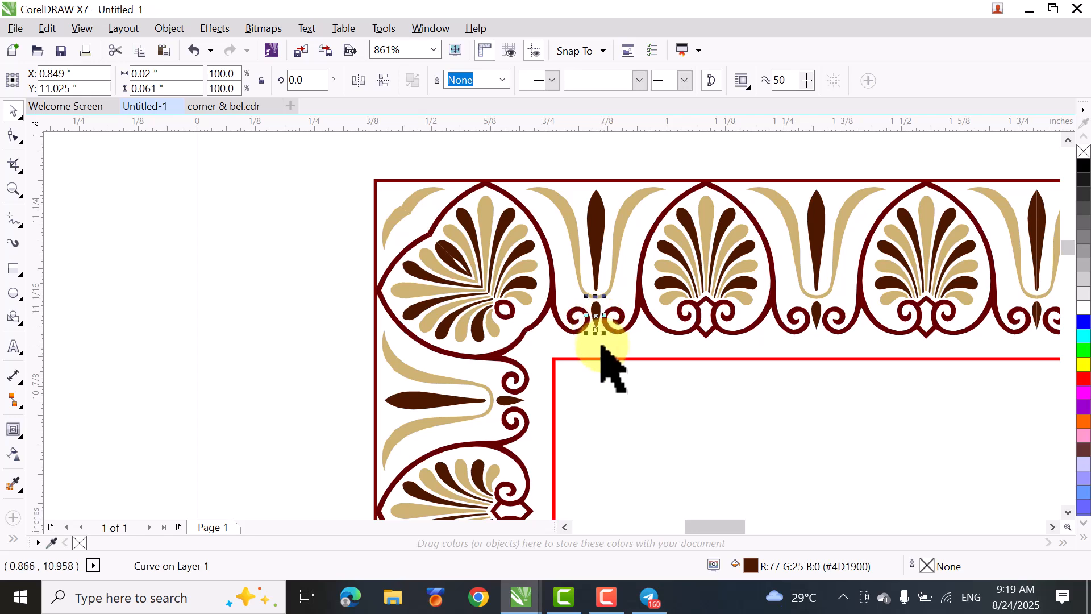
pyautogui.moveTo(598, 321); pyautogui.dragTo(544, 354)
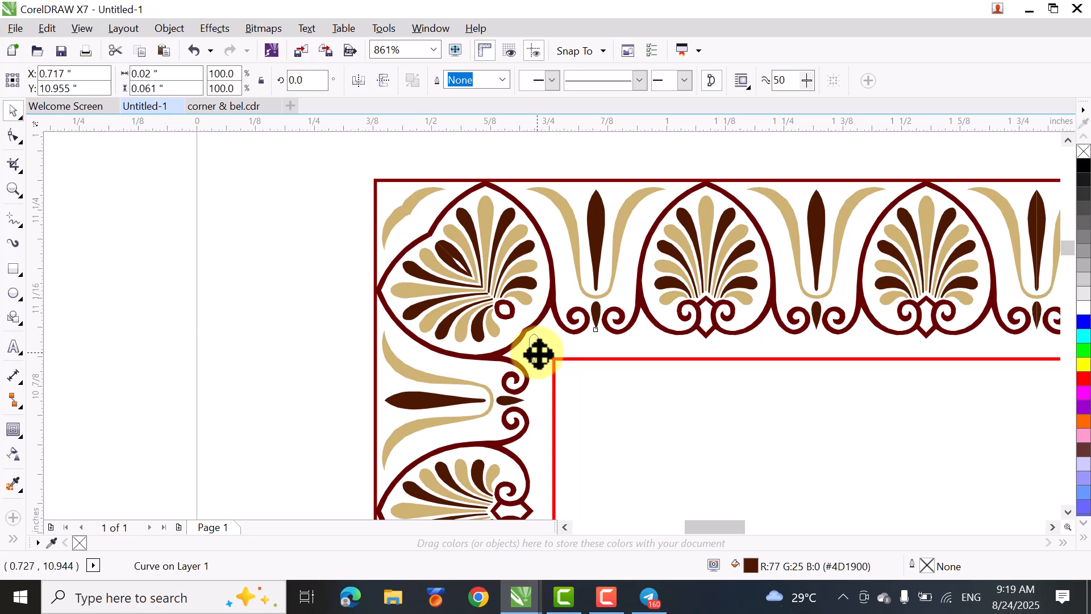
pyautogui.moveTo(537, 355); pyautogui.dragTo(540, 364)
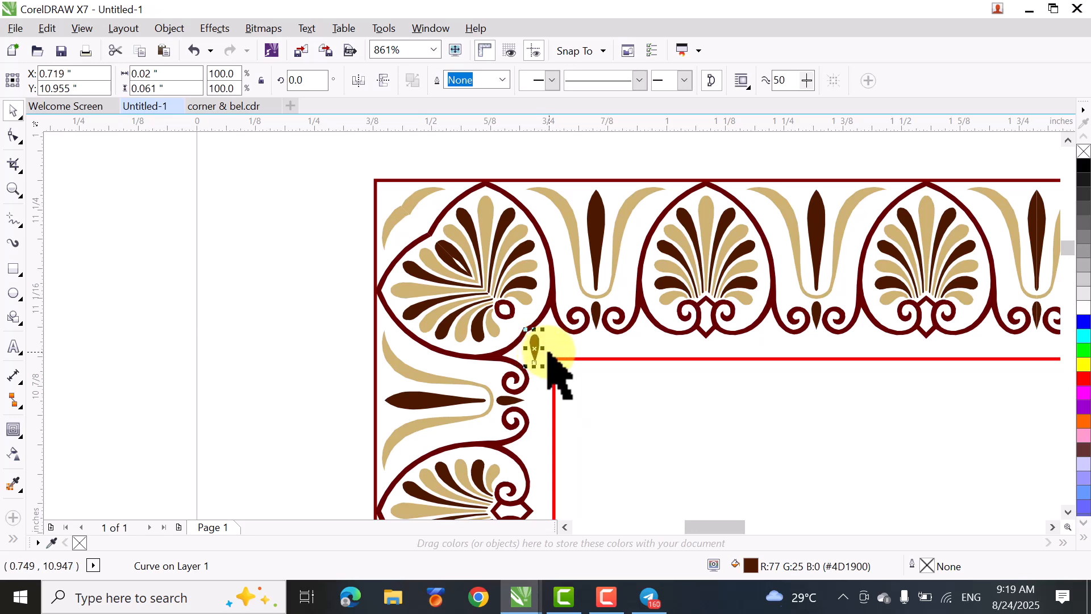
pyautogui.click(308, 85)
pyautogui.write('45')
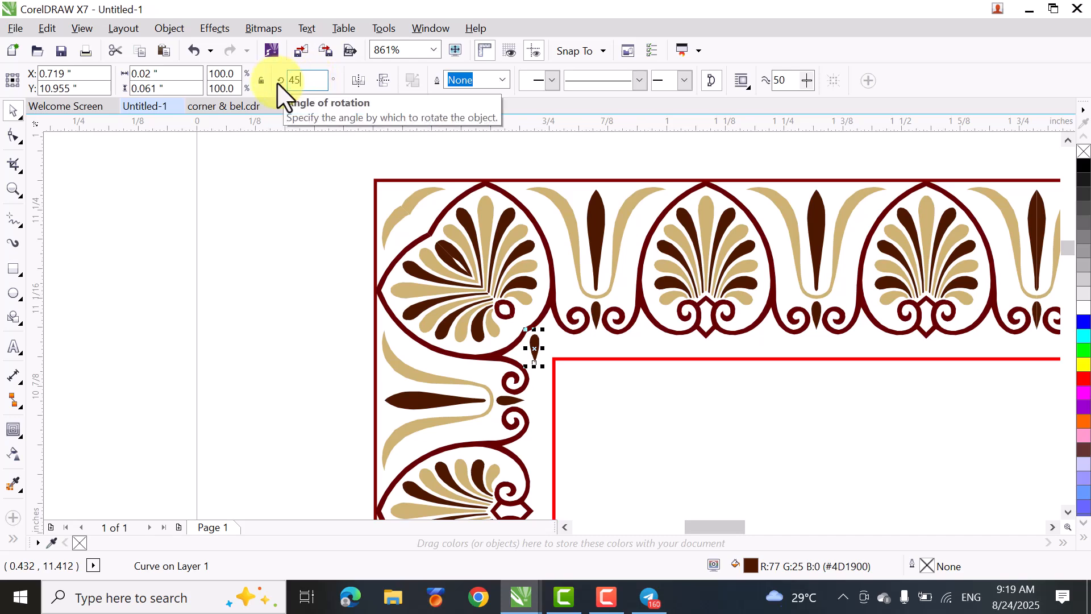
pyautogui.press('Return')
# - Fit the rotated teardrop between the palmette outline and the inner rectangle's corner, scaling it to about 0.039 in wide and high
pyautogui.scroll(2, 526, 344)
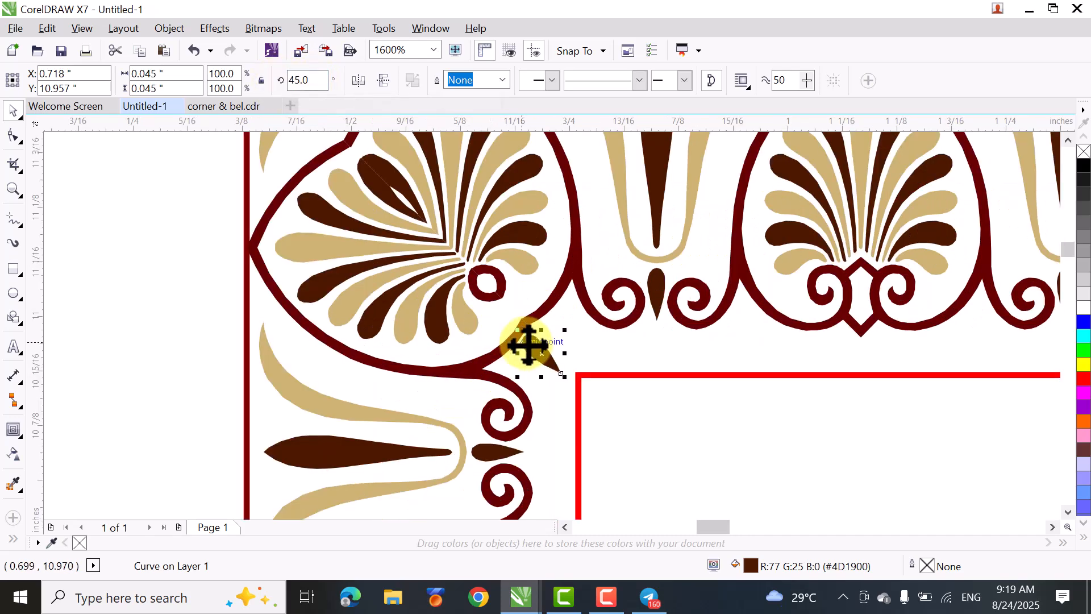
pyautogui.moveTo(550, 367); pyautogui.dragTo(575, 313)
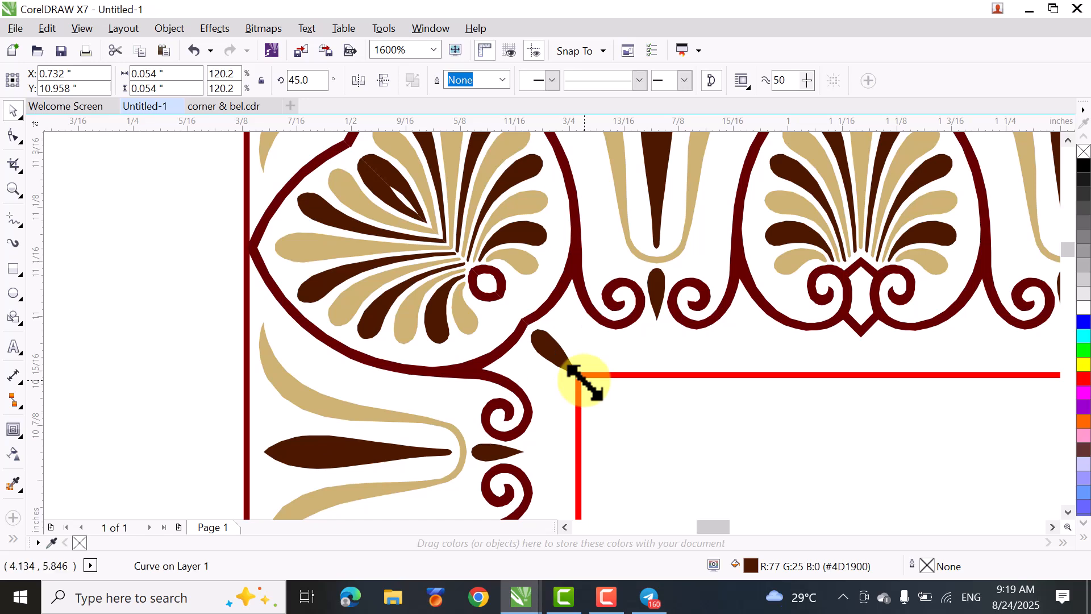
pyautogui.moveTo(577, 378); pyautogui.dragTo(569, 372)
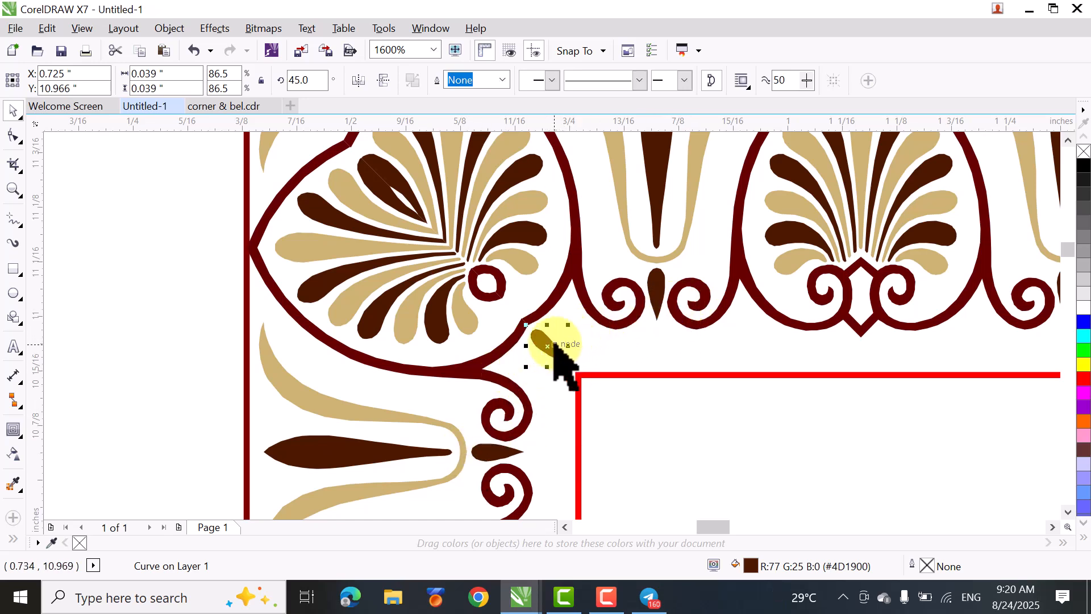
# - Copy the rotated teardrop to the border's outer corner and mirror the copy horizontally and vertically
pyautogui.moveTo(549, 345); pyautogui.dragTo(312, 151)
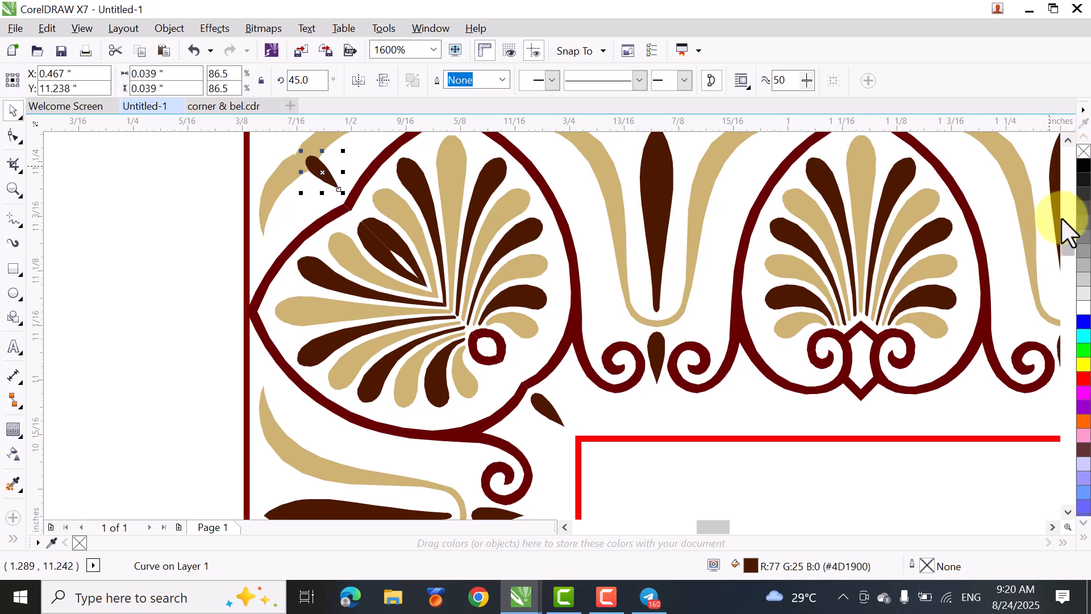
pyautogui.scroll(5, 1065, 247)
pyautogui.scroll(-3, 1062, 240)
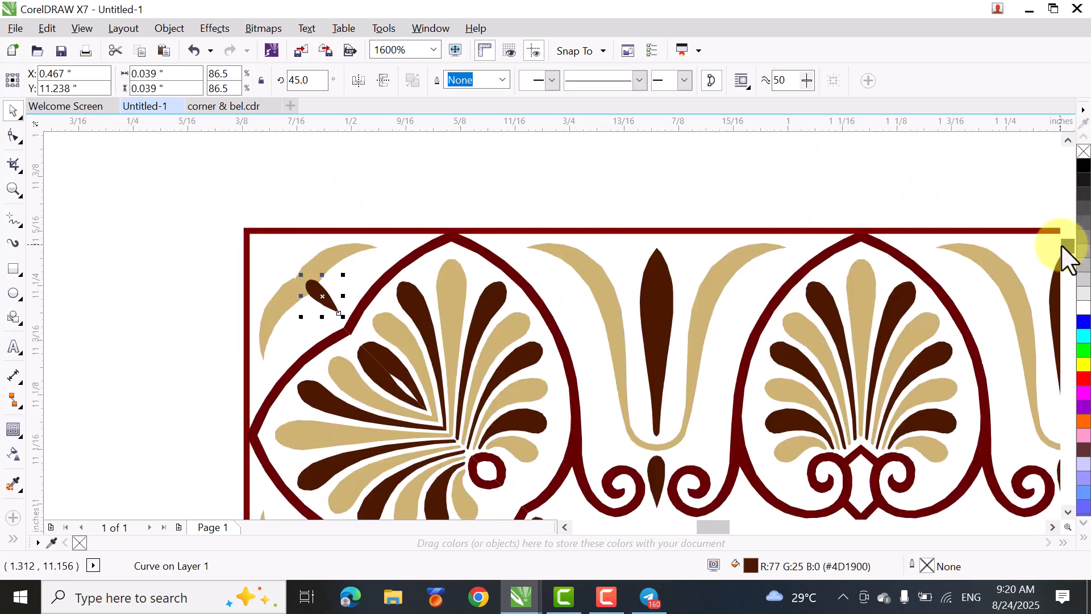
pyautogui.click(382, 80)
pyautogui.click(359, 80)
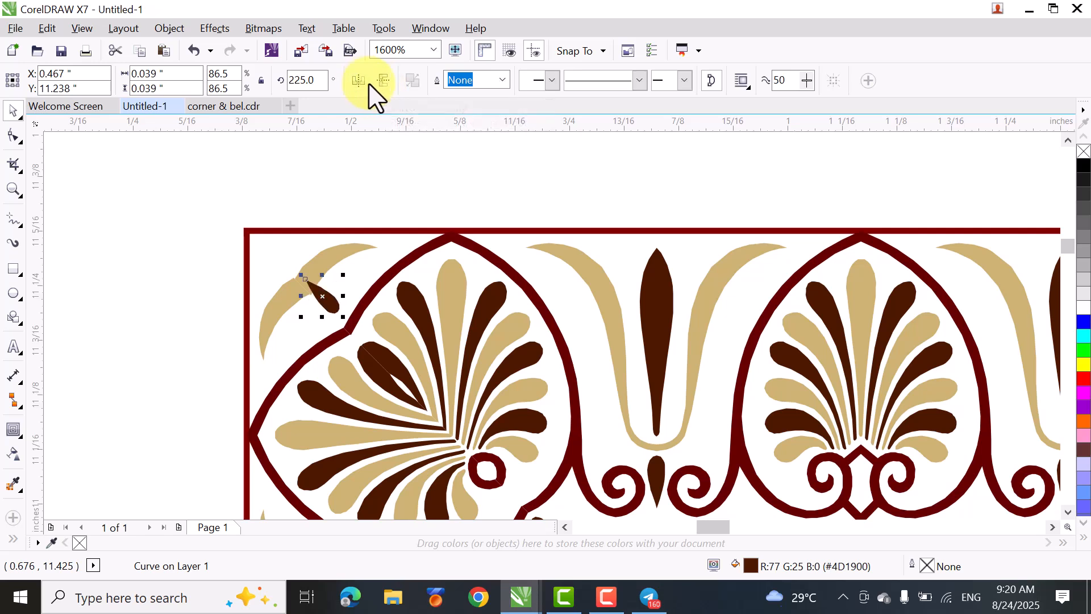
# - Move the mirrored teardrop into the outer corner above the beige curve and shrink it to about 0.03 in
pyautogui.moveTo(329, 302); pyautogui.dragTo(287, 266)
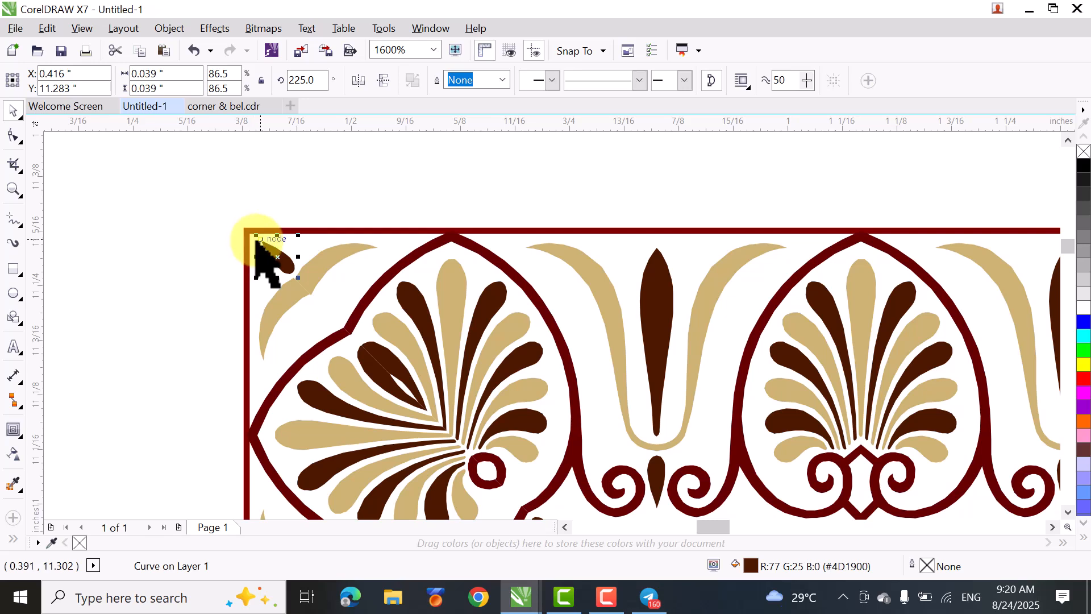
pyautogui.moveTo(241, 223); pyautogui.dragTo(248, 233)
pyautogui.click(169, 295)
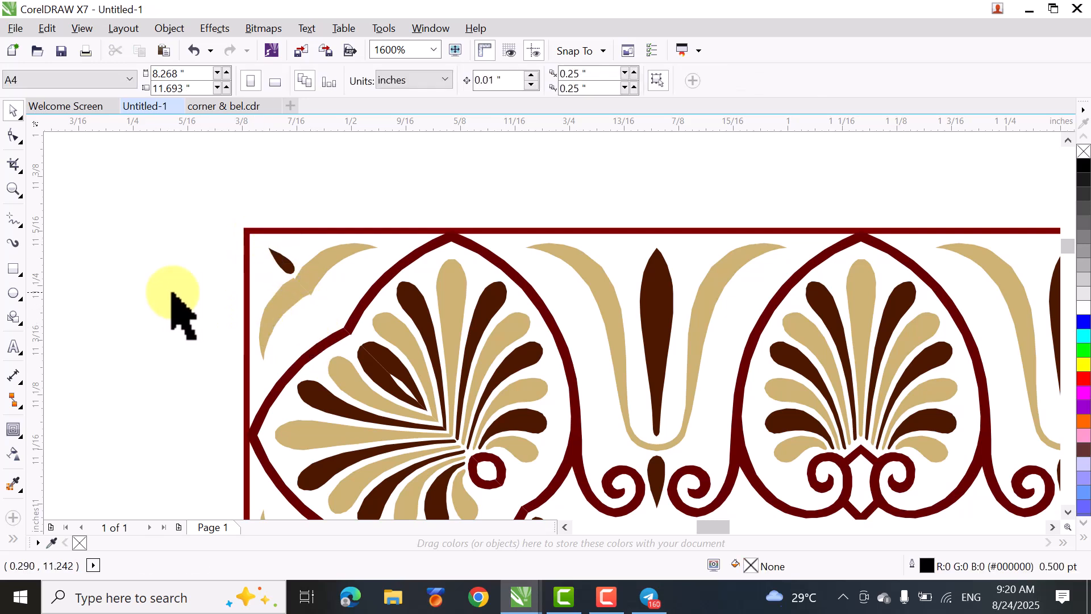
# - Nudge the outer corner teardrop slightly left so it sits centred between the rectangle's corner and the beige curve
pyautogui.click(284, 259)
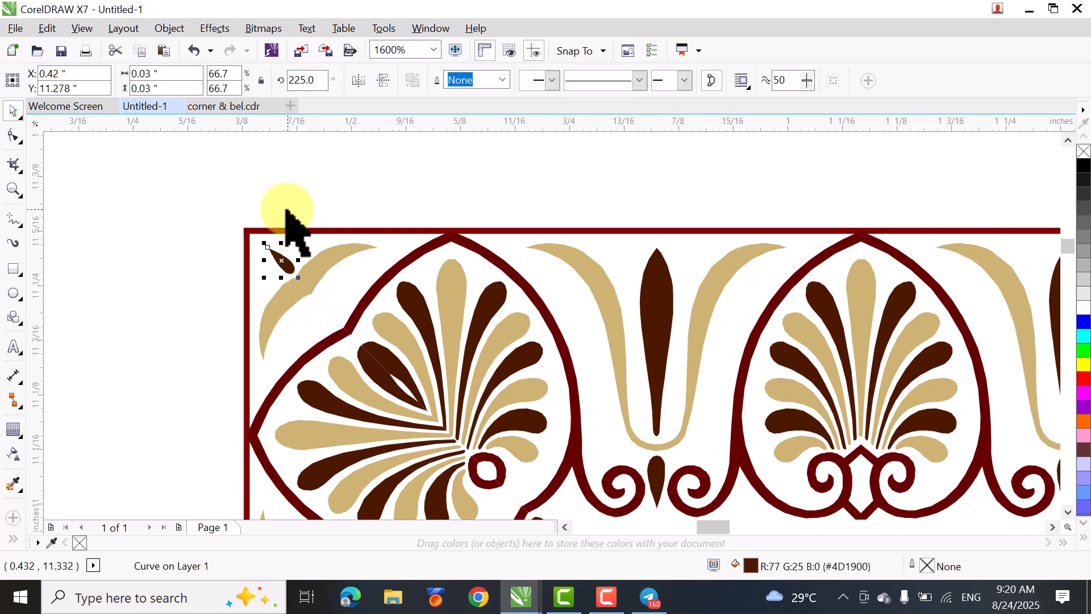
pyautogui.scroll(1, 280, 214)
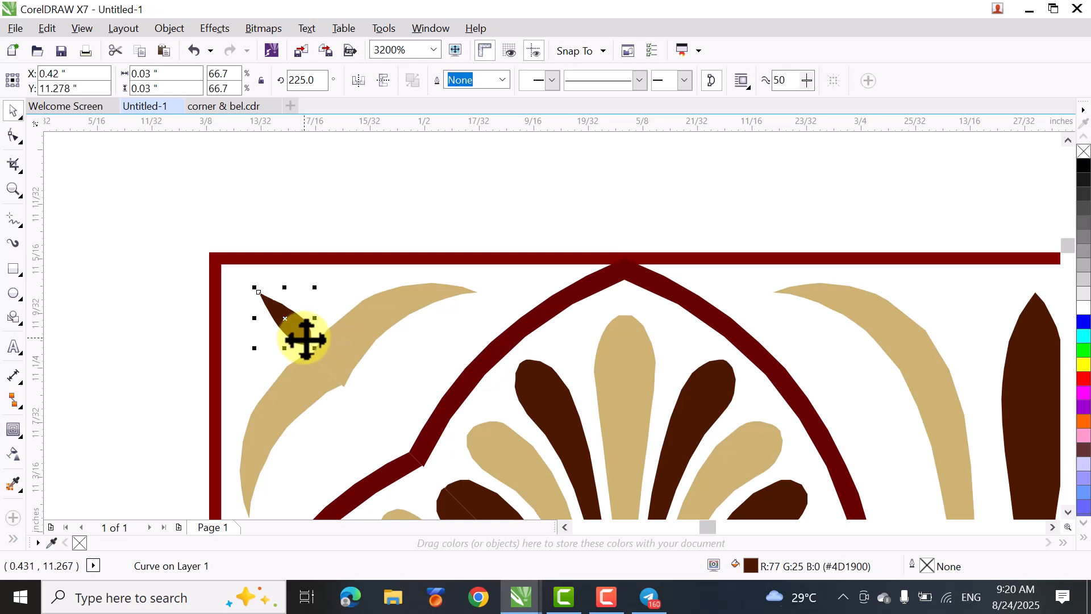
pyautogui.press('Down')
pyautogui.press('Up')
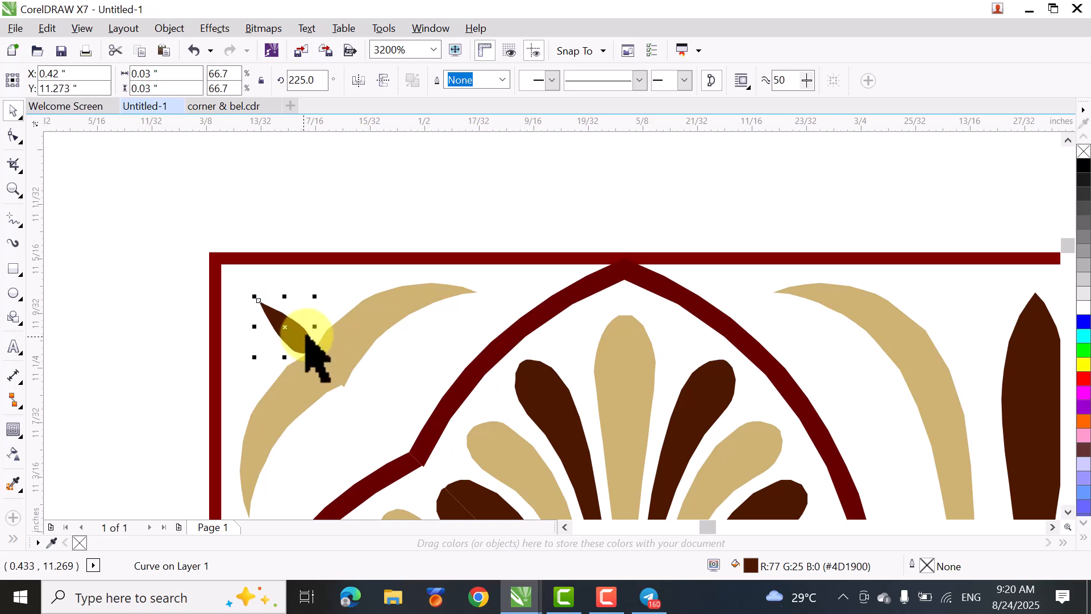
pyautogui.press('Up')
pyautogui.press('Left')
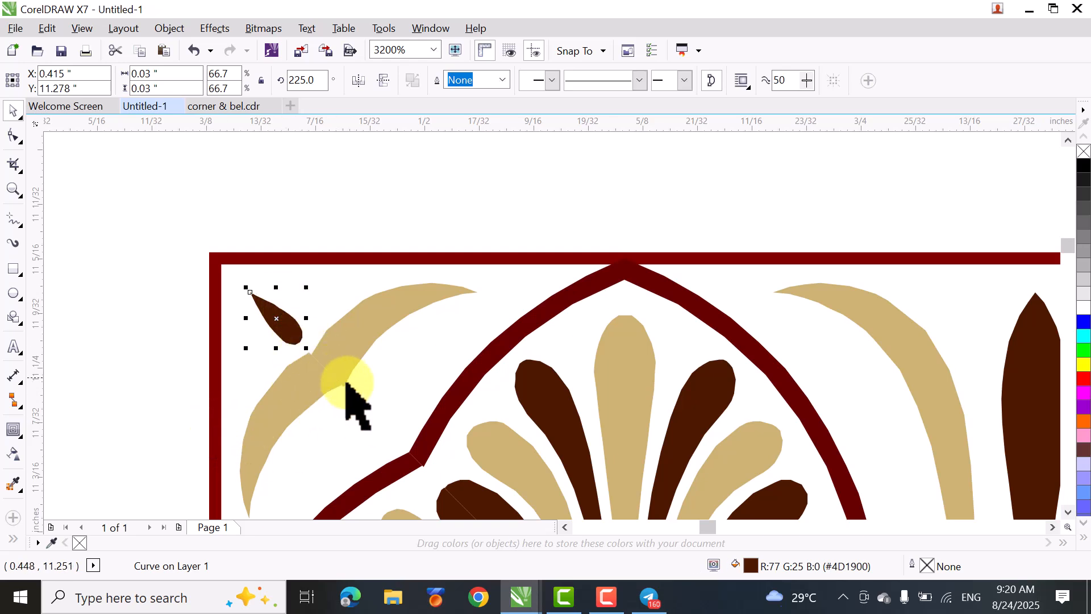
pyautogui.click(57, 330)
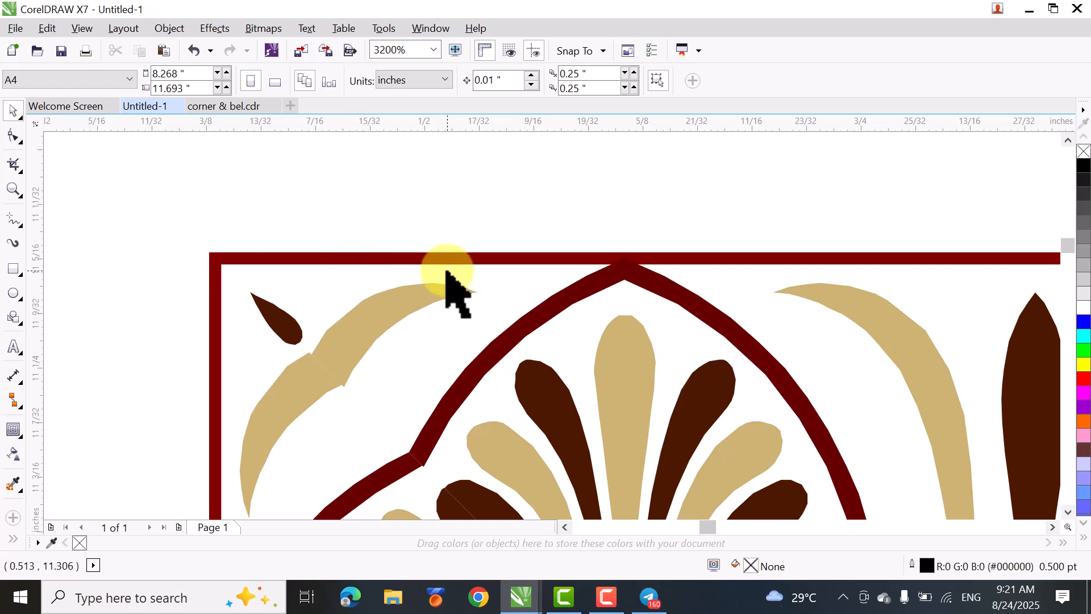
pyautogui.hotkey('shift', 'F4')
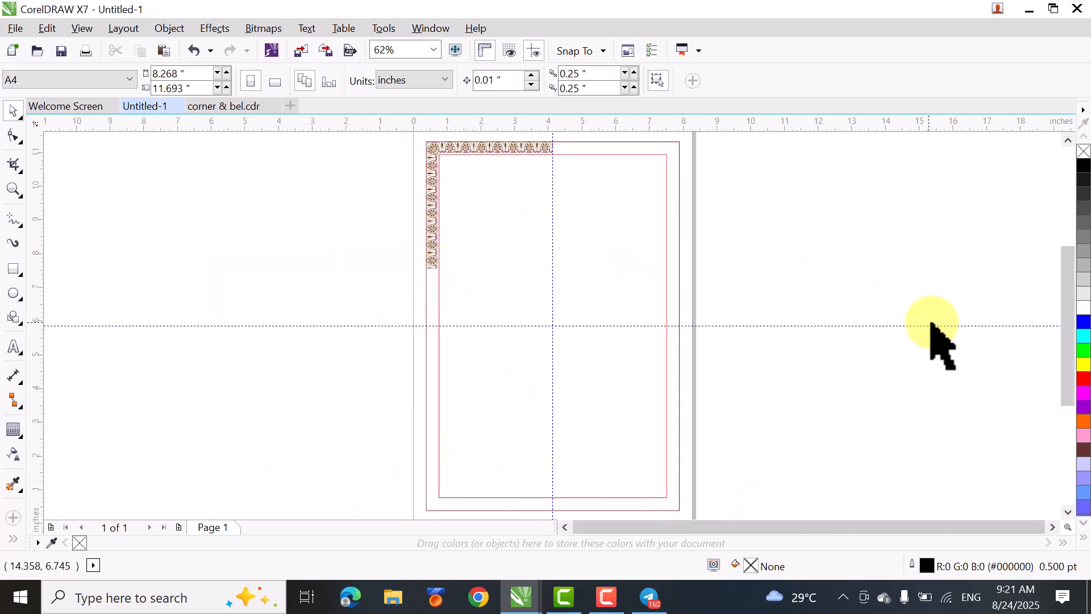
# - Group the top palmette row together with the corner pieces and teardrops
pyautogui.moveTo(1063, 294); pyautogui.dragTo(1061, 262)
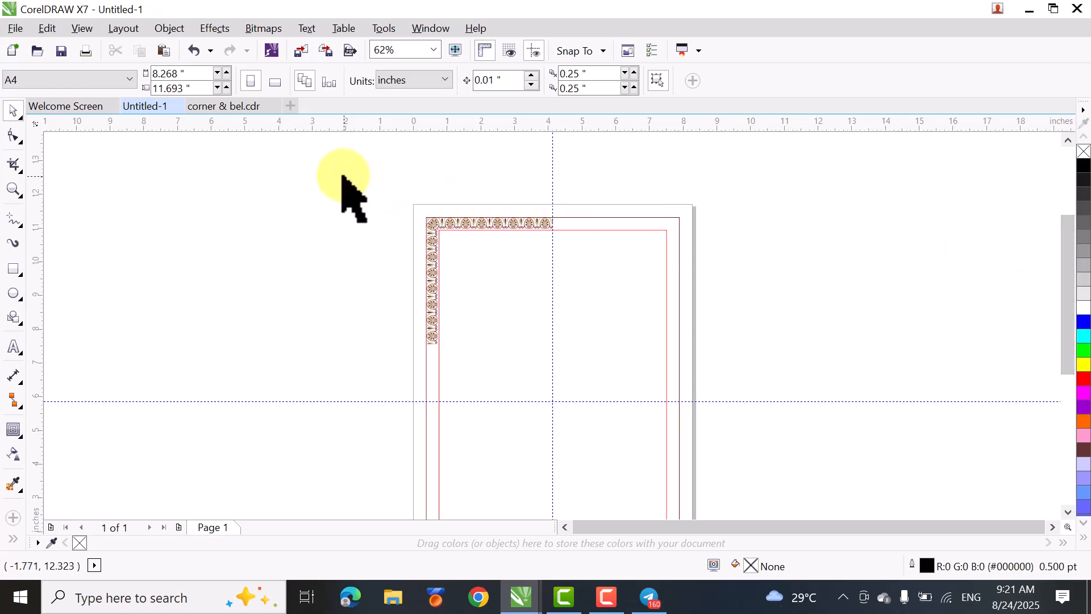
pyautogui.moveTo(340, 169); pyautogui.dragTo(619, 263)
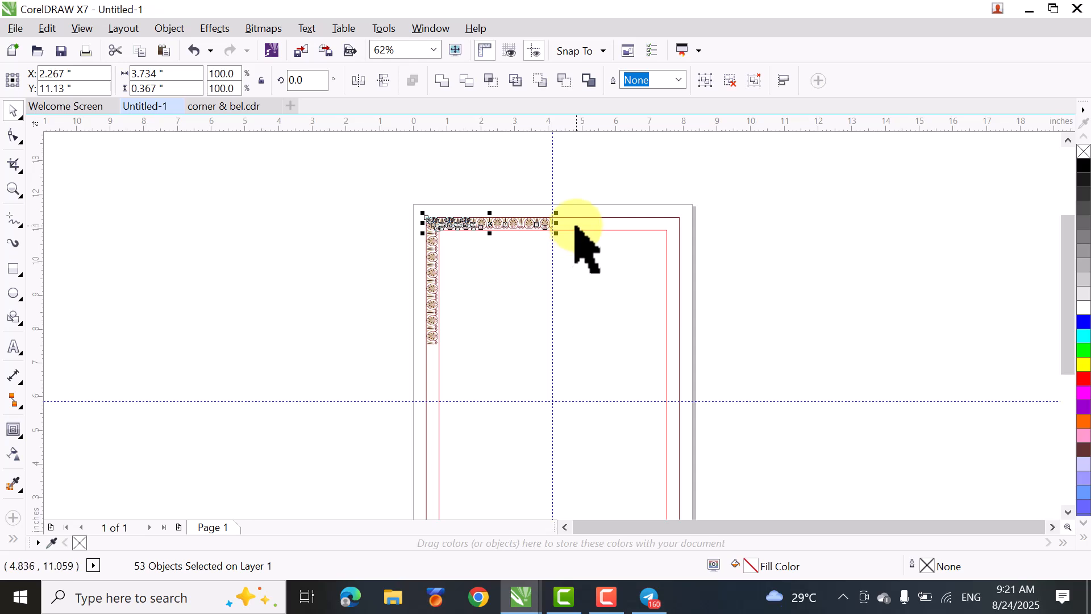
pyautogui.hotkey('ctrl', 'g')
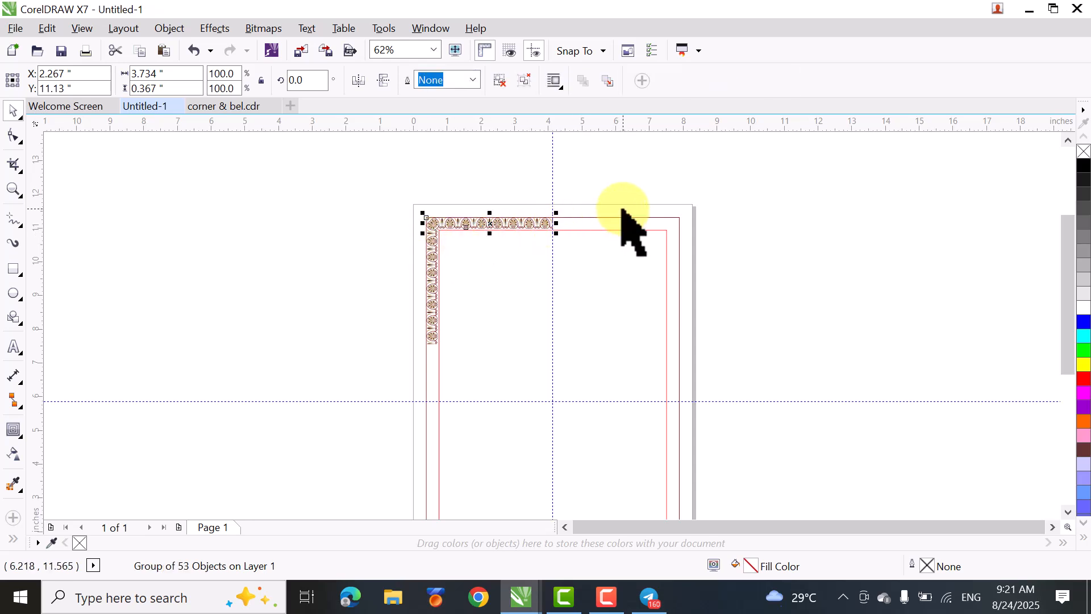
pyautogui.click(293, 278)
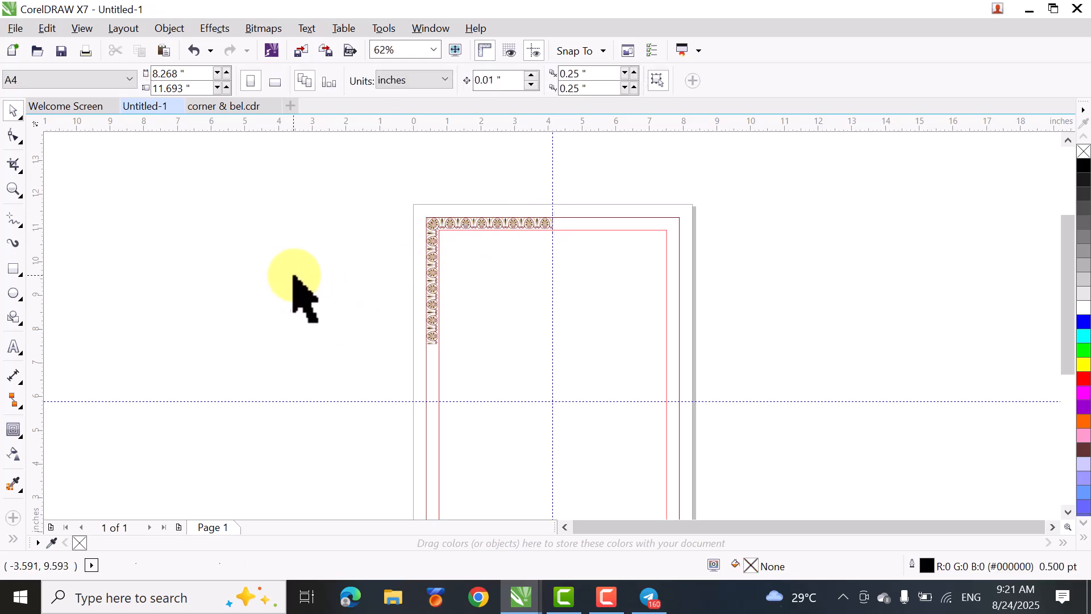
# - Create a vertically mirrored copy of the left palmette column directly below the original, joined at its lower end
pyautogui.click(430, 316)
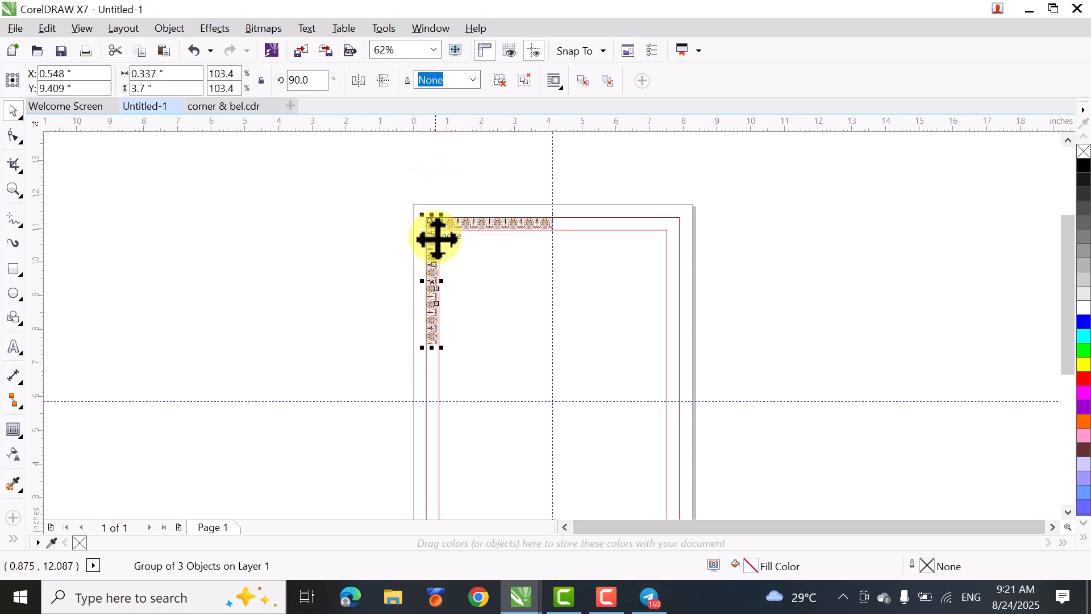
pyautogui.scroll(2, 430, 212)
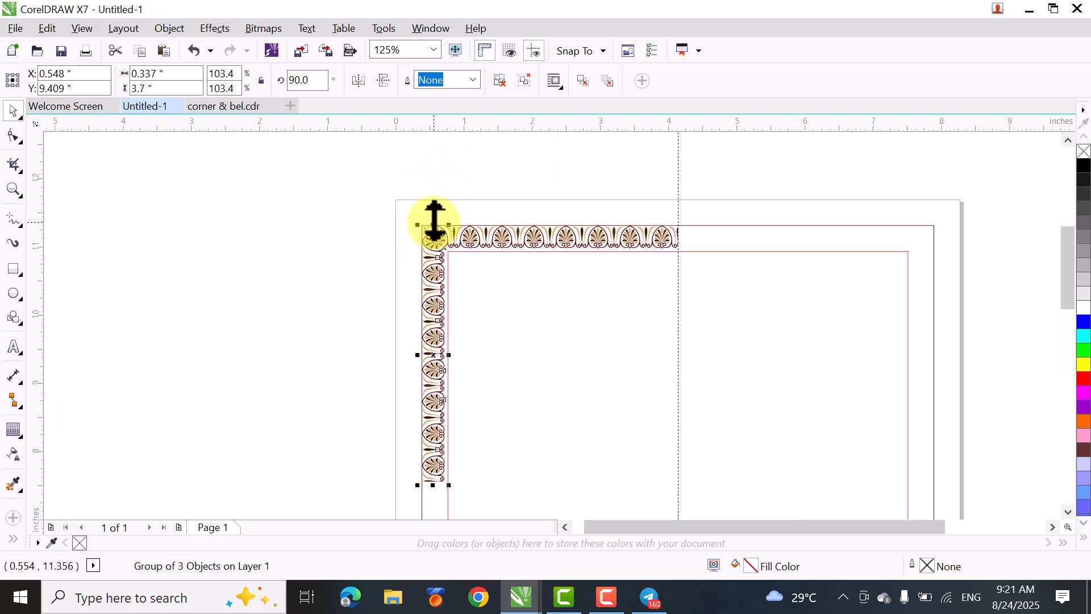
pyautogui.moveTo(434, 220); pyautogui.dragTo(435, 241)
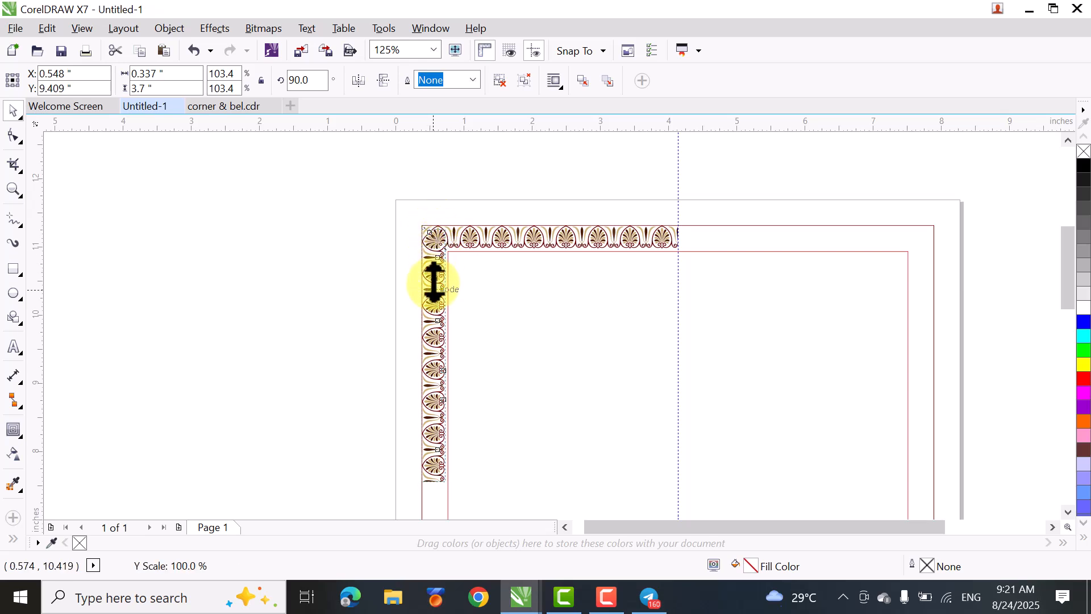
pyautogui.moveTo(432, 319); pyautogui.dragTo(437, 498)
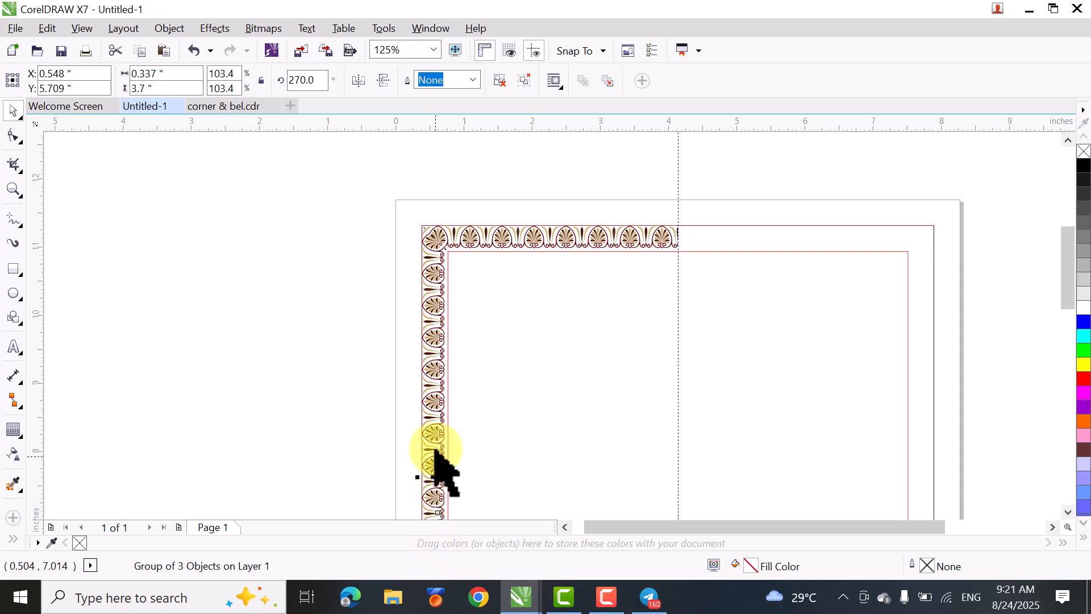
# - Draw a rectangle about 0.63 by 0.27 in across the left column, starting at the middle of the palmette at the horizontal centre guideline
pyautogui.scroll(2, 698, 223)
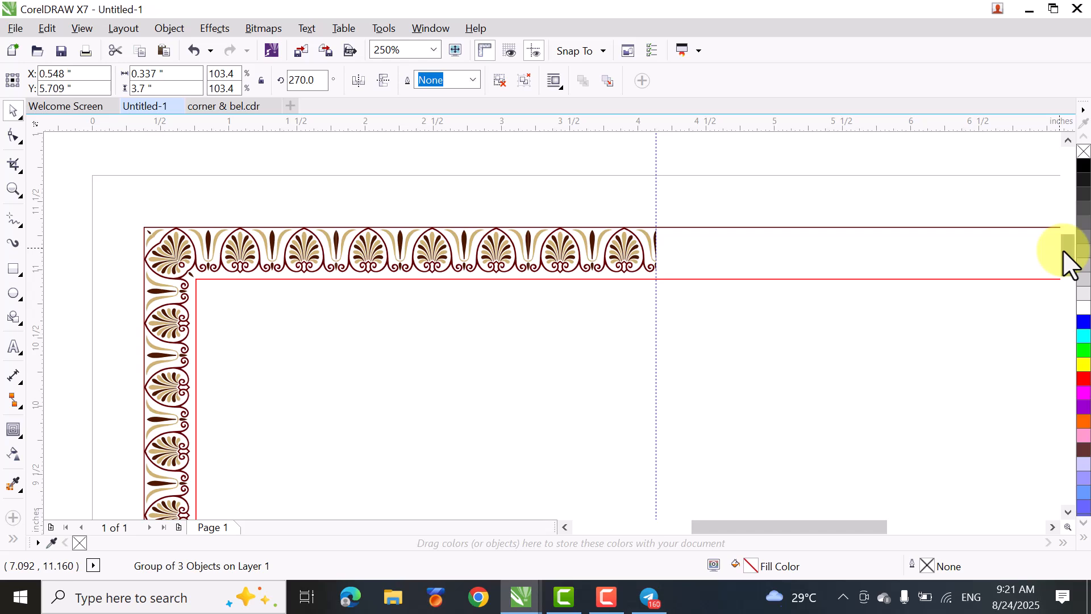
pyautogui.moveTo(1062, 250); pyautogui.dragTo(1066, 323)
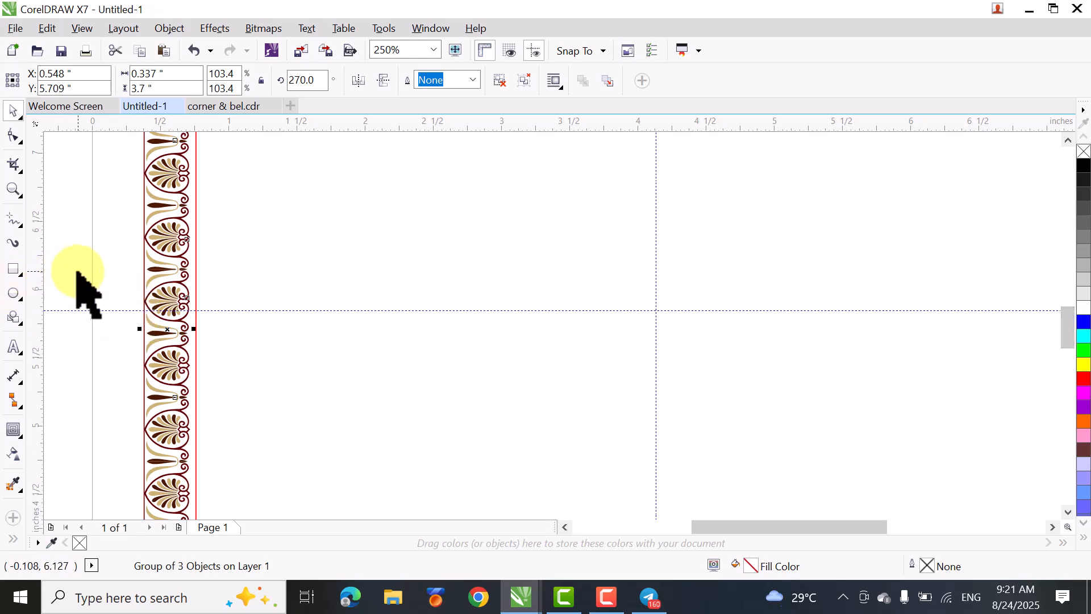
pyautogui.press('z')
pyautogui.moveTo(73, 248); pyautogui.dragTo(329, 449)
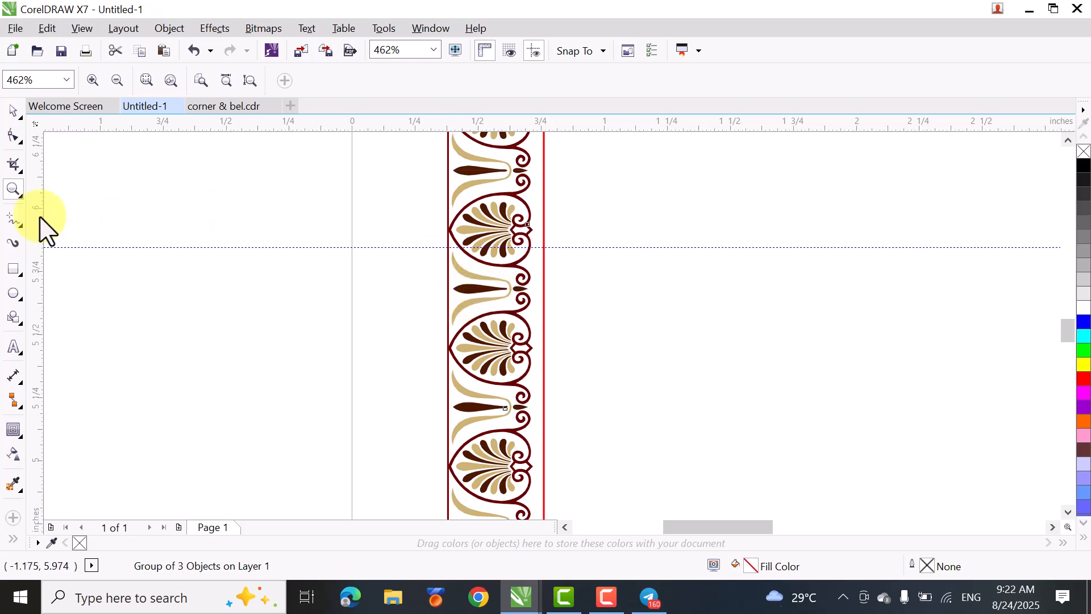
pyautogui.click(14, 269)
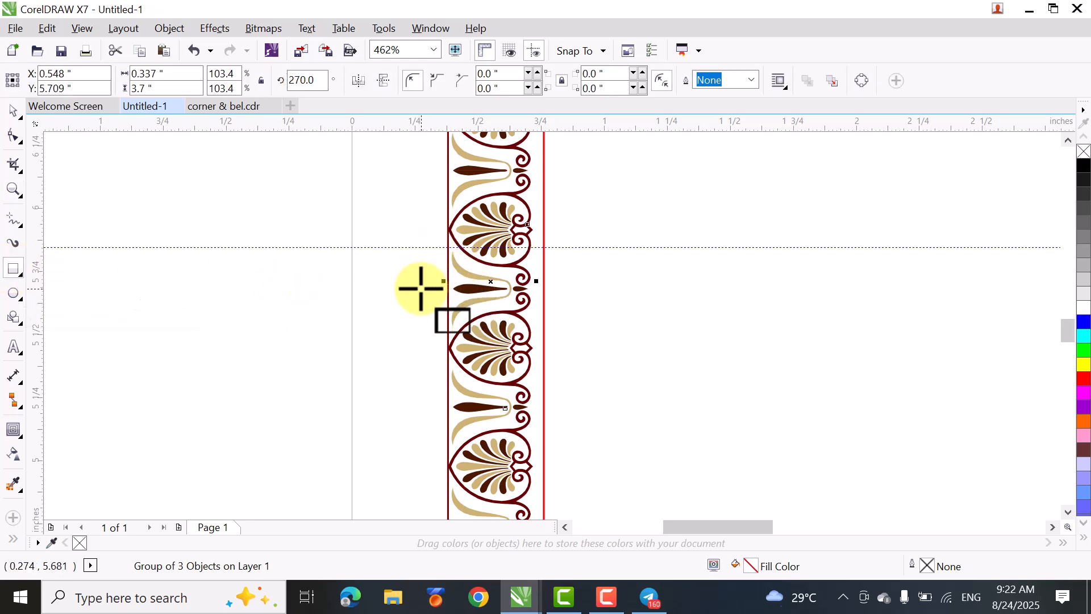
pyautogui.moveTo(420, 287); pyautogui.dragTo(560, 312)
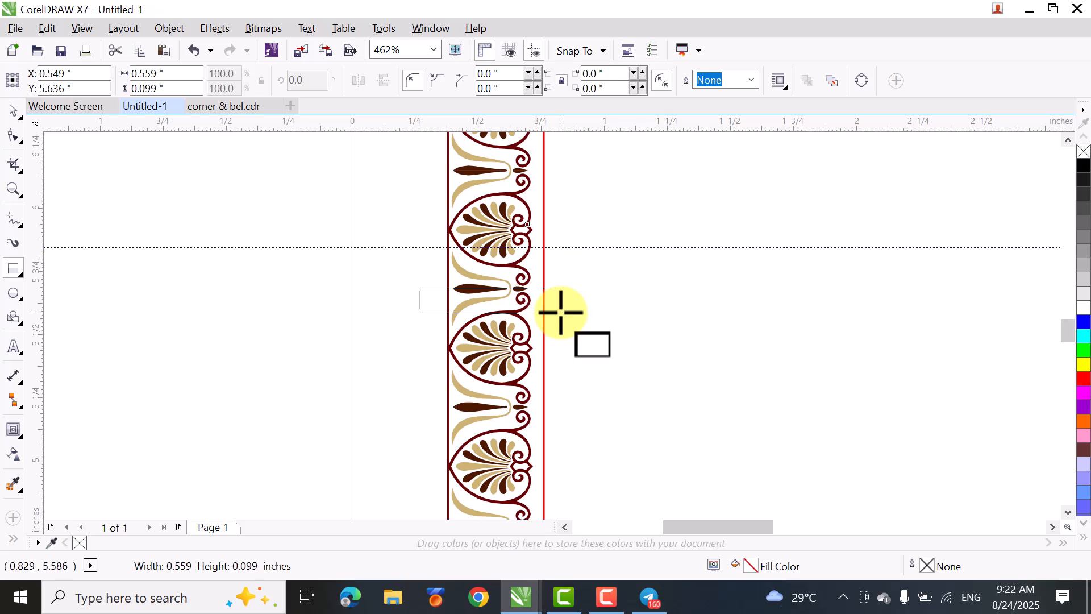
pyautogui.moveTo(560, 312); pyautogui.dragTo(560, 312)
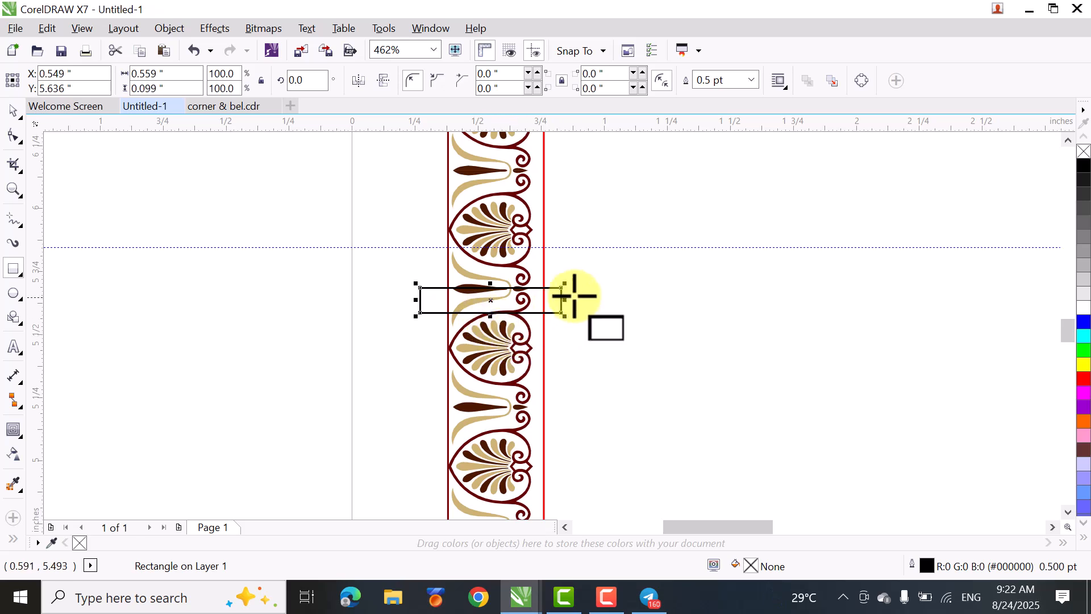
pyautogui.press('Delete')
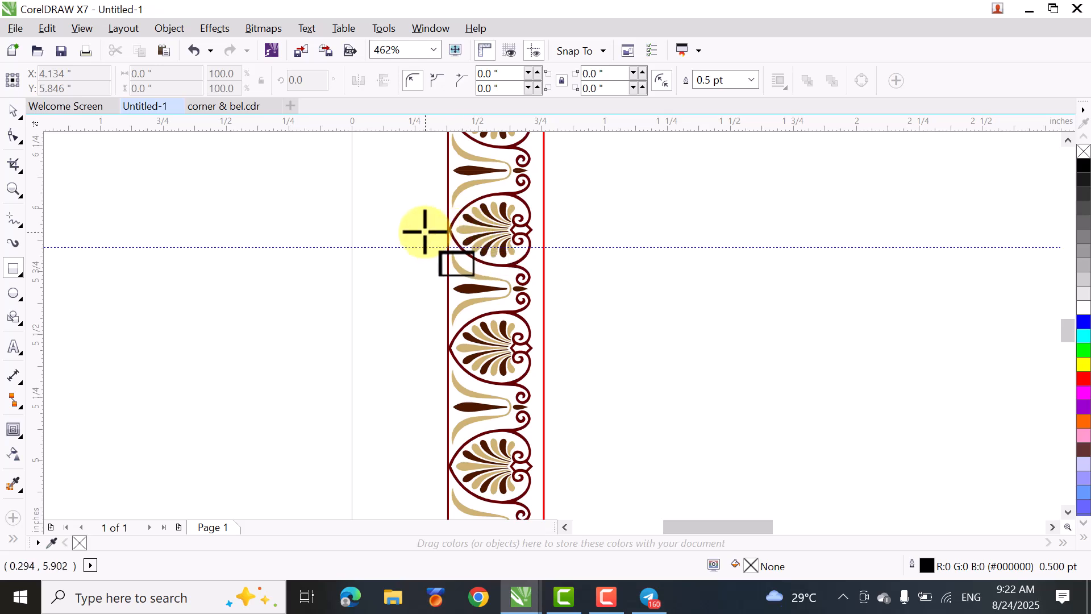
pyautogui.moveTo(414, 229); pyautogui.dragTo(573, 296)
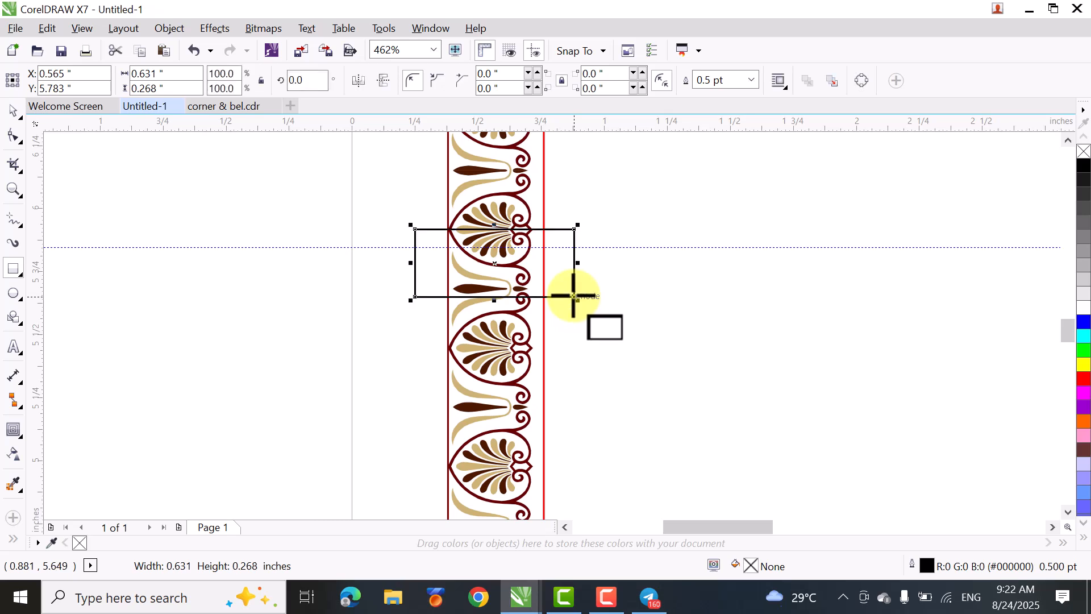
pyautogui.scroll(2, 469, 188)
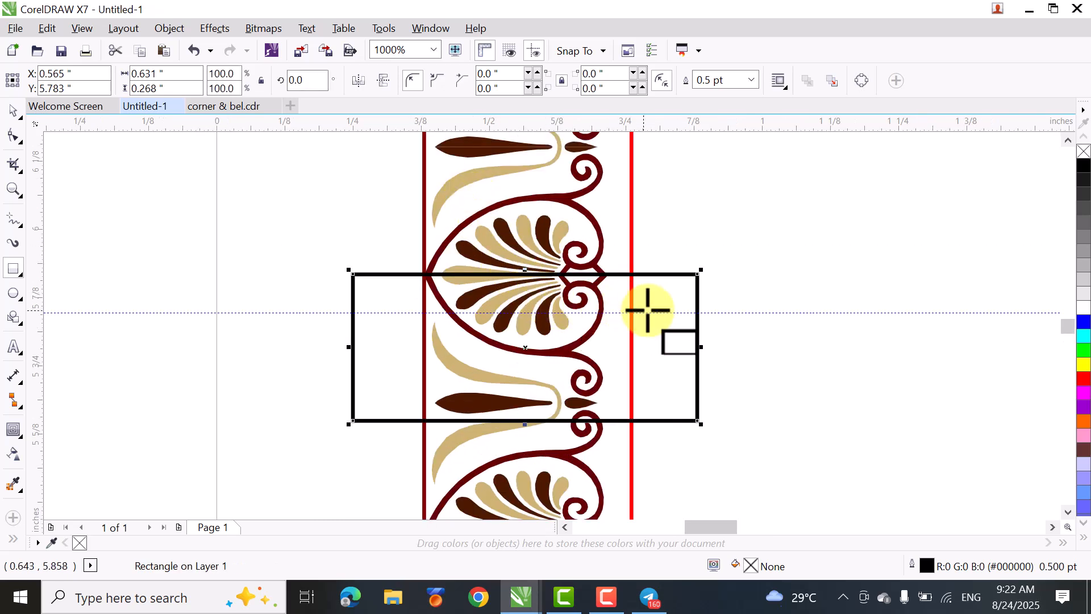
# - Set the rectangle's outline width to Hairline
pyautogui.doubleClick(918, 568)
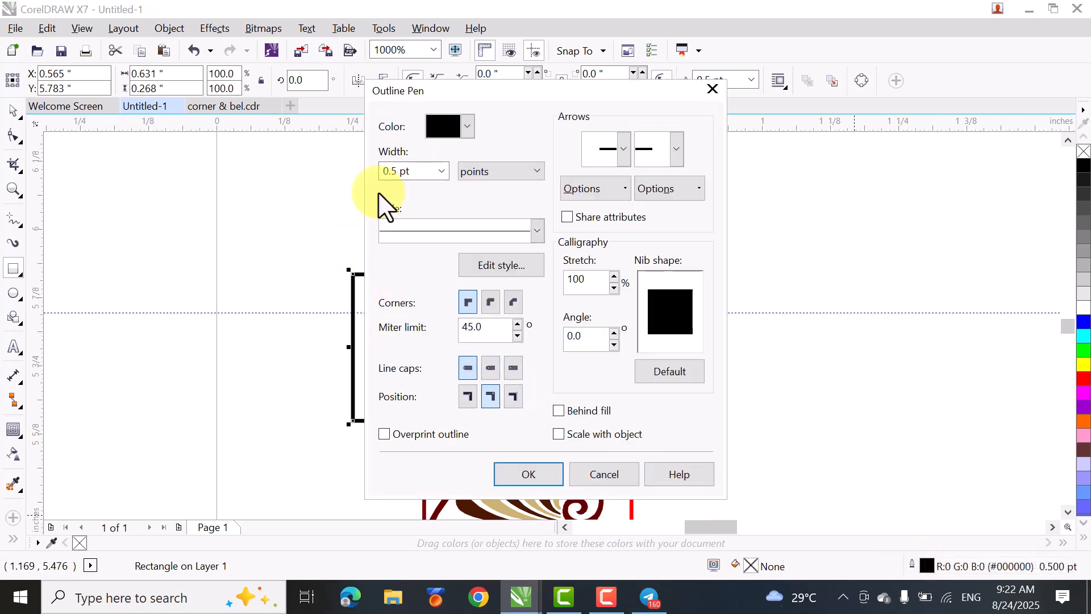
pyautogui.click(442, 171)
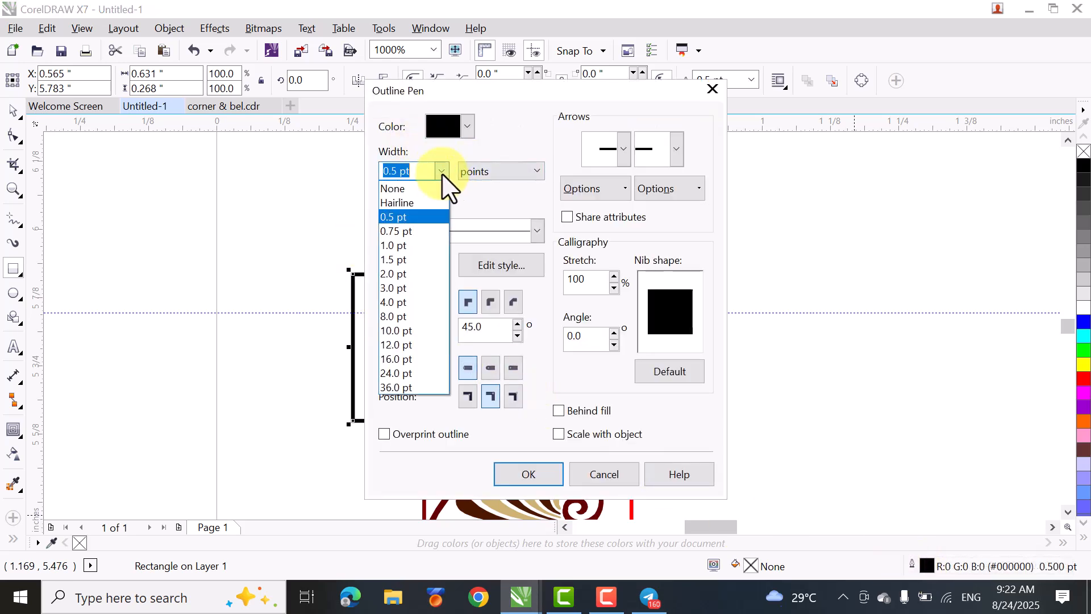
pyautogui.click(408, 200)
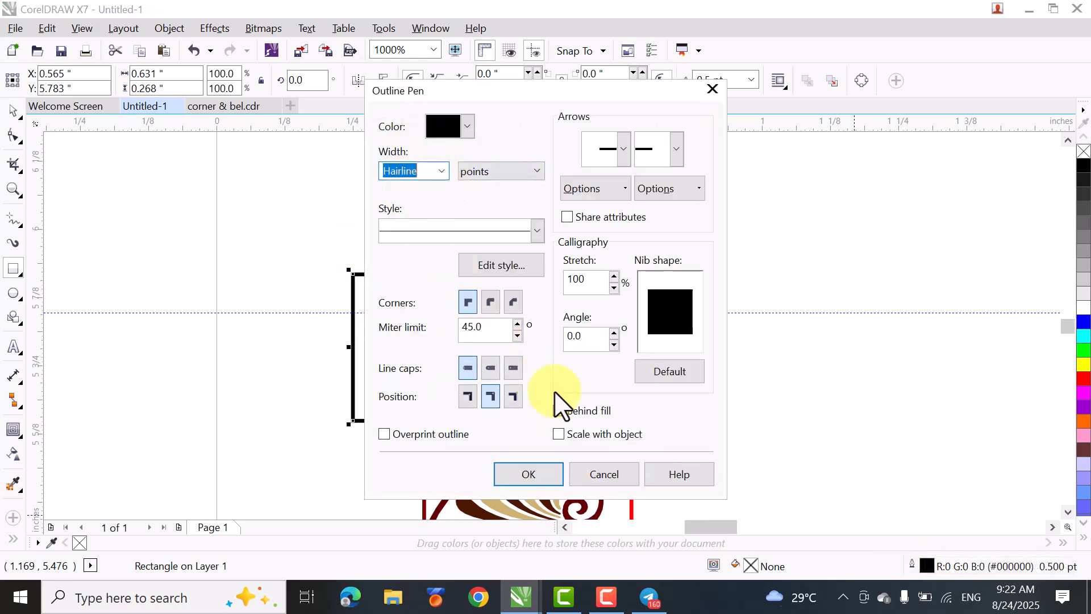
pyautogui.click(528, 473)
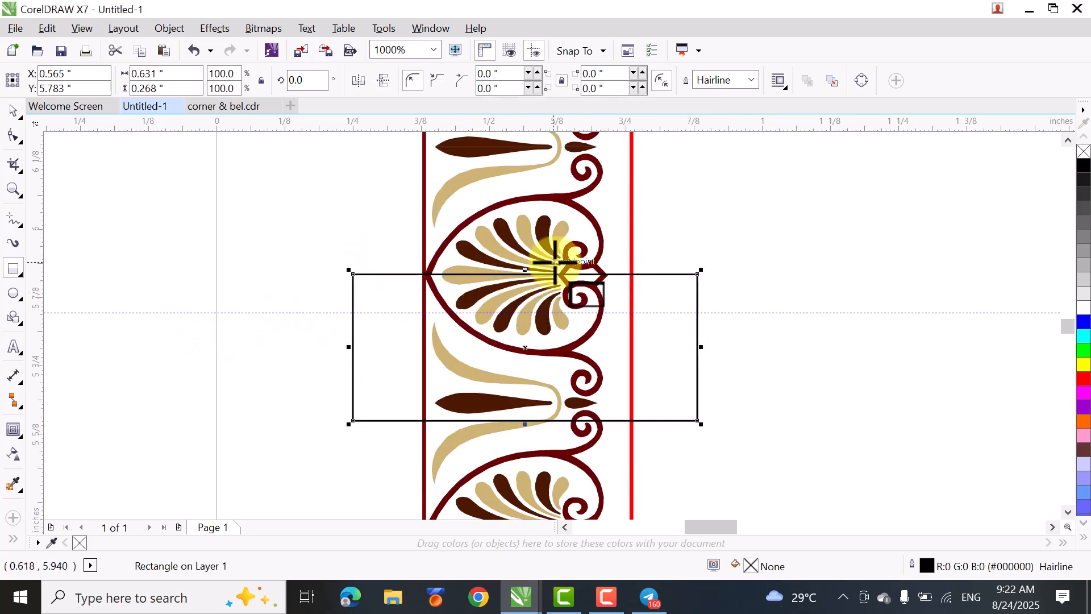
pyautogui.click(752, 80)
pyautogui.click(687, 212)
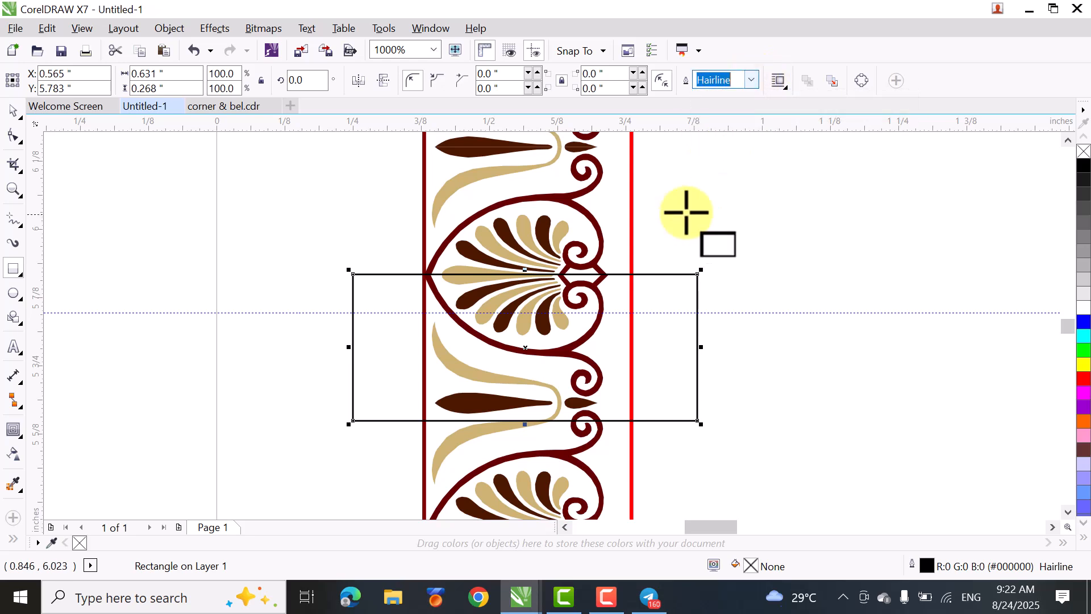
pyautogui.click(753, 83)
pyautogui.click(717, 210)
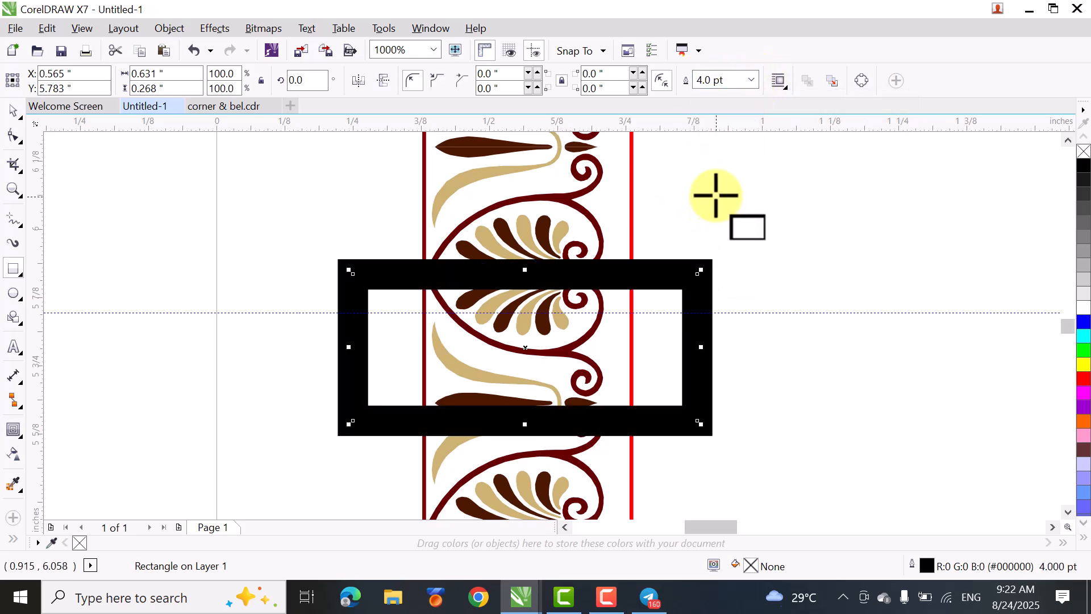
pyautogui.click(735, 111)
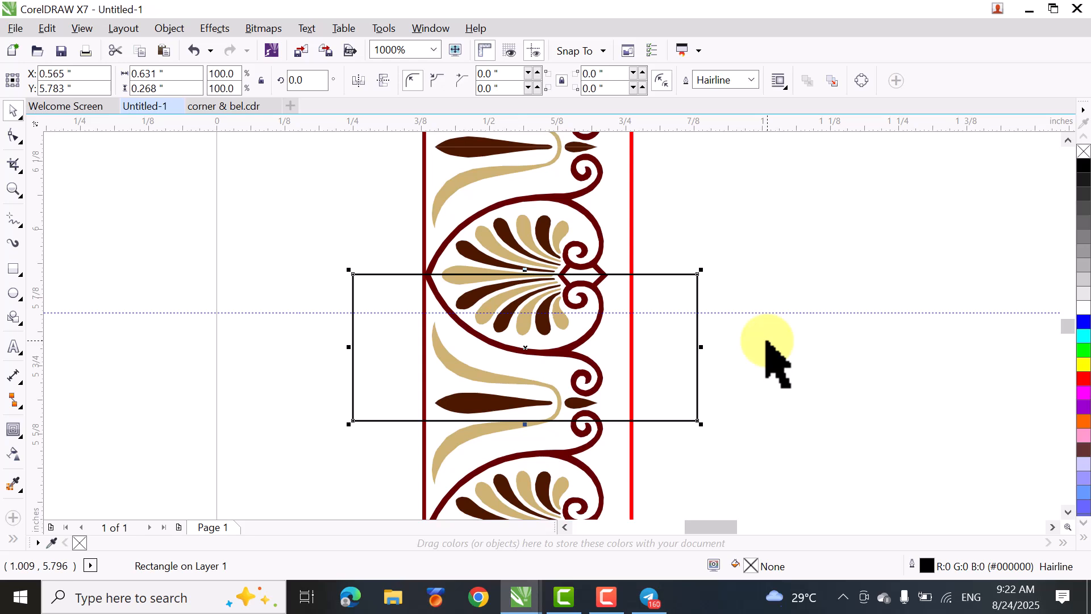
pyautogui.press('Down')
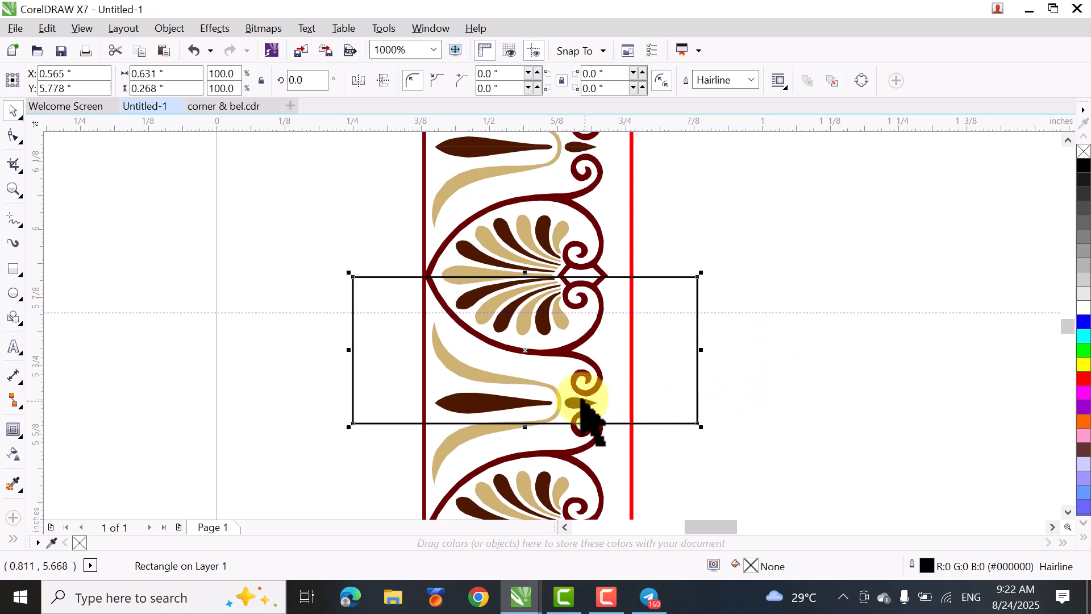
pyautogui.scroll(2, 424, 295)
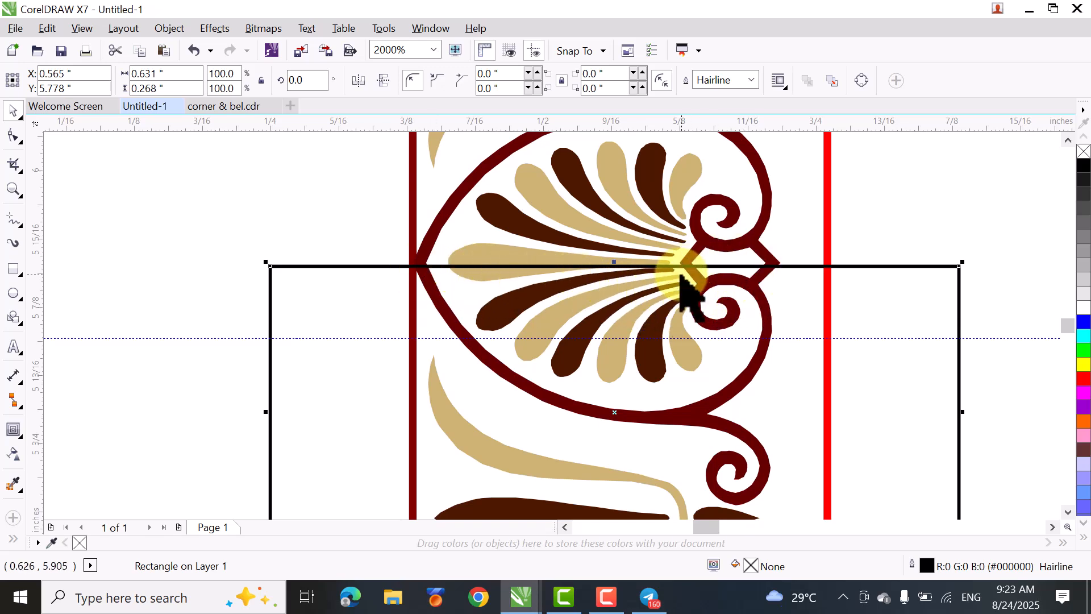
pyautogui.press('Up')
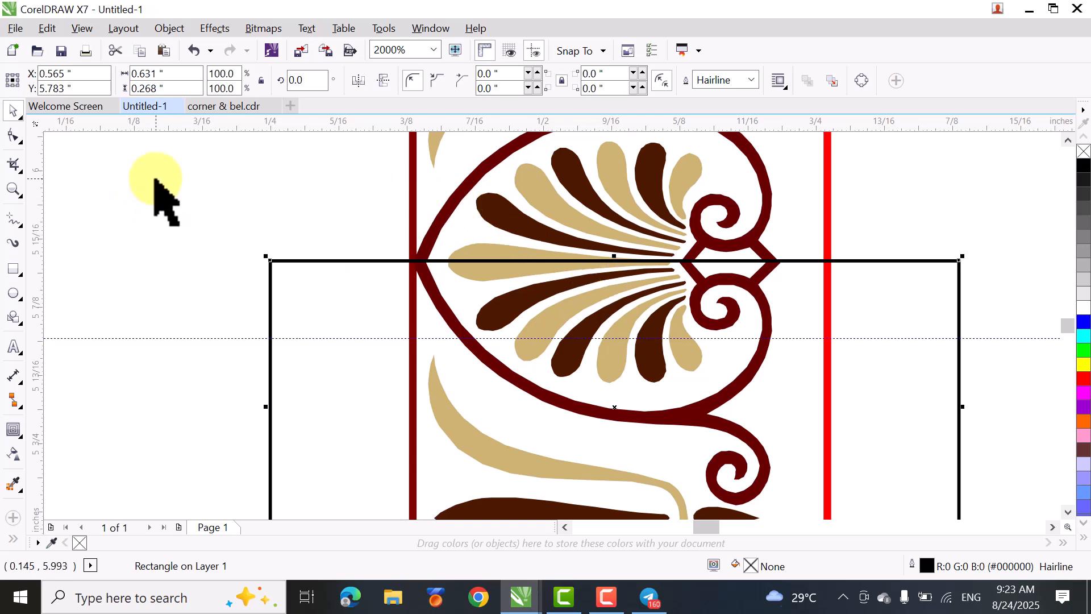
pyautogui.scroll(-1, 190, 170)
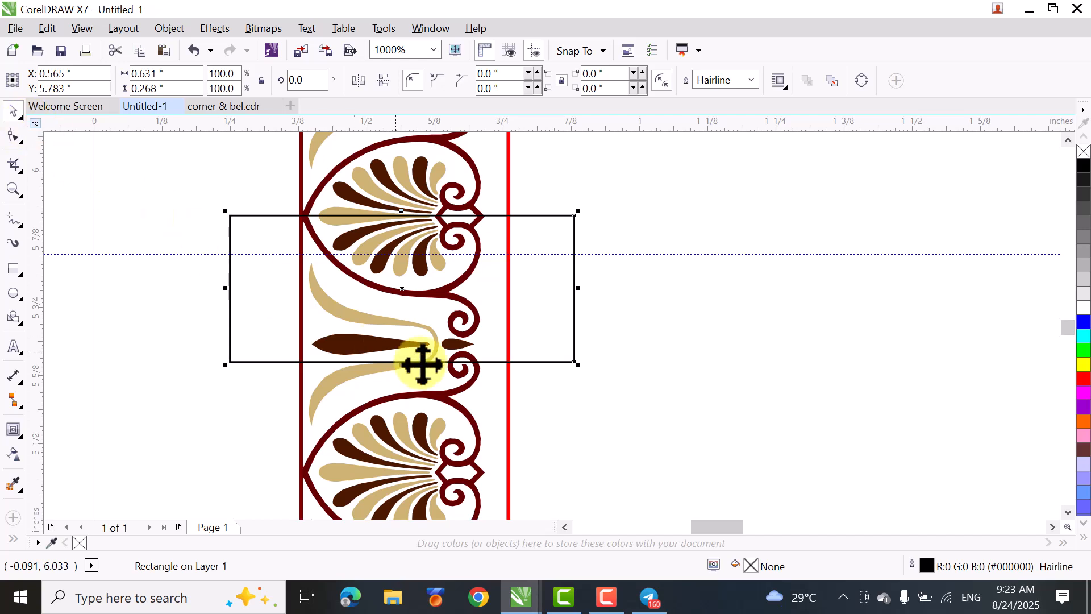
# - Trim the mirrored lower palmette column with the hairline rectangle to cut out the section at the centre guideline
pyautogui.keyDown('shift'); pyautogui.click(373, 447); pyautogui.keyUp('shift')
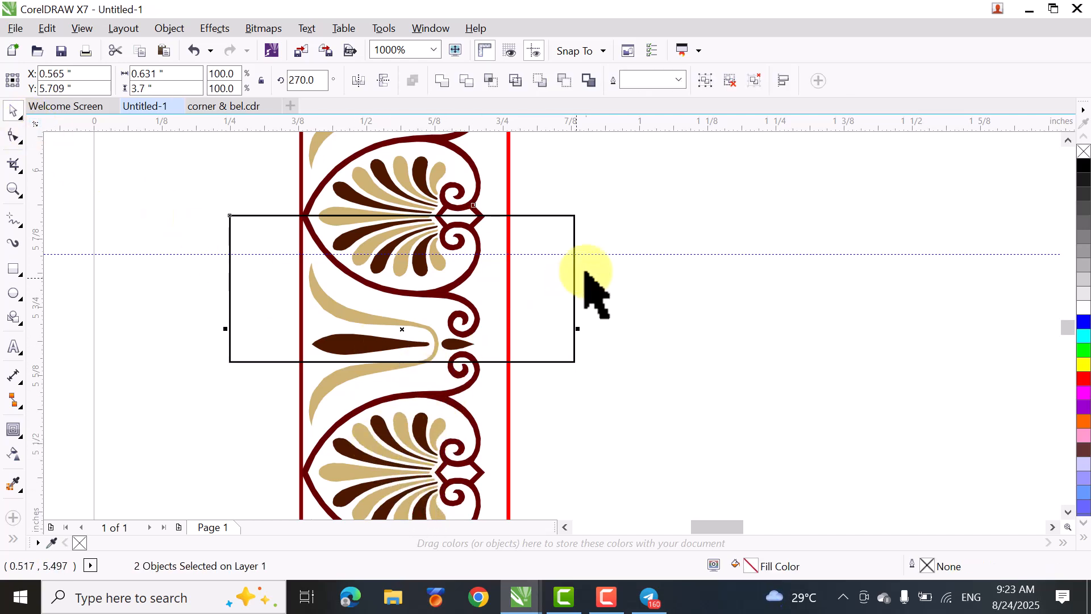
pyautogui.hotkey('shift', 'F4')
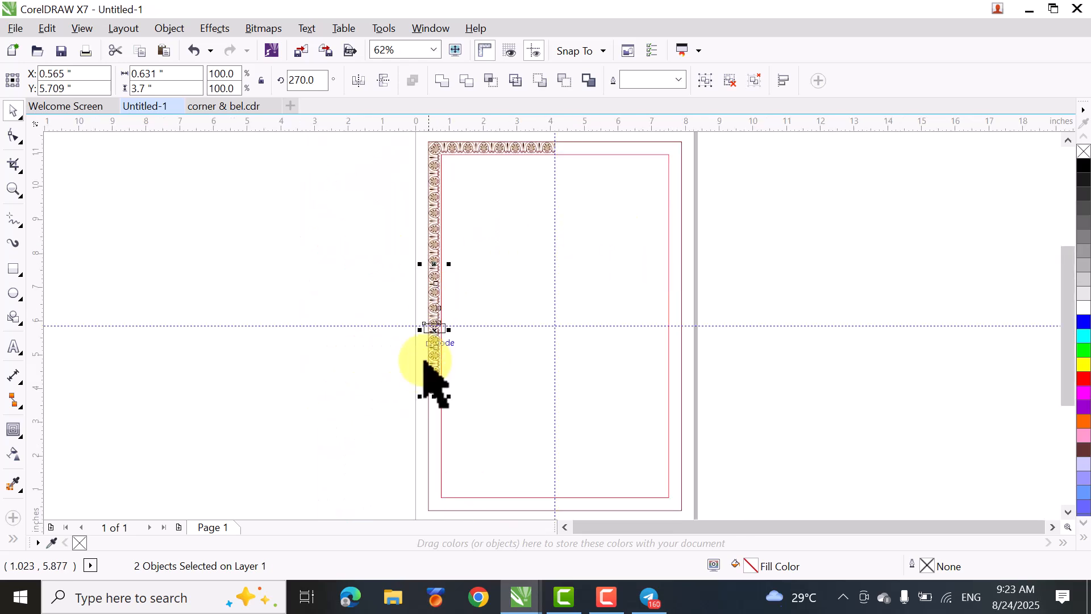
pyautogui.click(466, 80)
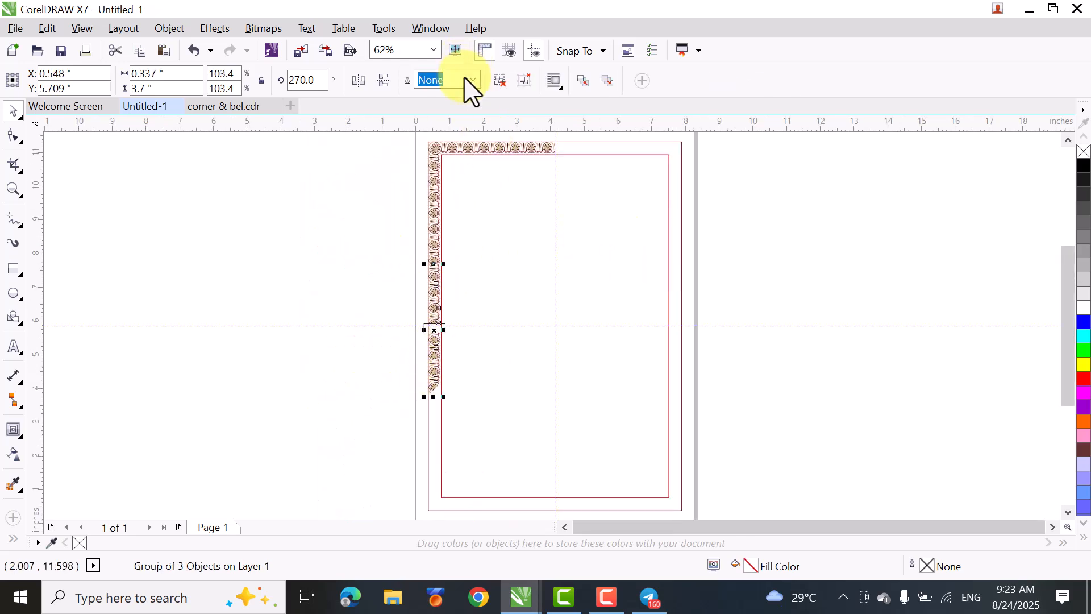
pyautogui.click(339, 364)
# - Delete the cutting rectangle and select the trimmed lower palmette column
pyautogui.scroll(2, 452, 351)
pyautogui.scroll(2, 299, 356)
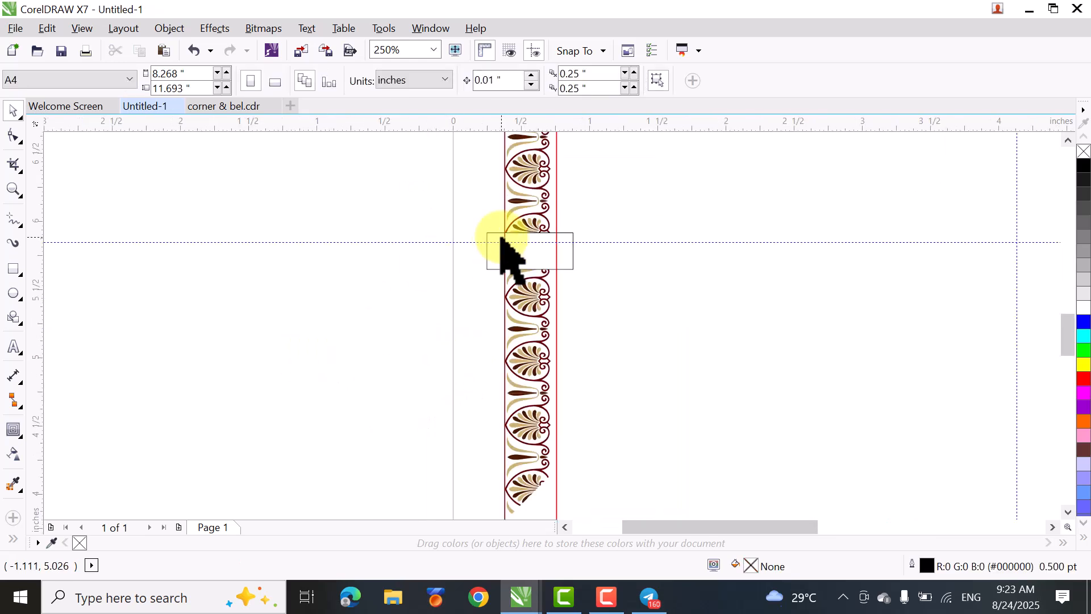
pyautogui.click(512, 268)
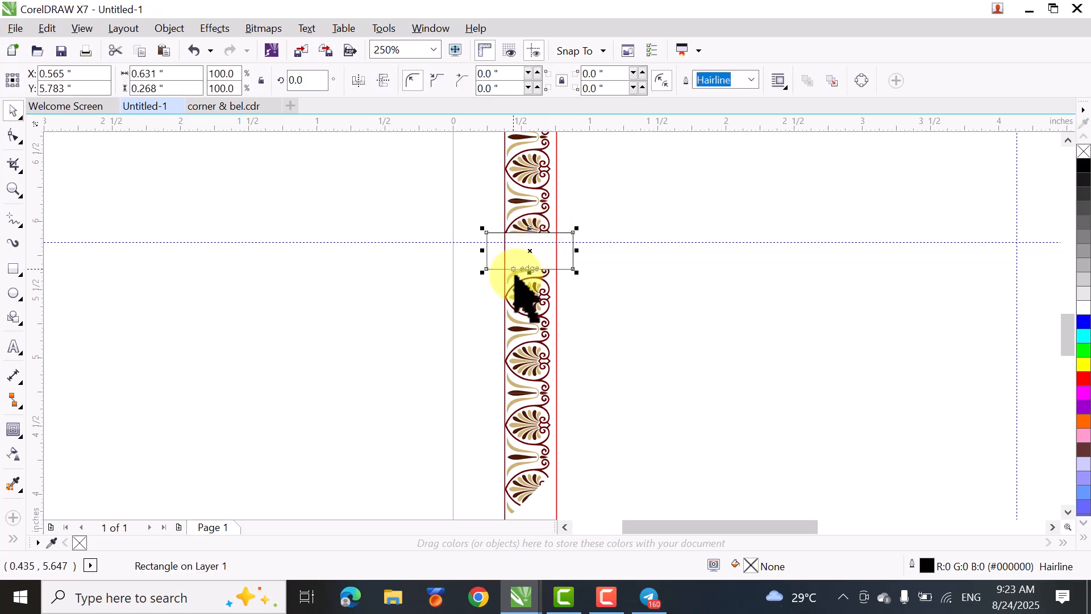
pyautogui.click(585, 307)
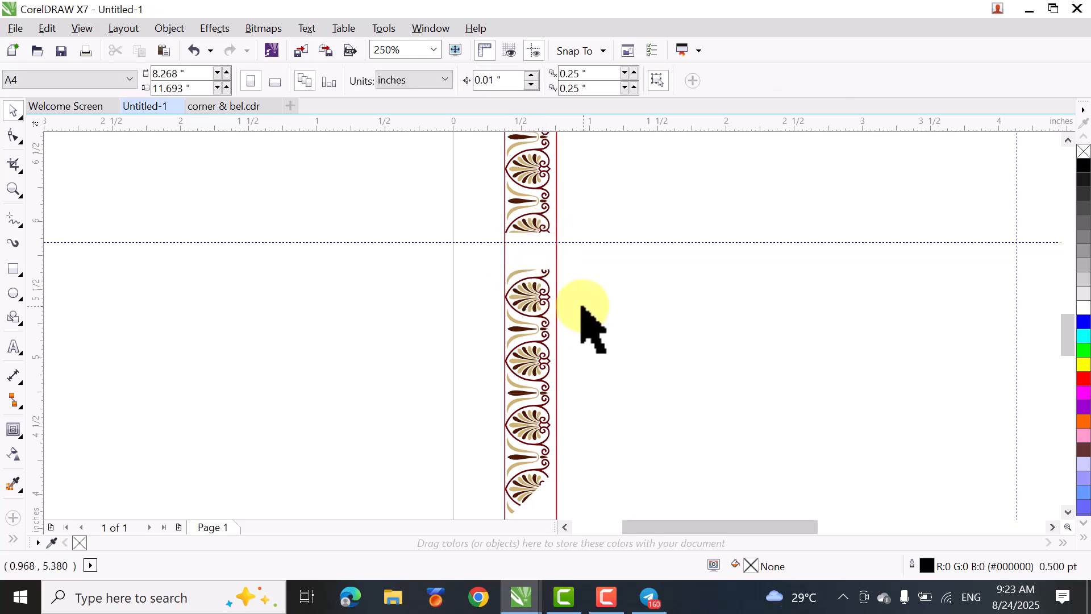
pyautogui.click(525, 316)
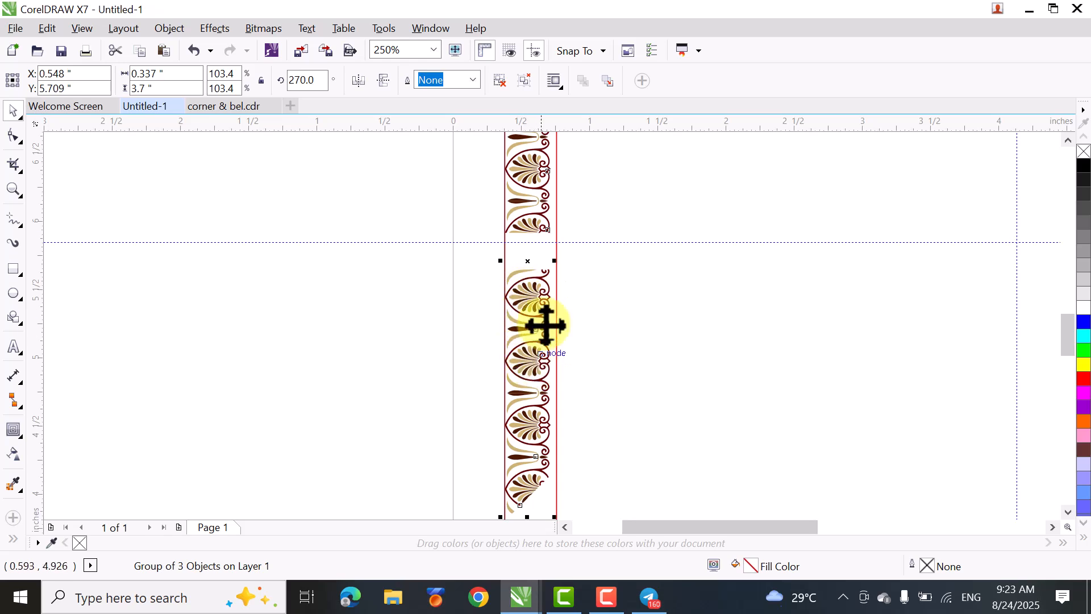
# - Ungroup the trimmed lower palmette column and delete its lowest group of pieces below the centre guideline
pyautogui.hotkey('shift', 'F4')
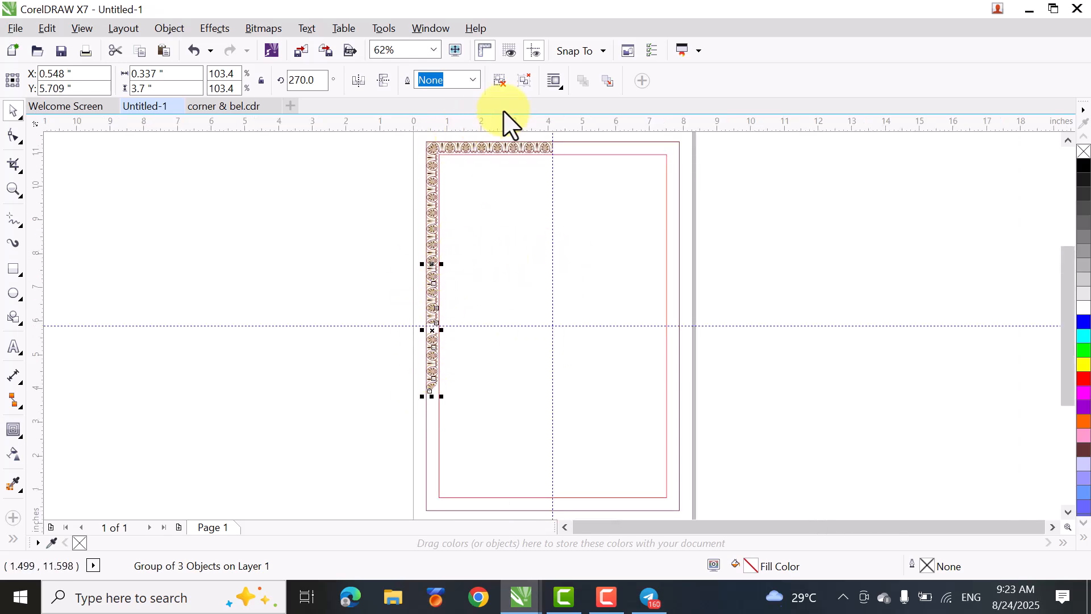
pyautogui.click(500, 81)
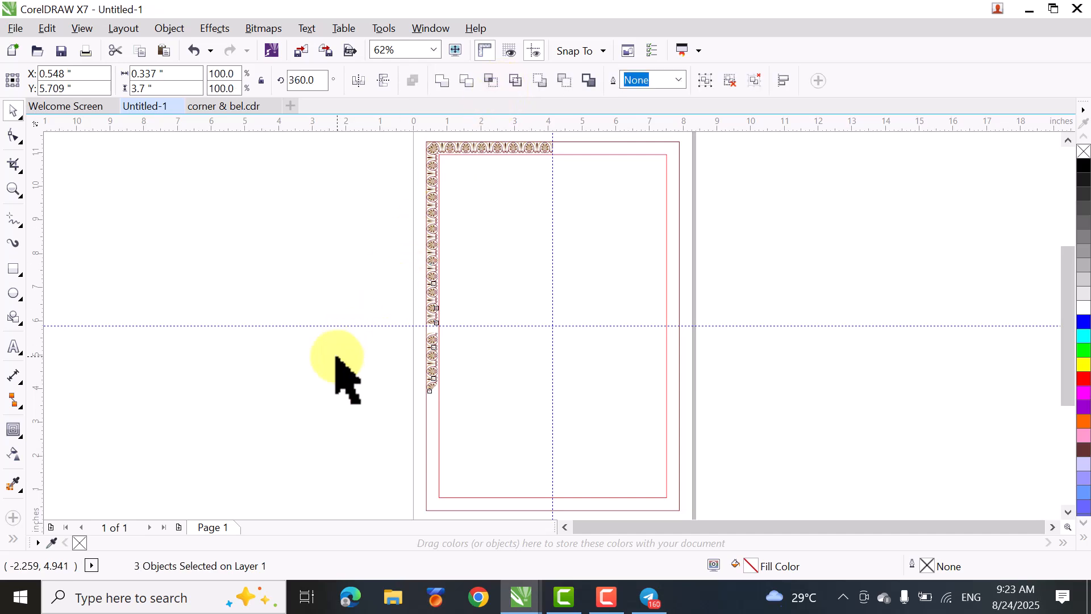
pyautogui.click(350, 415)
pyautogui.moveTo(349, 465); pyautogui.dragTo(485, 325)
pyautogui.click(480, 363)
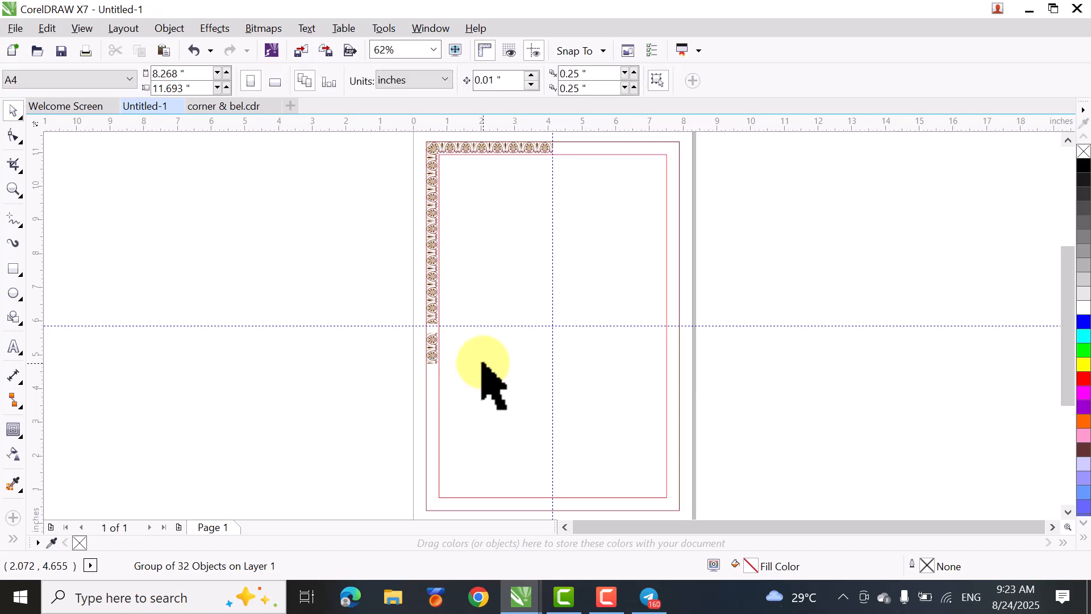
pyautogui.moveTo(380, 388); pyautogui.dragTo(477, 330)
pyautogui.moveTo(476, 326); pyautogui.dragTo(477, 338)
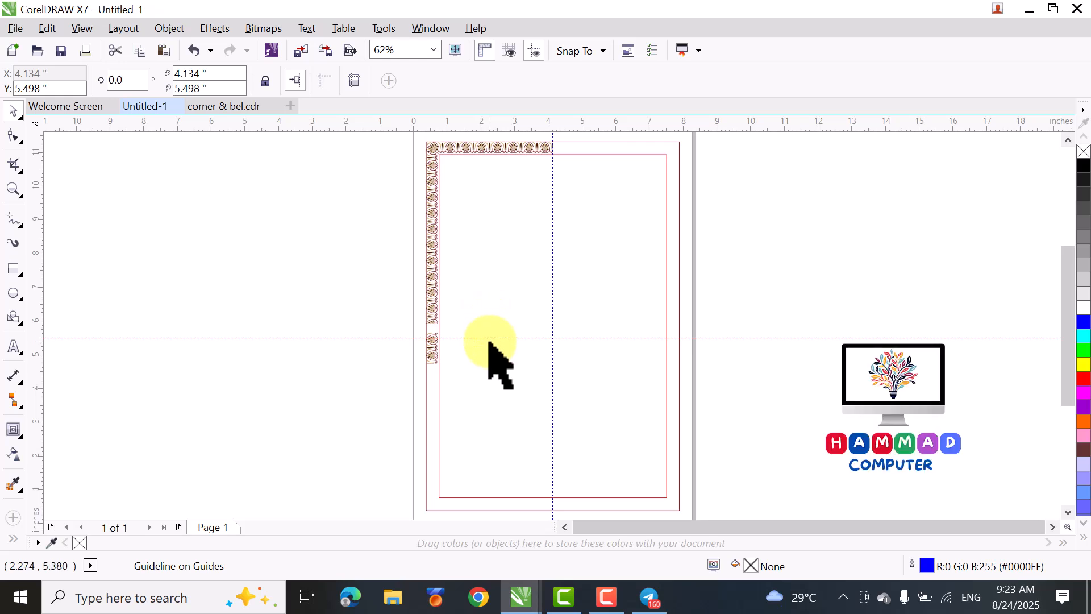
pyautogui.hotkey('ctrl', 'z')
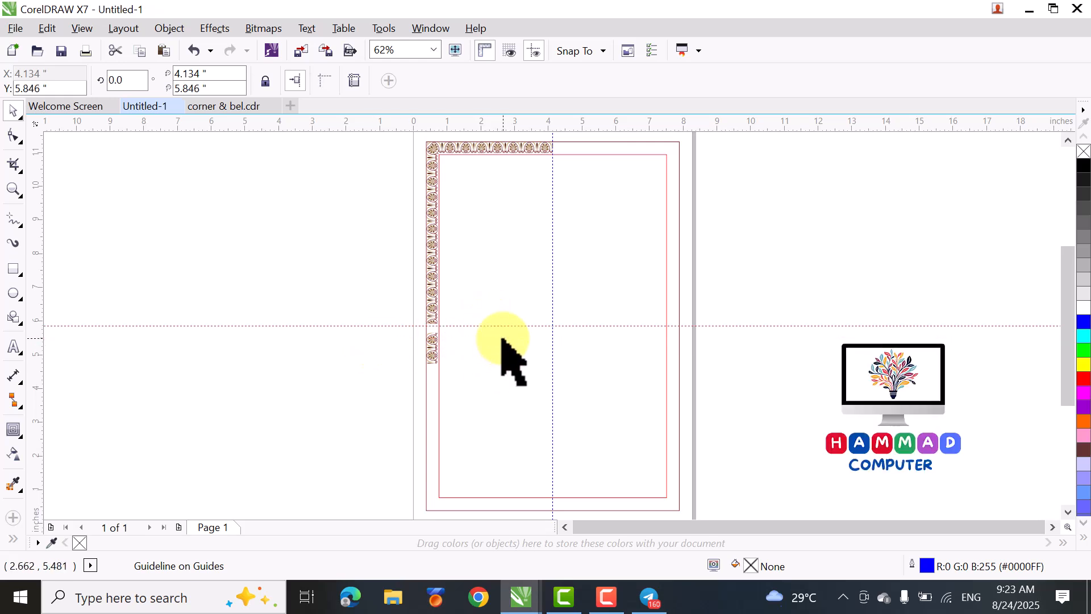
pyautogui.moveTo(367, 408); pyautogui.dragTo(485, 330)
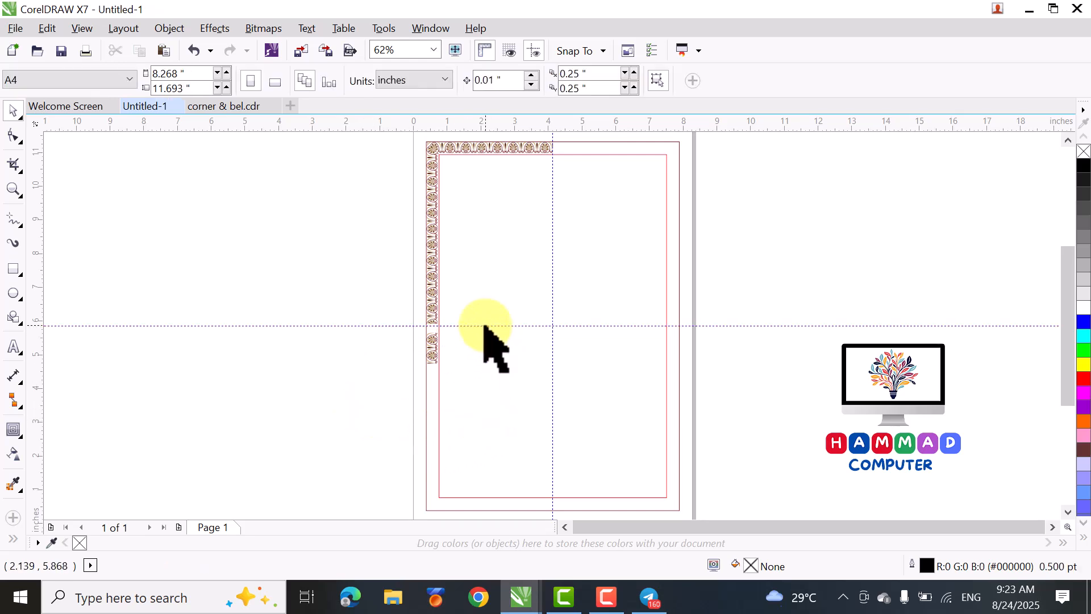
pyautogui.moveTo(374, 406); pyautogui.dragTo(478, 359)
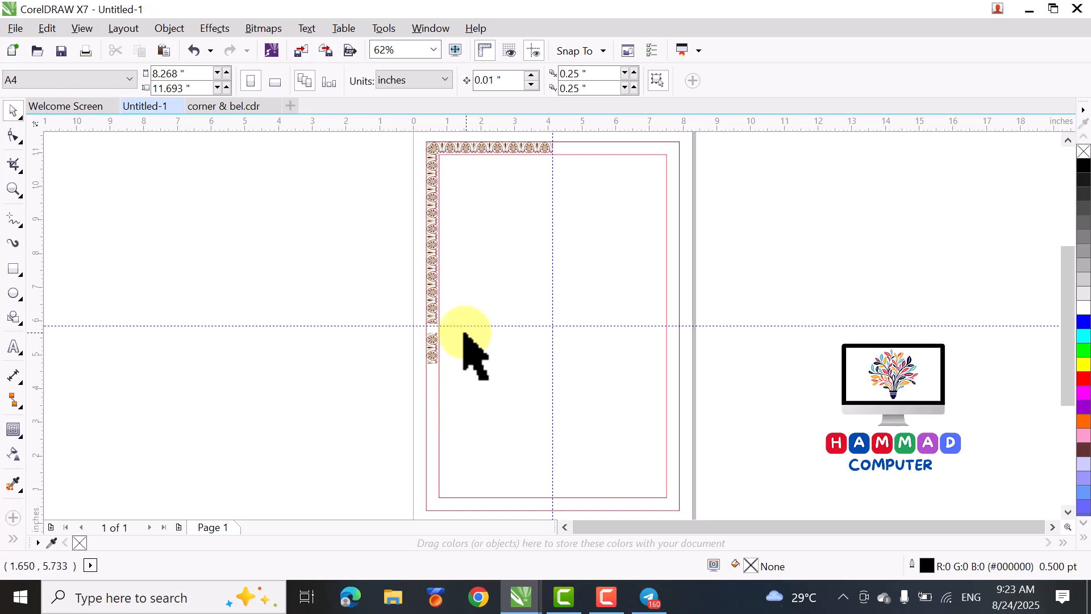
# - Ungroup the remaining palmette group crossing the horizontal centre guideline and delete its pieces below the guideline
pyautogui.click(435, 359)
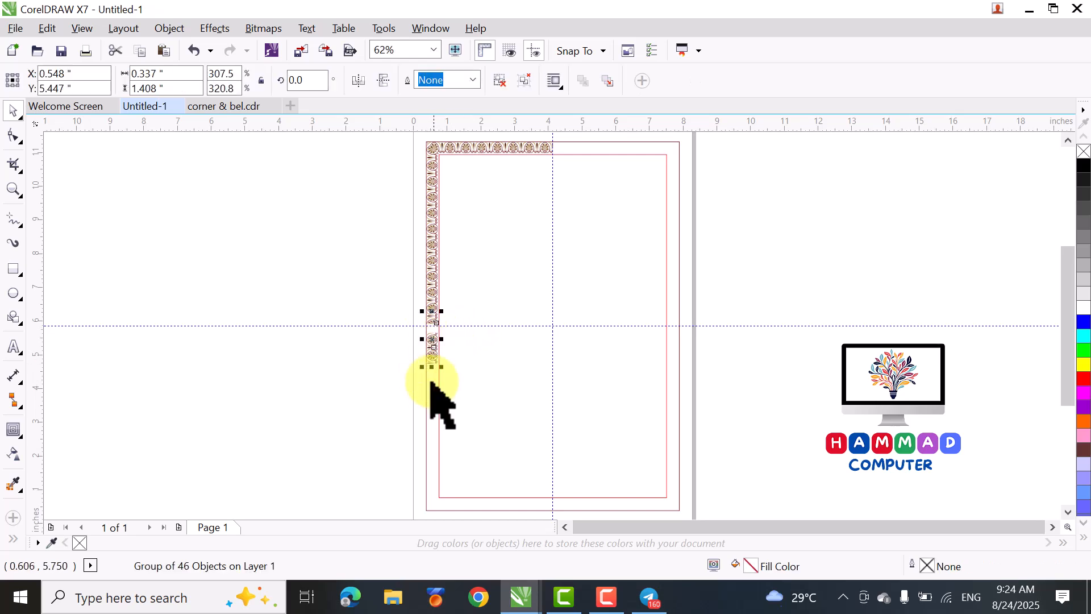
pyautogui.click(500, 80)
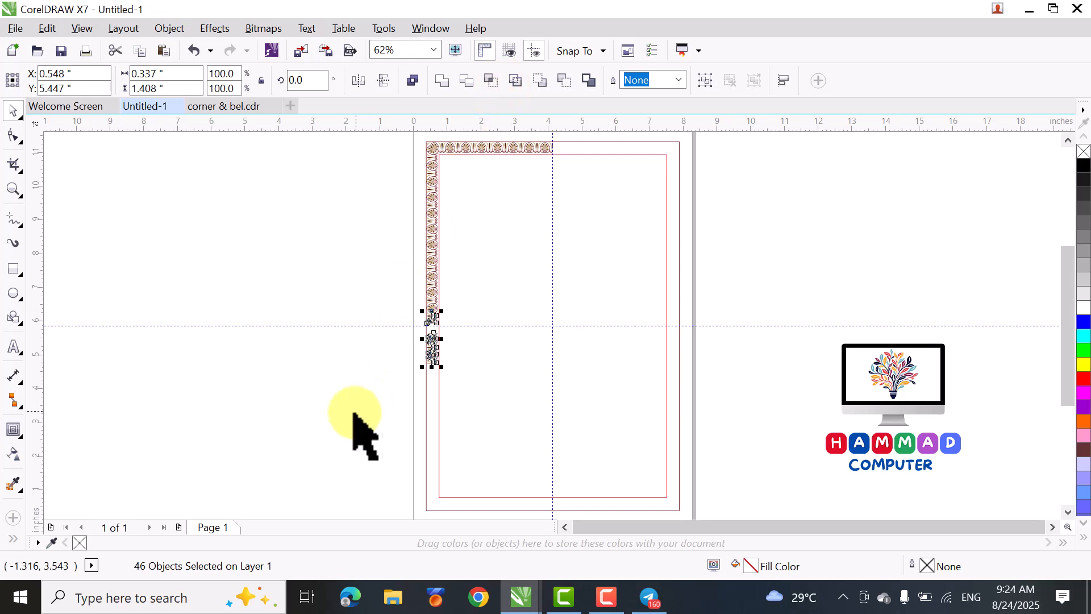
pyautogui.click(361, 380)
pyautogui.moveTo(361, 380); pyautogui.dragTo(493, 332)
pyautogui.press('Delete')
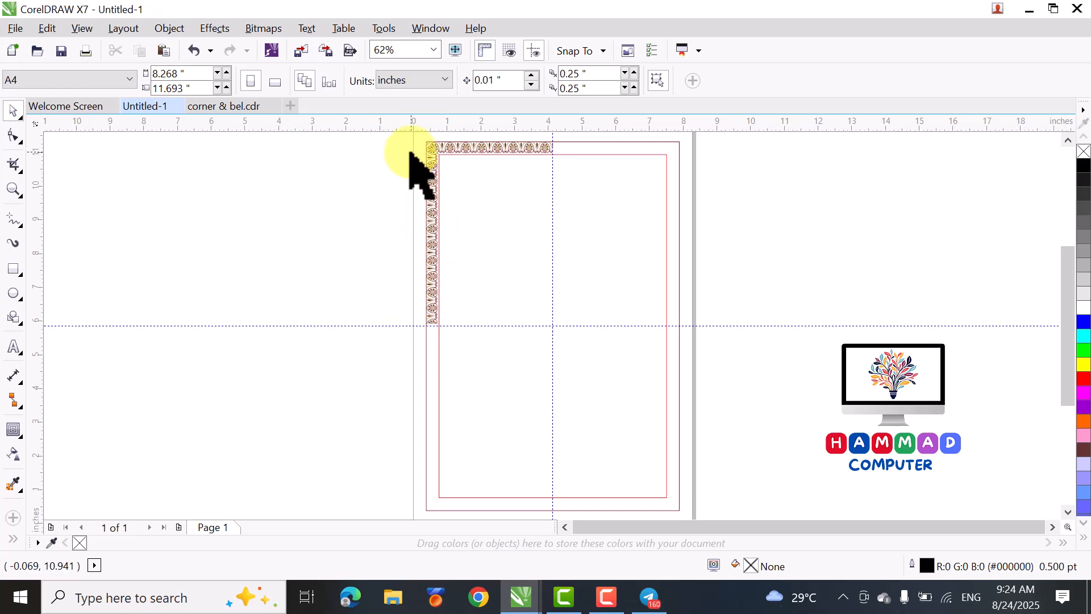
# - Select the whole left palmette column above the horizontal guideline, including the corner palmette, and ungroup it
pyautogui.moveTo(372, 181); pyautogui.dragTo(467, 368)
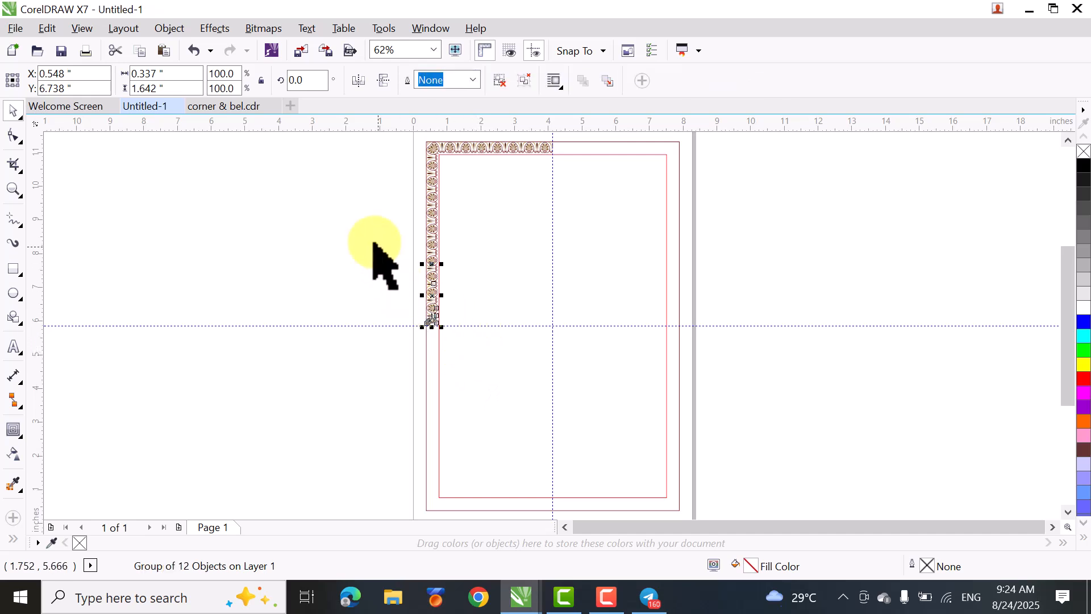
pyautogui.click(371, 182)
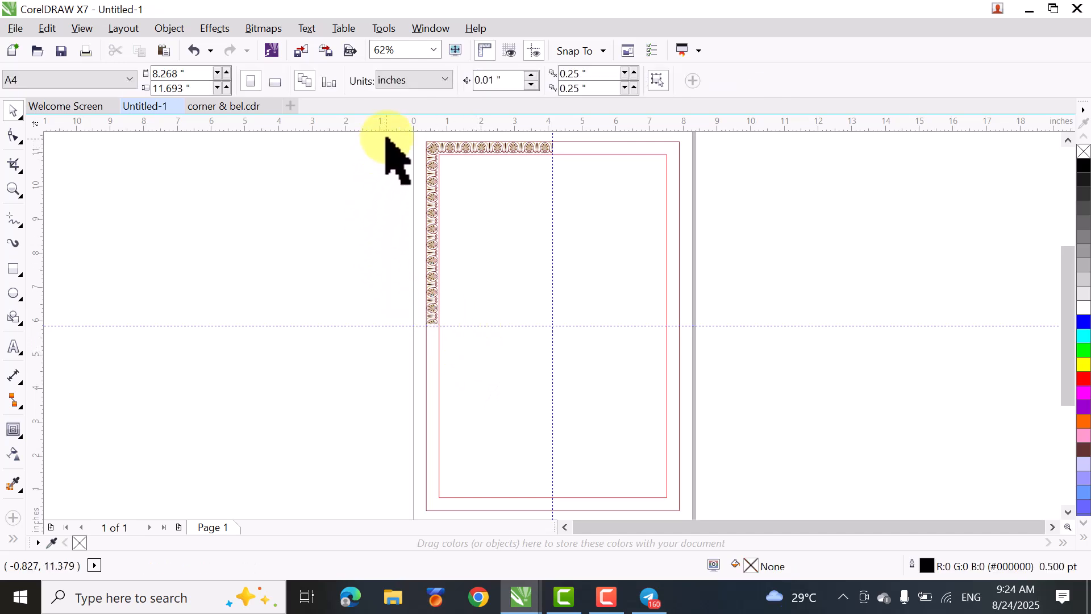
pyautogui.moveTo(1069, 312); pyautogui.dragTo(1065, 304)
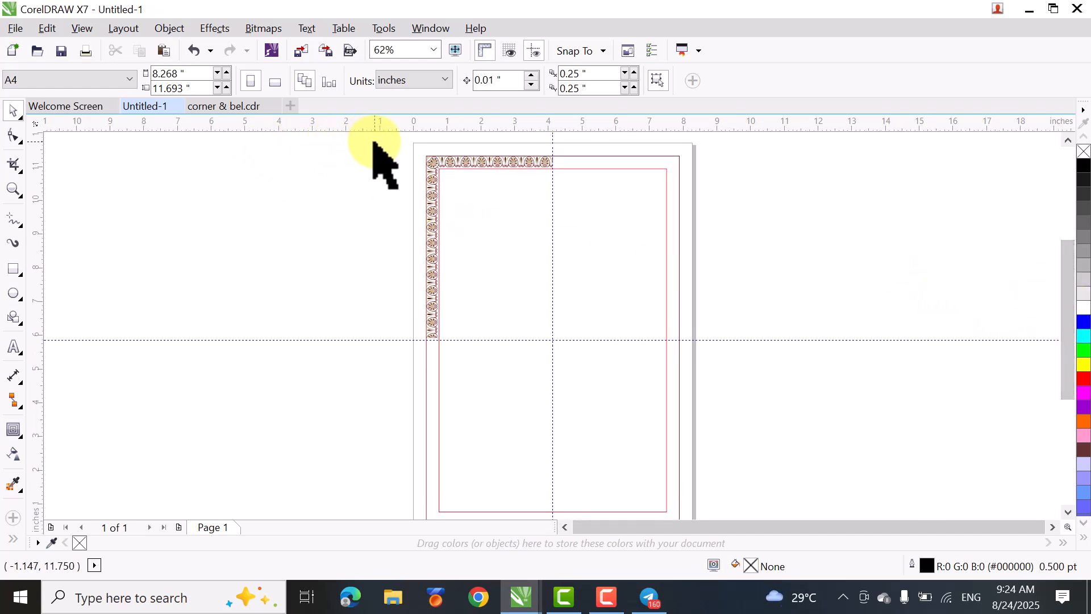
pyautogui.moveTo(361, 190); pyautogui.dragTo(472, 416)
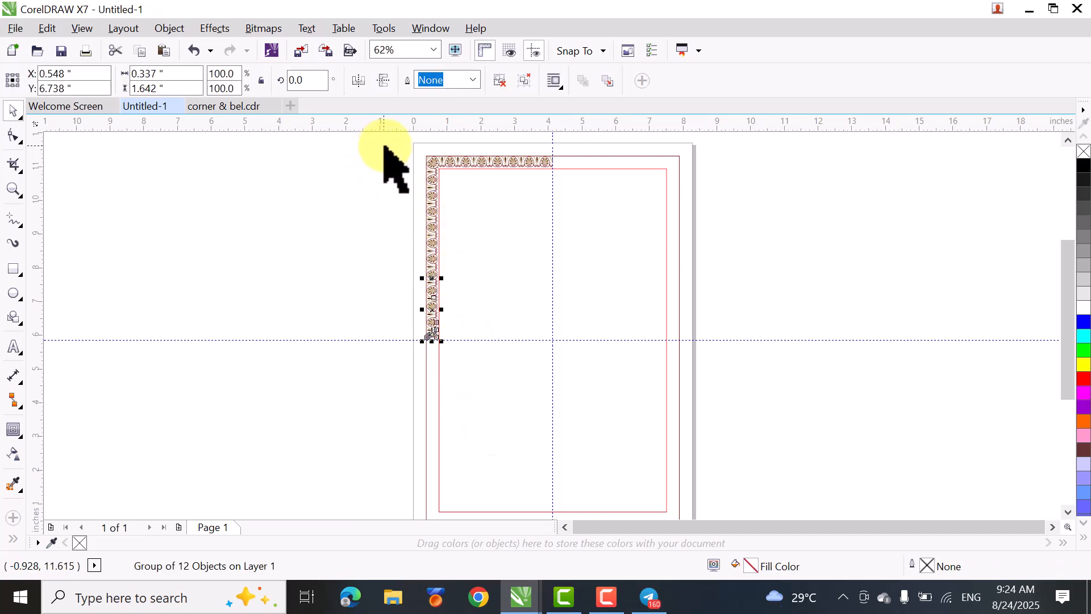
pyautogui.moveTo(382, 143); pyautogui.dragTo(457, 370)
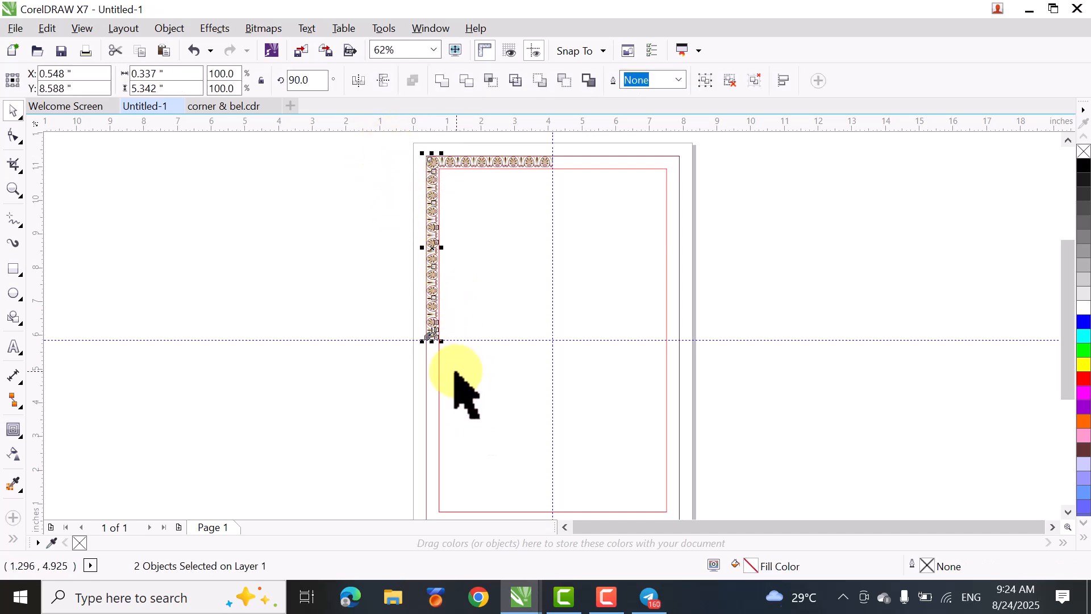
pyautogui.moveTo(362, 189); pyautogui.dragTo(472, 378)
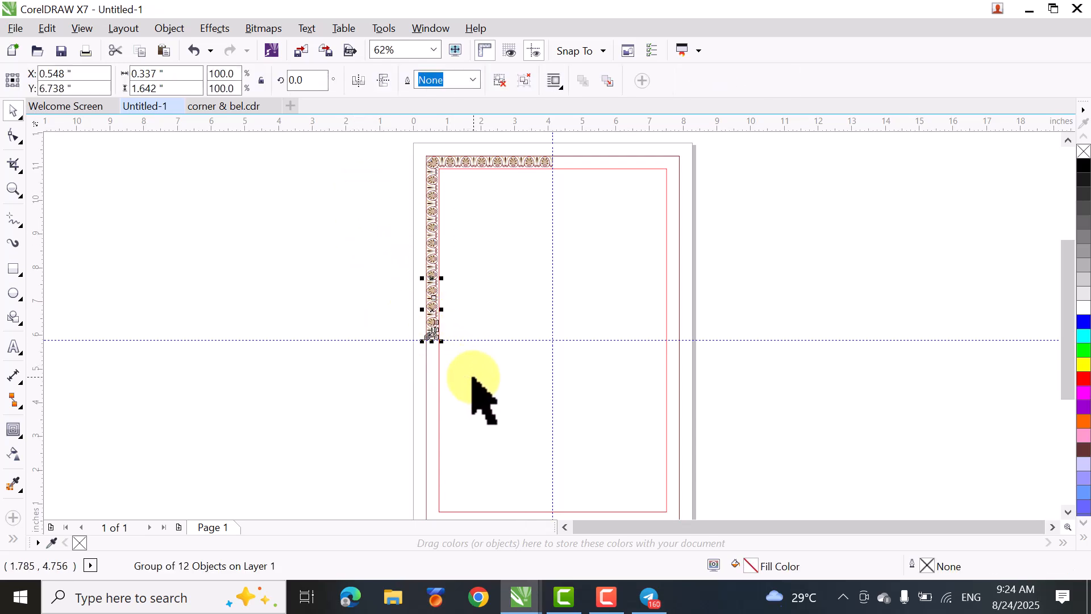
pyautogui.click(380, 165)
pyautogui.moveTo(384, 142); pyautogui.dragTo(456, 366)
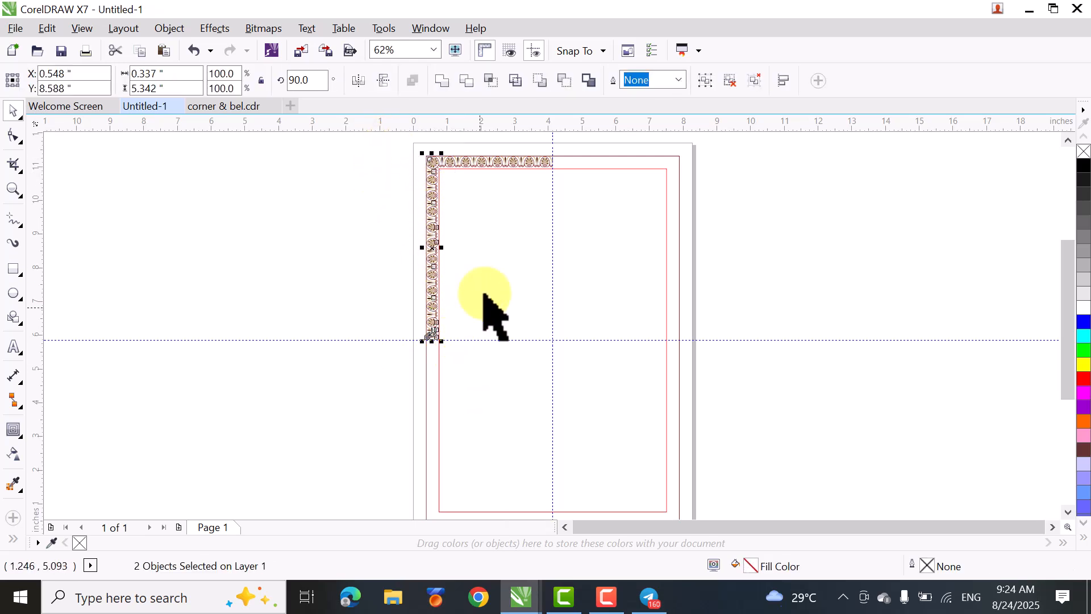
pyautogui.click(731, 82)
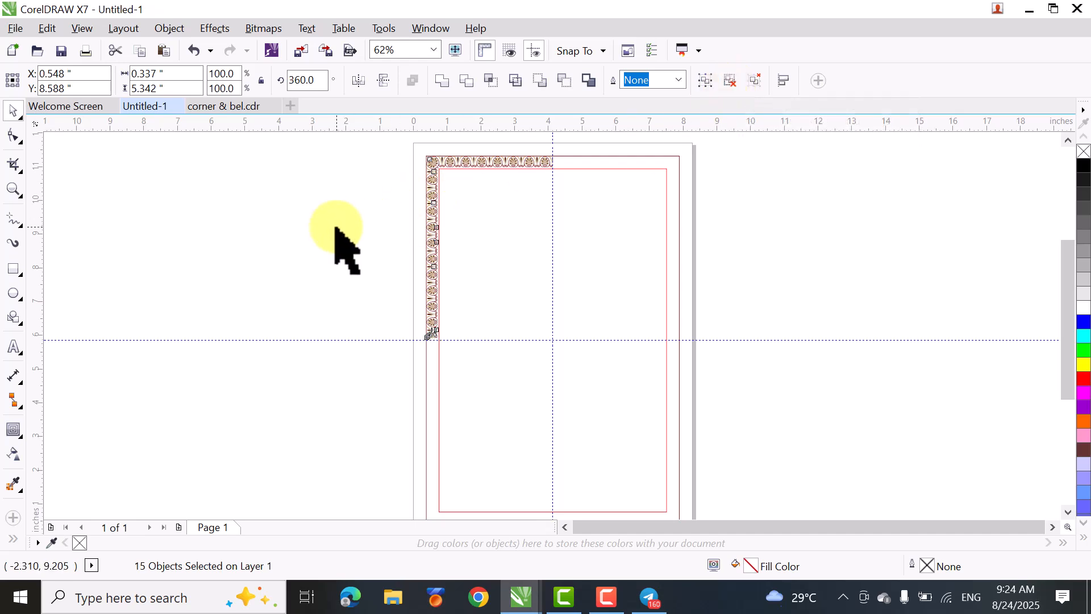
# - Group the left column's palmette pieces between the corner palmette and the horizontal centre guideline, leaving the corner out
pyautogui.click(330, 205)
pyautogui.moveTo(326, 178); pyautogui.dragTo(500, 406)
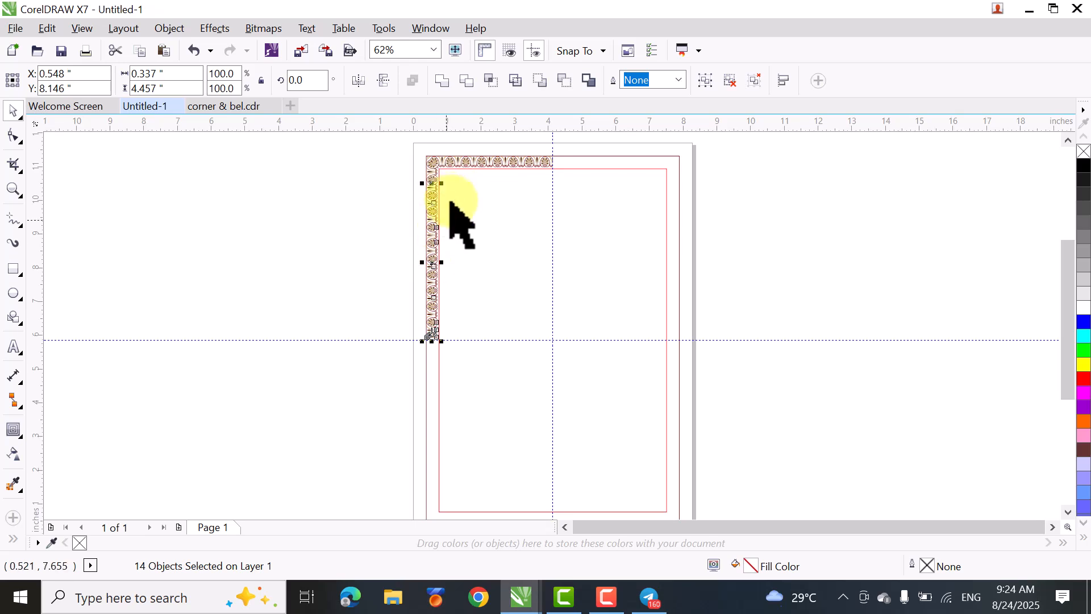
pyautogui.click(705, 81)
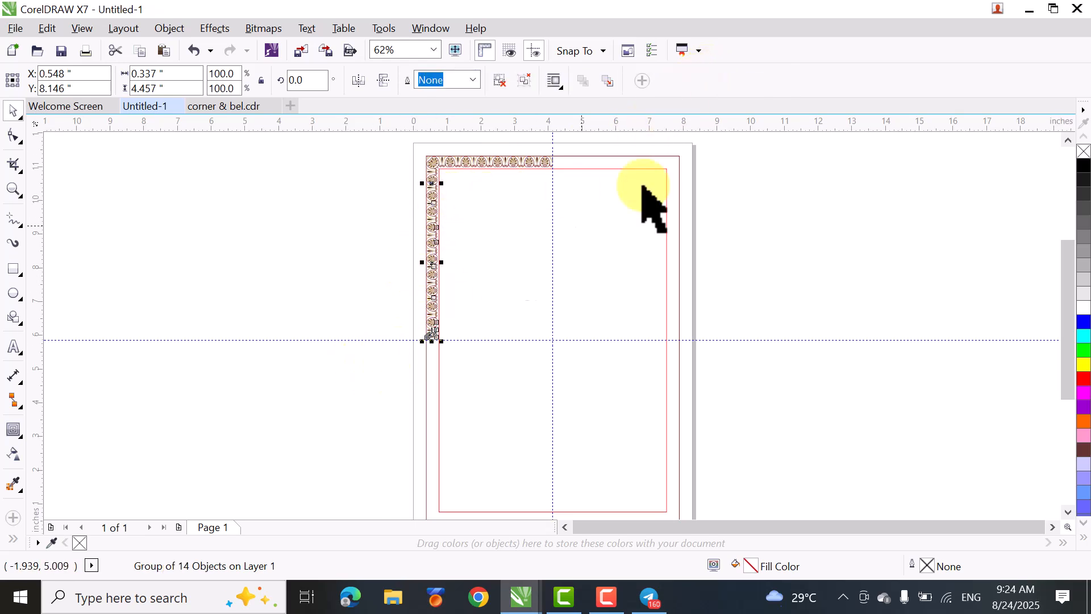
# - Move the grouped left column down so that its cut half palmette rests on the horizontal centre guideline
pyautogui.scroll(5, 421, 361)
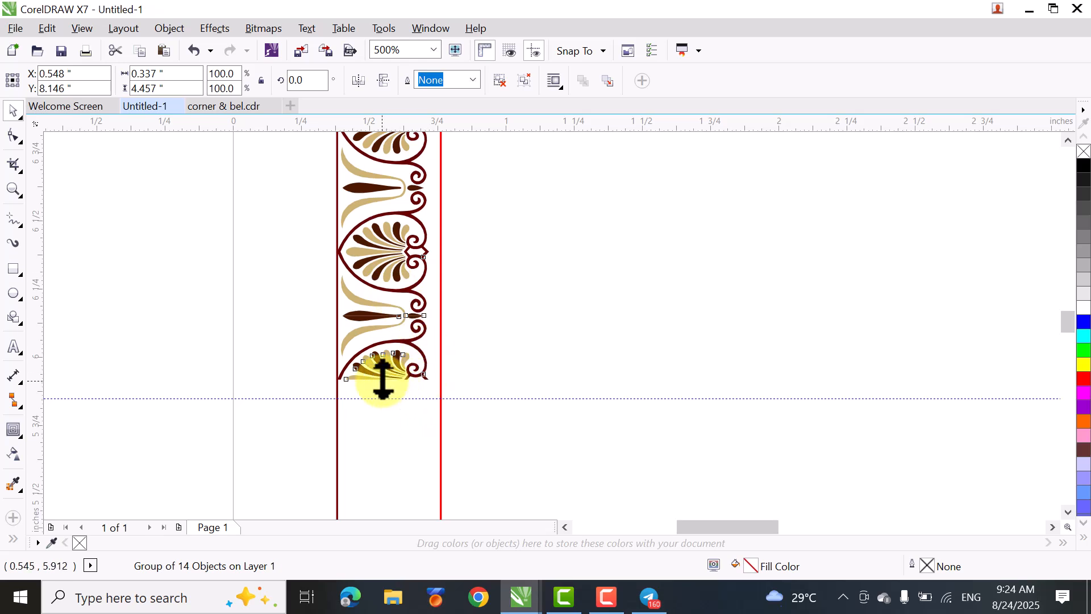
pyautogui.keyDown('ctrl'); pyautogui.click(382, 379); pyautogui.keyUp('ctrl')
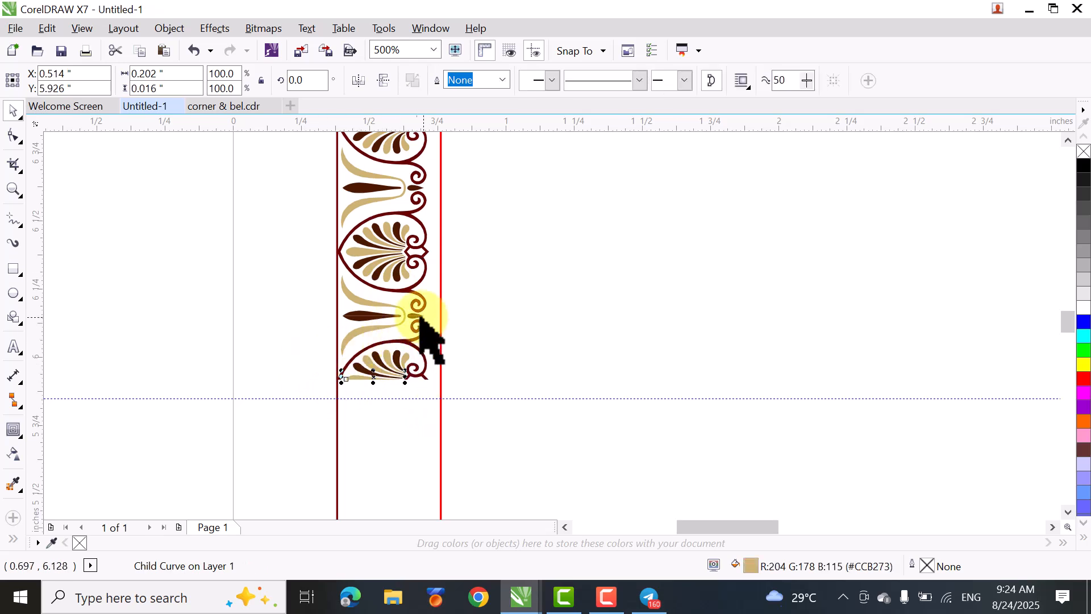
pyautogui.click(181, 364)
pyautogui.click(372, 326)
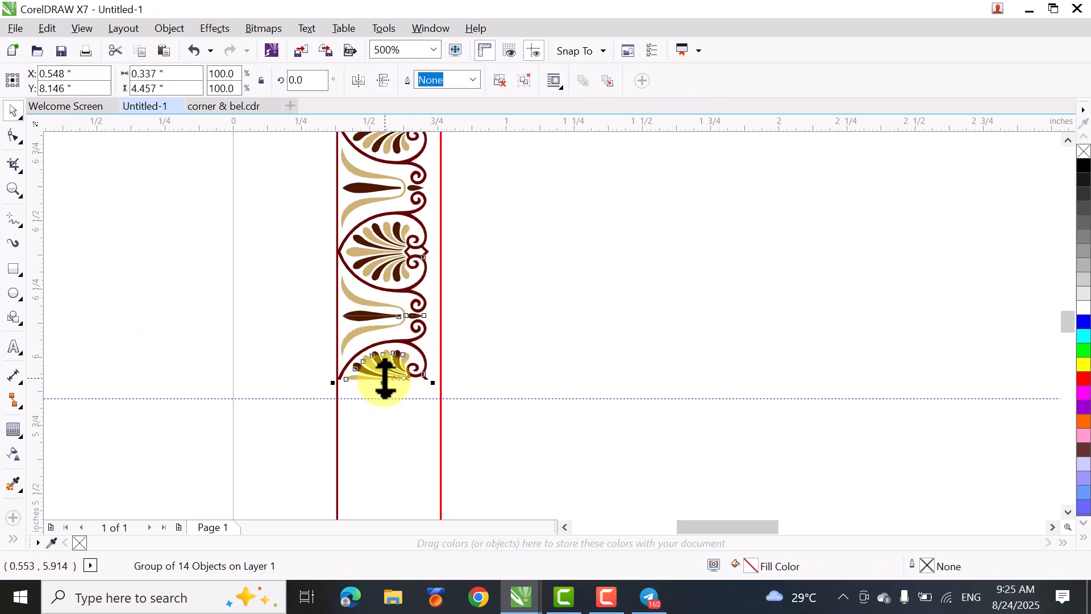
pyautogui.moveTo(385, 395); pyautogui.dragTo(353, 426)
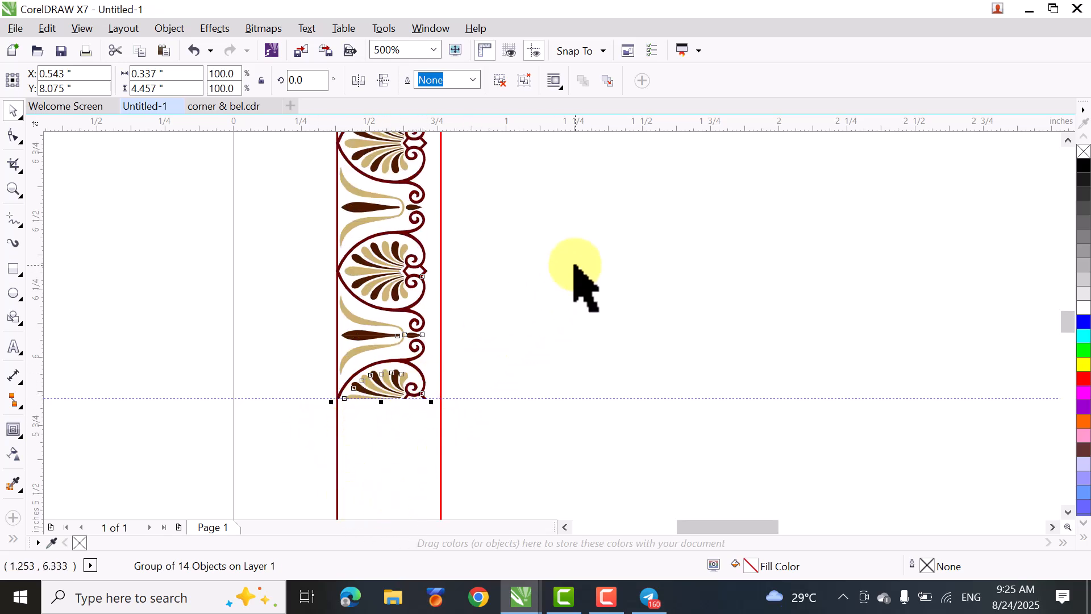
# - Turn off snapping to guidelines and to objects
pyautogui.click(604, 52)
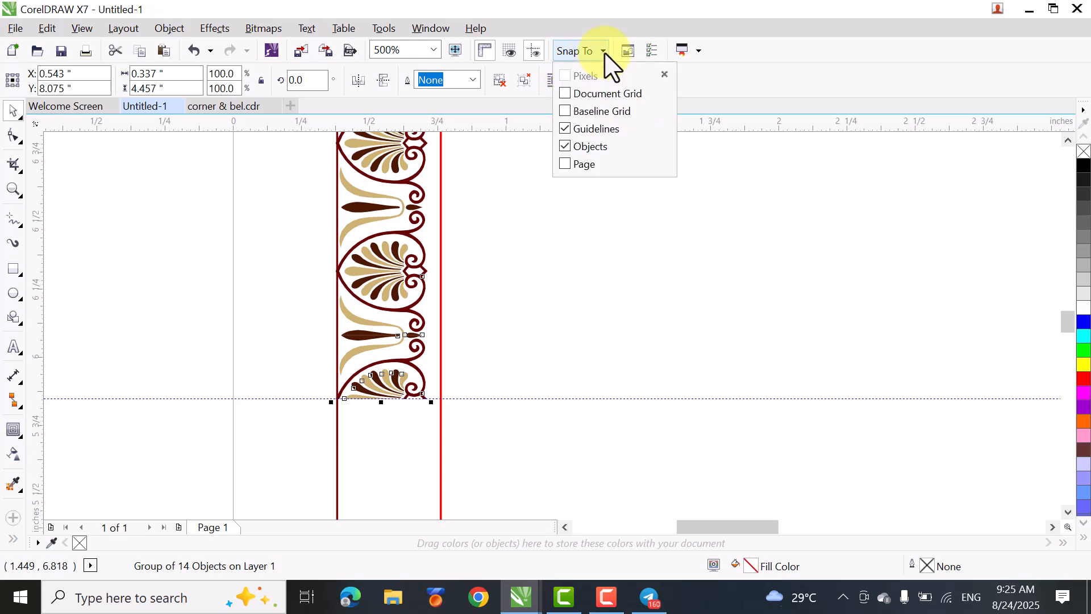
pyautogui.click(568, 129)
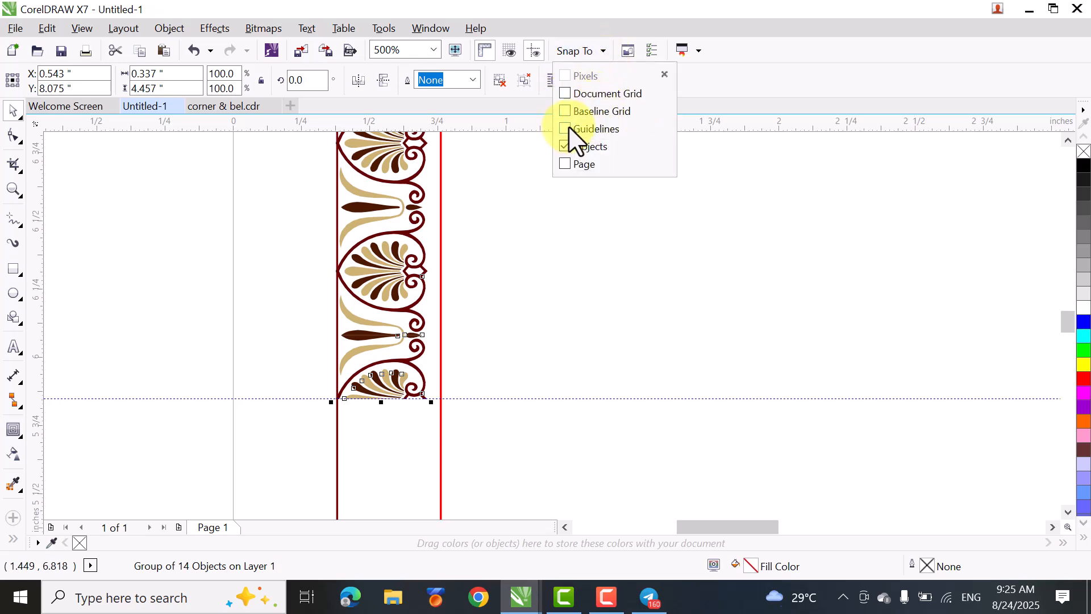
pyautogui.click(607, 51)
pyautogui.click(606, 52)
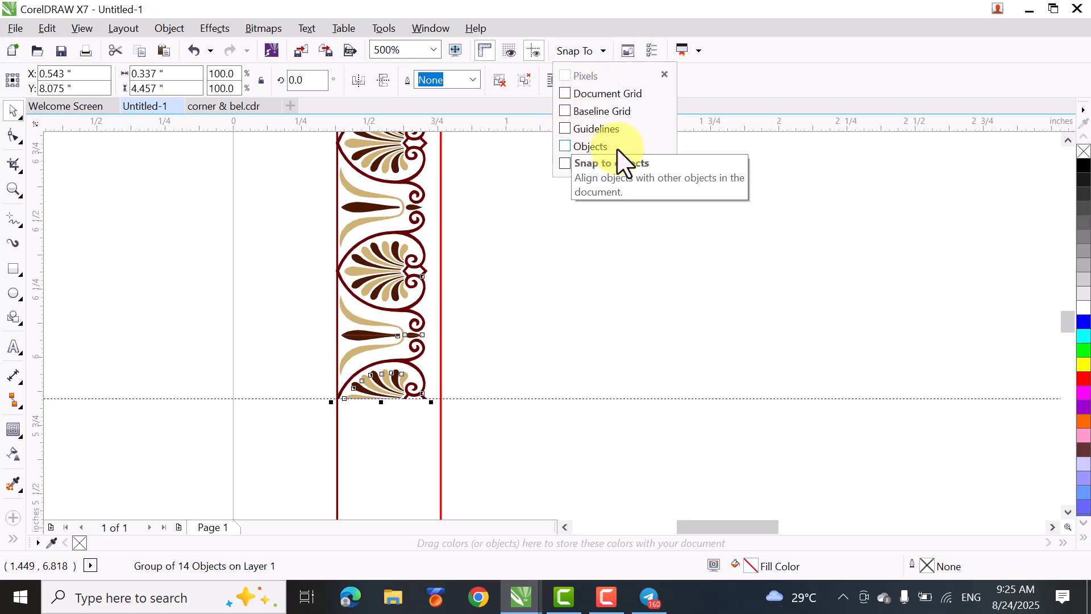
pyautogui.click(174, 283)
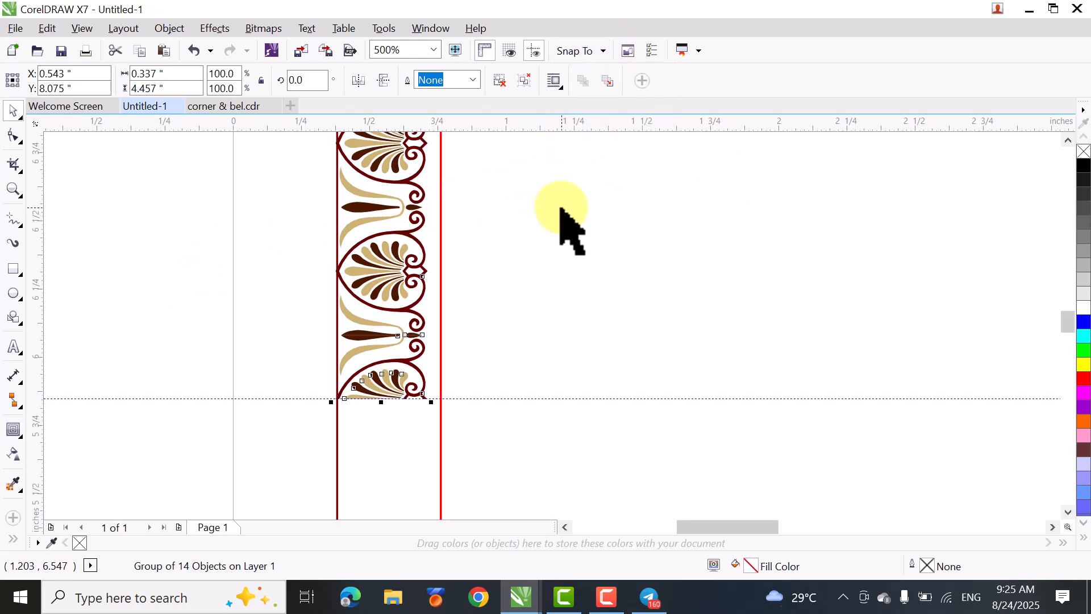
# - Examine the left column's cut end at the horizontal guideline and the top row's end at the vertical guideline
pyautogui.hotkey('shift', 'F4')
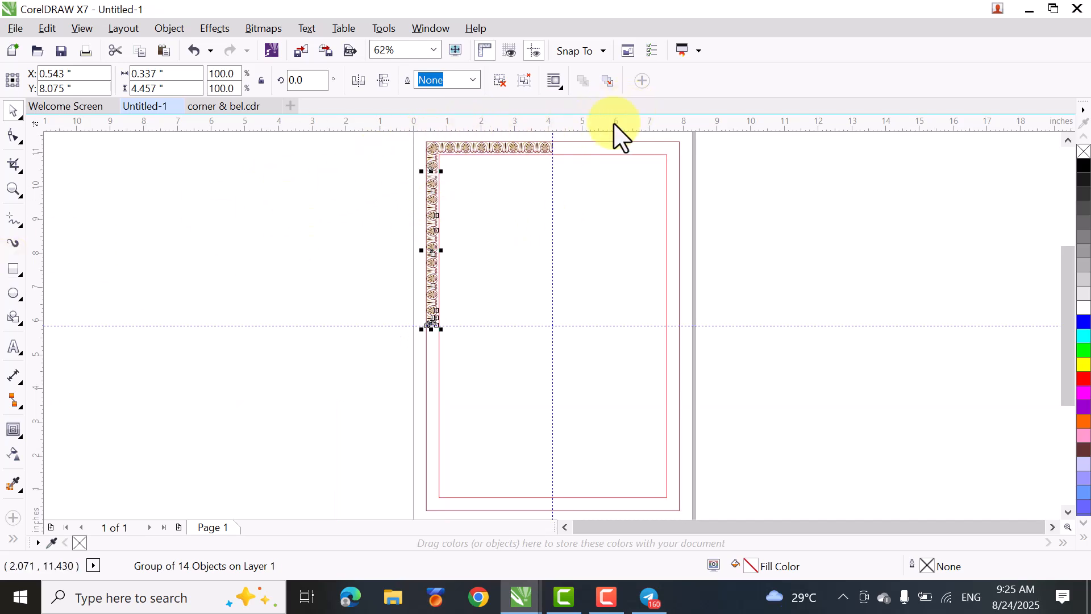
pyautogui.scroll(3, 421, 336)
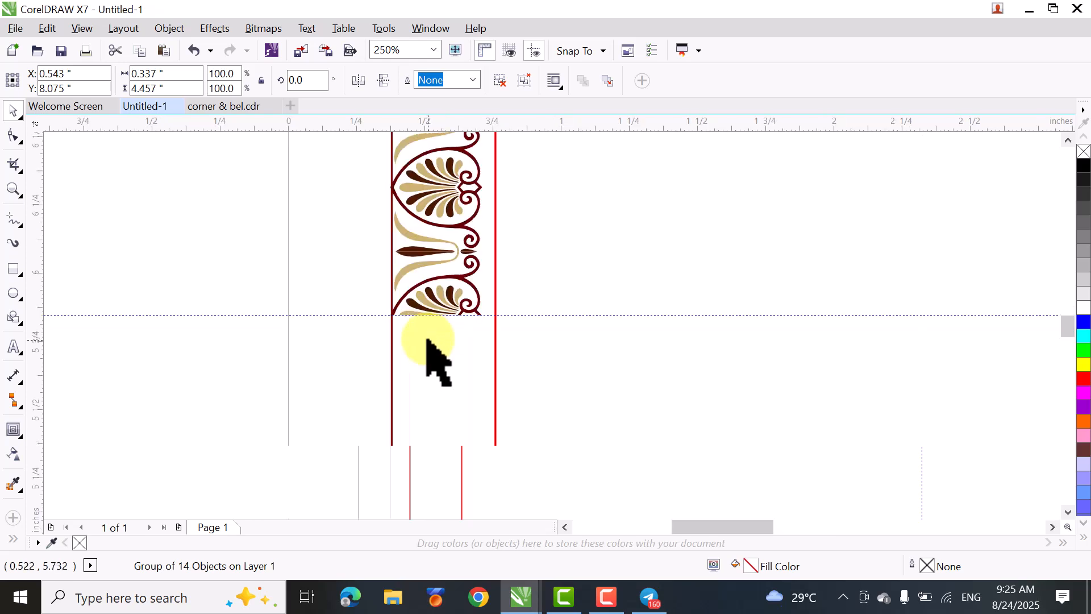
pyautogui.scroll(2, 435, 305)
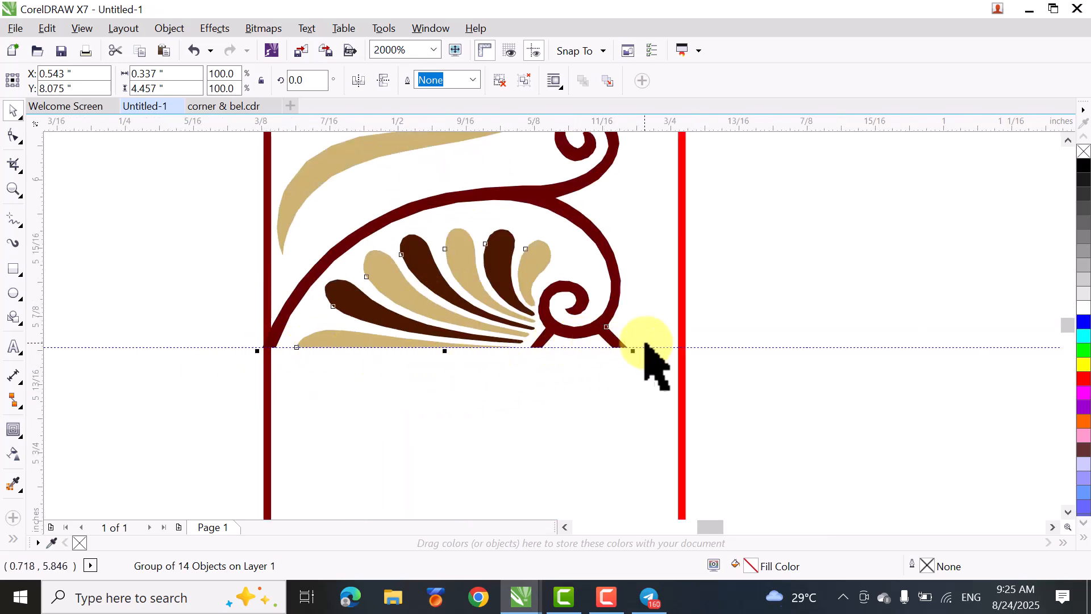
pyautogui.scroll(-1, 750, 318)
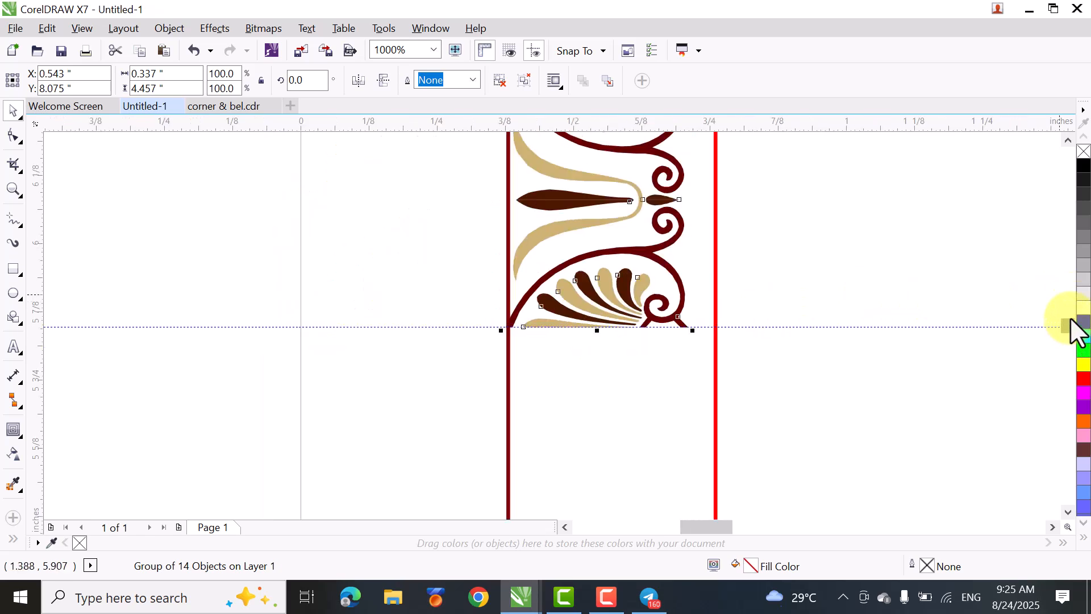
pyautogui.scroll(-4, 1070, 317)
pyautogui.scroll(2, 554, 149)
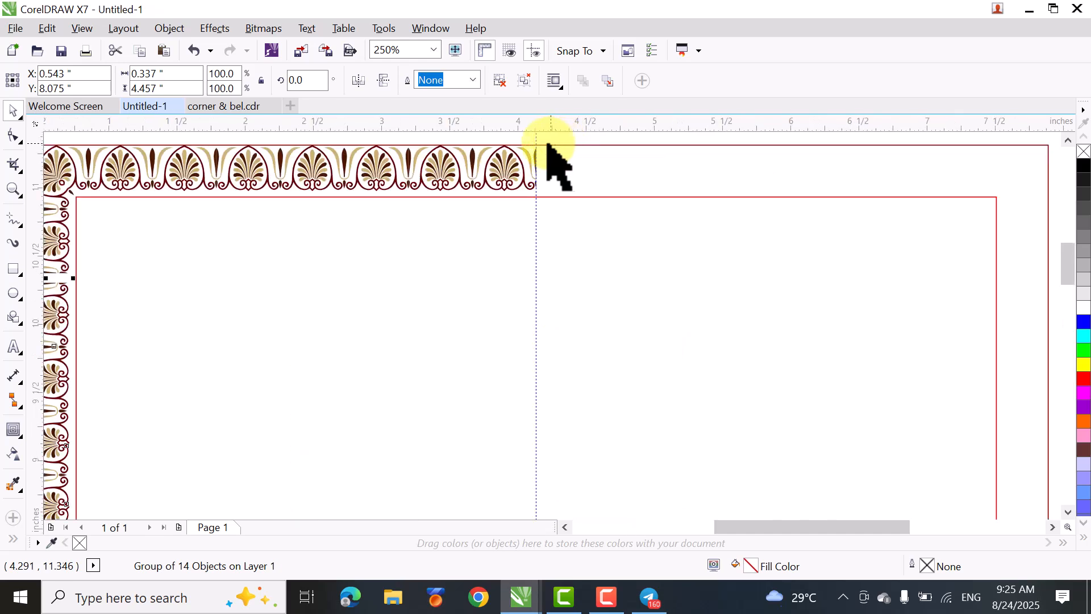
pyautogui.scroll(1, 561, 165)
pyautogui.scroll(1, 548, 146)
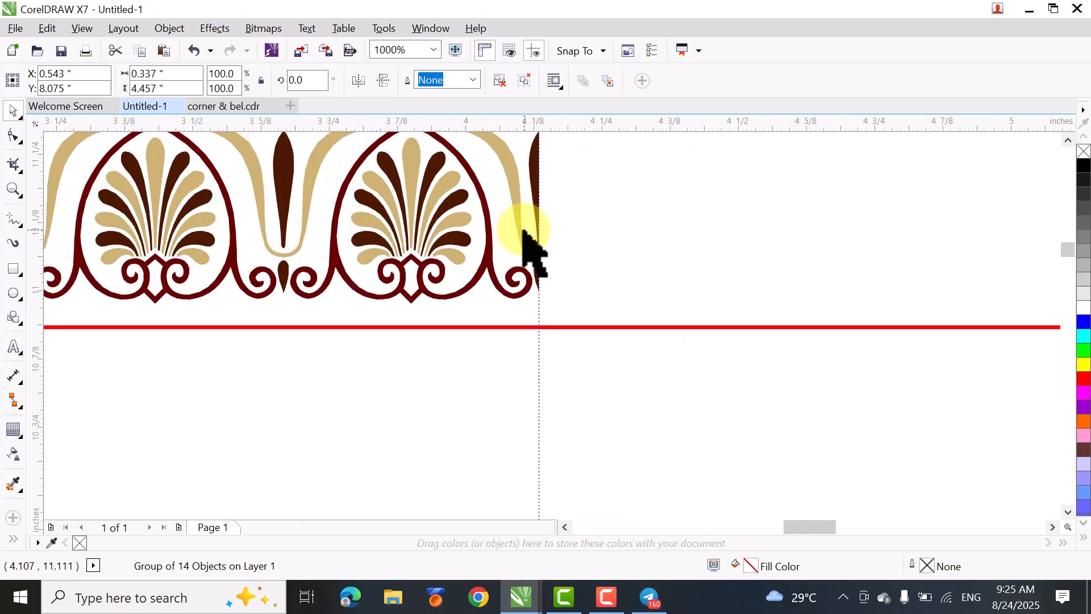
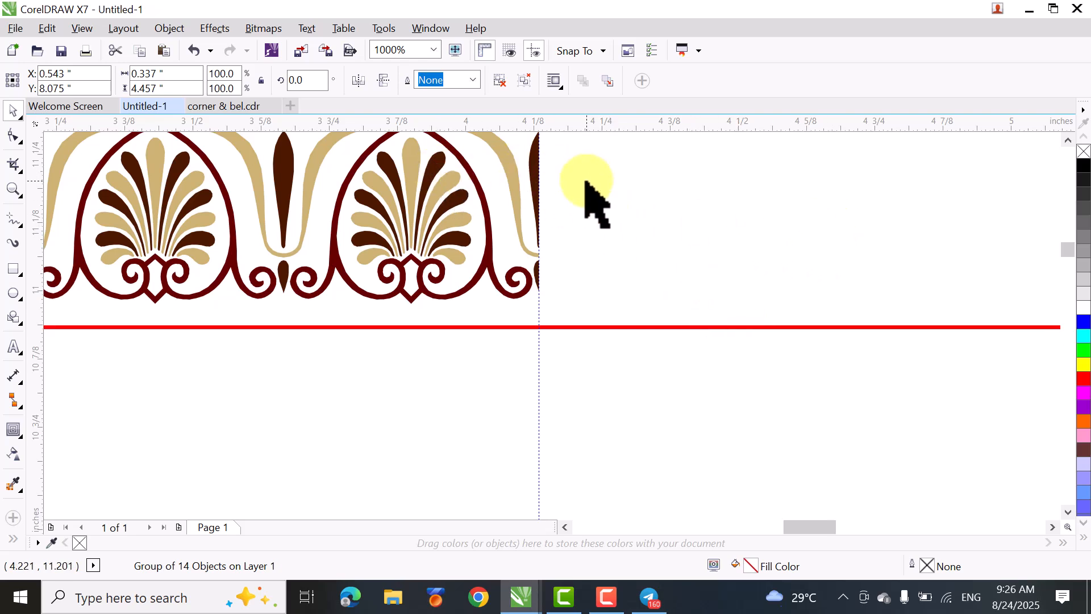
# - Group the corner palmette, the left palmette column and the top palmette row into one corner quarter
pyautogui.scroll(-2, 586, 182)
pyautogui.scroll(-6, 592, 169)
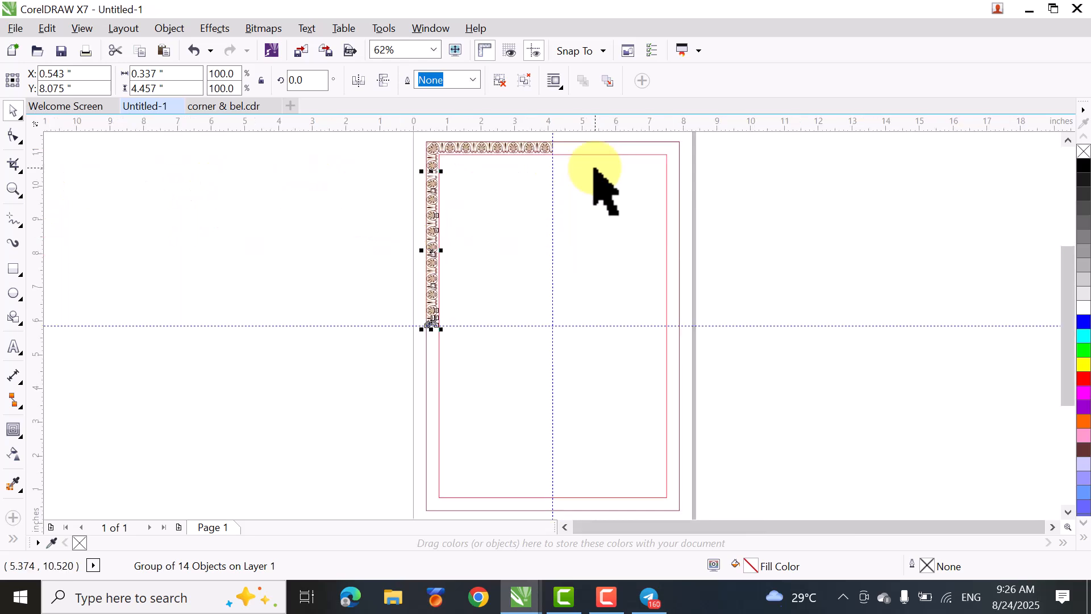
pyautogui.moveTo(1066, 294); pyautogui.dragTo(1056, 265)
pyautogui.moveTo(262, 141); pyautogui.dragTo(550, 410)
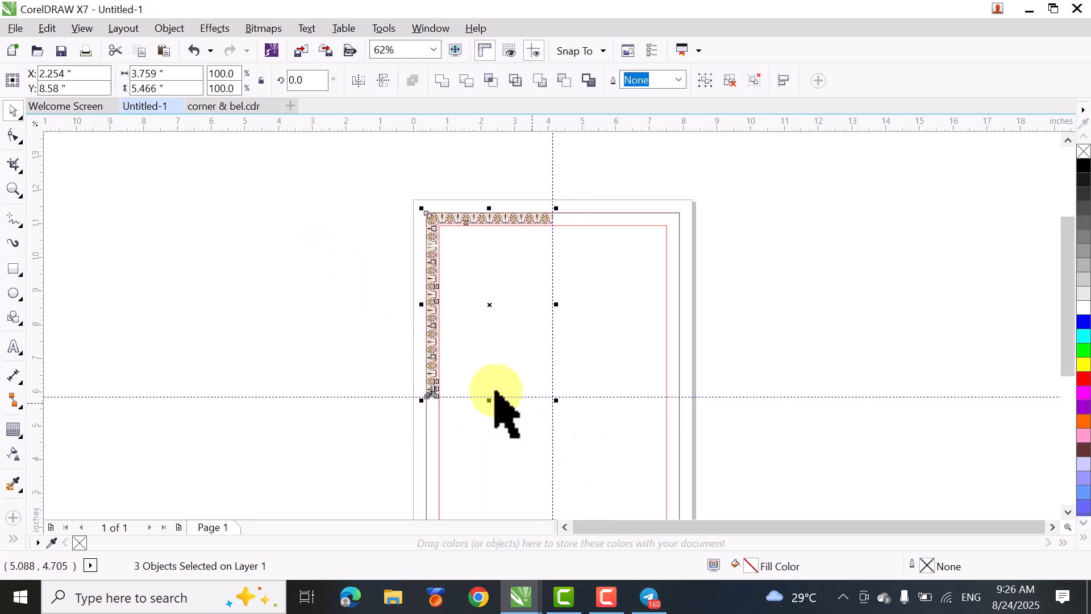
pyautogui.hotkey('ctrl', 'g')
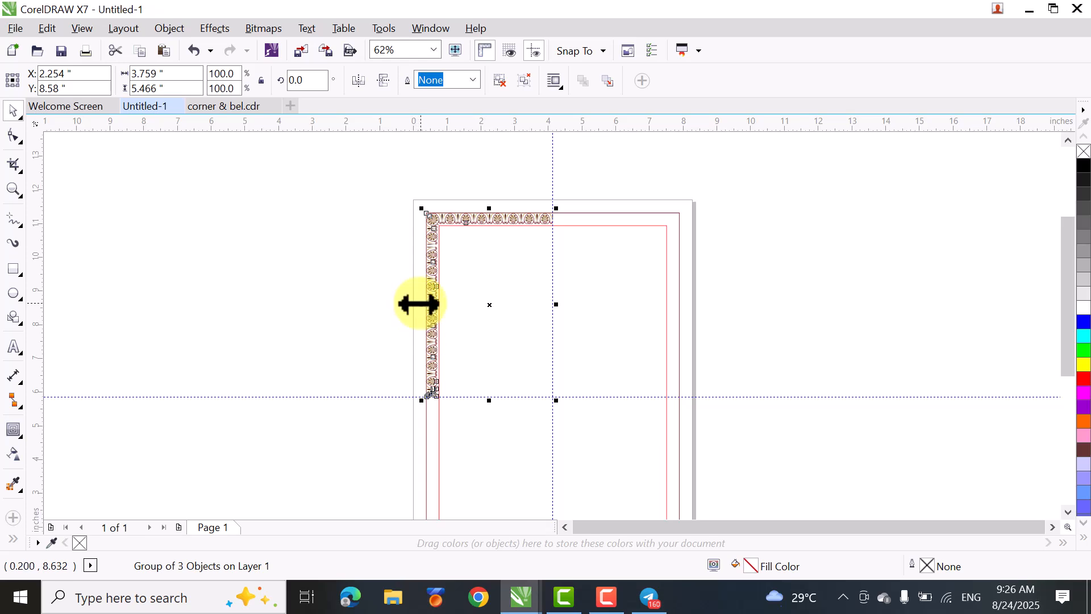
# - Place a horizontally mirrored copy of the corner quarter across the vertical centre guideline and group both quarters
pyautogui.moveTo(424, 306); pyautogui.dragTo(589, 316)
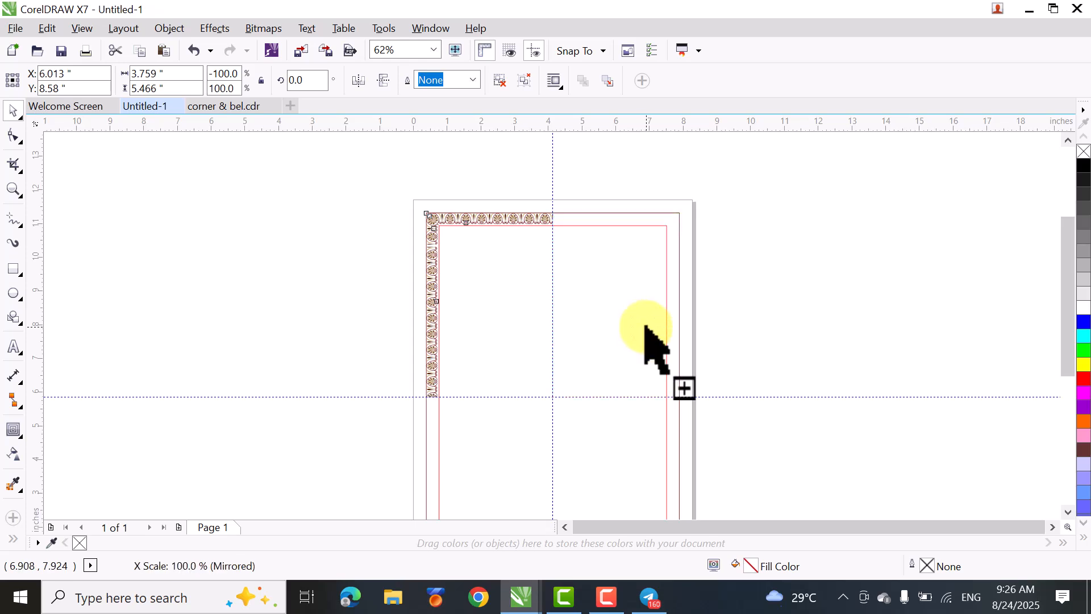
pyautogui.moveTo(645, 327); pyautogui.dragTo(643, 328)
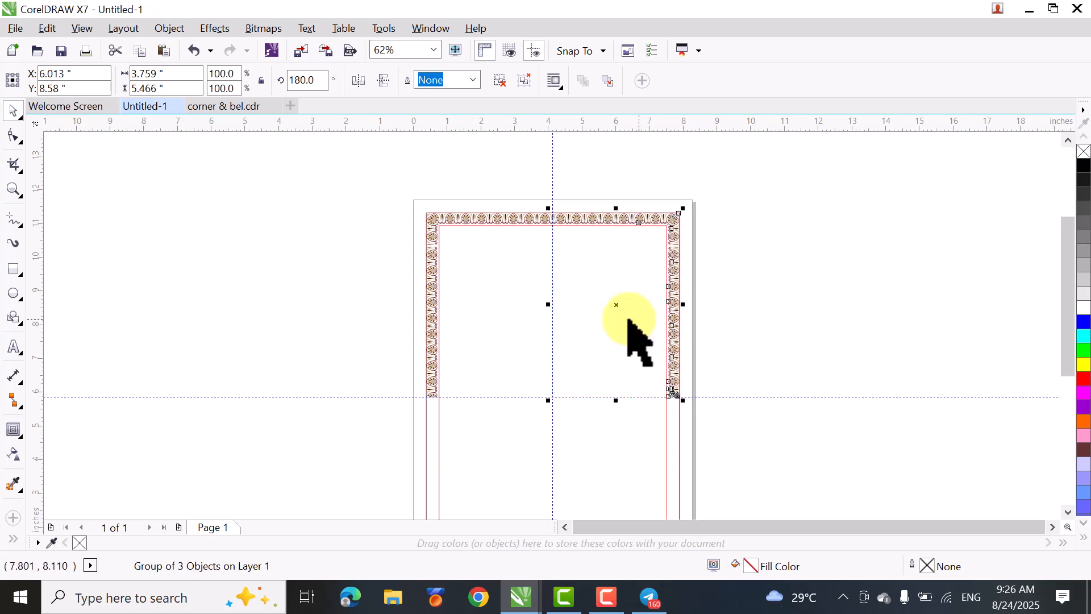
pyautogui.moveTo(245, 151); pyautogui.dragTo(744, 426)
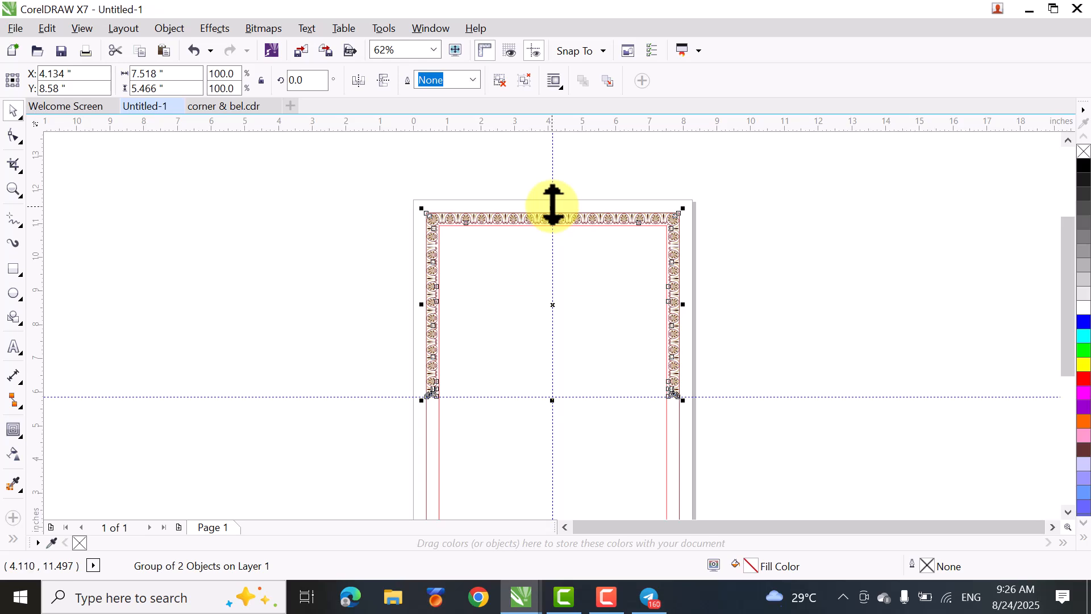
# - Place a vertically mirrored copy of the border's grouped top half below the horizontal centre guideline, closing the frame
pyautogui.moveTo(553, 205); pyautogui.dragTo(559, 432)
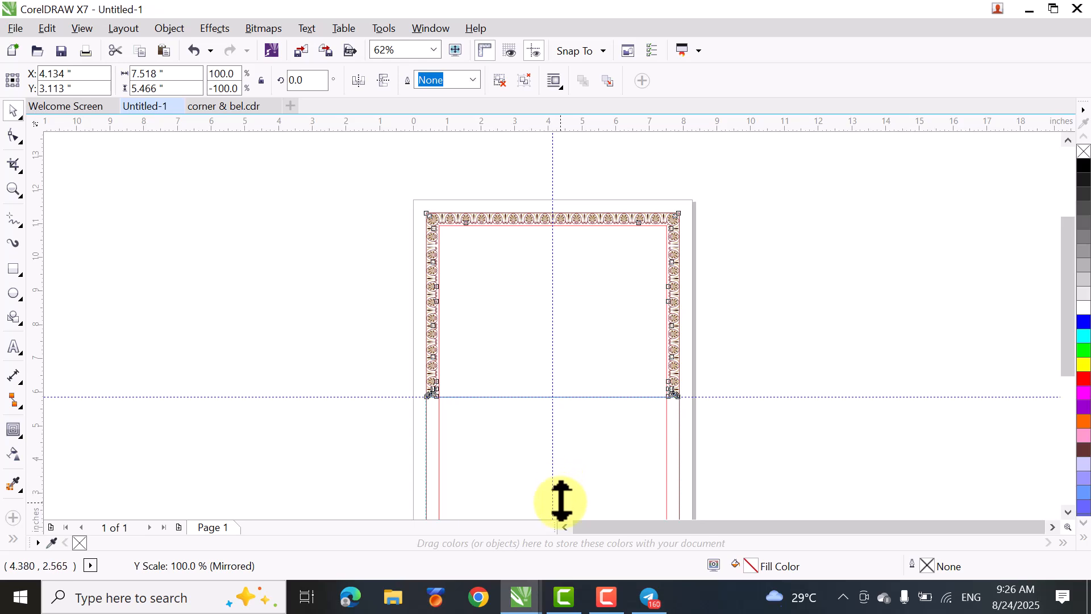
pyautogui.moveTo(561, 510); pyautogui.dragTo(555, 496)
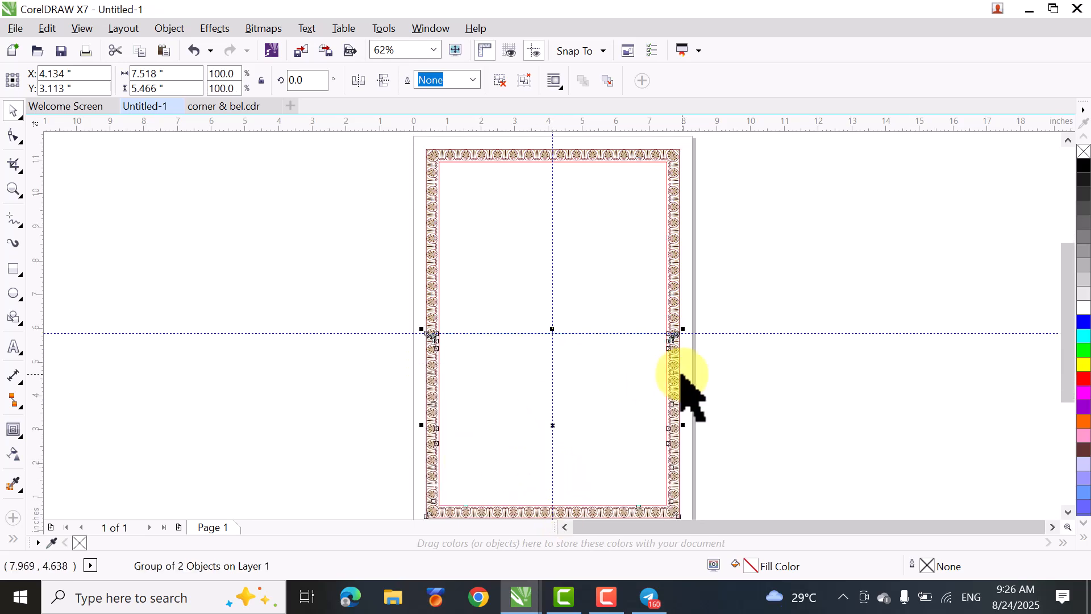
pyautogui.click(341, 298)
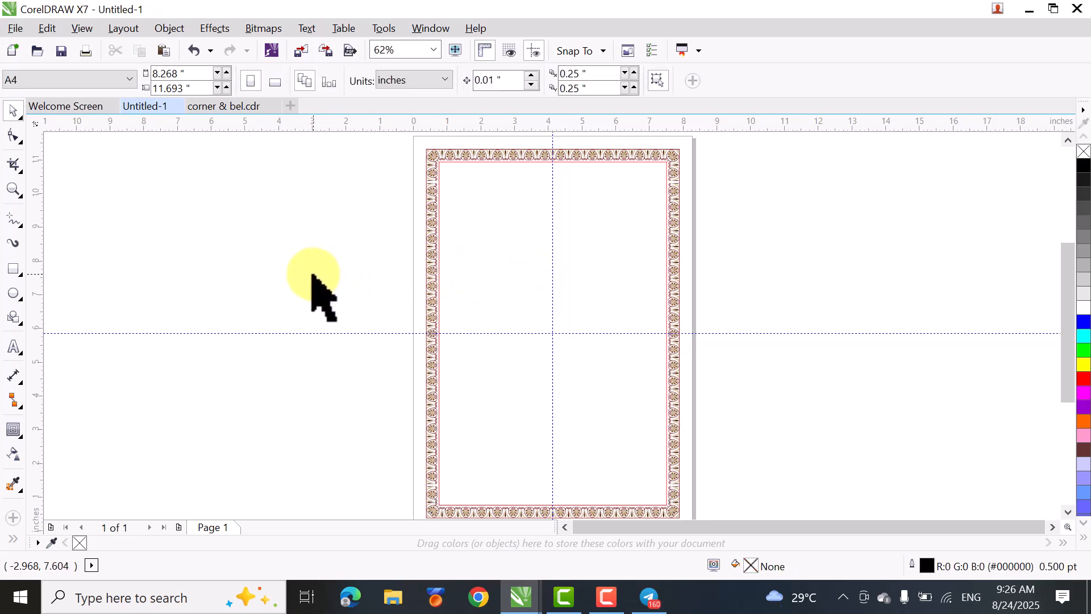
# - Examine up close the joins of the right and left palmette columns at the horizontal centre guideline
pyautogui.press('z')
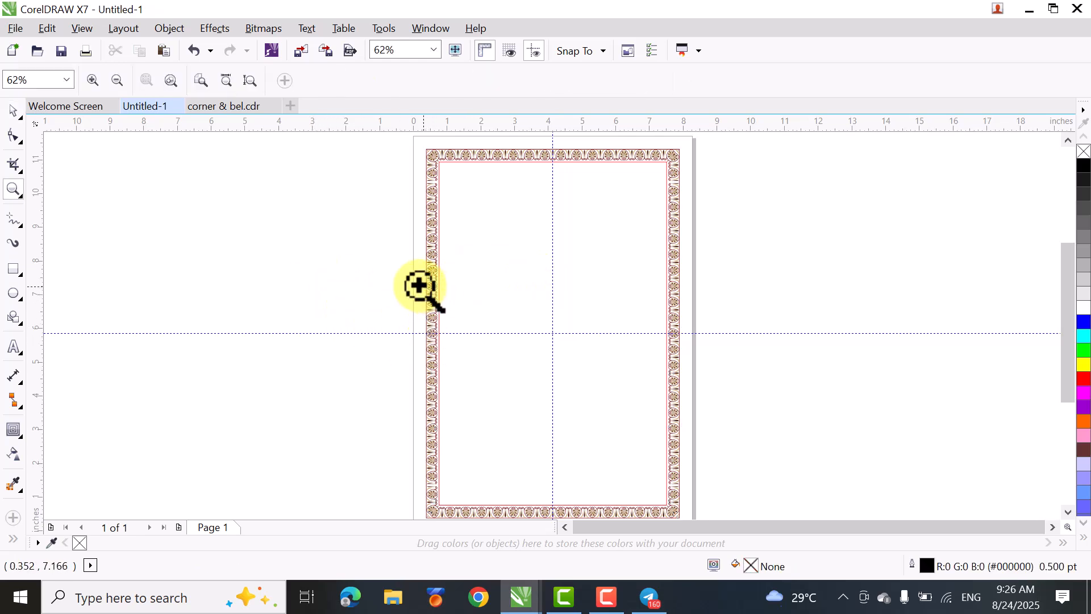
pyautogui.moveTo(385, 296); pyautogui.dragTo(705, 444)
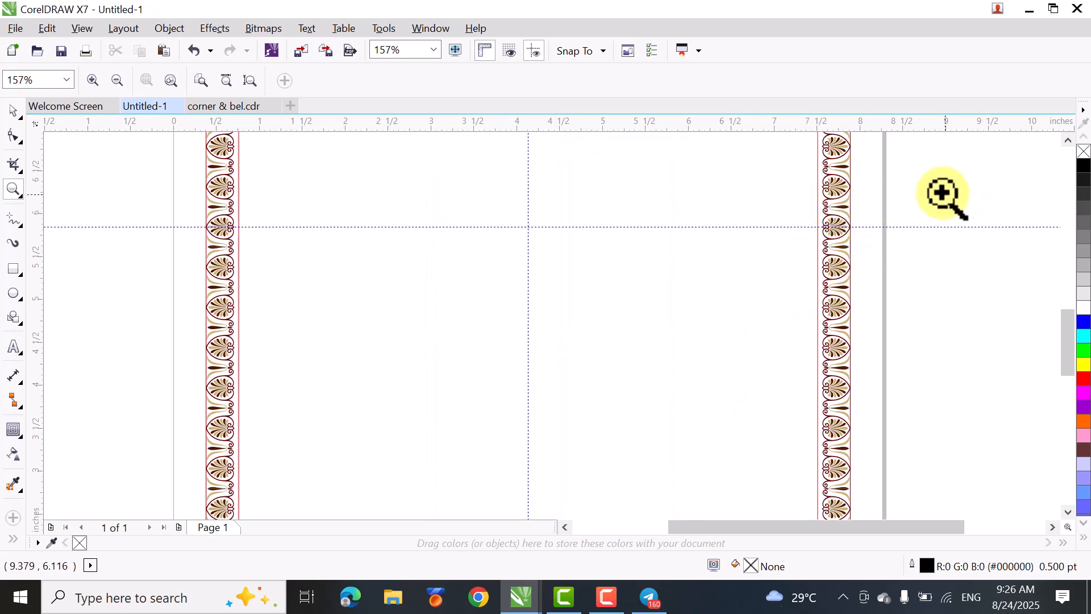
pyautogui.moveTo(980, 183); pyautogui.dragTo(742, 321)
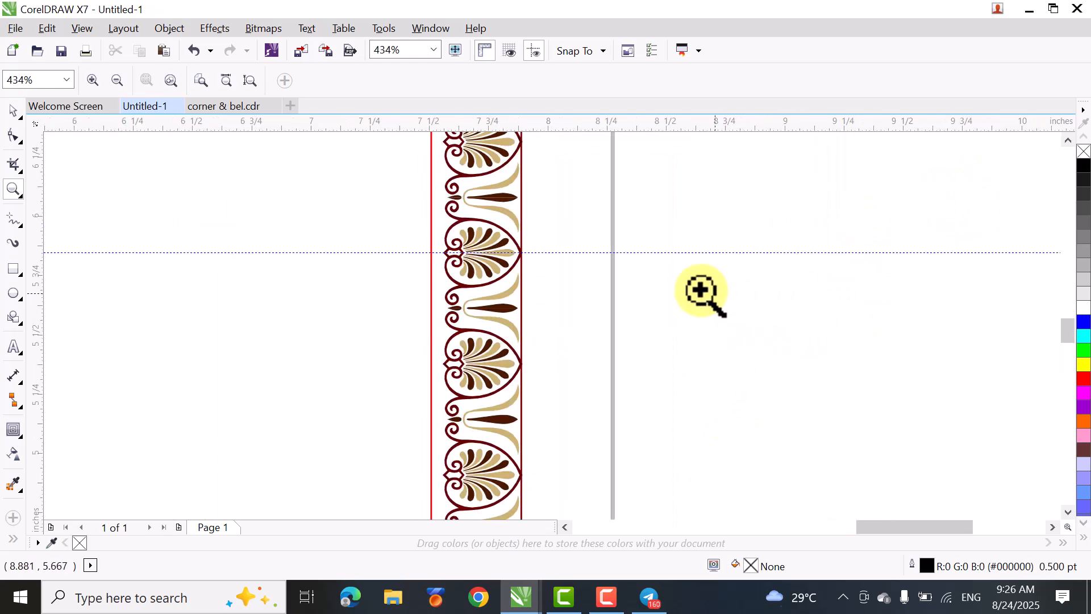
pyautogui.click(458, 239)
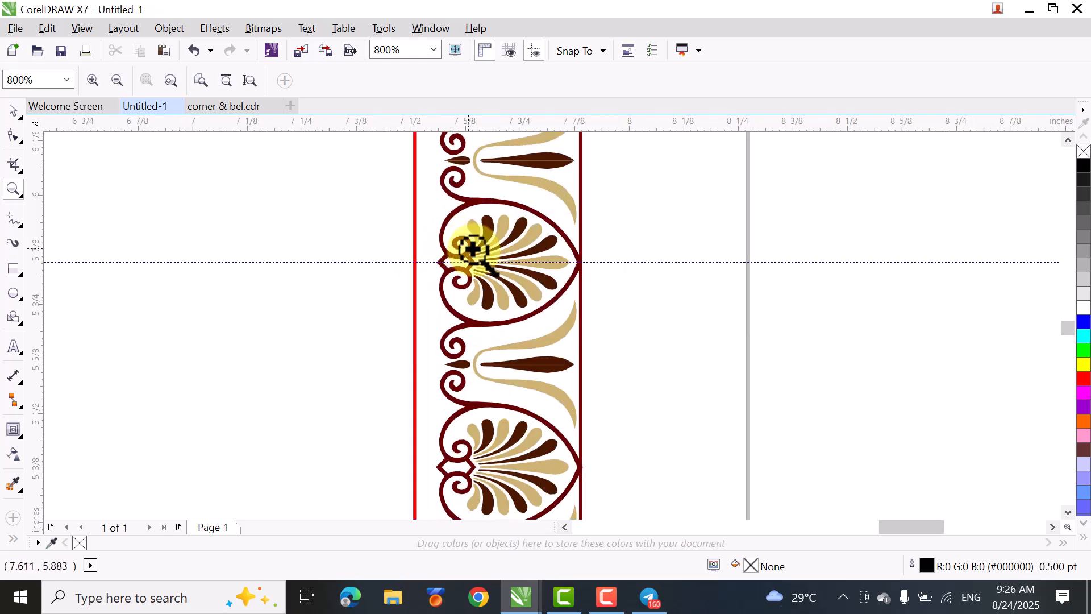
pyautogui.click(476, 261)
pyautogui.click(550, 260)
pyautogui.click(571, 266)
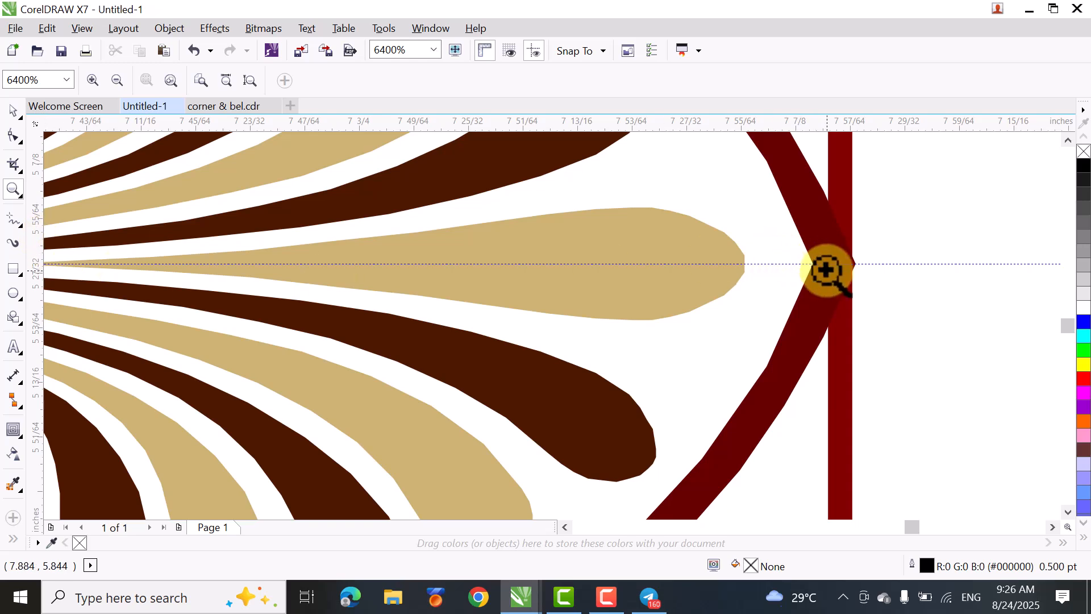
pyautogui.hotkey('shift', 'F4')
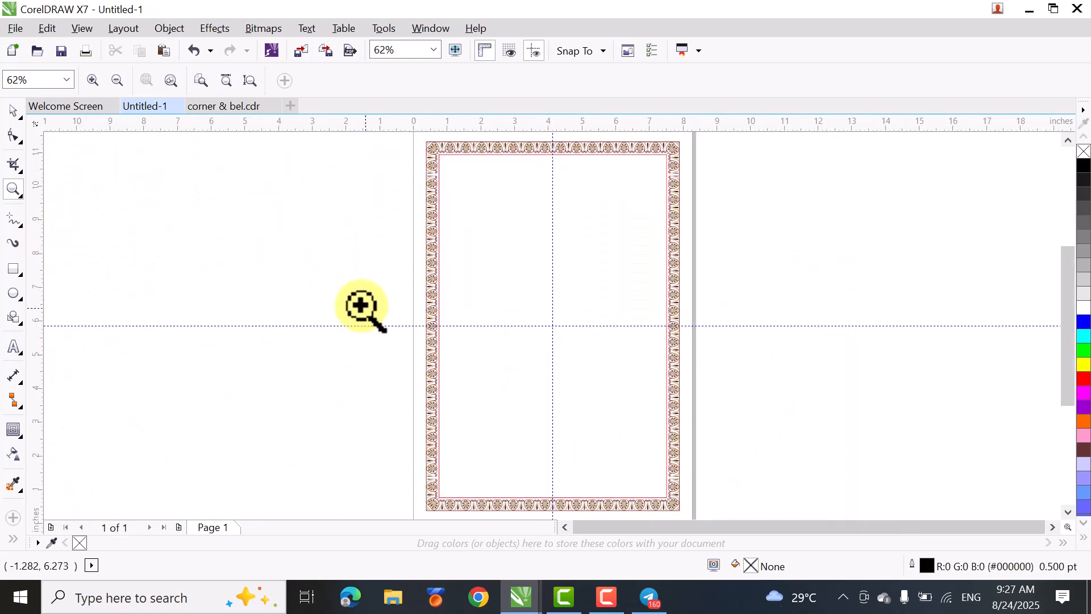
pyautogui.moveTo(378, 290); pyautogui.dragTo(460, 348)
pyautogui.click(640, 373)
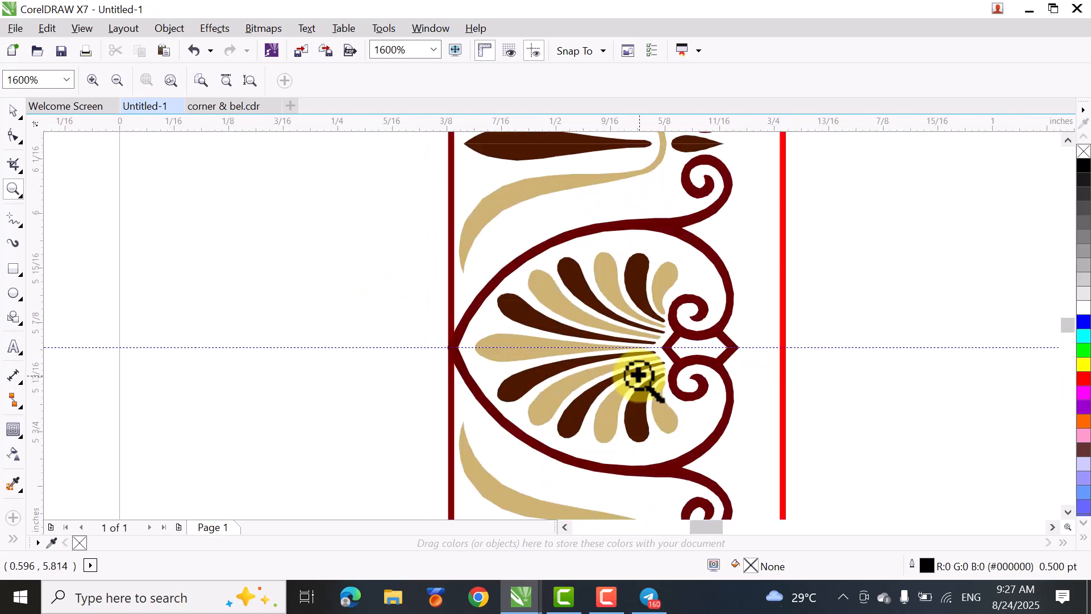
pyautogui.click(638, 373)
pyautogui.click(638, 372)
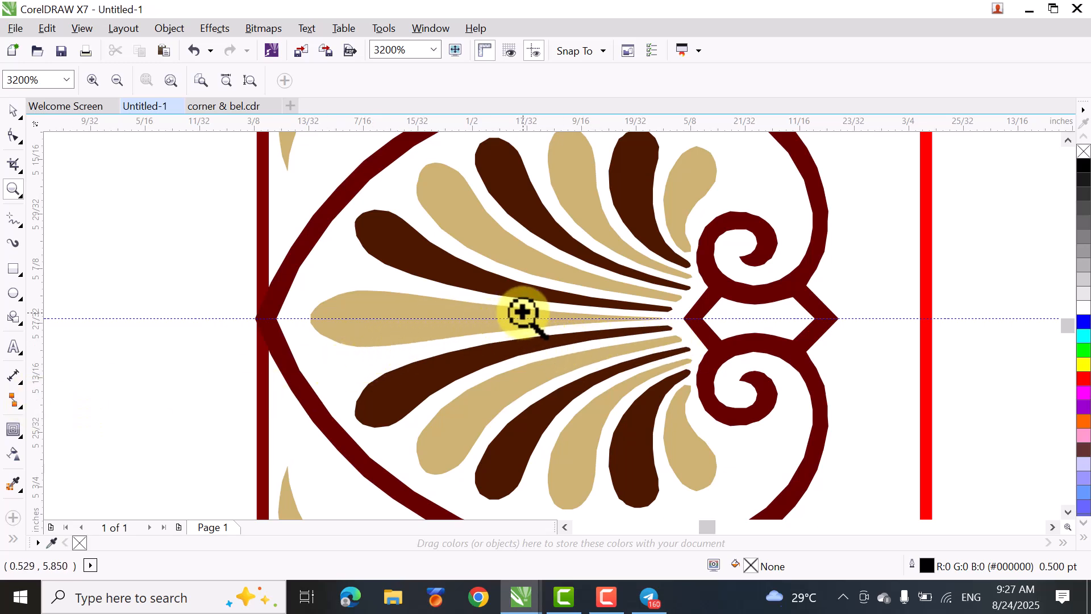
pyautogui.hotkey('shift', 'F4')
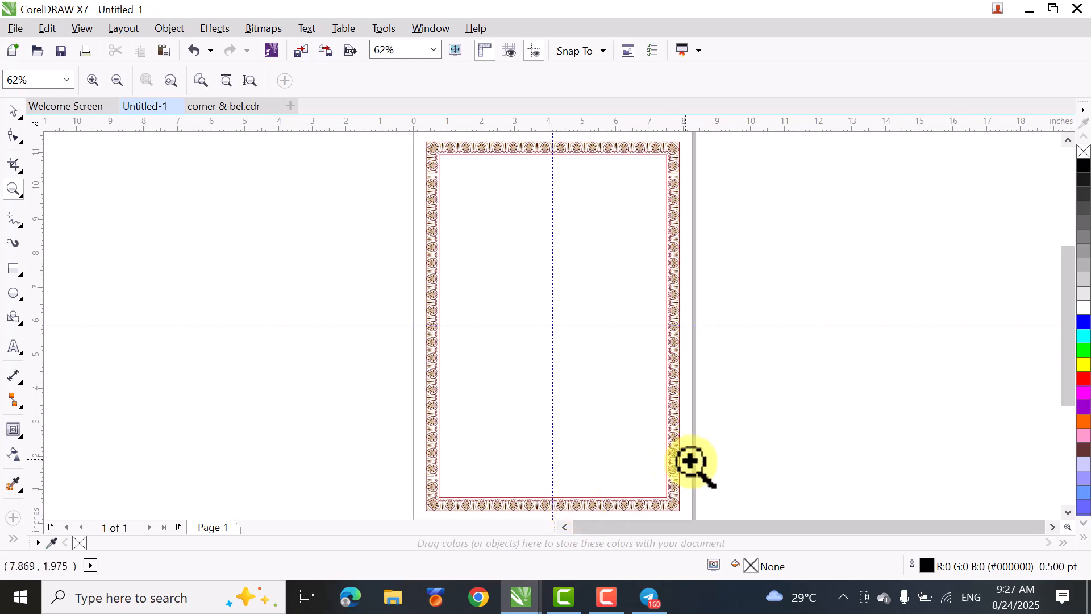
# - Examine the bottom row's join at the vertical centre guideline and the border's lower-left corner palmette, then select the border's top half
pyautogui.moveTo(1066, 364); pyautogui.dragTo(1070, 381)
pyautogui.moveTo(540, 495); pyautogui.dragTo(585, 463)
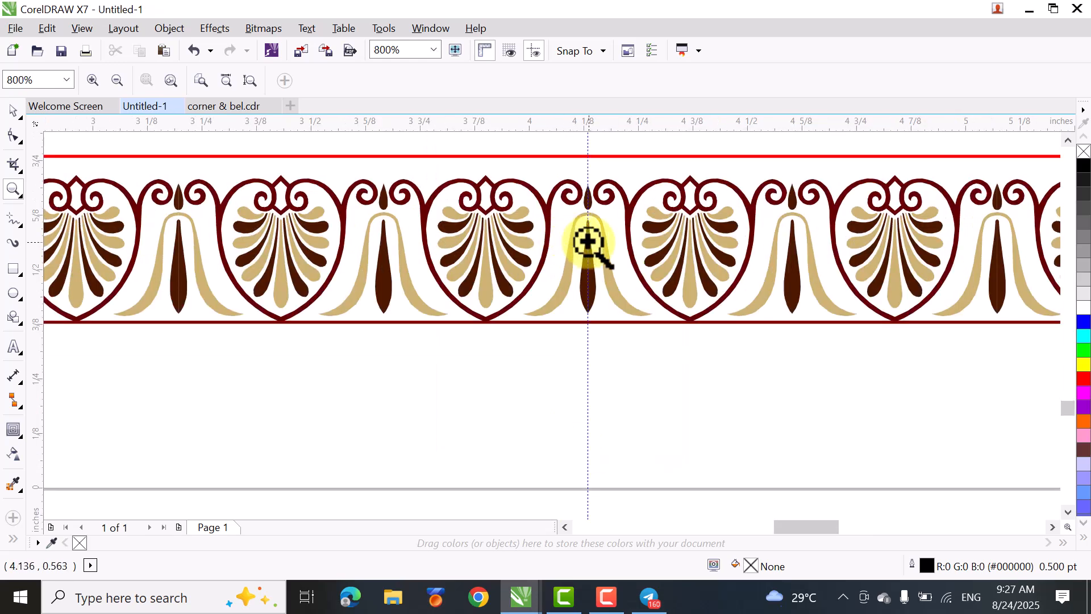
pyautogui.click(588, 242)
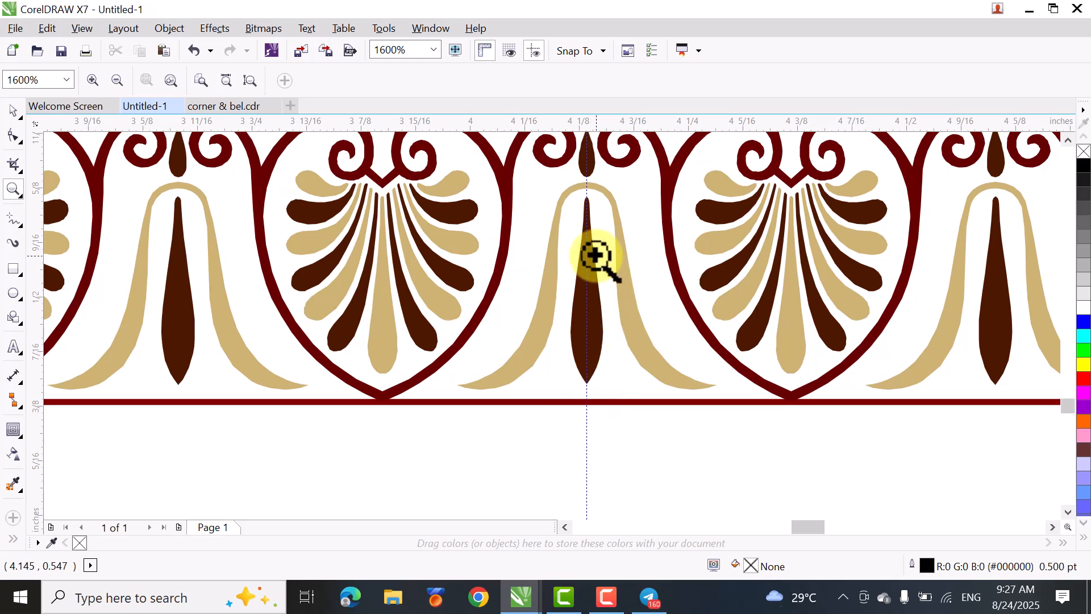
pyautogui.rightClick(592, 340)
pyautogui.rightClick(591, 340)
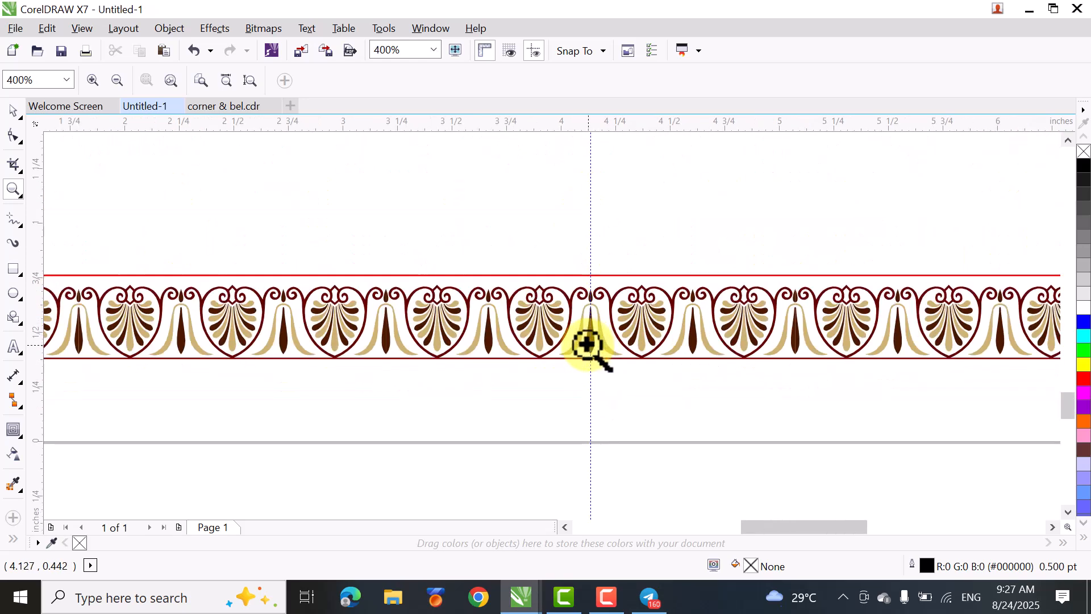
pyautogui.rightClick(588, 344)
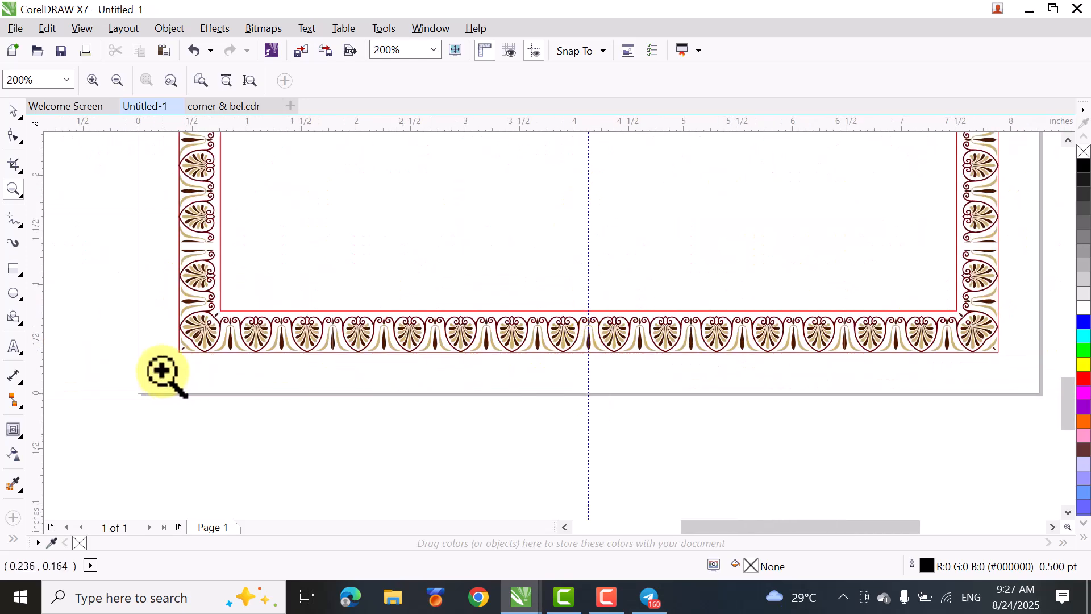
pyautogui.moveTo(140, 296); pyautogui.dragTo(280, 402)
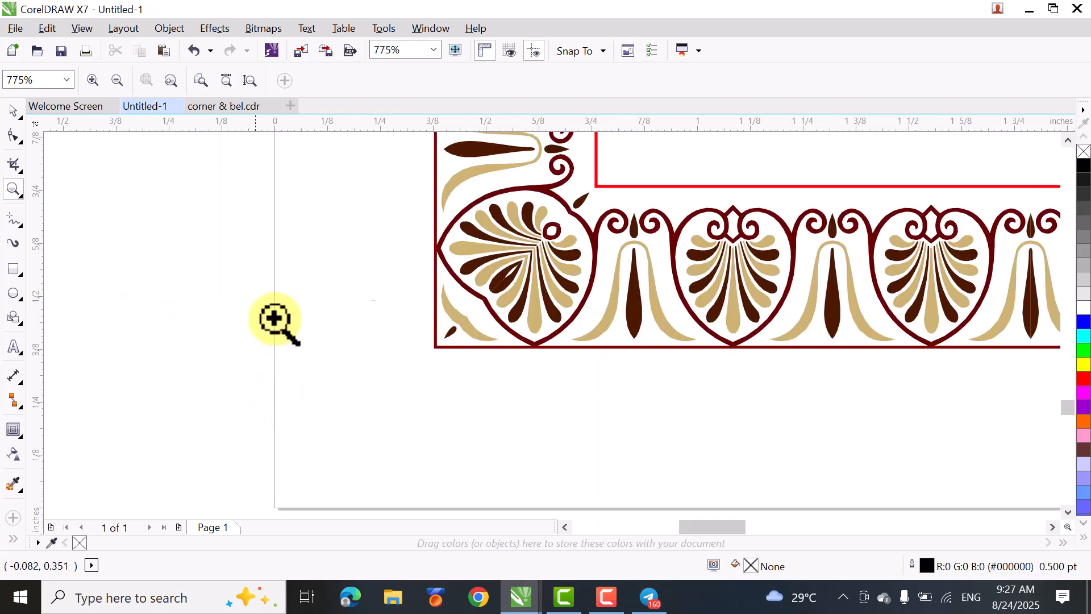
pyautogui.click(487, 280)
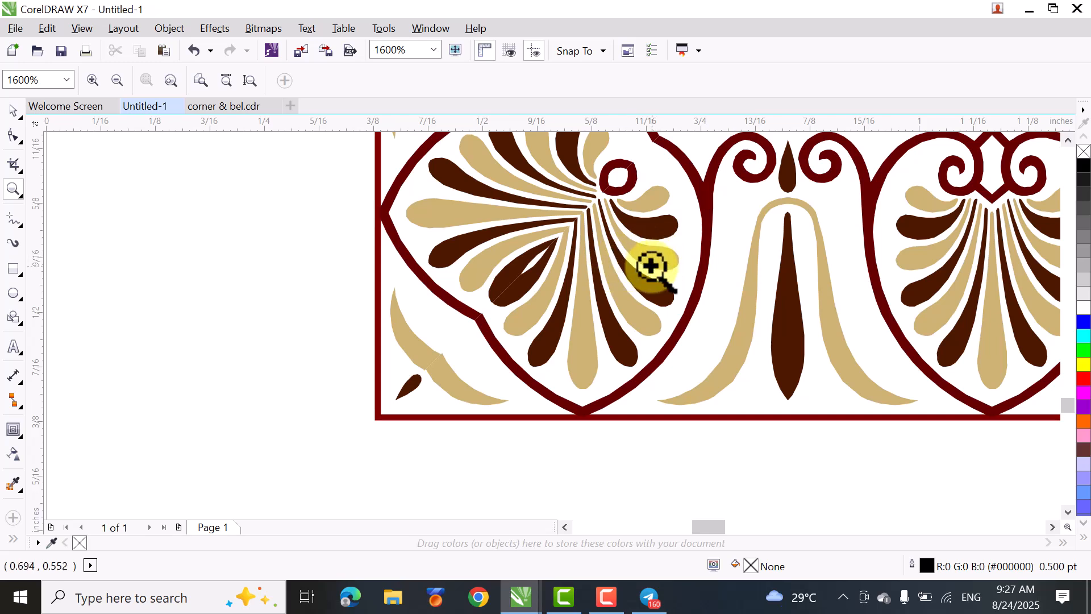
pyautogui.press('F4')
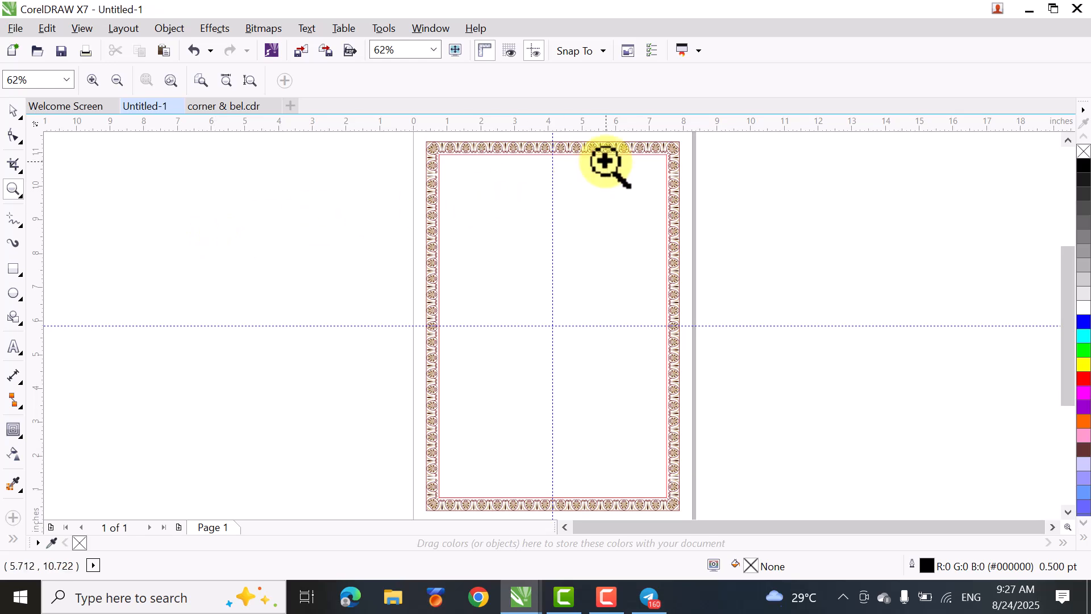
pyautogui.click(13, 111)
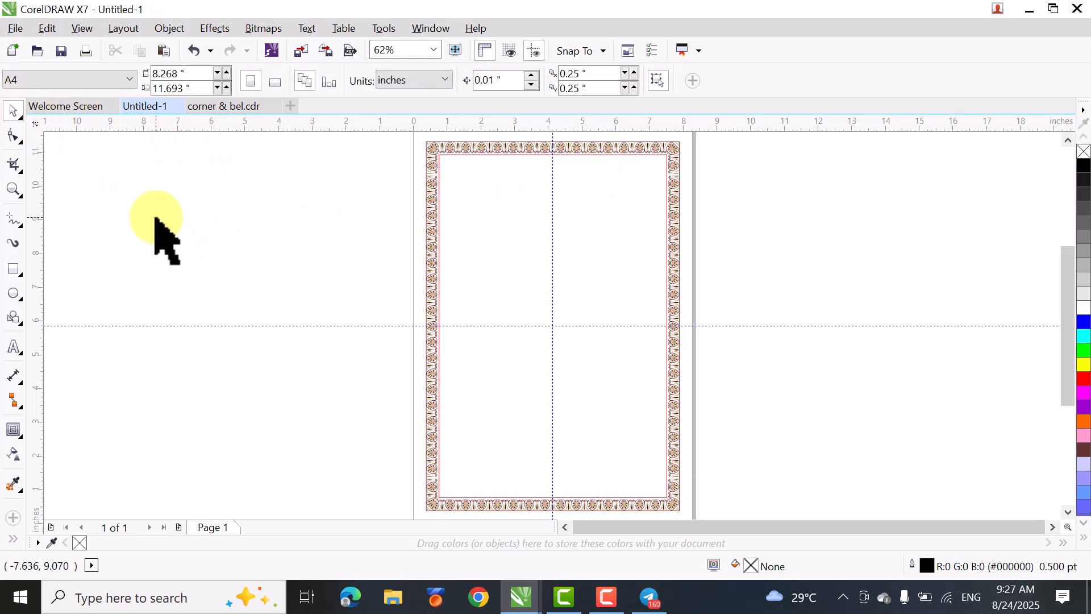
pyautogui.click(431, 254)
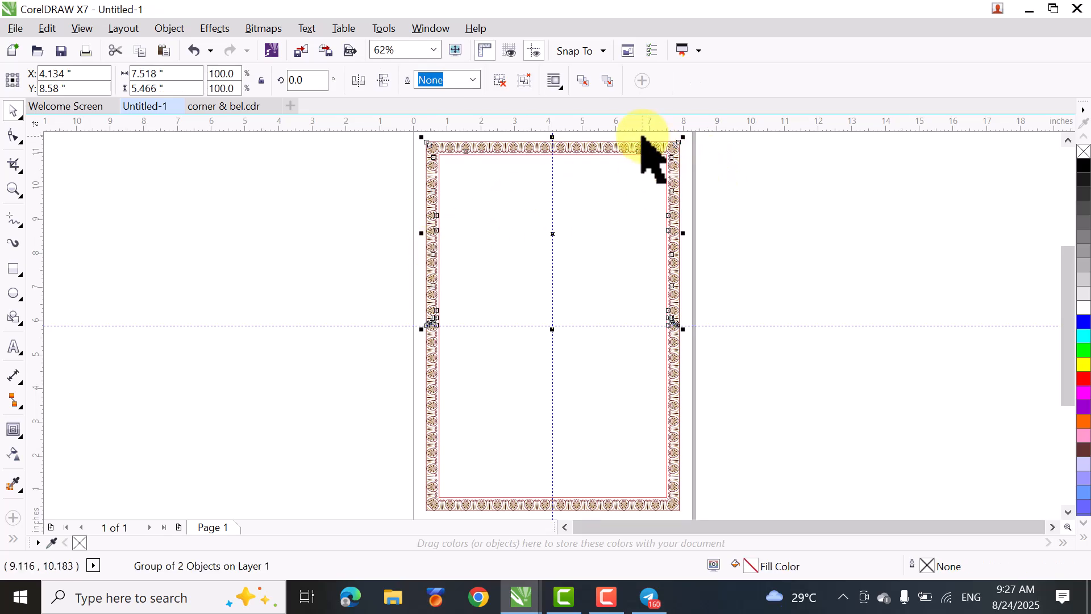
# - Switch to the corner & bel.cdr document and look through its vertical border strips and the full ornament collection
pyautogui.click(243, 108)
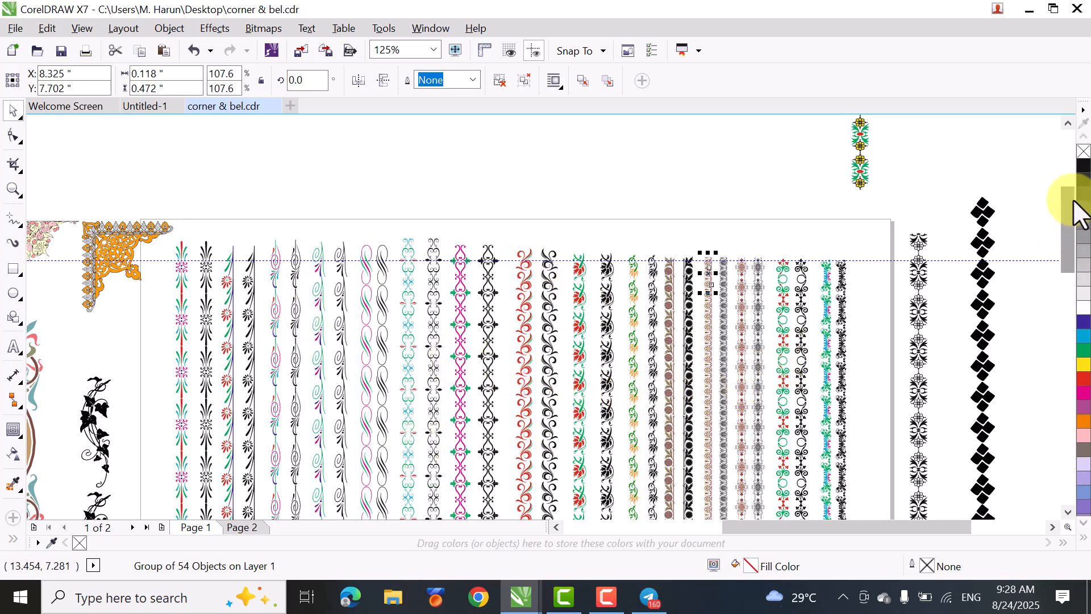
pyautogui.moveTo(1068, 206); pyautogui.dragTo(1066, 209)
pyautogui.moveTo(1068, 223); pyautogui.dragTo(1070, 269)
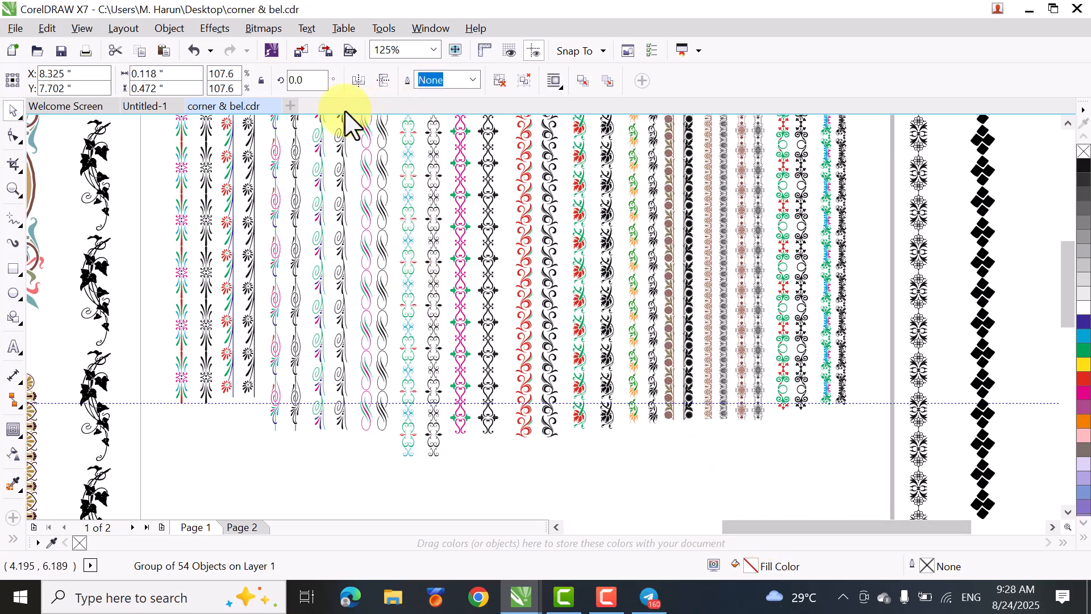
pyautogui.click(145, 107)
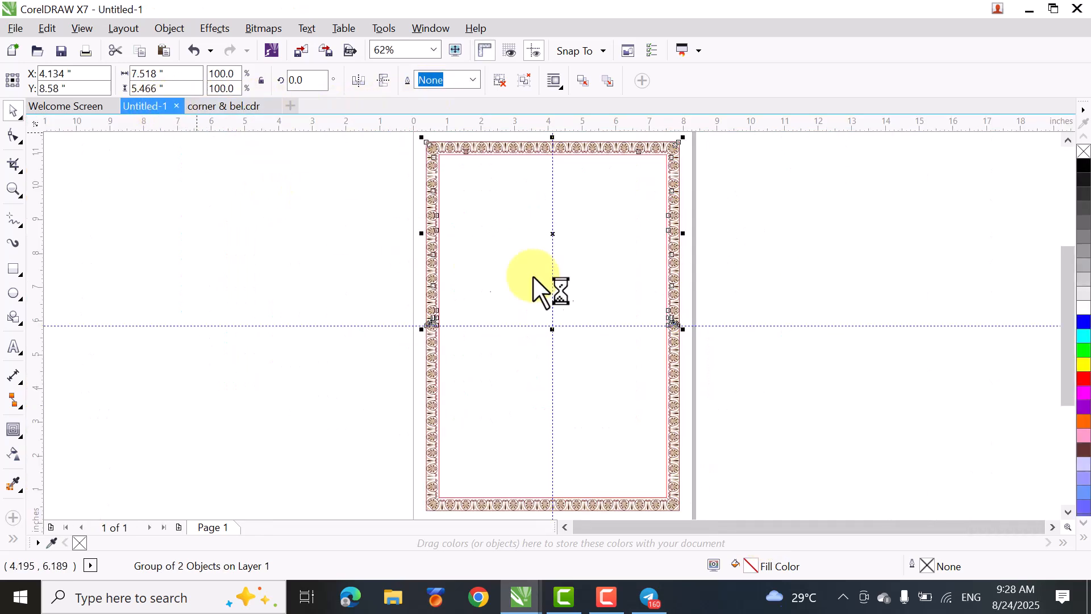
pyautogui.click(215, 105)
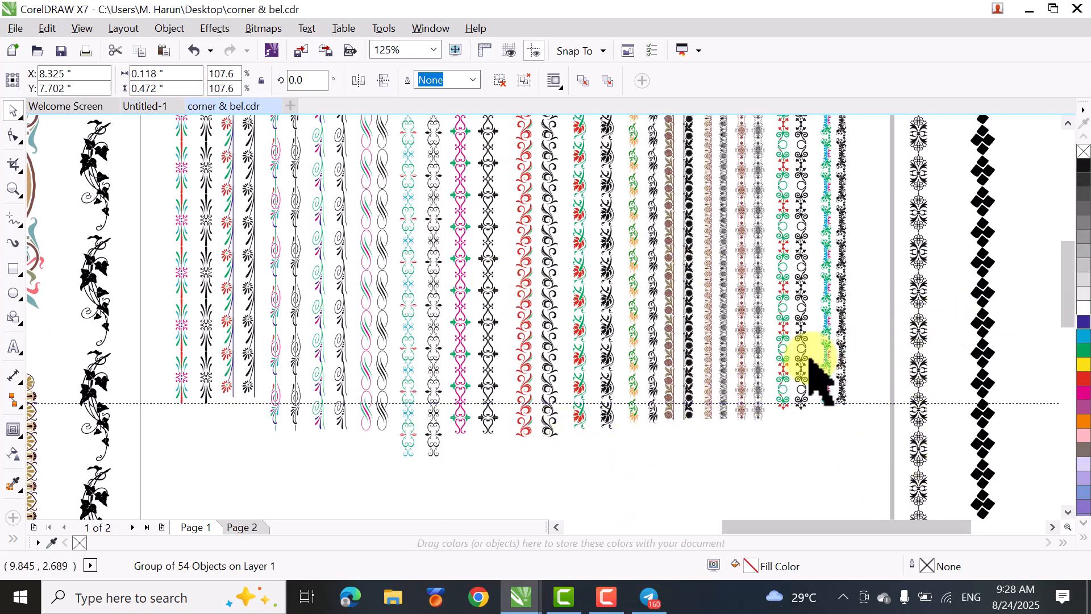
pyautogui.scroll(5, 735, 384)
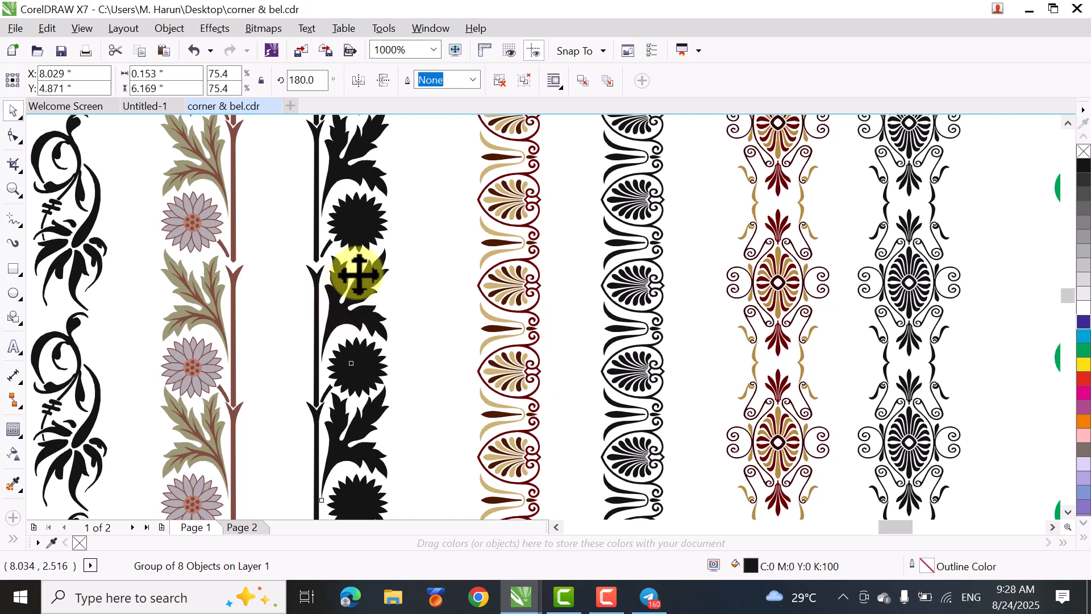
pyautogui.scroll(-1, 365, 251)
pyautogui.scroll(-1, 556, 278)
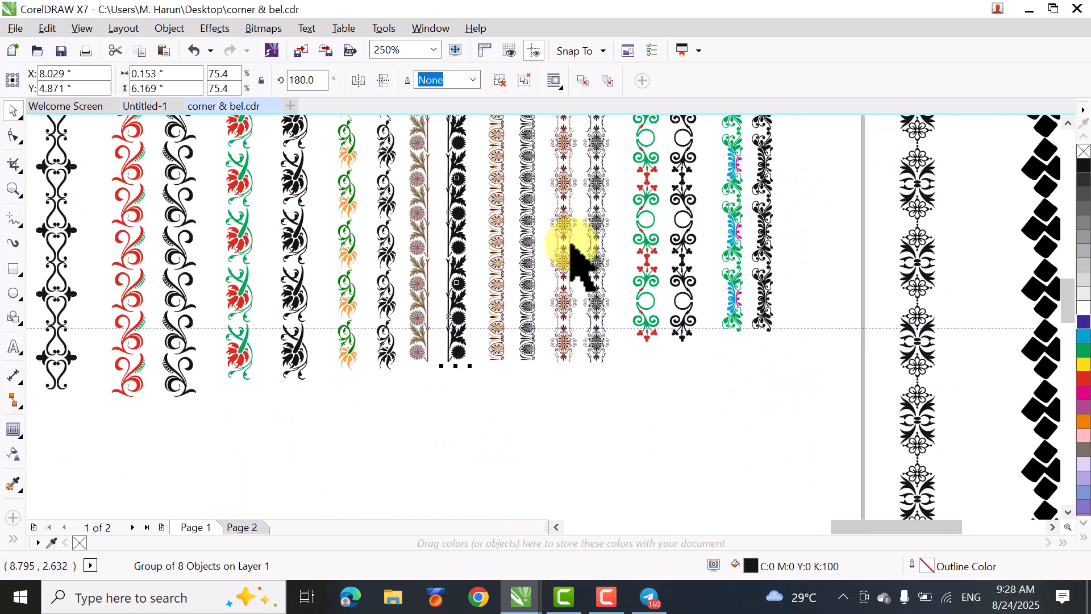
pyautogui.moveTo(1063, 306); pyautogui.dragTo(1063, 271)
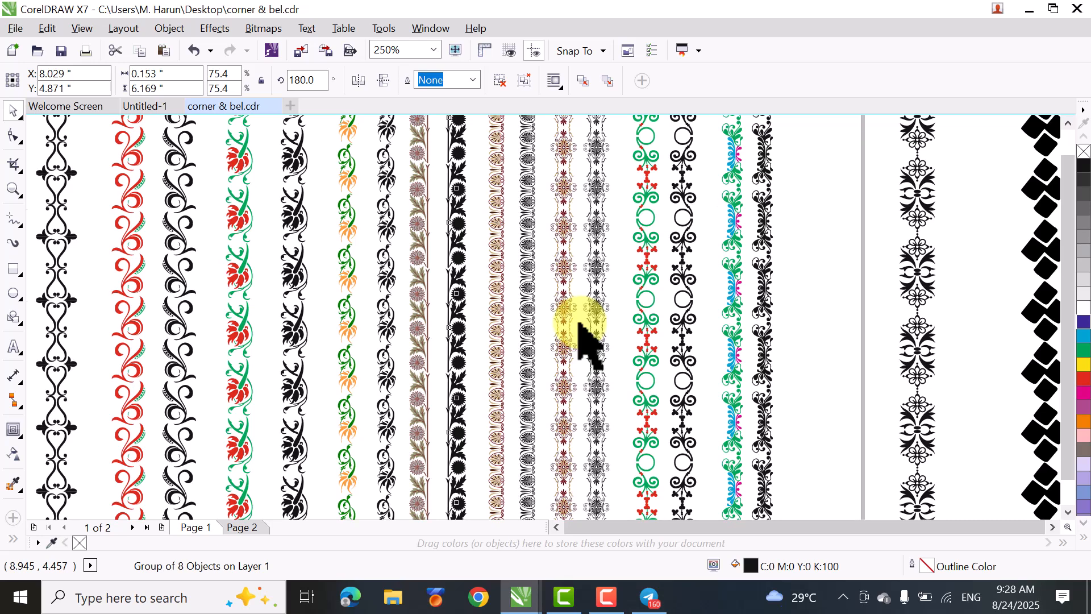
pyautogui.press('F4')
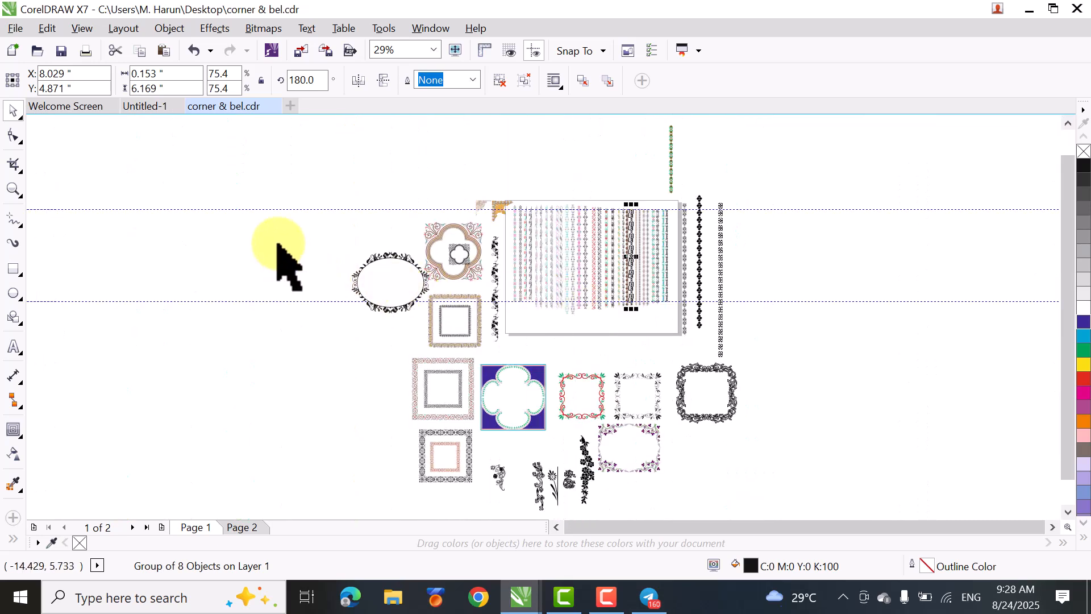
# - Deselect the strip and examine up close the coloured square frames, including the gold palmette border and the floral scroll border
pyautogui.click(337, 379)
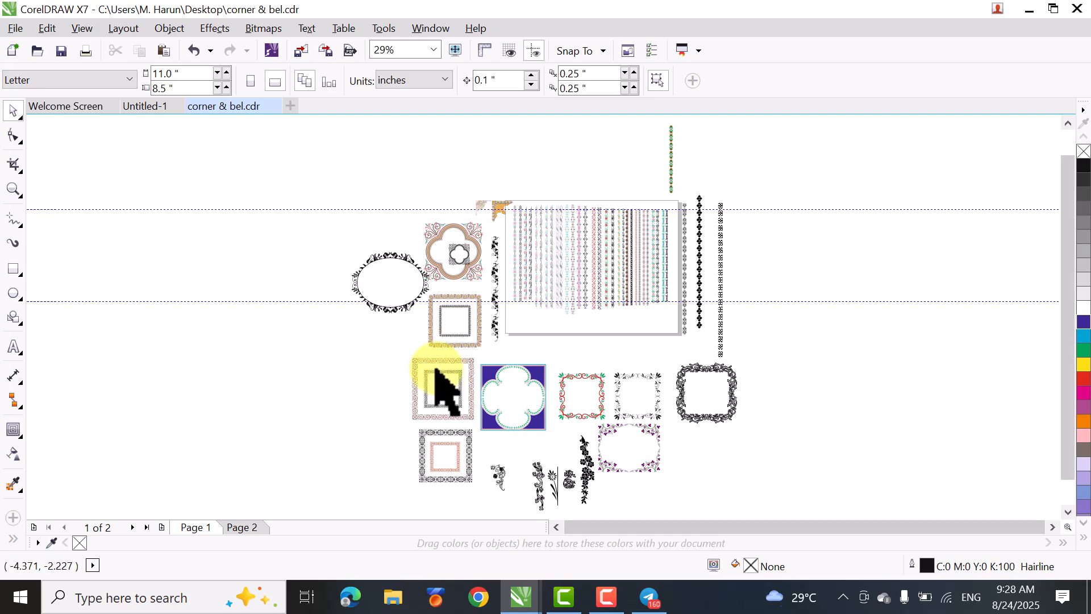
pyautogui.scroll(5, 436, 372)
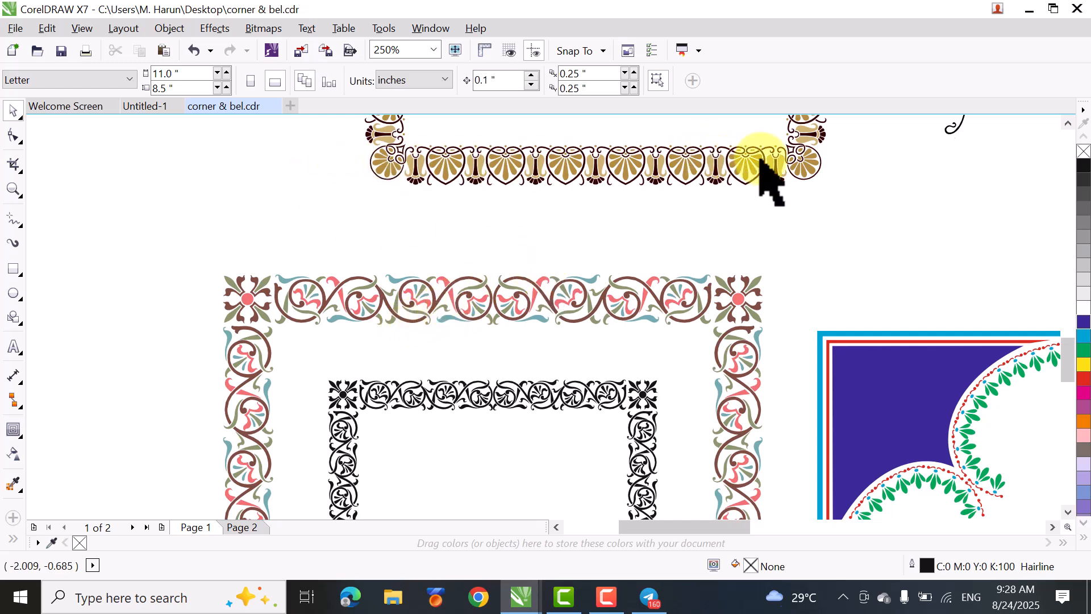
pyautogui.scroll(1, 801, 165)
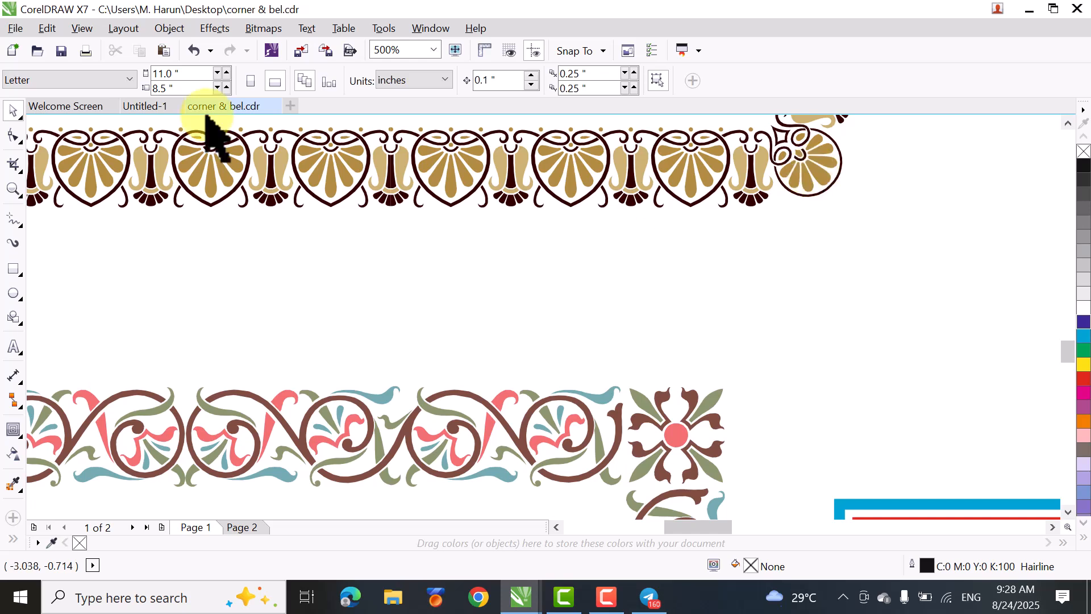
# - Switch back to the Untitled-1 document and review the complete palmette border along the full height of the page
pyautogui.click(152, 109)
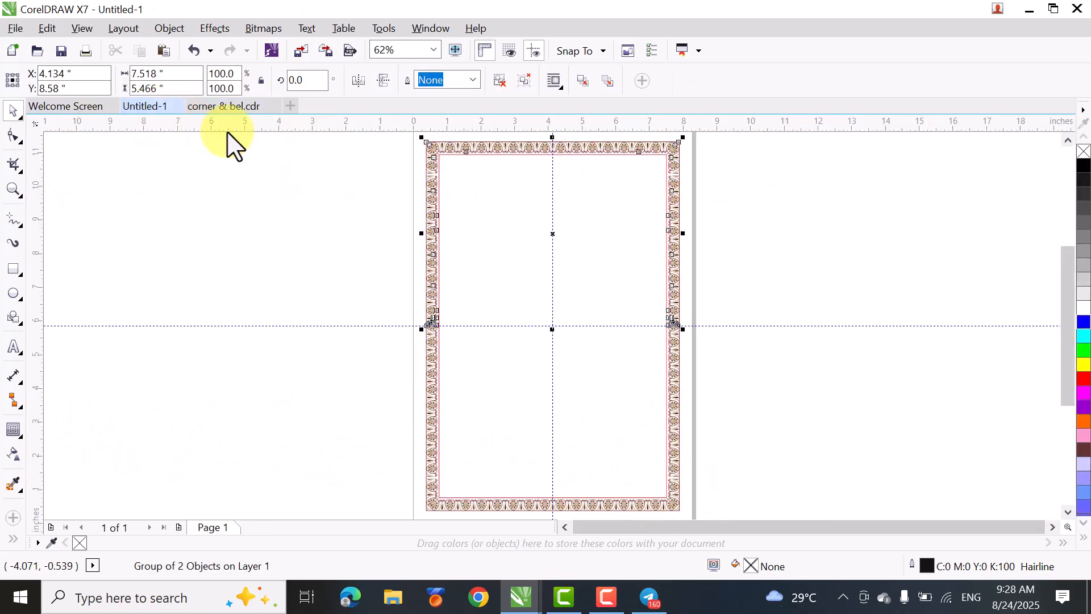
pyautogui.click(333, 193)
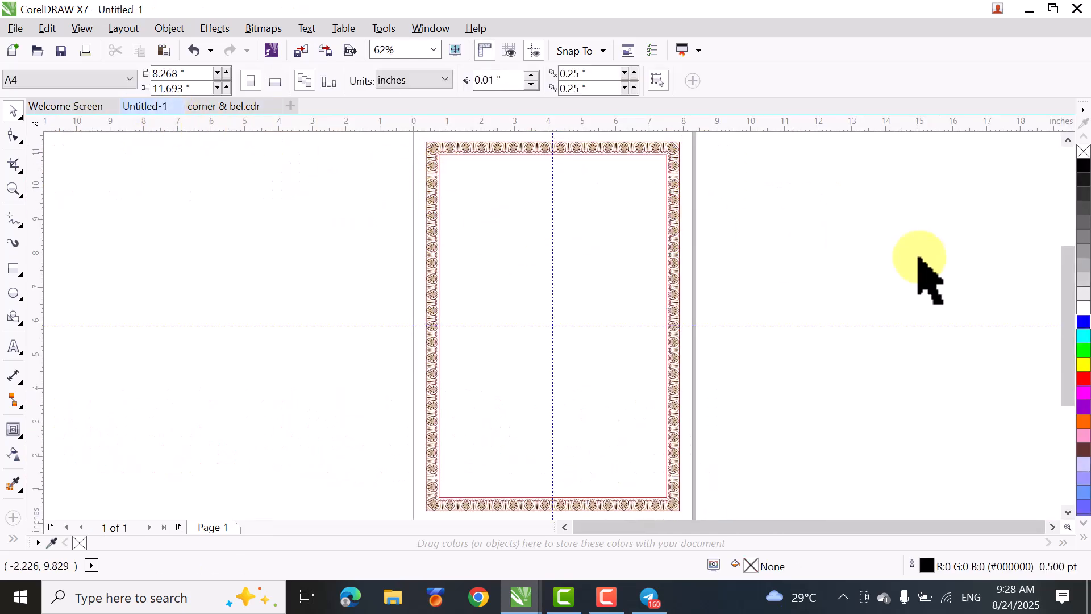
pyautogui.moveTo(1062, 312); pyautogui.dragTo(1064, 297)
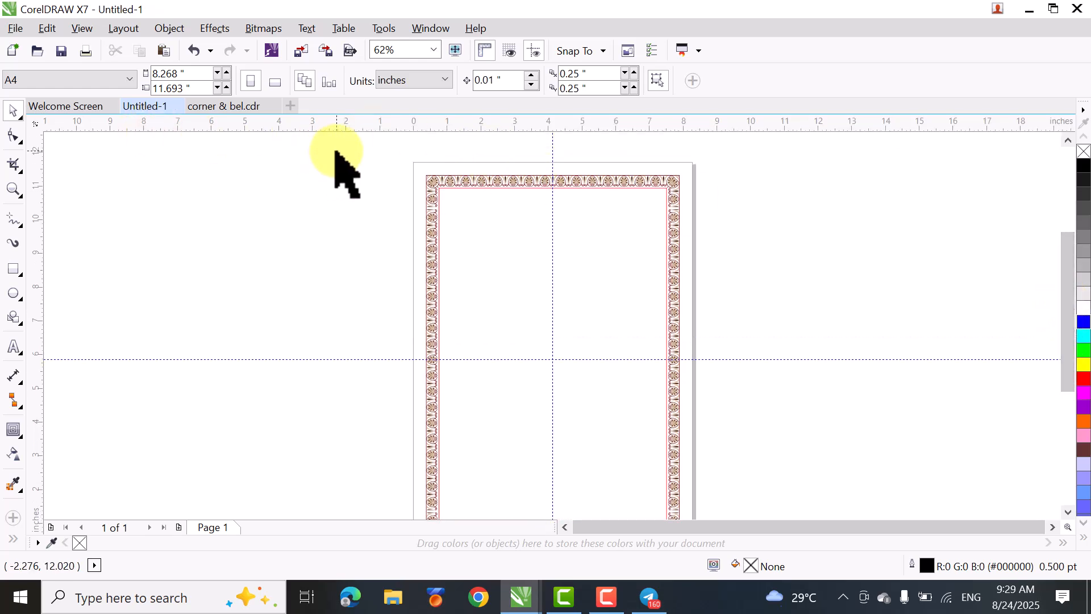
pyautogui.moveTo(336, 151); pyautogui.dragTo(724, 497)
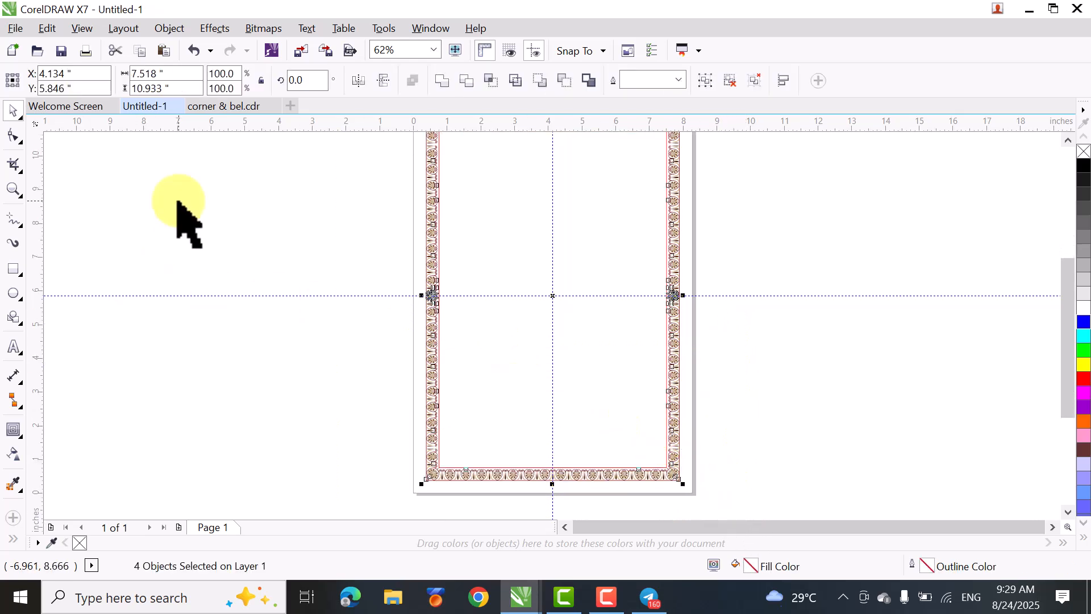
pyautogui.click(306, 198)
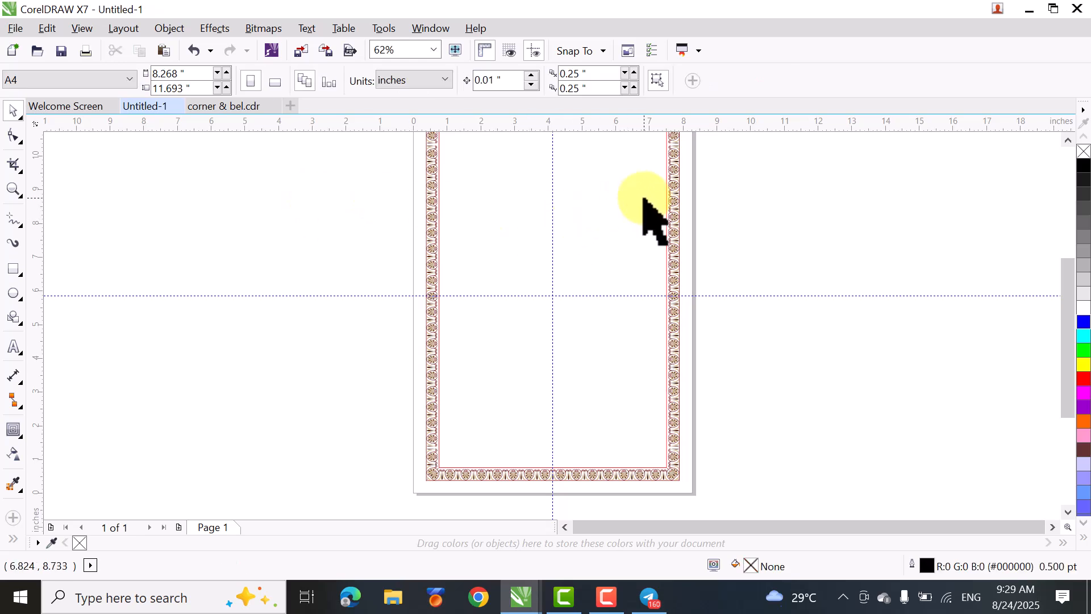
pyautogui.moveTo(1067, 292); pyautogui.dragTo(1064, 251)
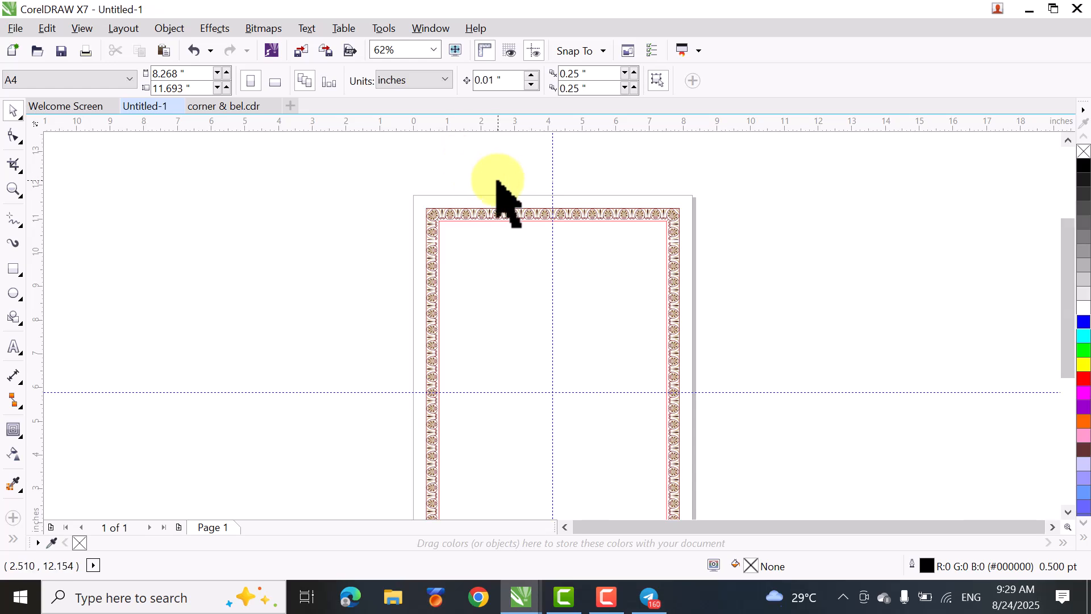
# - Delete the thin dark red rectangle that outlines the outer edge of the palmette border
pyautogui.scroll(4, 498, 195)
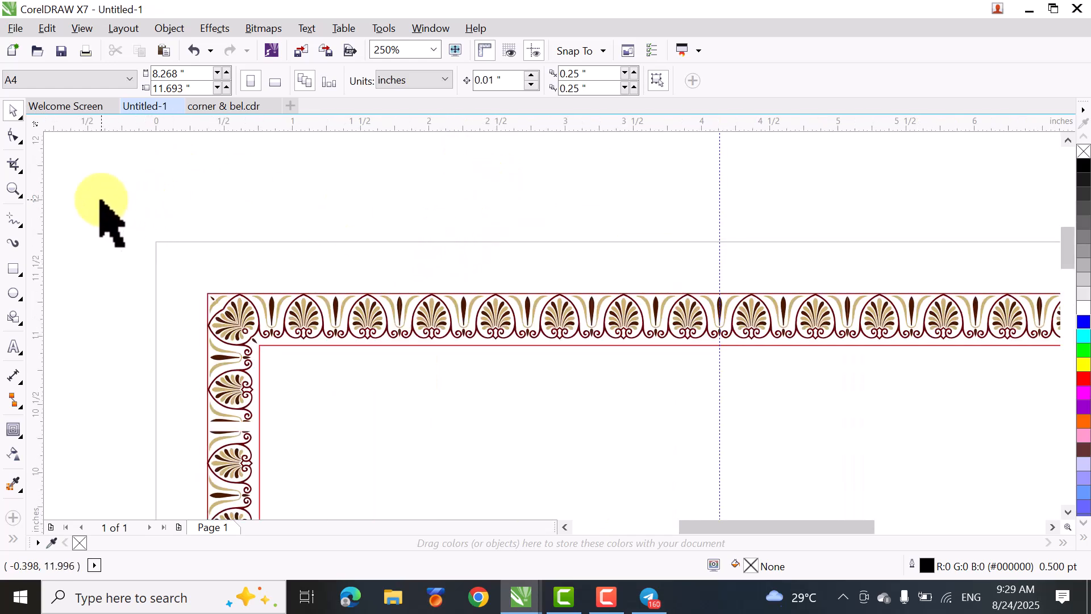
pyautogui.scroll(2, 222, 227)
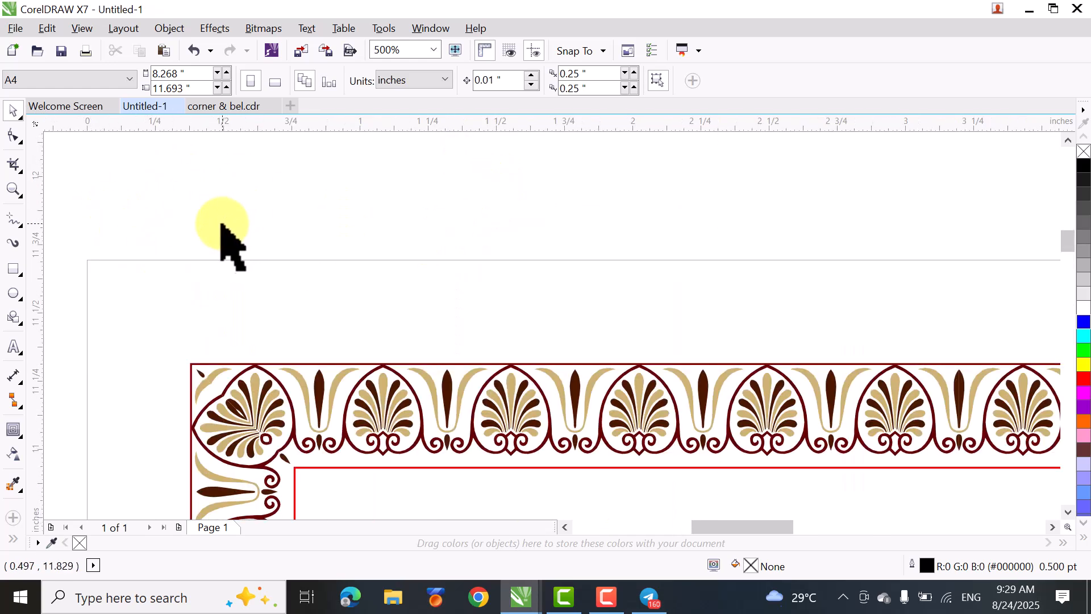
pyautogui.click(301, 364)
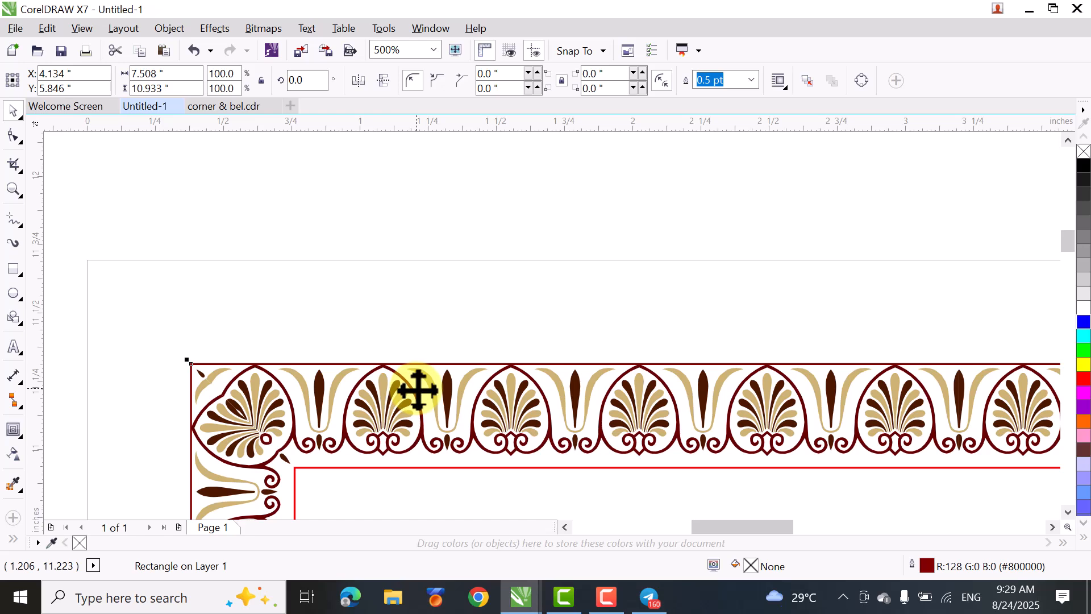
pyautogui.press('Delete')
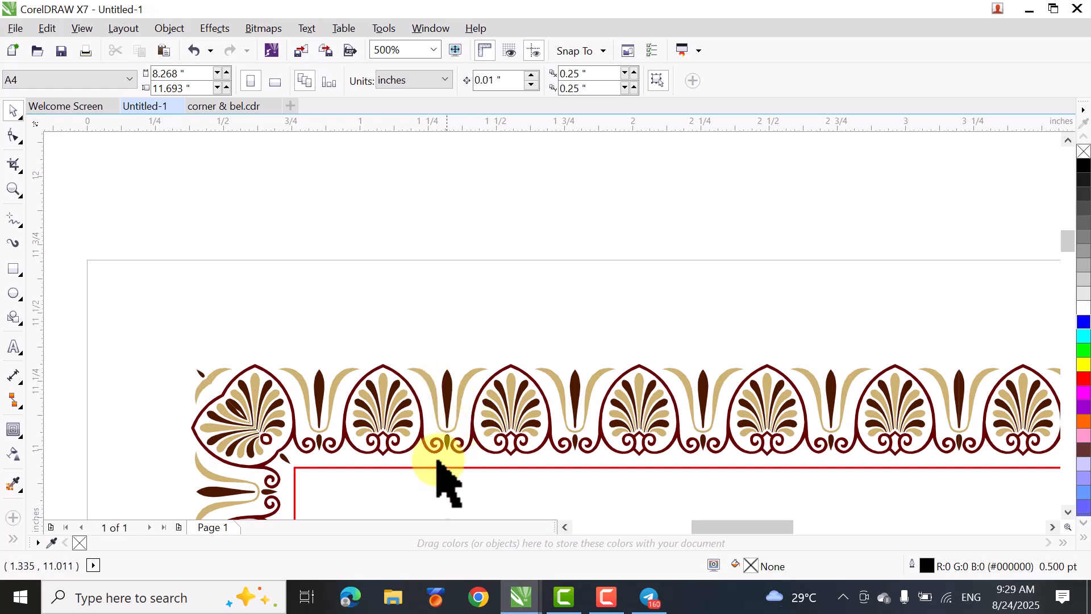
# - Apply an outside contour to the red rectangle along the inner edge of the palmette border
pyautogui.click(391, 468)
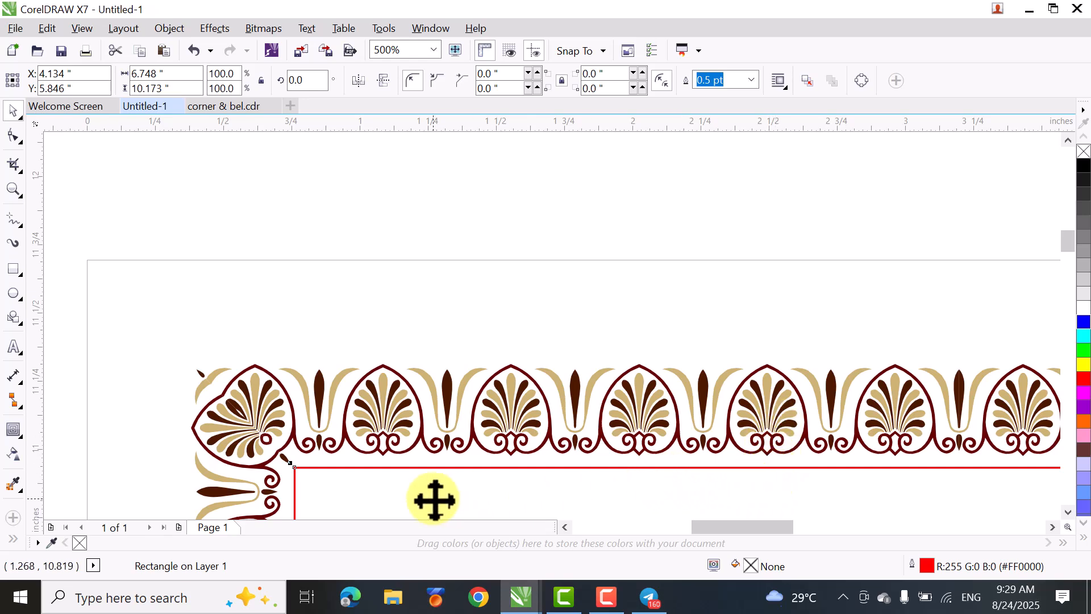
pyautogui.scroll(2, 418, 496)
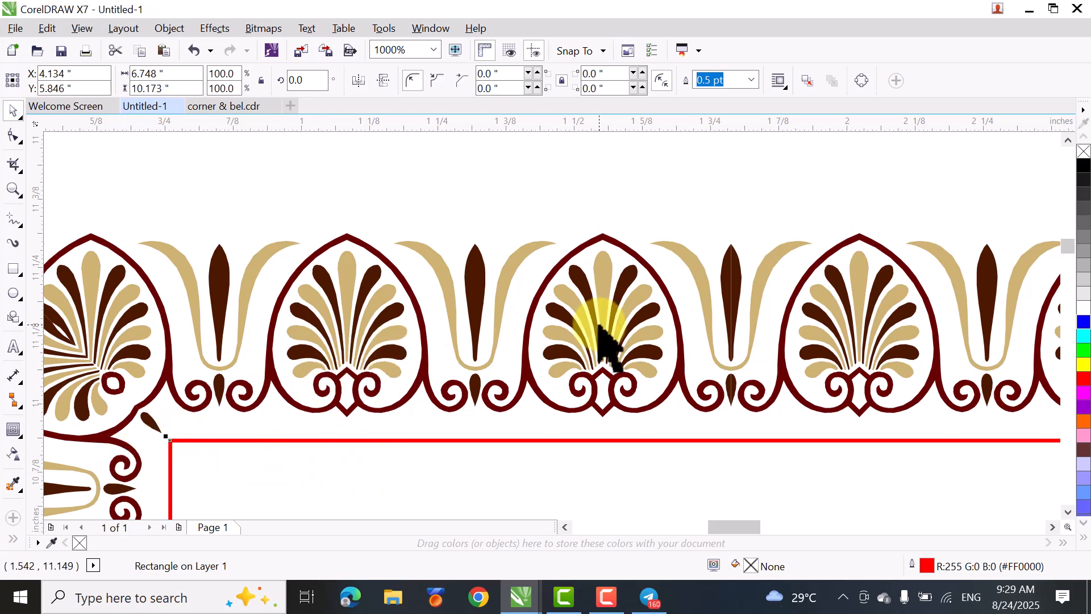
pyautogui.click(12, 429)
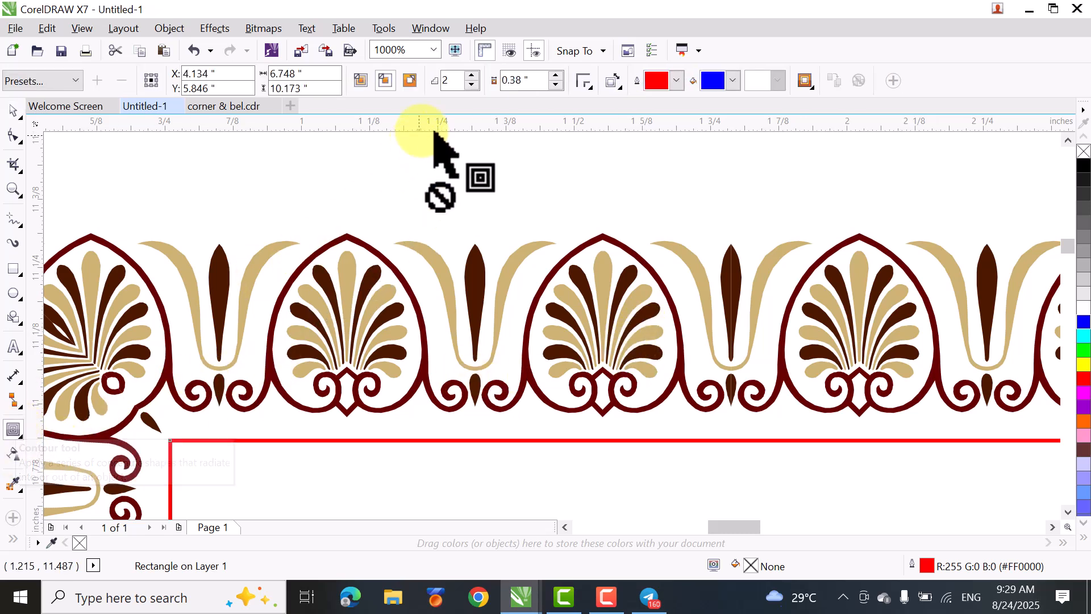
pyautogui.click(410, 81)
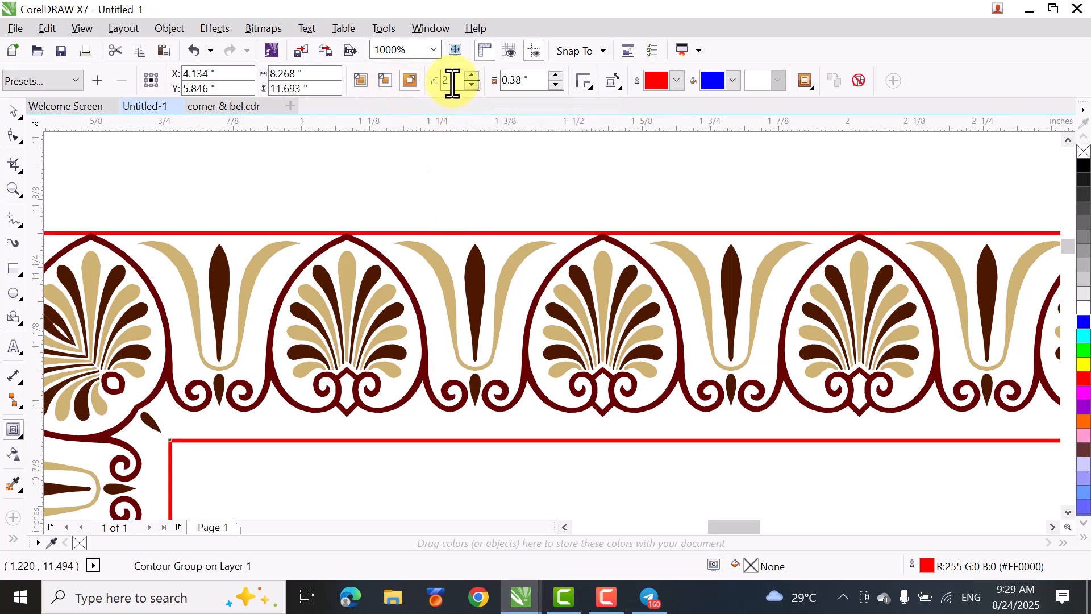
# - Set the red rectangle's contour to one step with a 0.02 inch offset
pyautogui.click(555, 86)
pyautogui.click(555, 85)
pyautogui.click(555, 86)
pyautogui.click(555, 86)
pyautogui.click(555, 86)
pyautogui.click(556, 86)
pyautogui.click(555, 86)
pyautogui.click(555, 86)
pyautogui.click(556, 86)
pyautogui.click(556, 85)
pyautogui.click(555, 86)
pyautogui.click(556, 86)
pyautogui.click(555, 86)
pyautogui.click(556, 86)
pyautogui.click(556, 86)
pyautogui.click(555, 85)
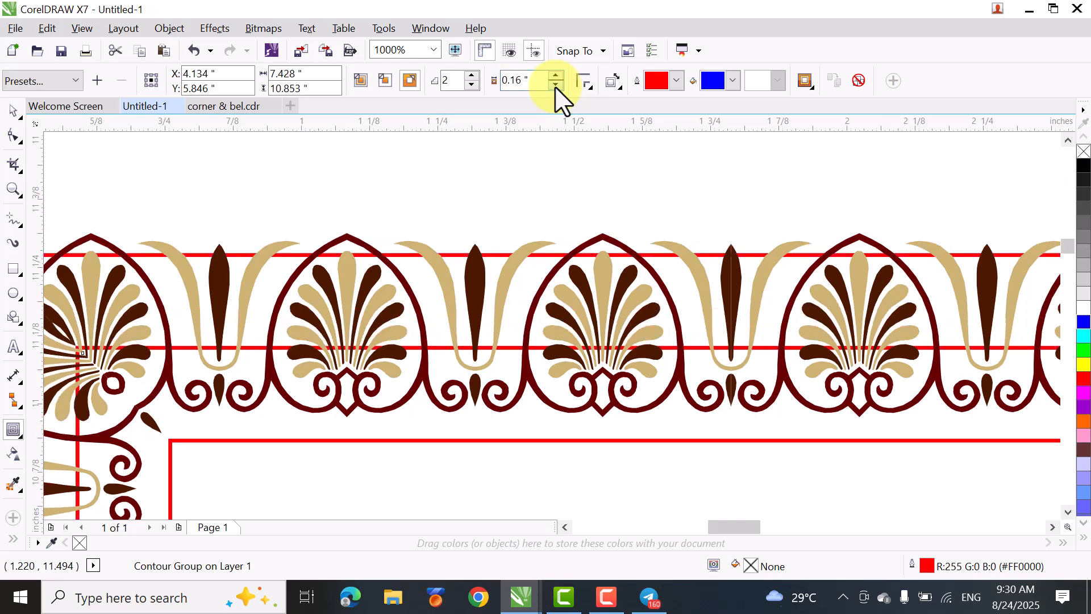
pyautogui.click(555, 86)
pyautogui.click(472, 86)
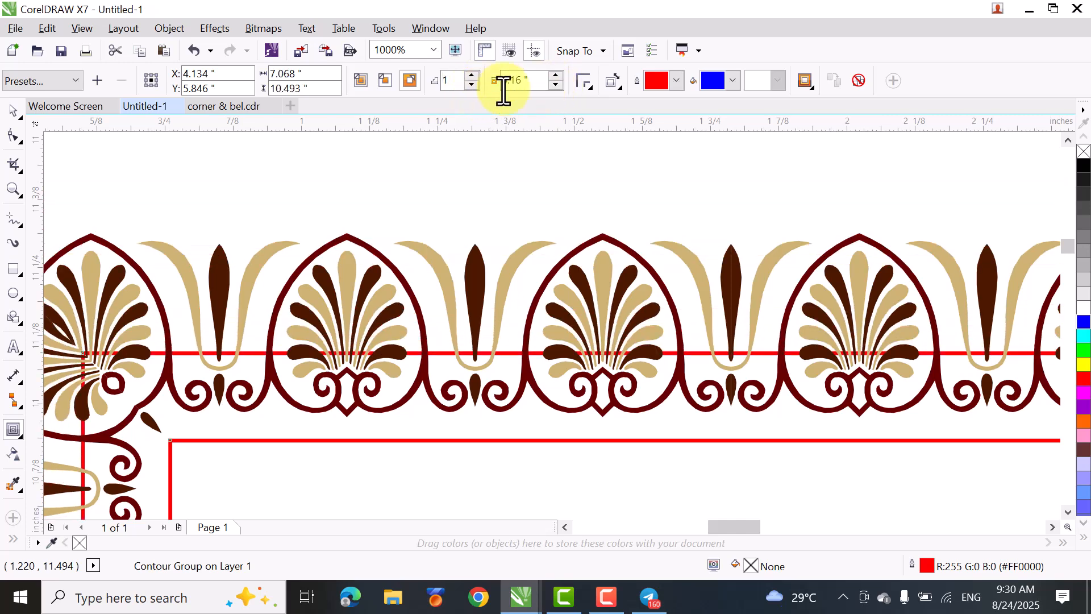
pyautogui.click(555, 86)
pyautogui.click(555, 86)
pyautogui.click(555, 86)
pyautogui.click(555, 85)
pyautogui.click(556, 86)
pyautogui.click(555, 86)
pyautogui.click(555, 86)
pyautogui.click(555, 86)
pyautogui.click(556, 86)
pyautogui.click(557, 86)
pyautogui.click(556, 86)
pyautogui.click(556, 86)
pyautogui.click(556, 86)
pyautogui.click(556, 87)
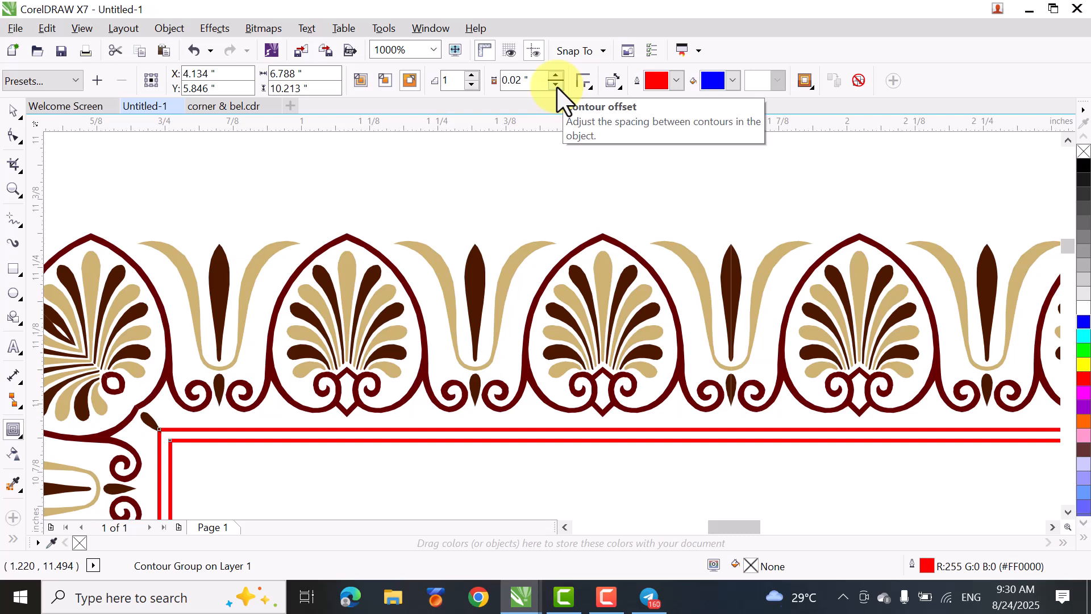
pyautogui.click(556, 85)
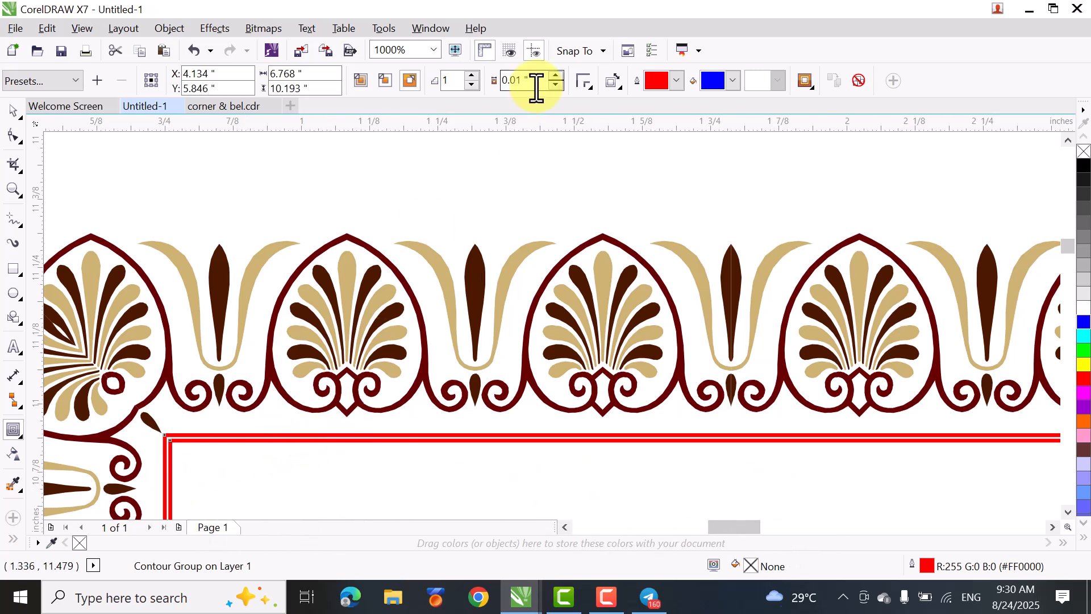
pyautogui.click(556, 76)
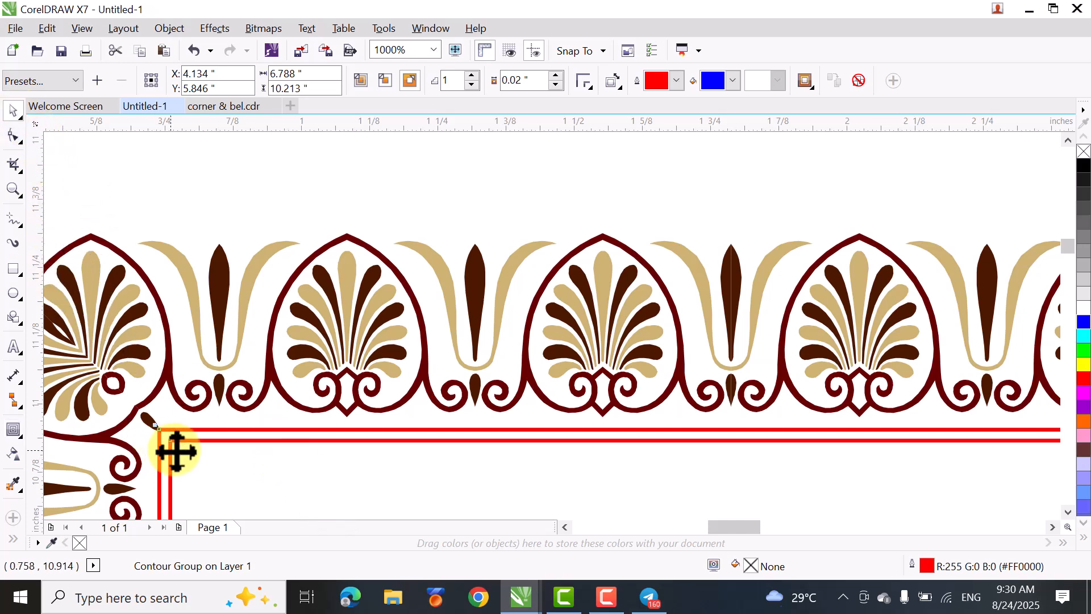
# - Break the red contour group apart and delete the original inner rectangle
pyautogui.scroll(-1, 300, 195)
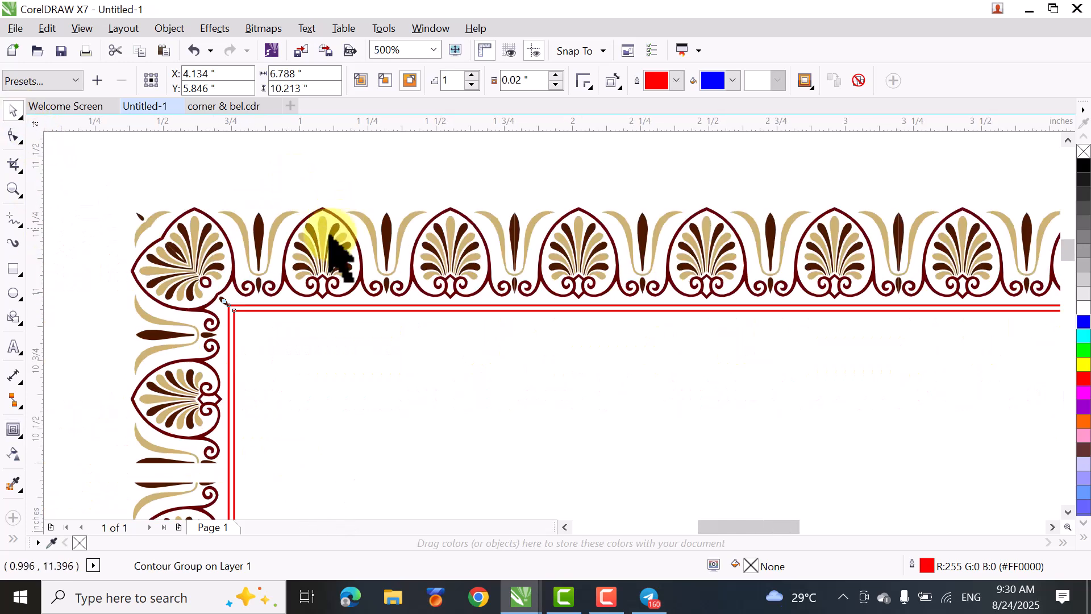
pyautogui.click(92, 336)
pyautogui.click(334, 361)
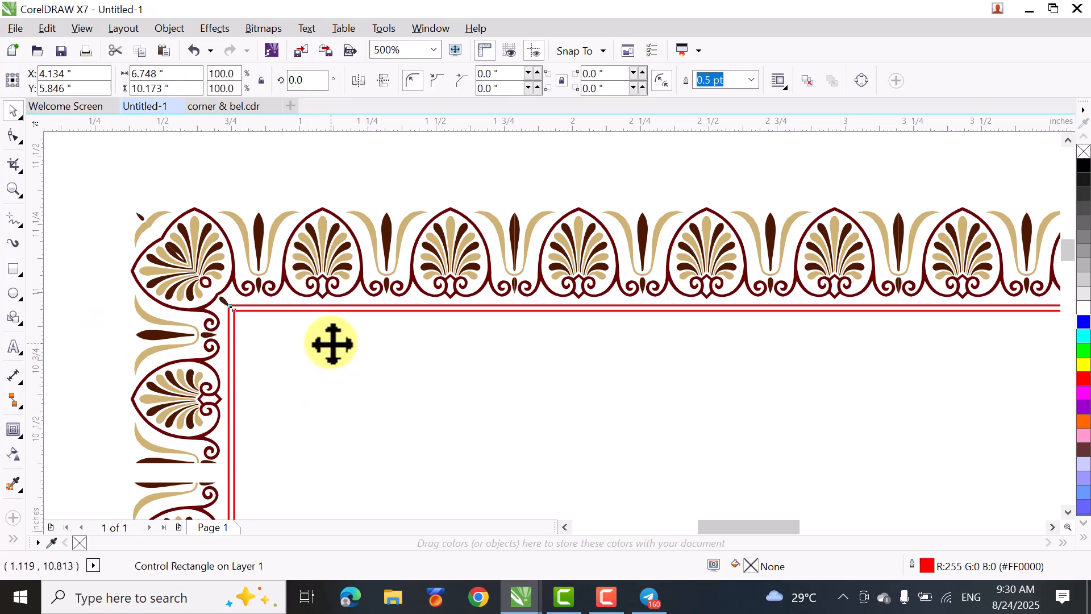
pyautogui.rightClick(333, 344)
pyautogui.click(284, 335)
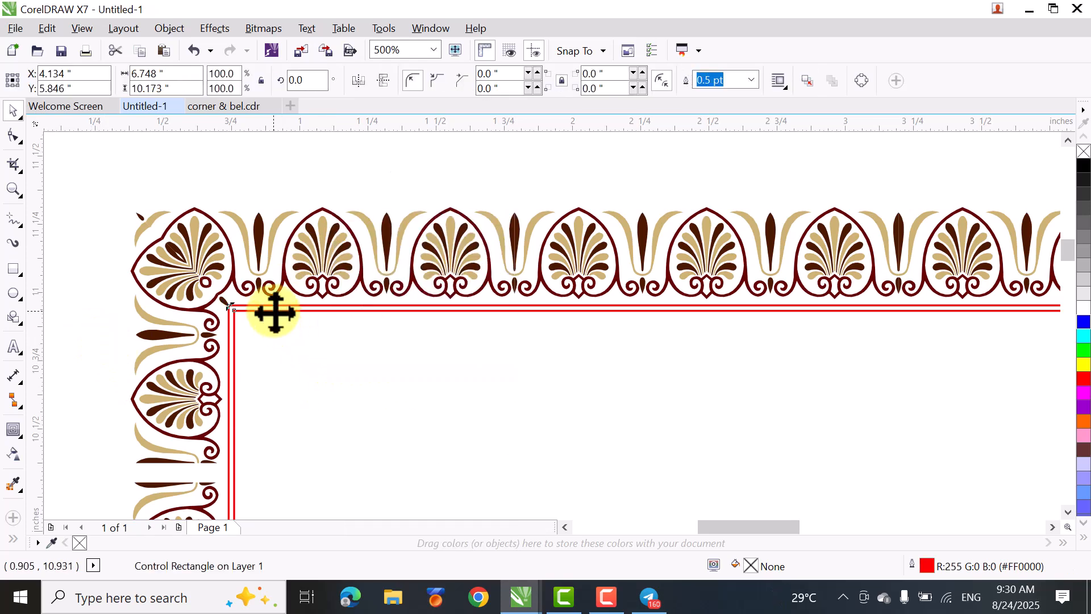
pyautogui.click(55, 285)
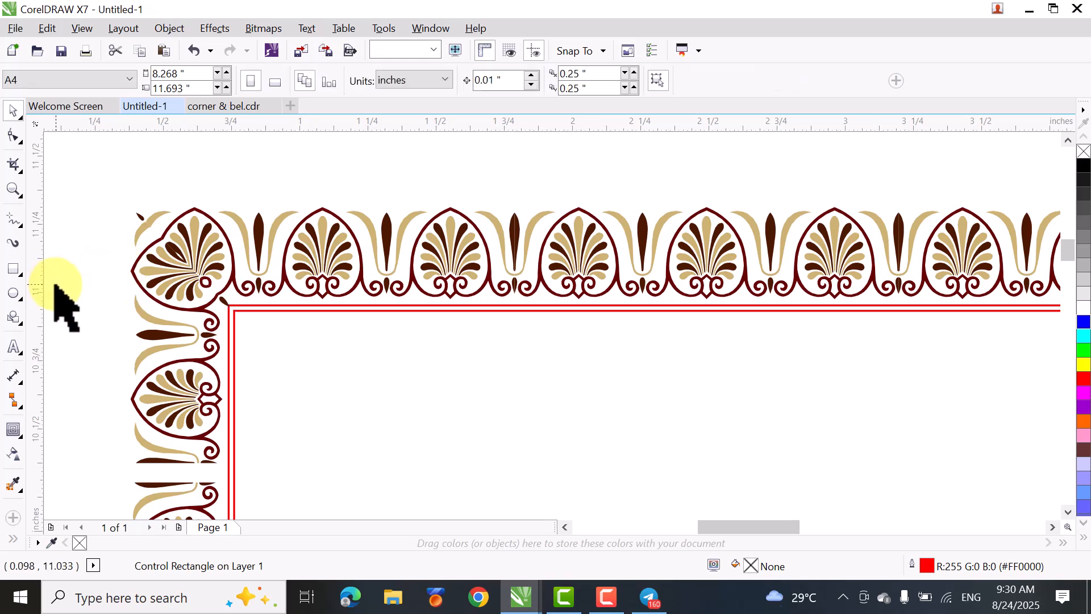
pyautogui.rightClick(237, 310)
pyautogui.press('Escape')
pyautogui.click(57, 373)
pyautogui.click(234, 367)
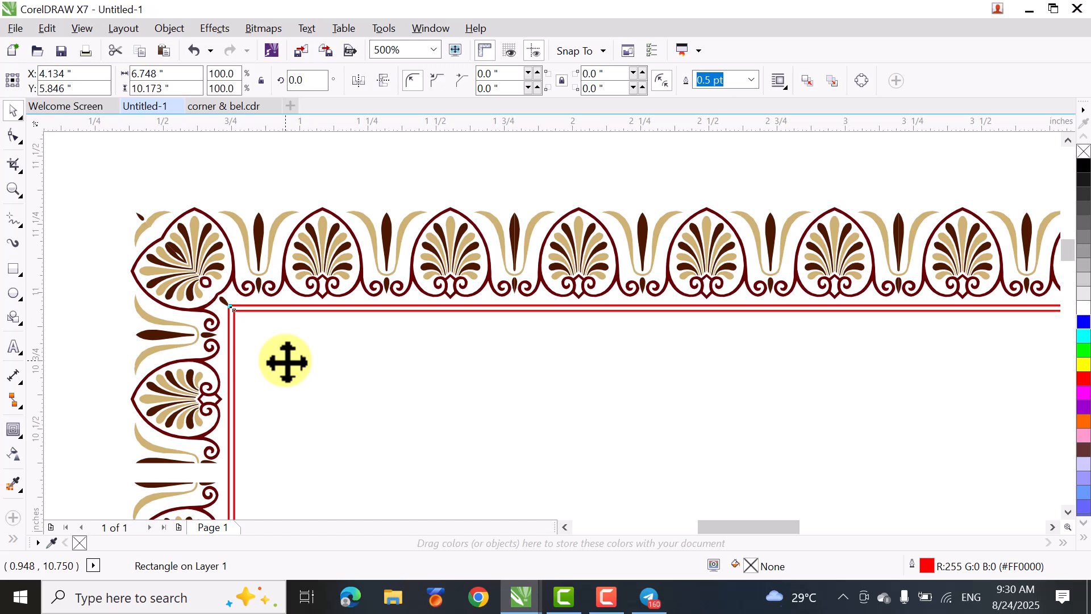
pyautogui.press('Delete')
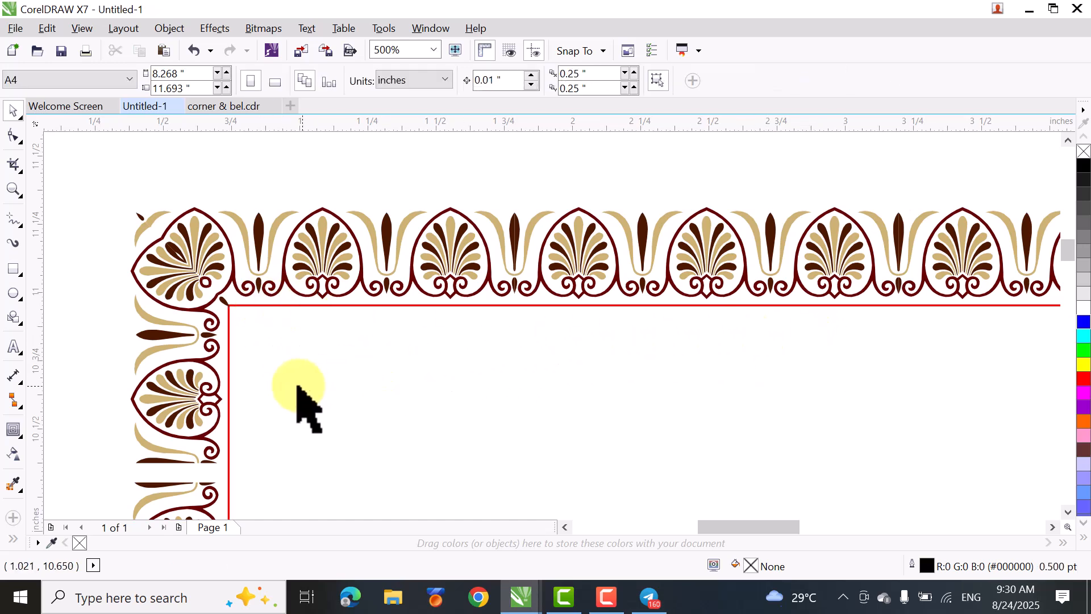
# - Check the remaining red line at the corner palmette, then undo the rectangle deletion, the contour break-apart and the last contour offset change
pyautogui.scroll(1, 206, 302)
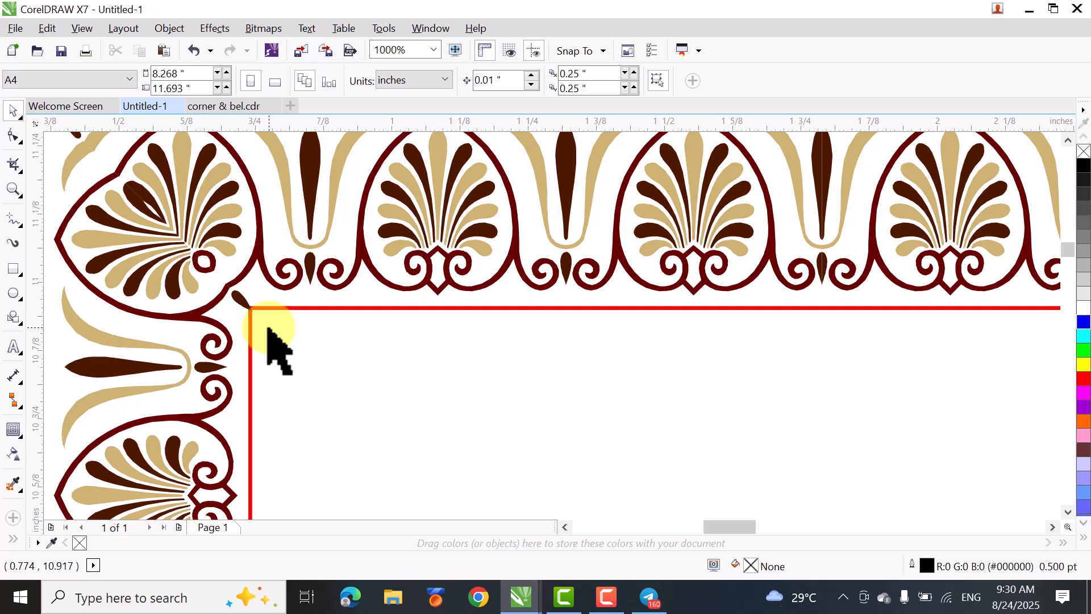
pyautogui.scroll(-1, 525, 363)
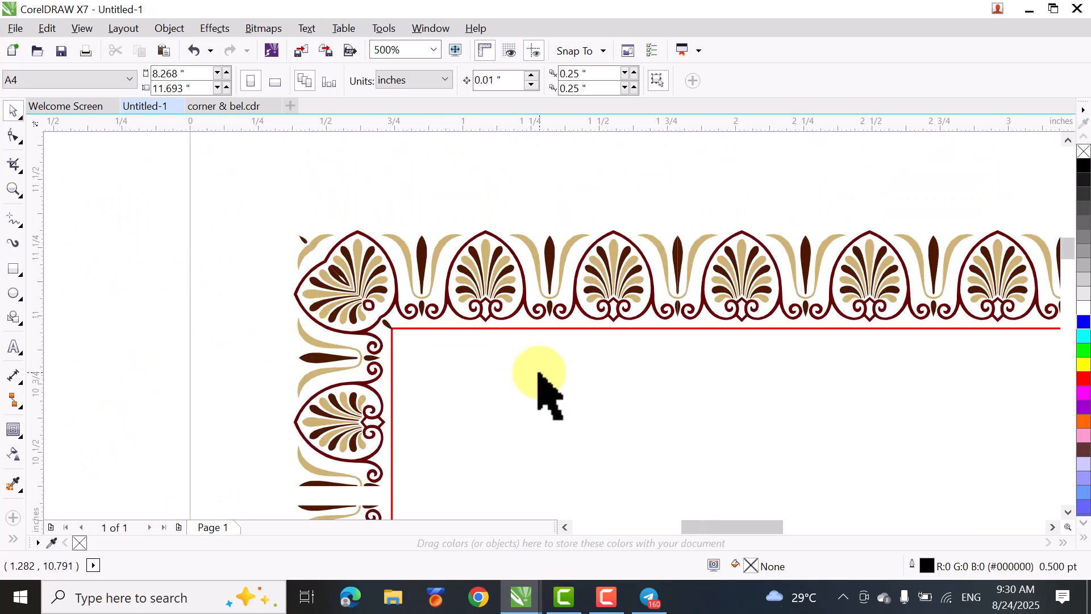
pyautogui.hotkey('ctrl', 'z')
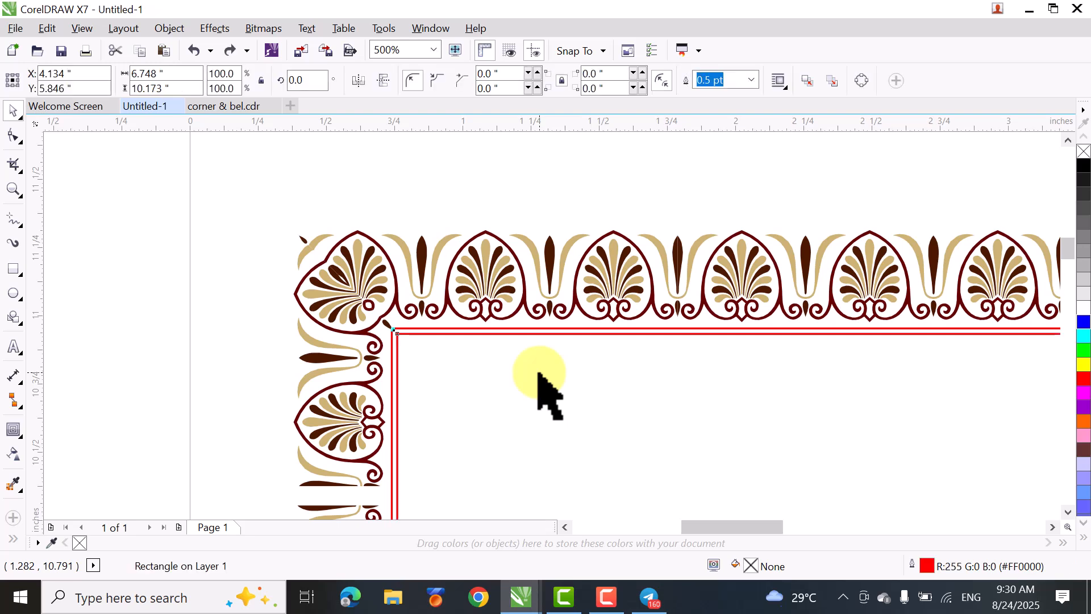
pyautogui.hotkey('ctrl', 'z')
pyautogui.hotkey('ctrl', 'z')
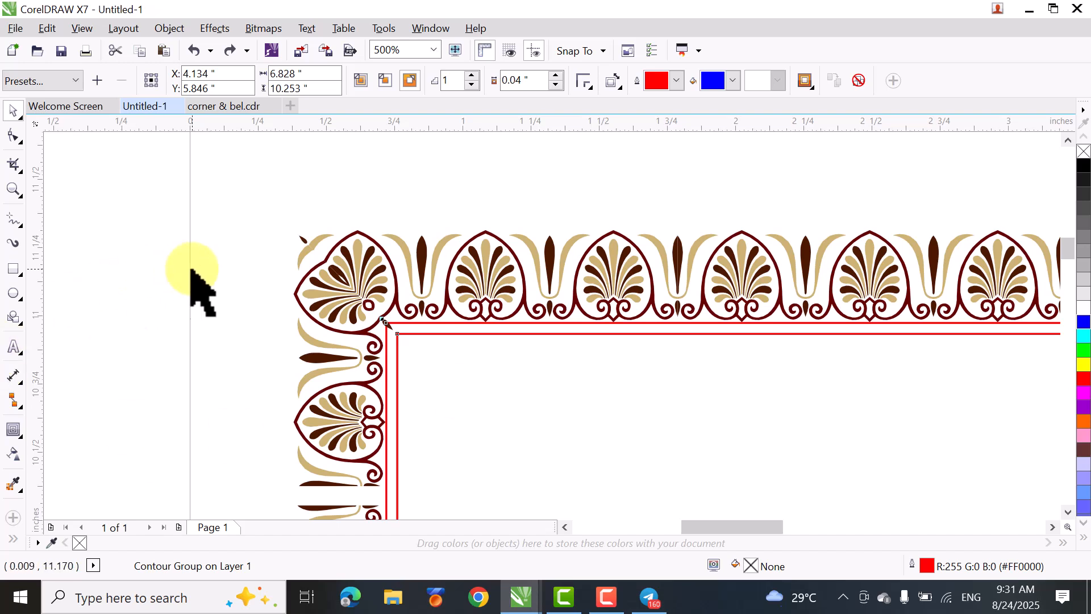
# - Break the red contour group apart into separate rectangles and select the outer one
pyautogui.click(69, 295)
pyautogui.rightClick(402, 322)
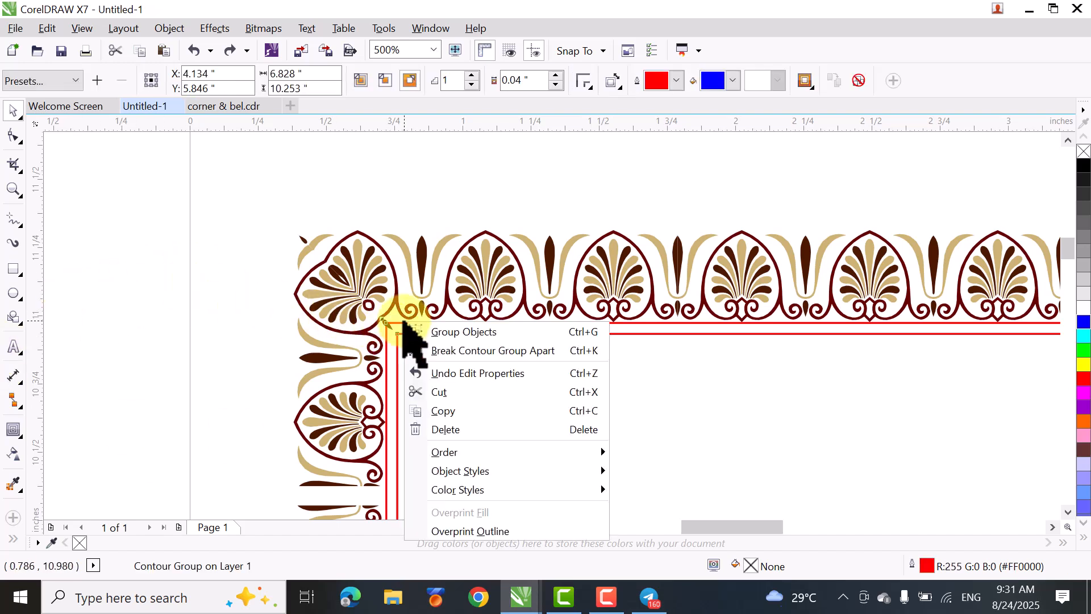
pyautogui.click(445, 350)
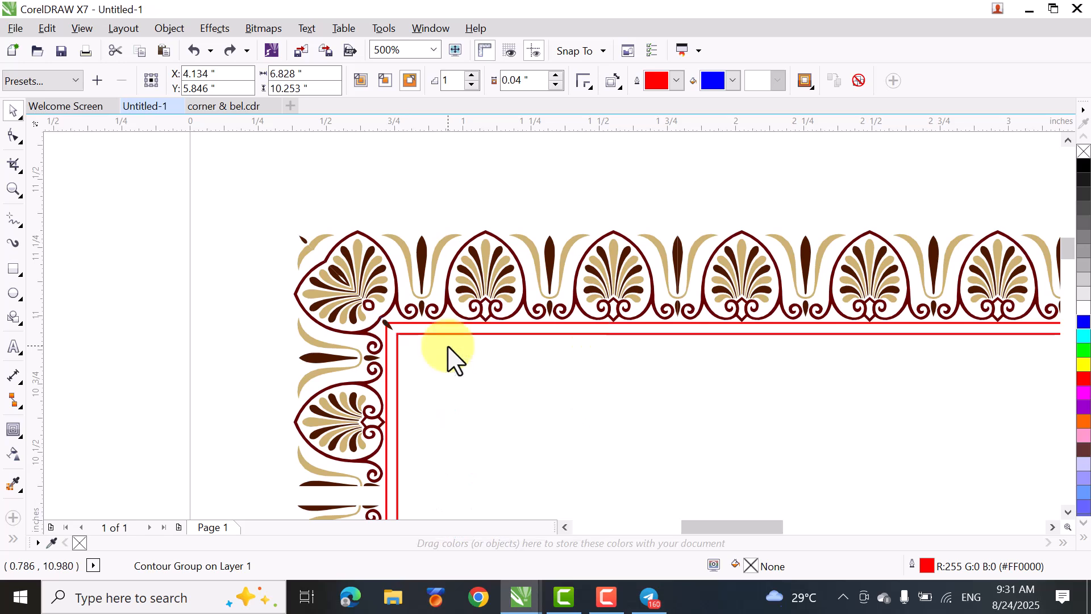
pyautogui.click(111, 339)
pyautogui.click(418, 324)
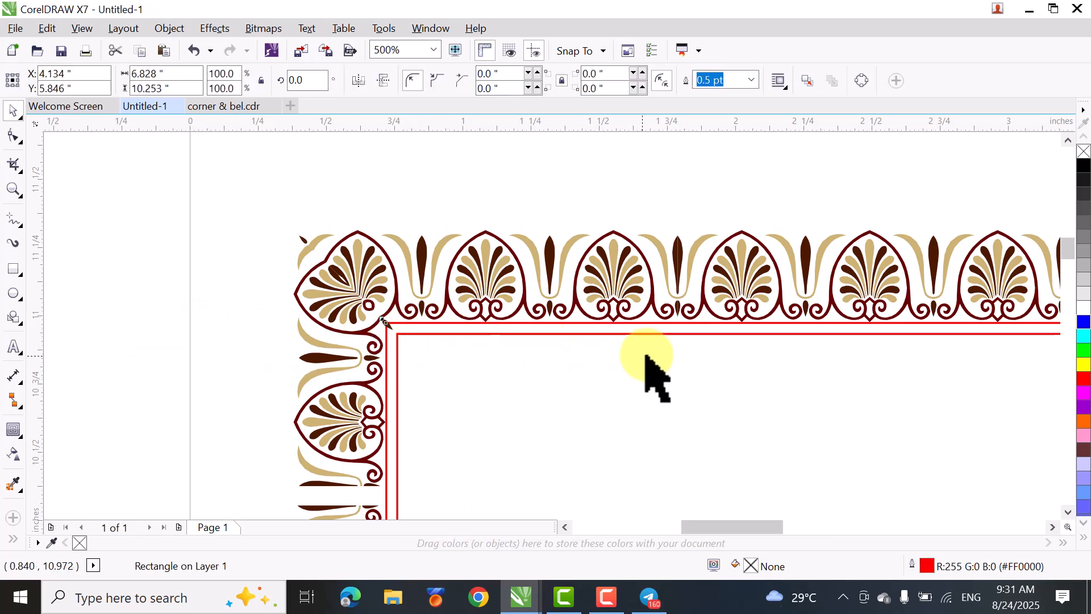
# - Delete the selected outer red rectangle and check the complete border on the A4 page
pyautogui.press('Delete')
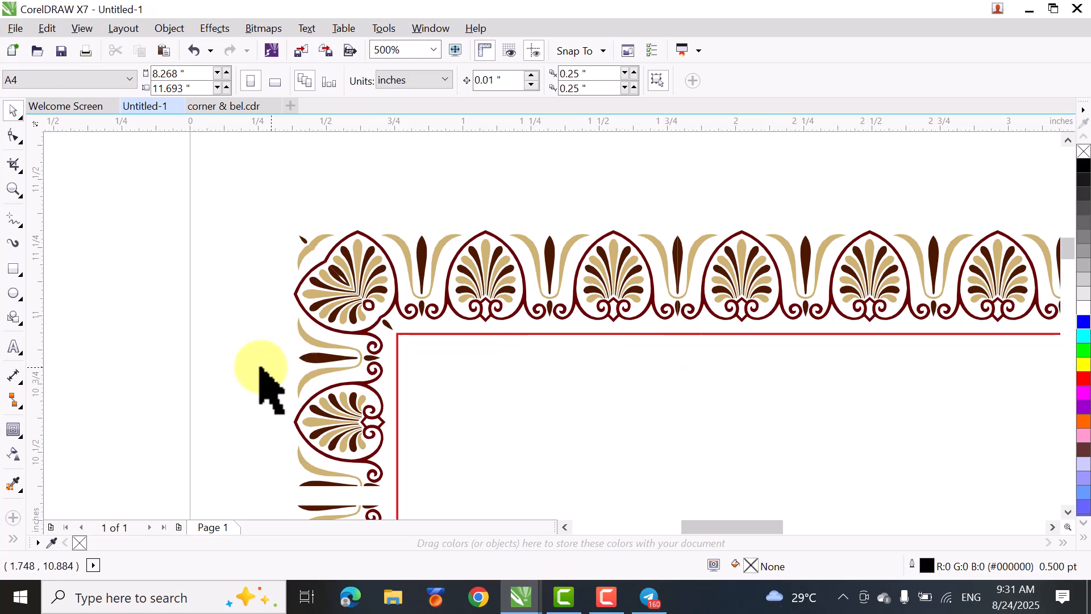
pyautogui.press('F4')
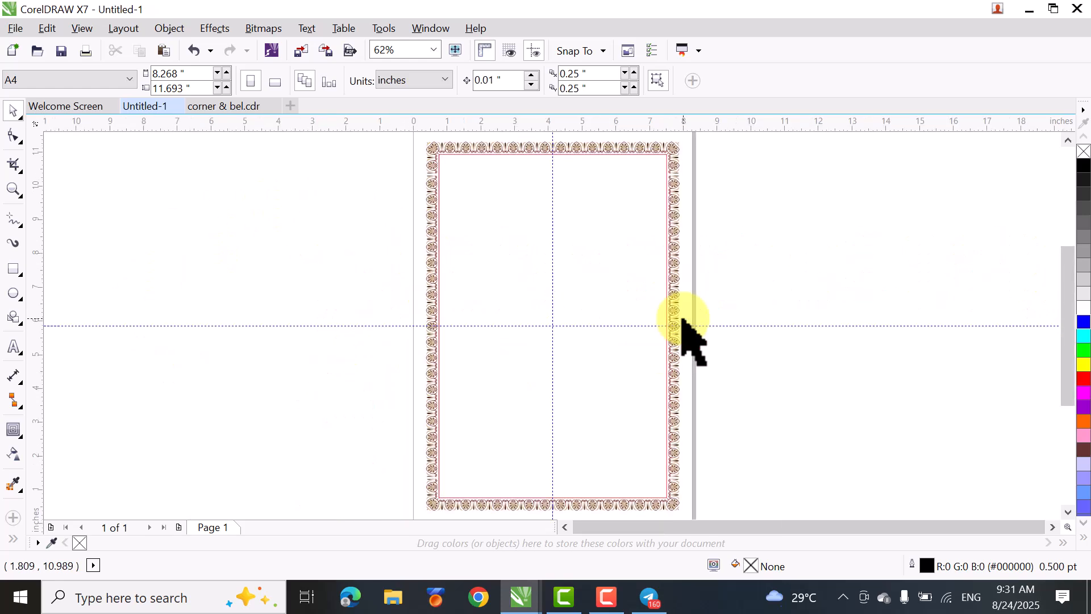
pyautogui.moveTo(1065, 322); pyautogui.dragTo(1065, 315)
pyautogui.scroll(-2, 696, 321)
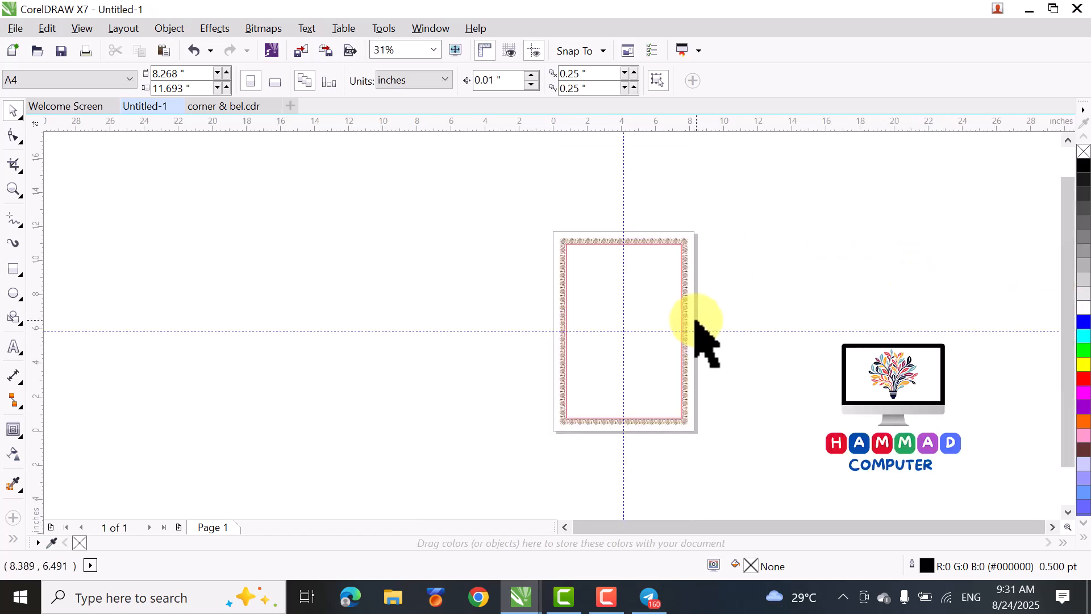
pyautogui.moveTo(449, 189); pyautogui.dragTo(789, 472)
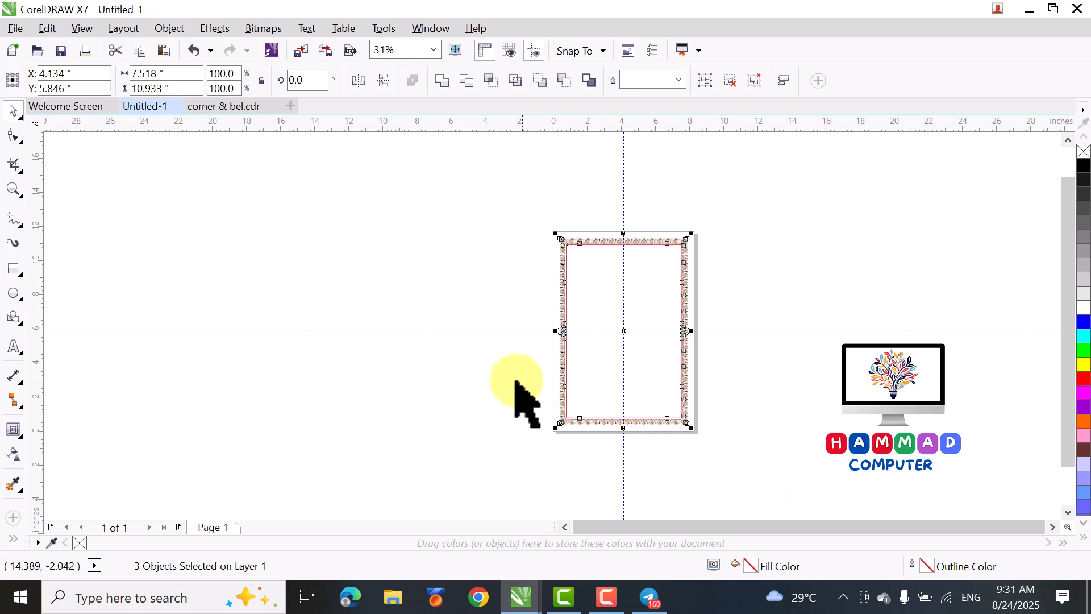
pyautogui.click(446, 359)
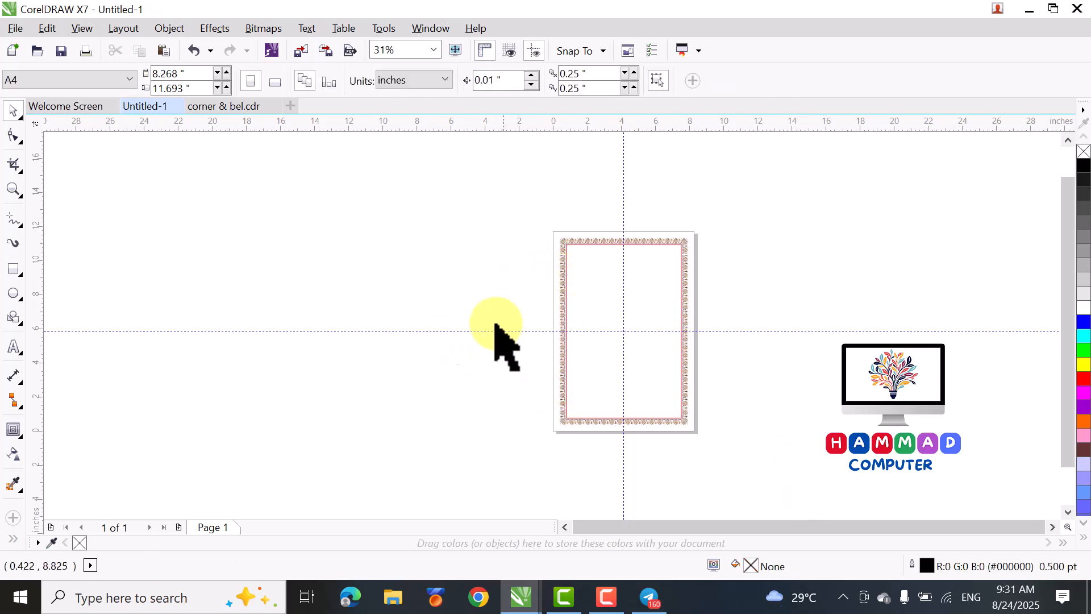
# - Start saving the drawing as a CDR file named "A4 size border"
pyautogui.click(16, 28)
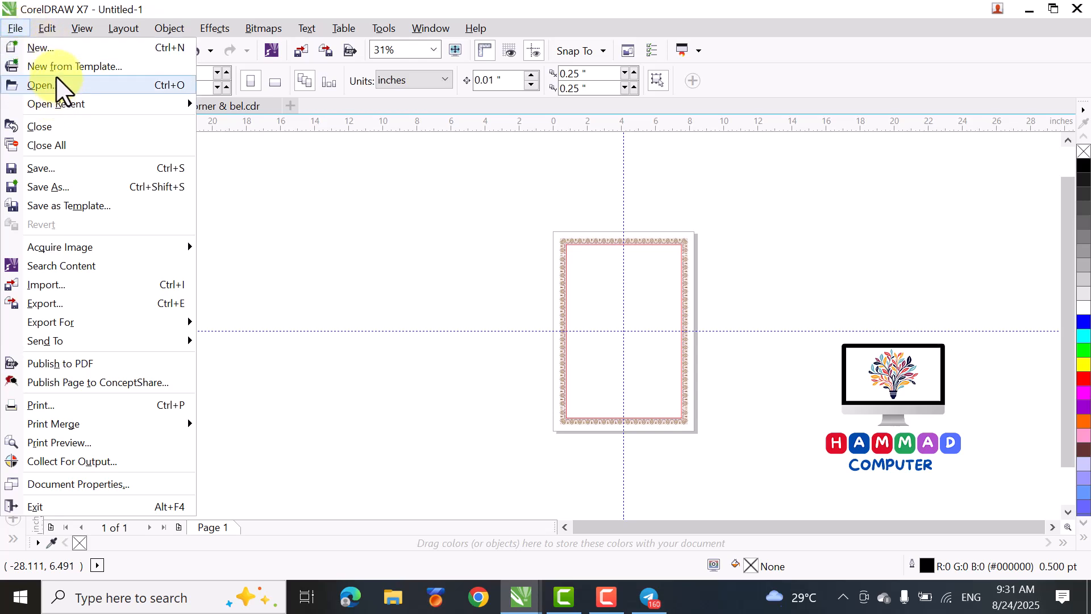
pyautogui.click(74, 169)
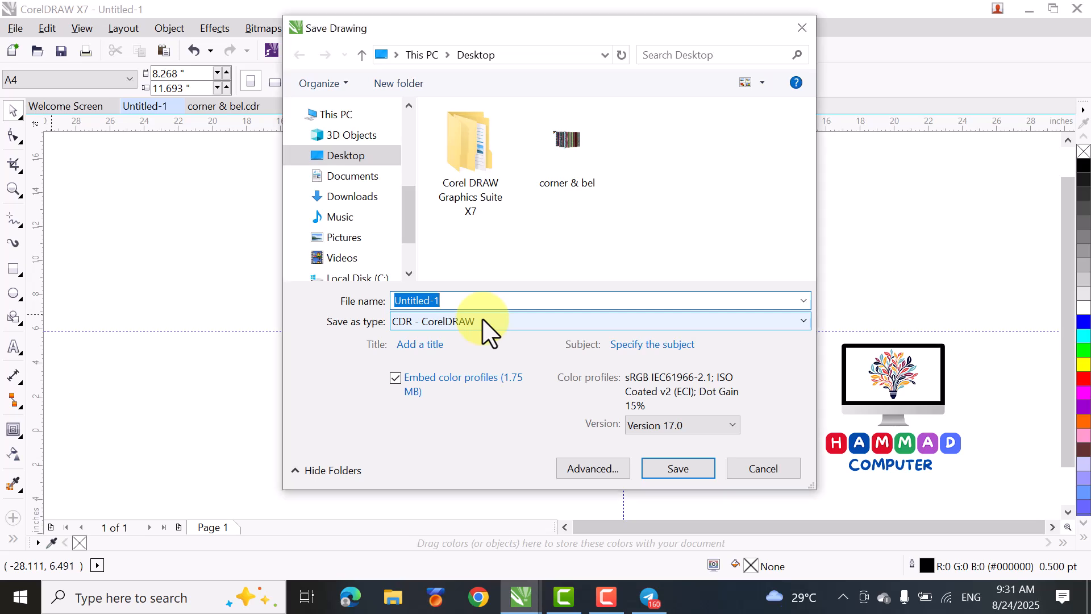
pyautogui.write('A$')
pyautogui.press('BackSpace')
pyautogui.press('BackSpace')
pyautogui.write('4 size')
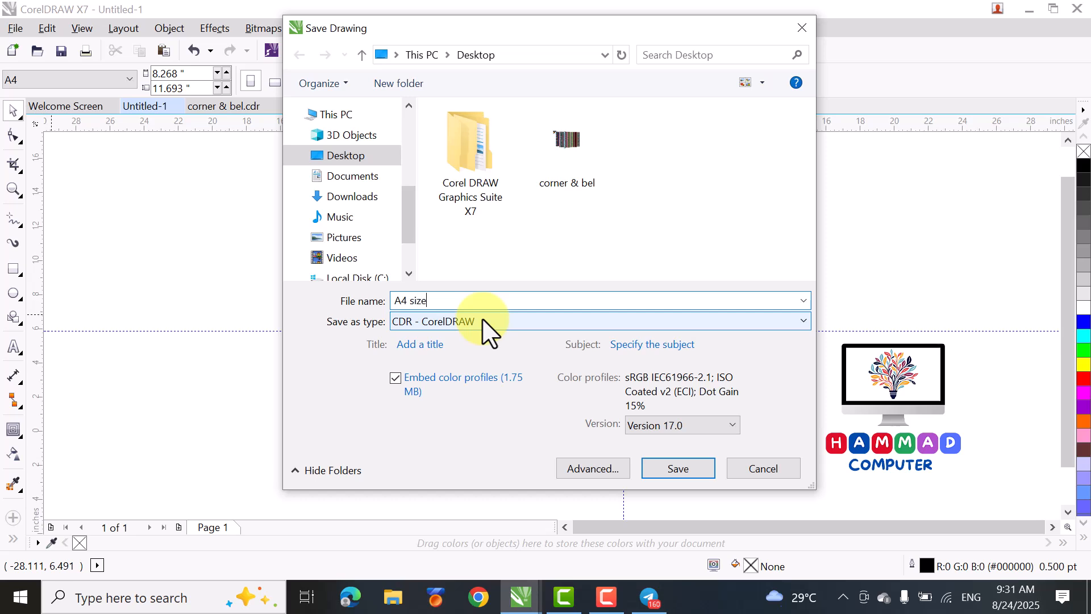
pyautogui.write(' border')
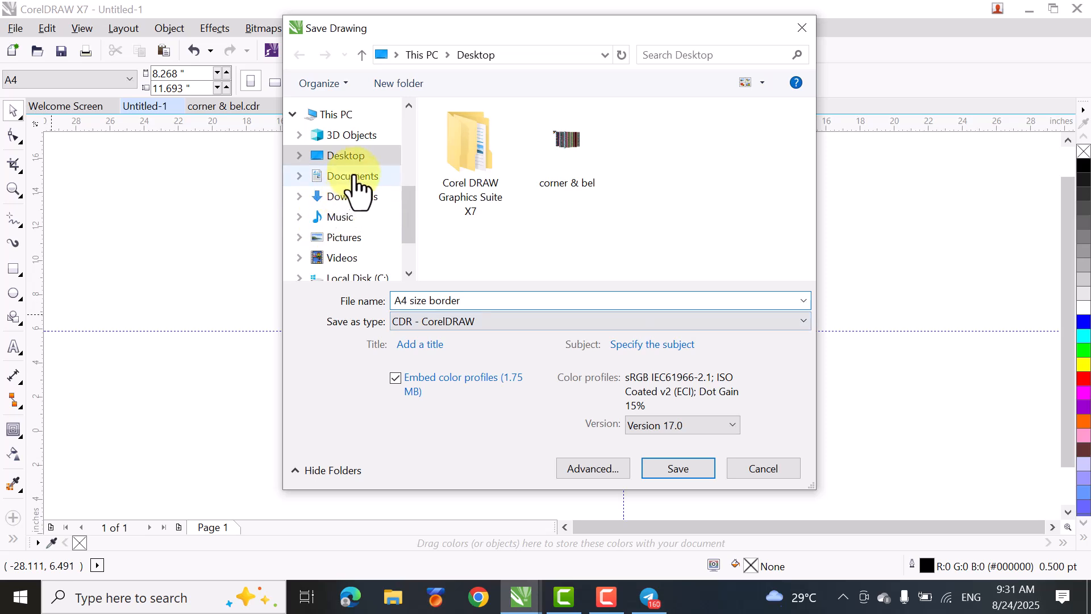
# - Create a folder named "design" on Local Disk (D:) and save the drawing in it
pyautogui.scroll(-1, 348, 182)
pyautogui.click(398, 273)
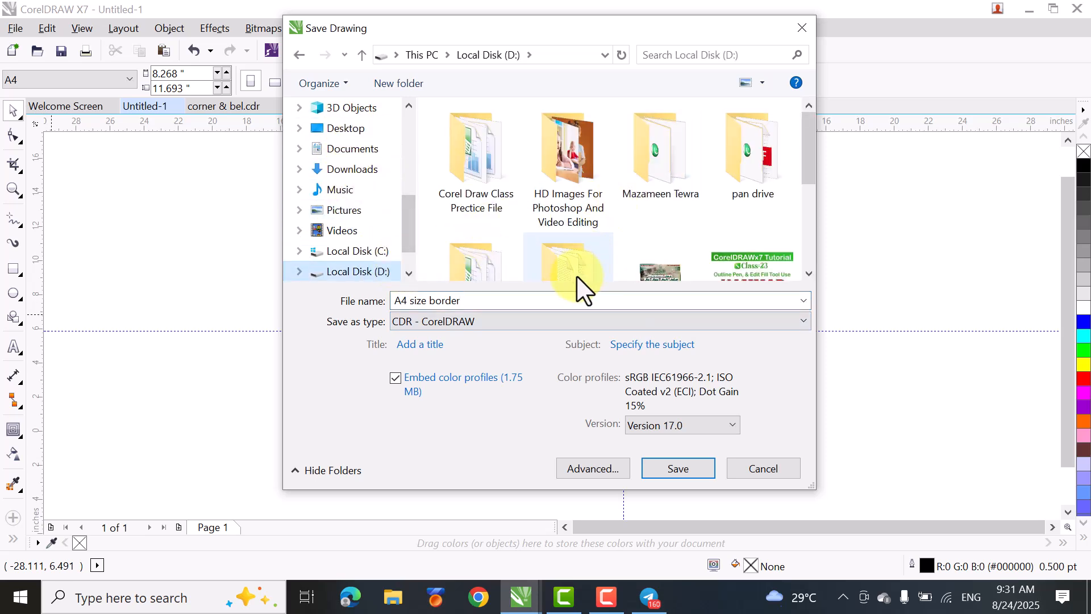
pyautogui.click(400, 84)
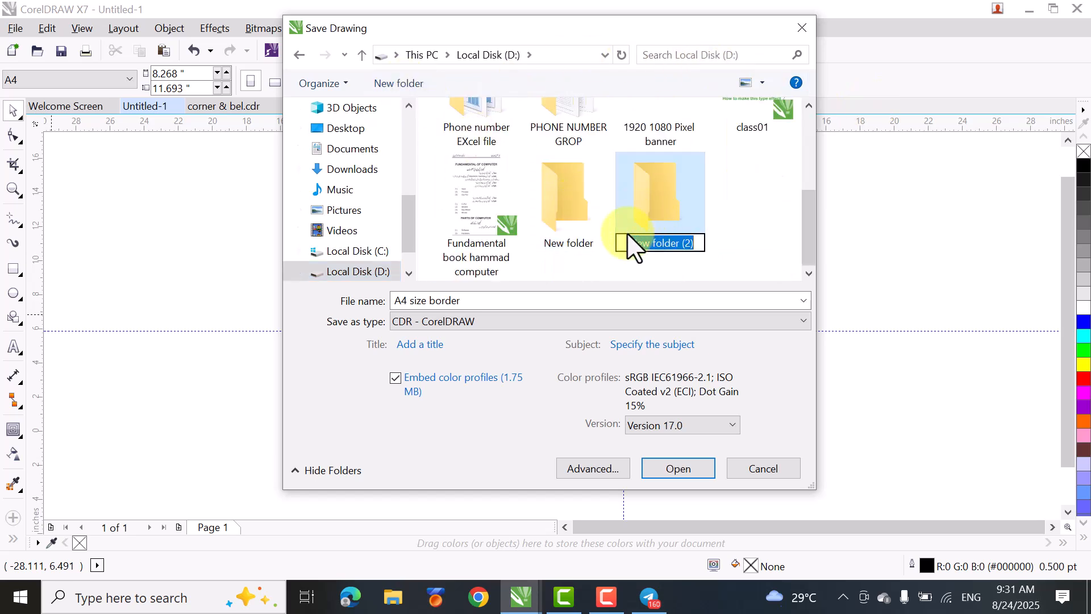
pyautogui.press('BackSpace')
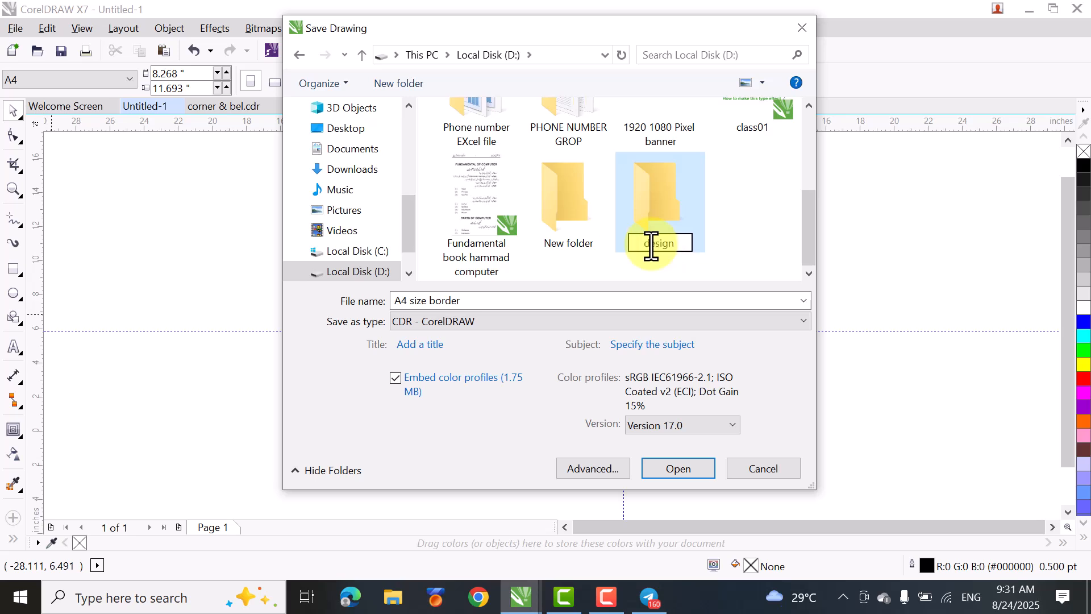
pyautogui.press('Return')
pyautogui.doubleClick(651, 240)
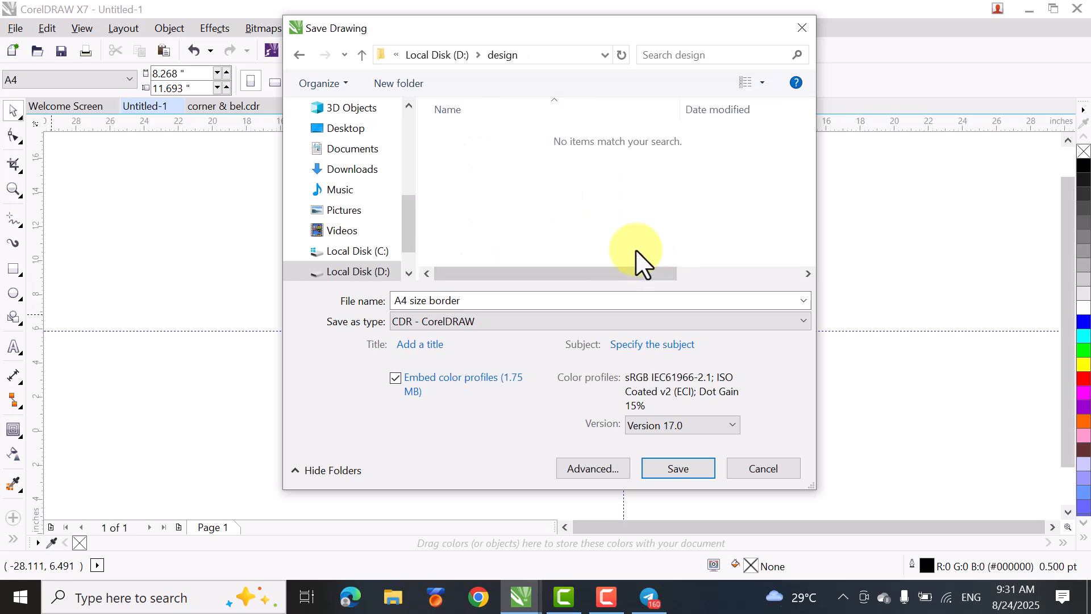
pyautogui.click(676, 469)
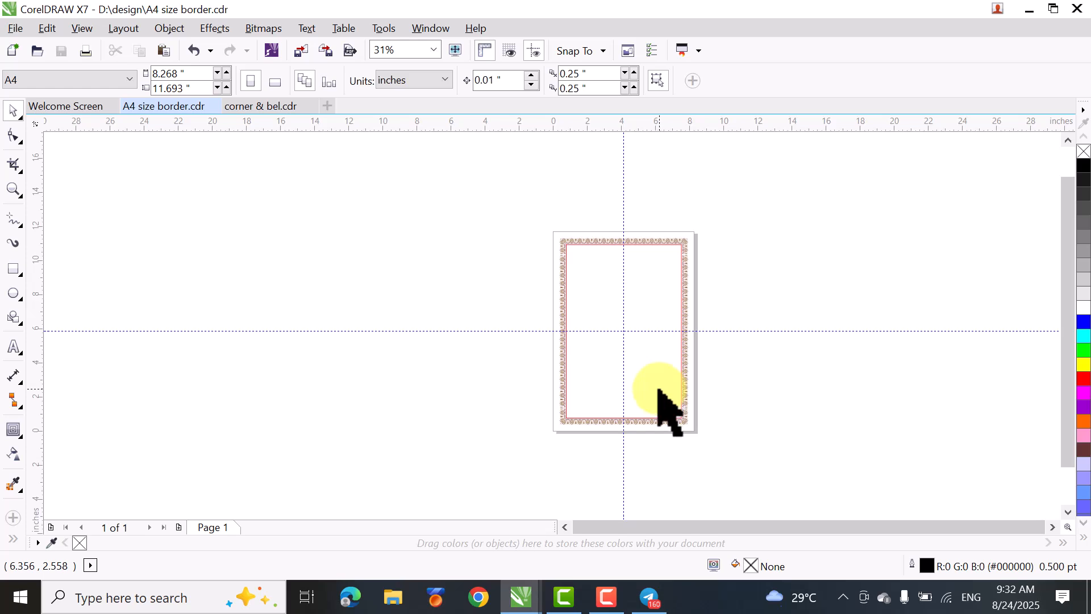
pyautogui.moveTo(607, 604)
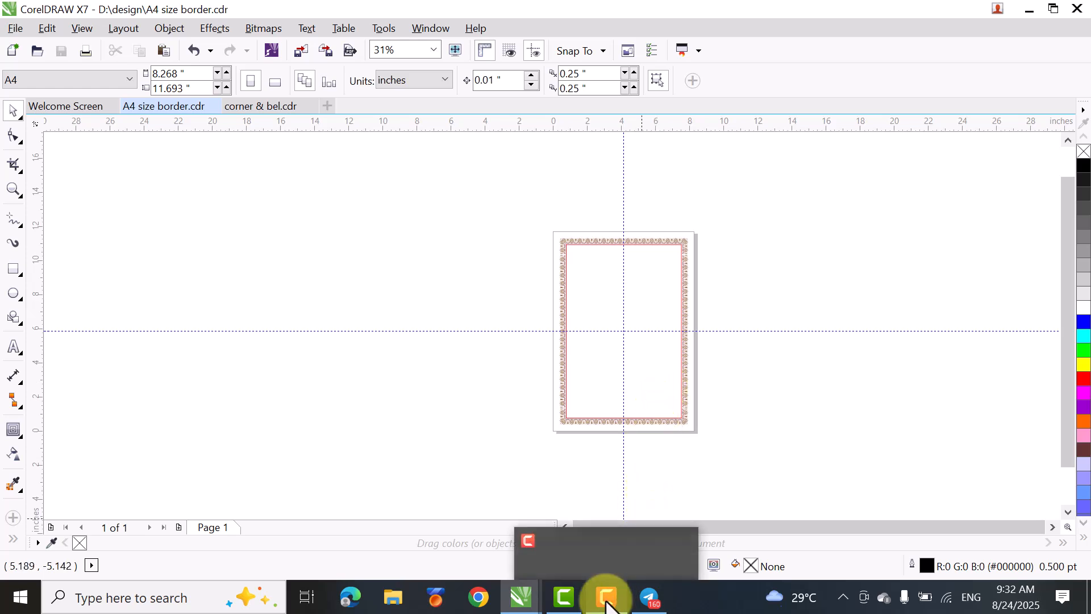